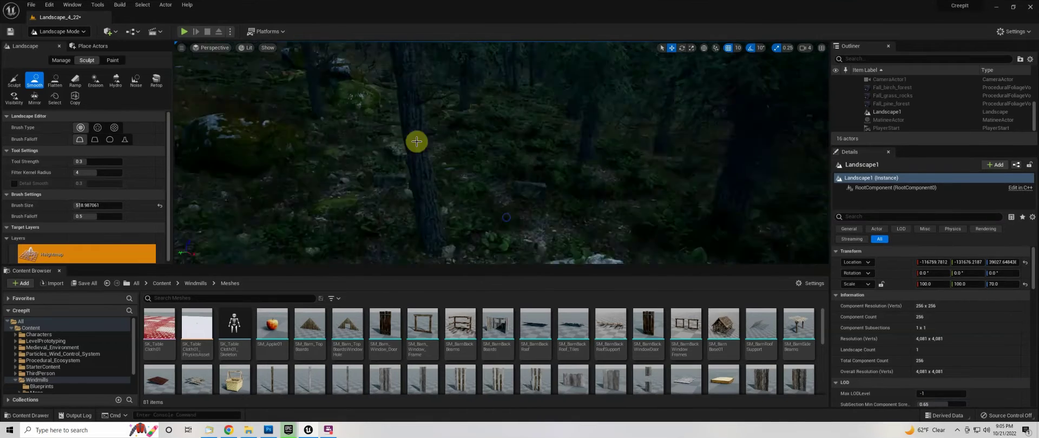
In Landscape Paint mode, select the Global_ground_a layer to paint a bare dirt clearing.
right_click_drag(402, 115, 403, 98)
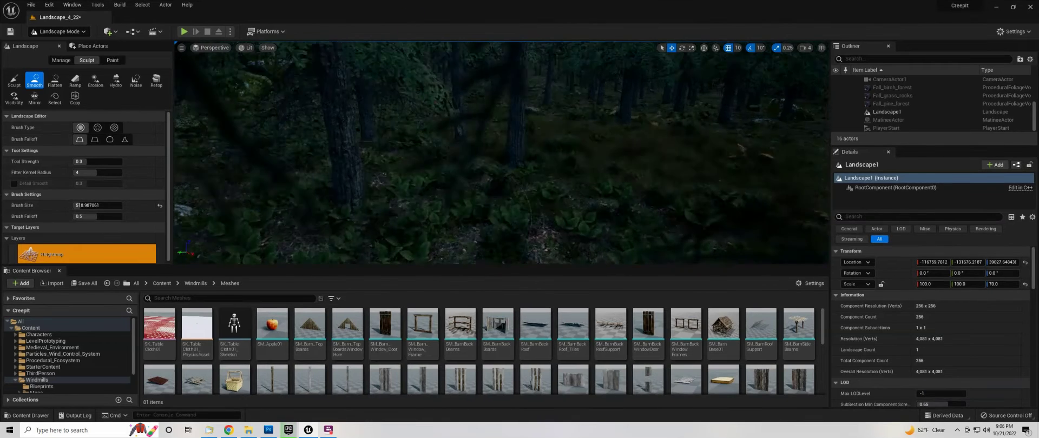
key("shift+3")
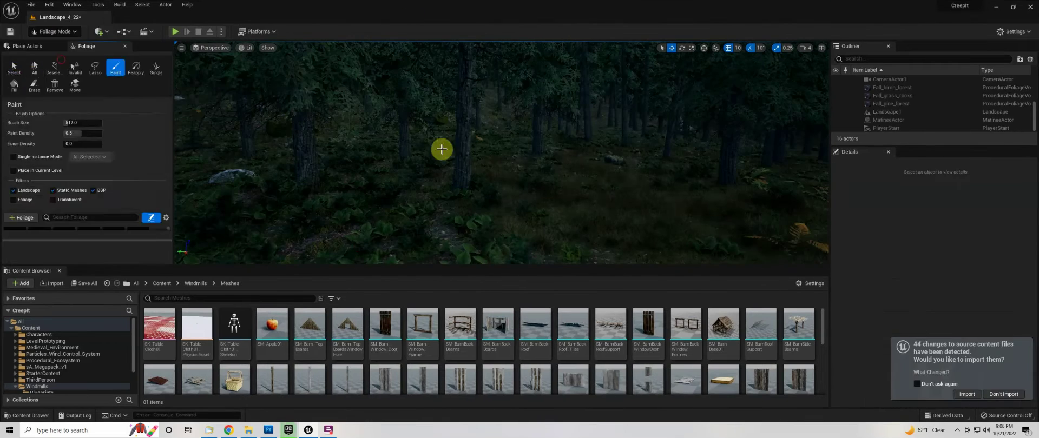
right_click_drag(541, 130, 535, 129)
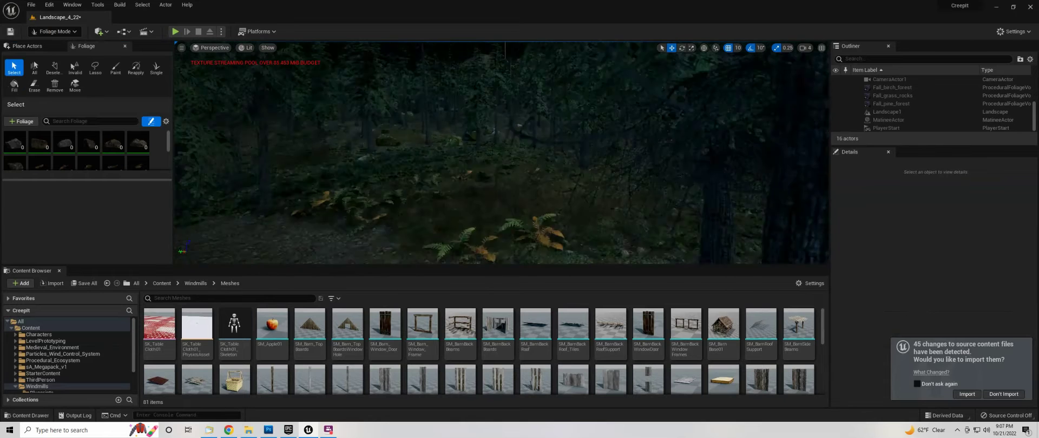
left_click(47, 35)
left_click(116, 65)
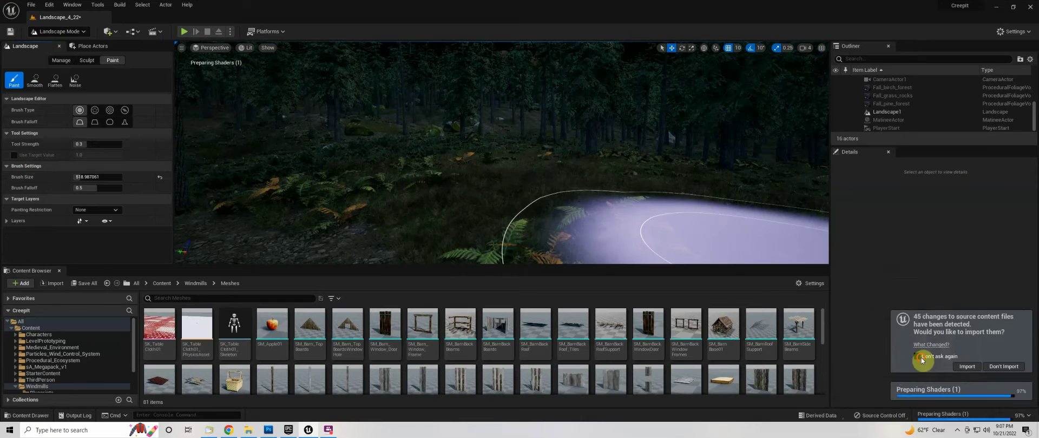
left_click(33, 219)
scroll(33, 219, "down", 2)
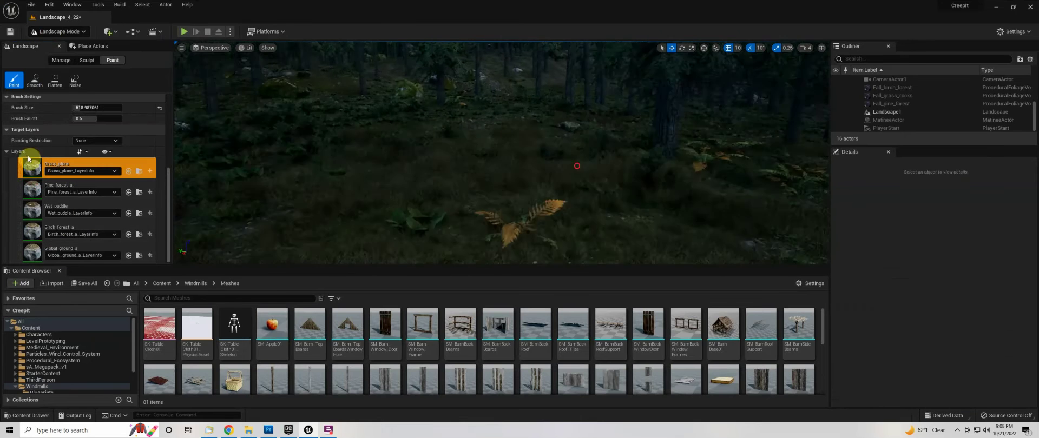
left_click(81, 251)
Select the SM_BarnBase01 barn frame and focus the view on it.
key("shift+1")
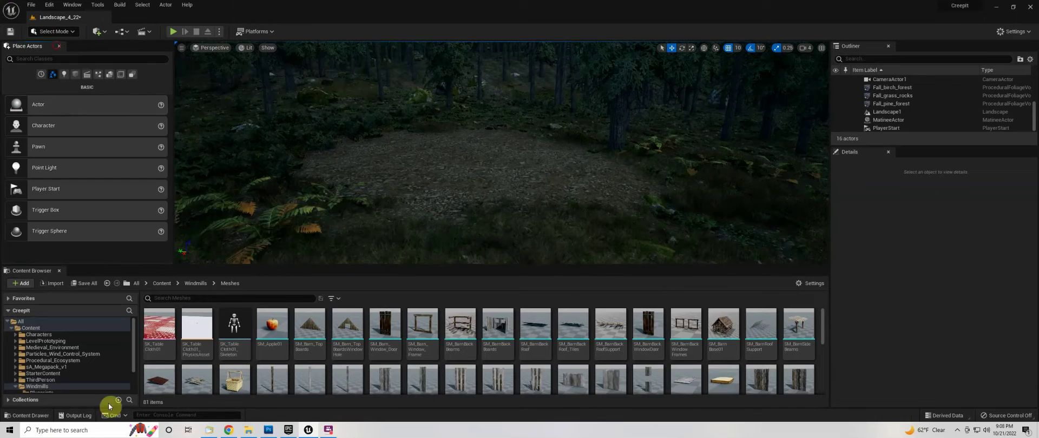
left_click(643, 130)
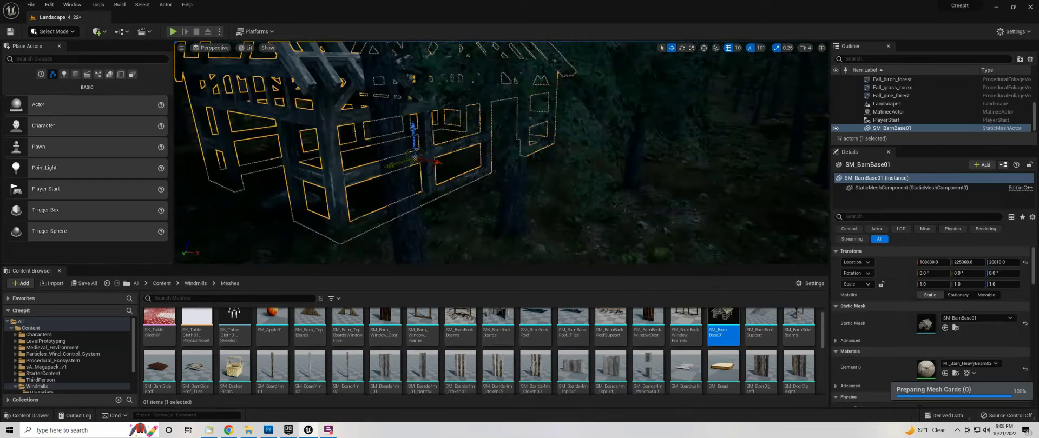
key("f")
Raise the terrain along the barn's front with the Landscape Sculpt tool.
key("shift+3")
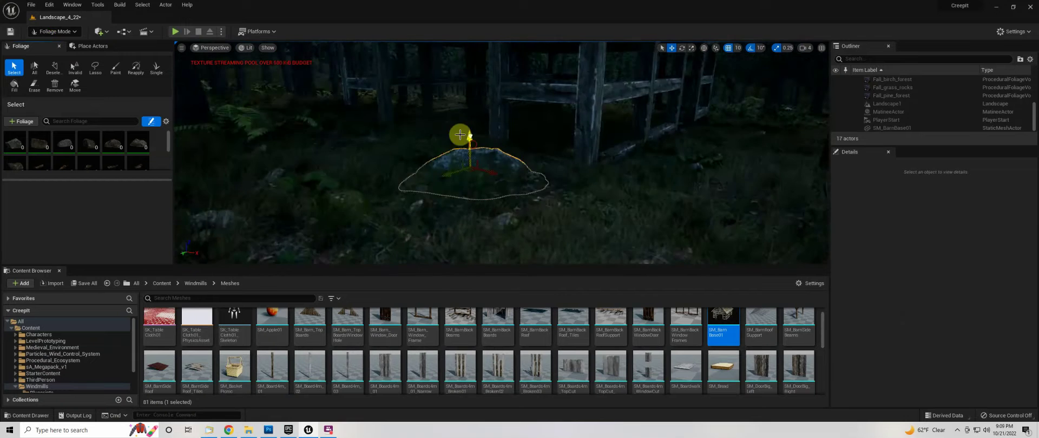
left_click(76, 30)
left_click(86, 63)
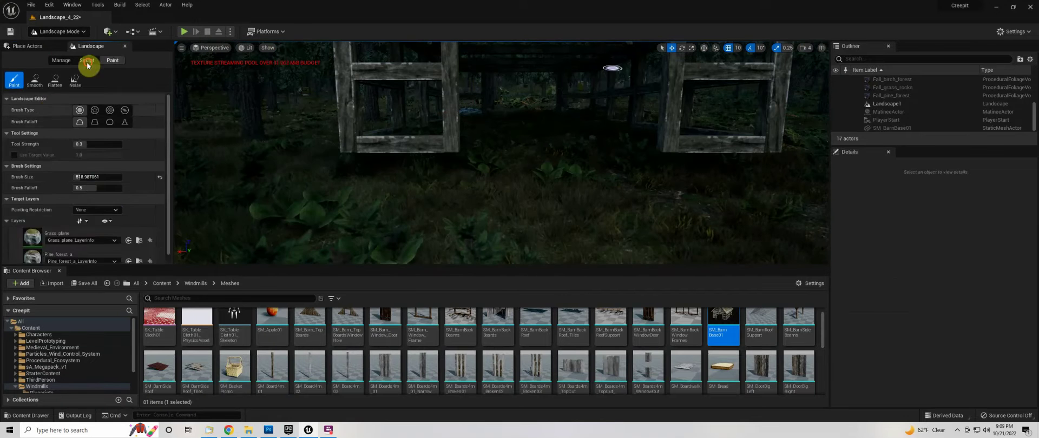
left_click_drag(363, 178, 736, 150)
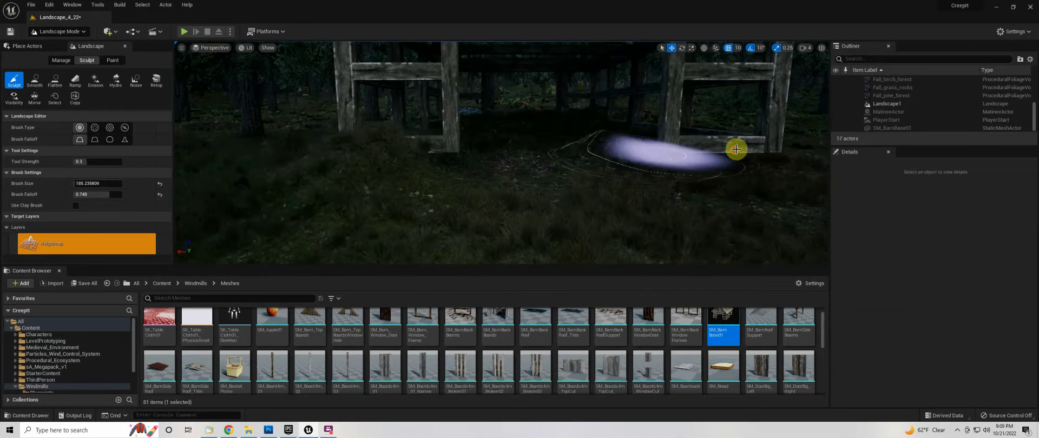
right_click_drag(485, 220, 701, 201)
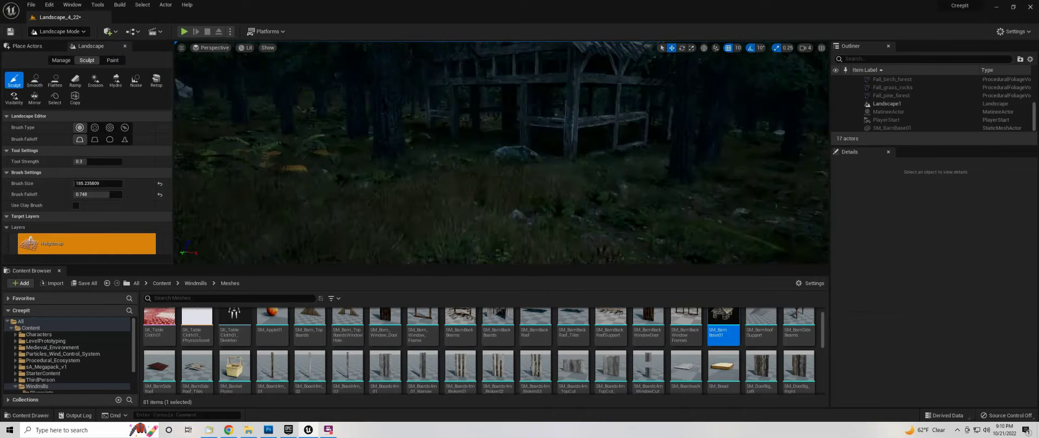
key("shift+1")
scroll(819, 347, "down", 2)
Drop the SM_RoofPlatesPrefab03 roof plates onto the barn and frame them.
scroll(823, 364, "down", 1)
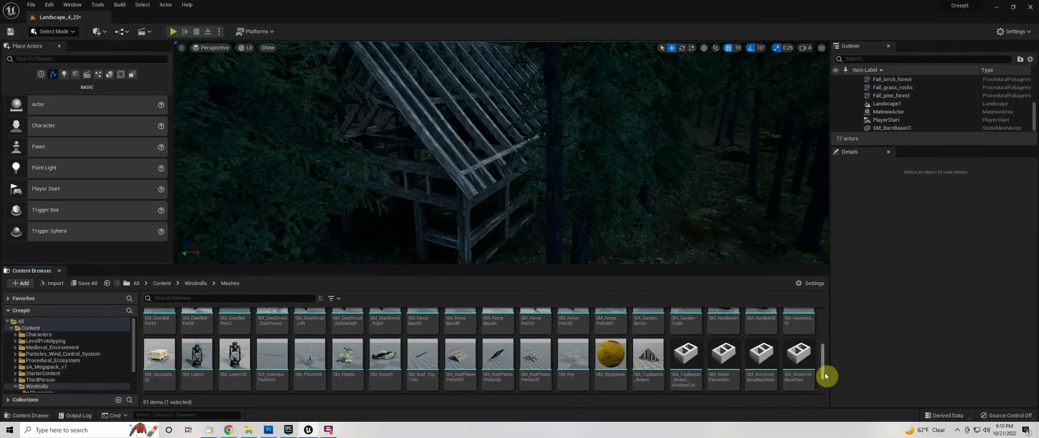
right_click_drag(580, 254, 533, 262)
left_click_drag(534, 262, 452, 239)
right_click_drag(452, 239, 502, 239)
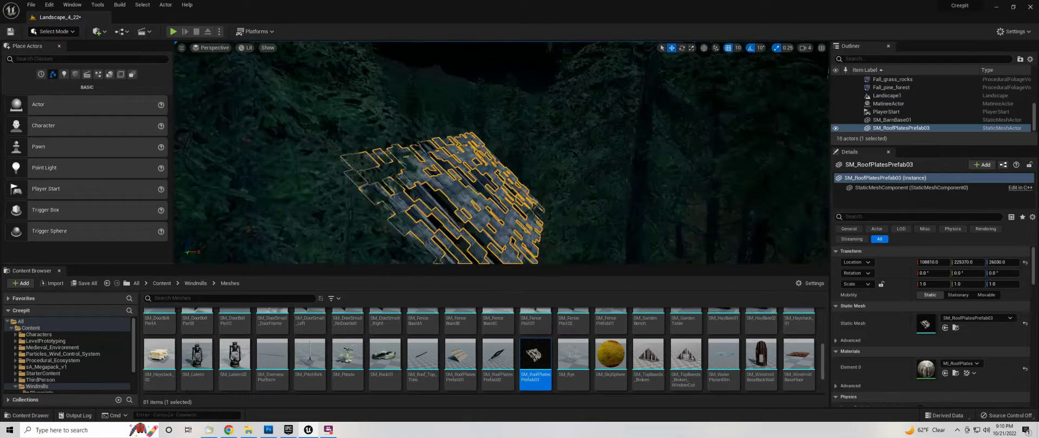
key("f")
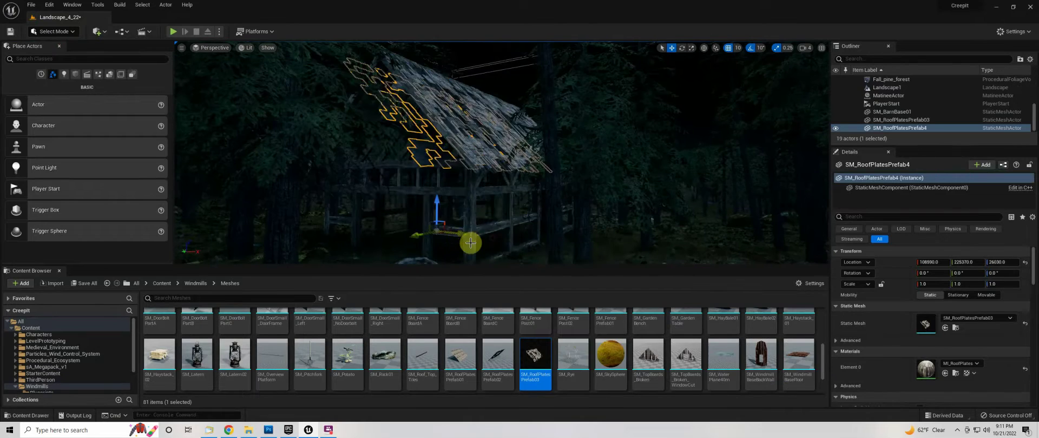
Mirror the roof copy along X and move it onto the opposite slope.
right_click(470, 244)
left_click(546, 222)
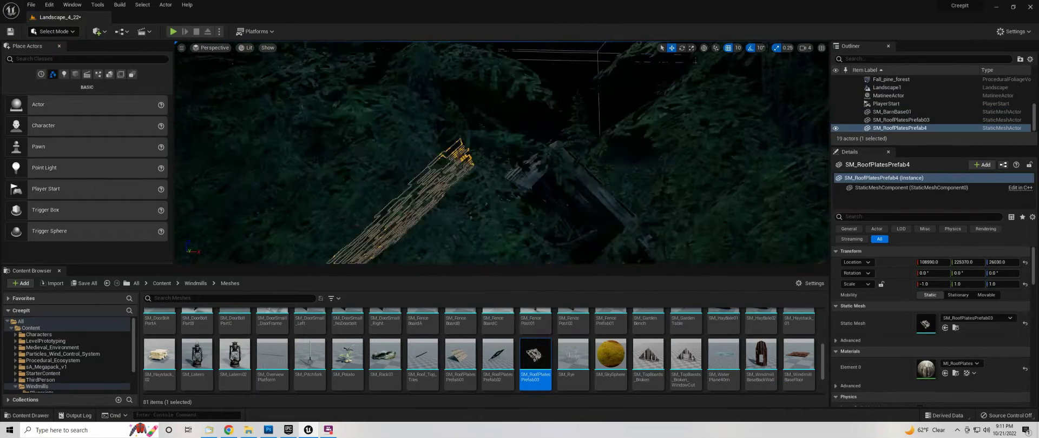
right_click_drag(502, 153, 501, 153)
Place SM_DoorSmall_DoorFrame and SM_DoorSmall_Right at the barn's front wall.
scroll(640, 382, "up", 1)
left_click_drag(272, 335, 490, 162)
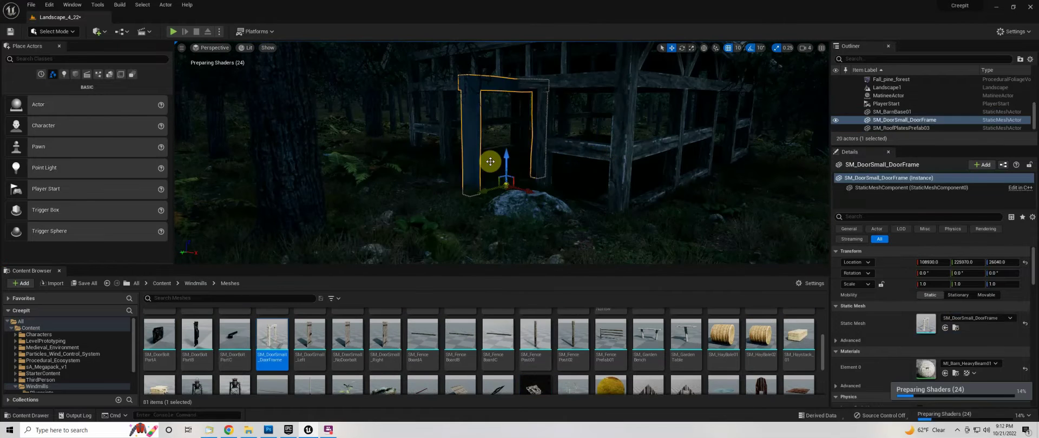
mouse_move(385, 335)
left_mouse_down()
mouse_move(475, 197)
mouse_move(482, 219)
left_mouse_up()
key("w")
left_click_drag(346, 195, 339, 198)
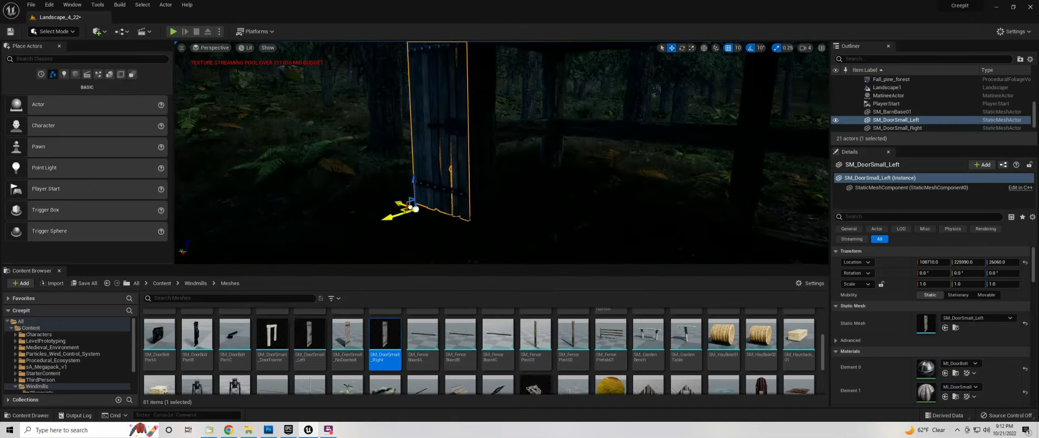
right_click_drag(468, 247, 468, 246)
left_click_drag(467, 265, 465, 284)
Add SM_DoorSmall_NoDoorbolt and rotate it into the barn doorway.
right_click_drag(465, 163, 466, 162)
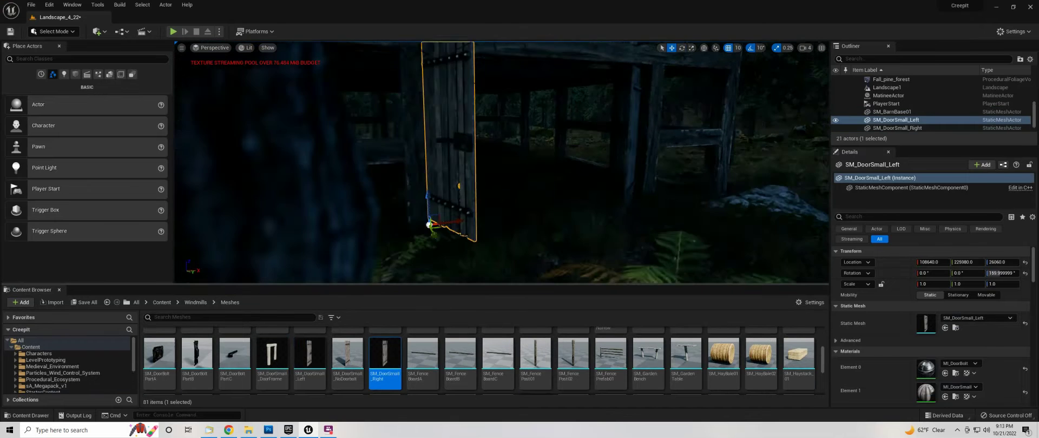
left_click_drag(347, 362, 356, 224)
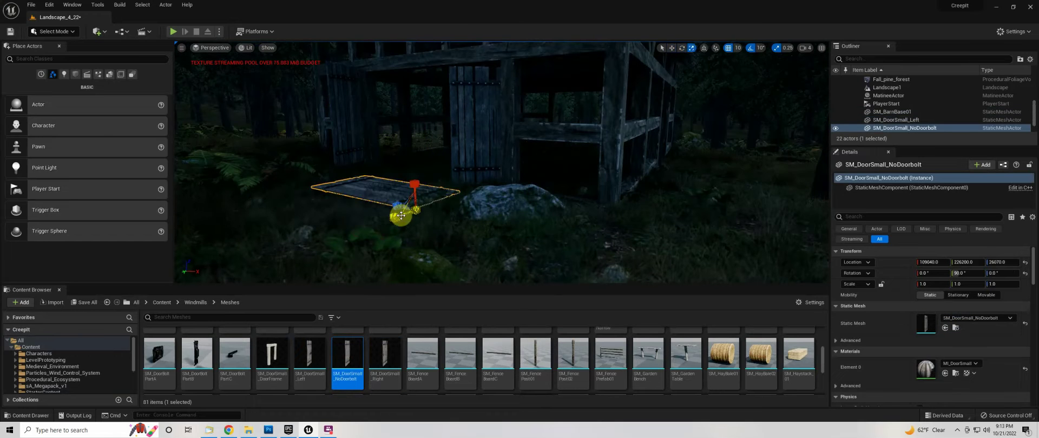
key("e")
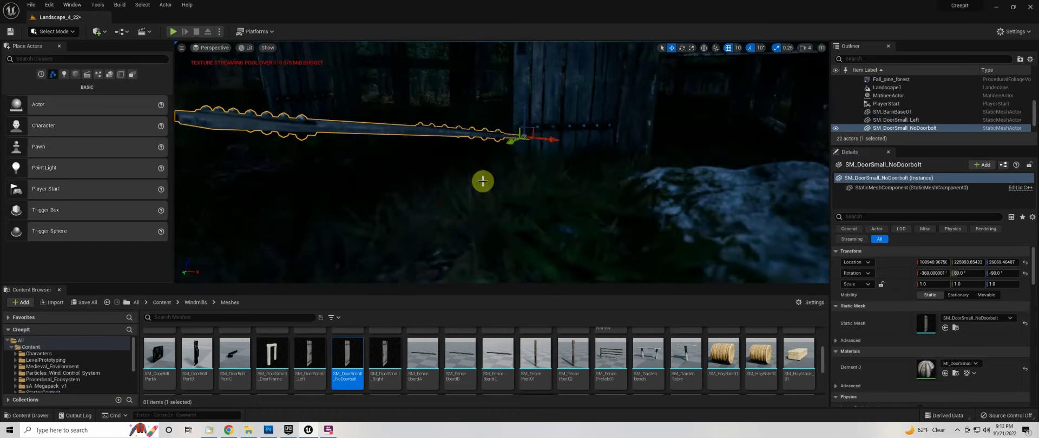
left_click_drag(482, 178, 521, 113)
right_click_drag(487, 162, 487, 163)
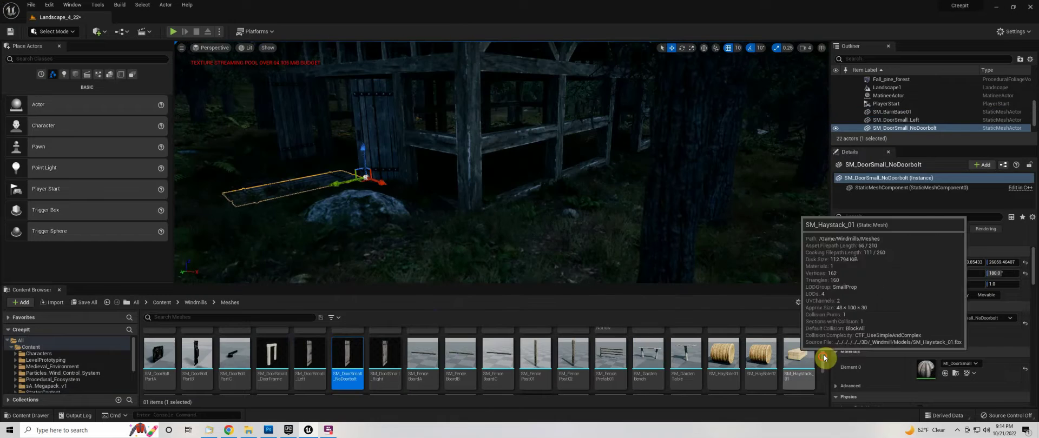
scroll(823, 357, "down", 3)
left_click(197, 364)
scroll(823, 363, "down", 5)
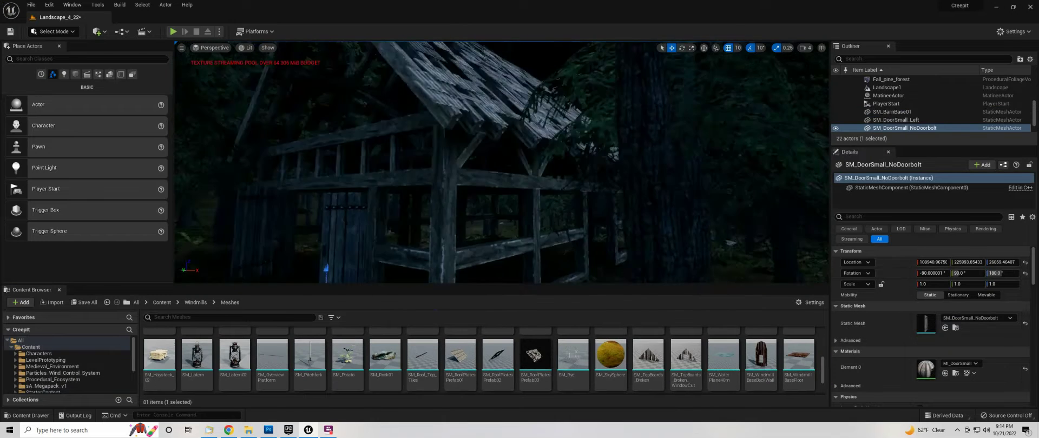
Place SM_TopBoards_Broken on the roof ridge and slide a duplicate along it.
left_click_drag(648, 360, 379, 111)
right_click_drag(5, 5, 4, 6)
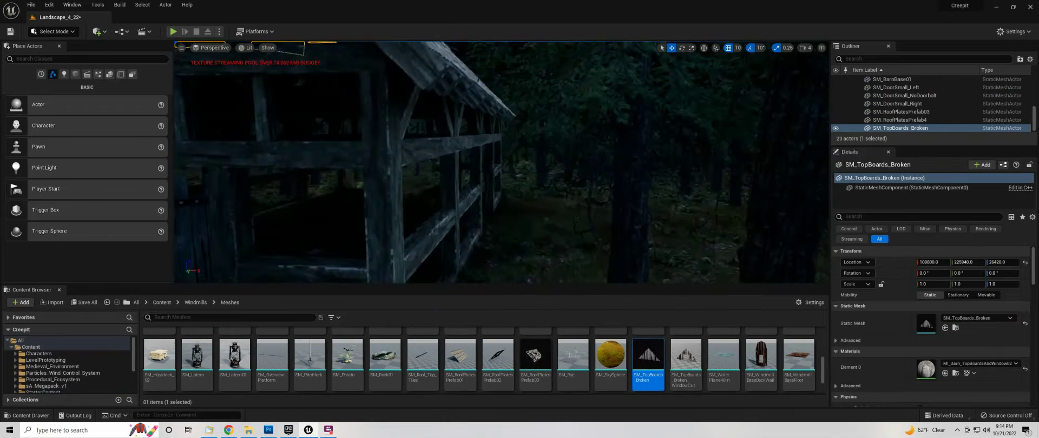
right_click_drag(509, 178, 508, 178)
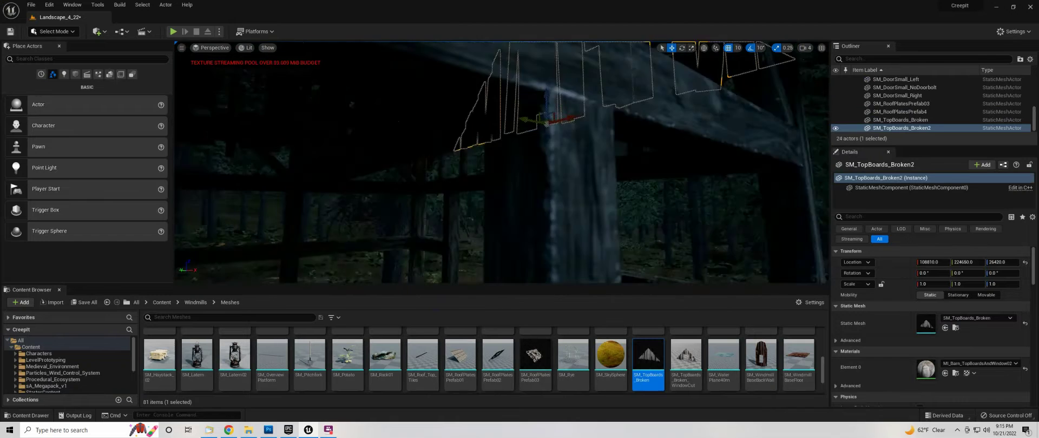
left_click_drag(503, 178, 508, 178, "alt")
right_click_drag(509, 178, 508, 178)
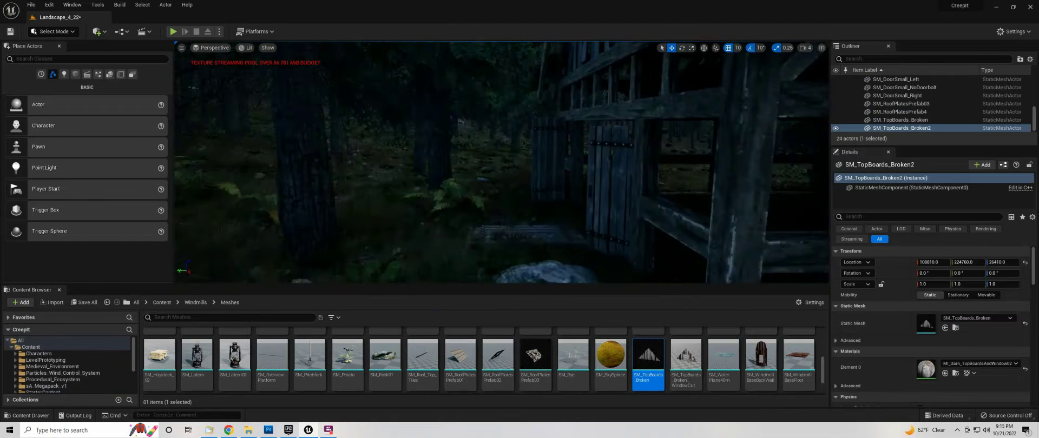
Select the Fall_pine_forest foliage volume in the Outliner.
left_click(861, 91)
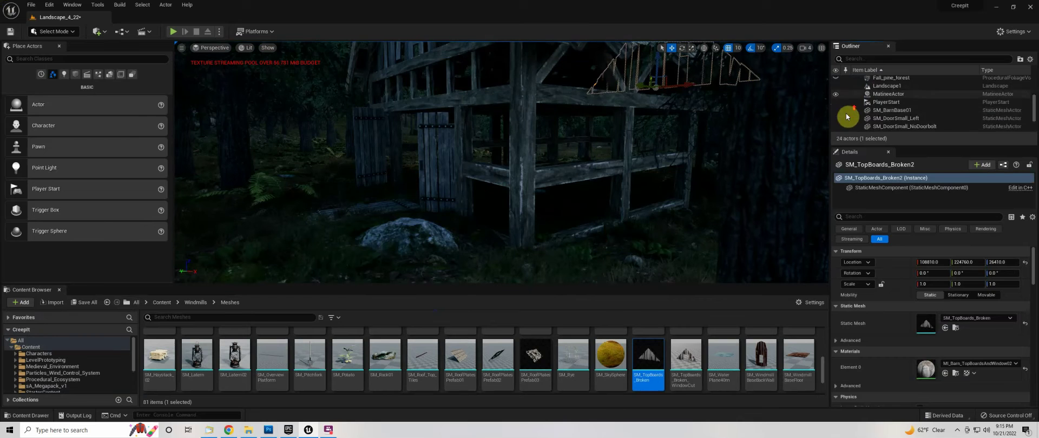
scroll(846, 120, "down", 2)
left_click(837, 100)
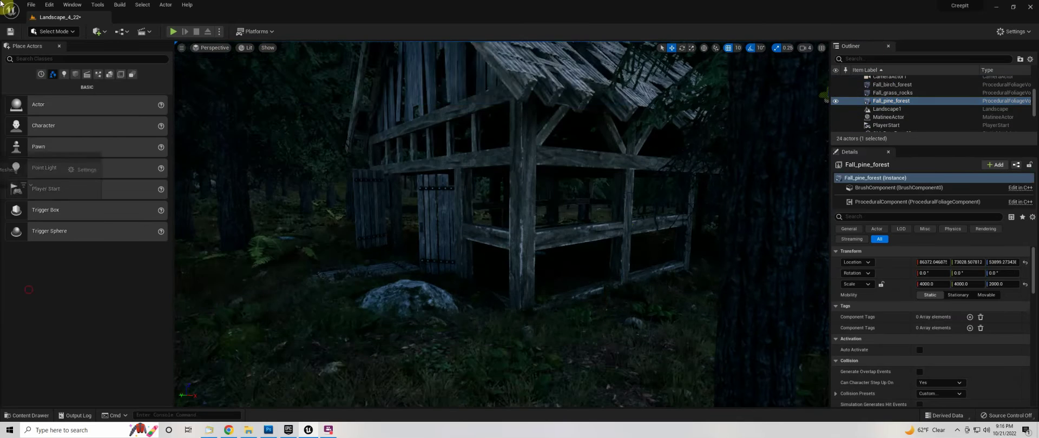
Detach the Content Browser into its own window and adjust its view settings.
left_click_drag(31, 289, 530, 278)
scroll(260, 76, "up", 5)
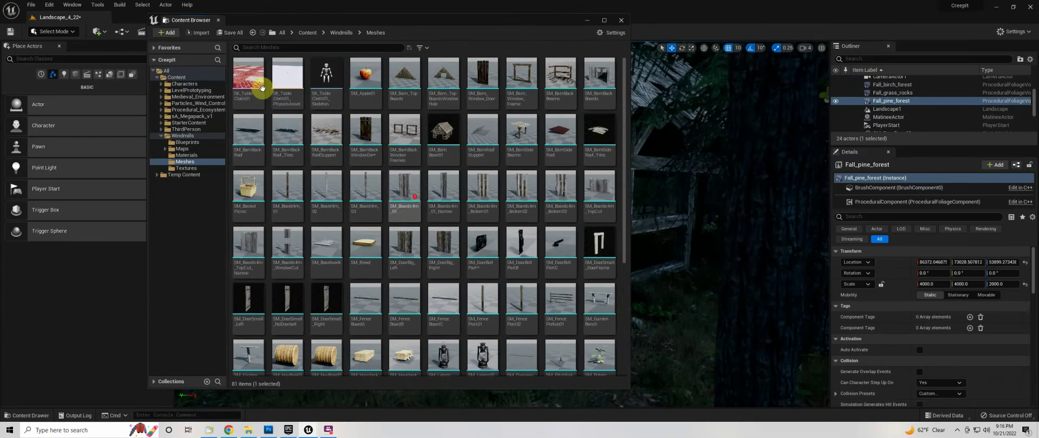
right_click(557, 195)
key("Escape")
left_click(610, 33)
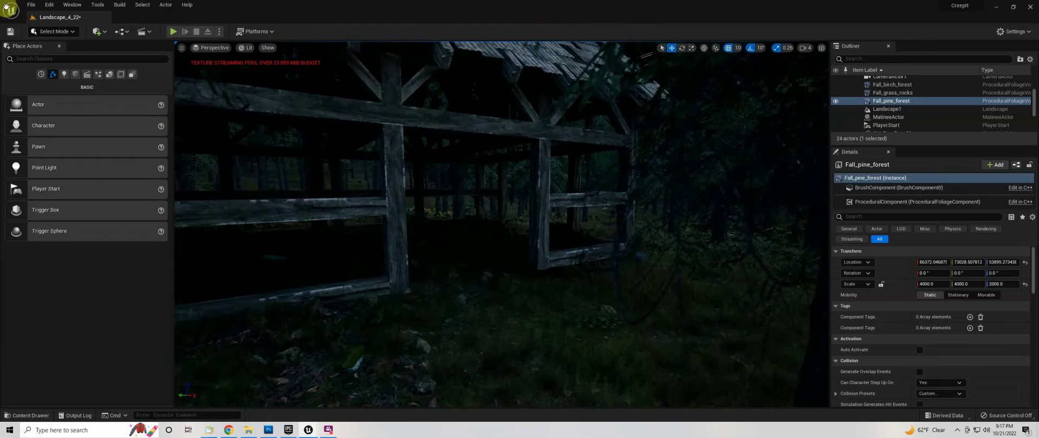
Place SM_Boards4m panels along the open side wall, setting a board's Rotation Z to 90.
left_click_drag(6, 8, 356, 300)
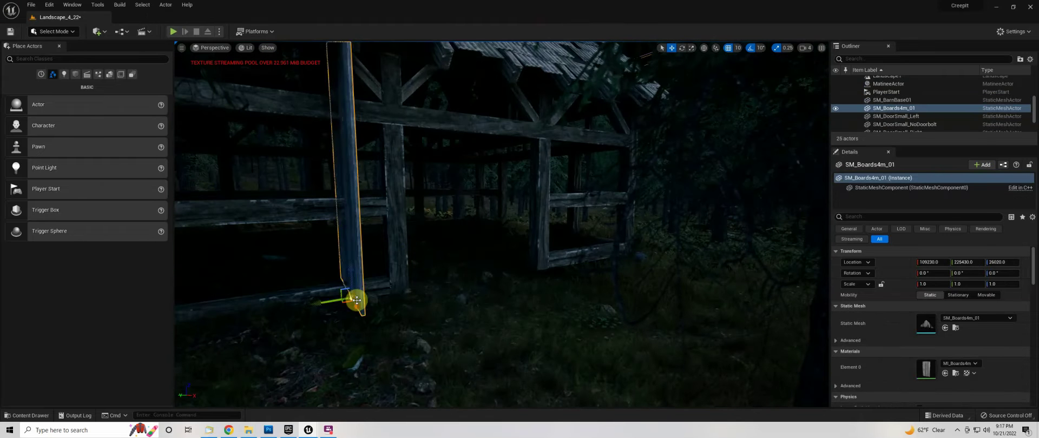
left_click_drag(314, 332, 281, 358, "shift")
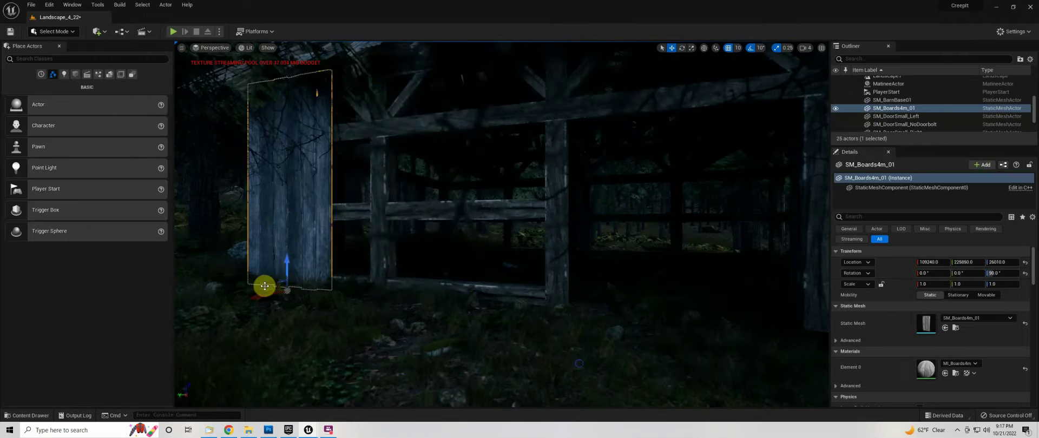
left_click_drag(264, 288, 344, 213, "alt")
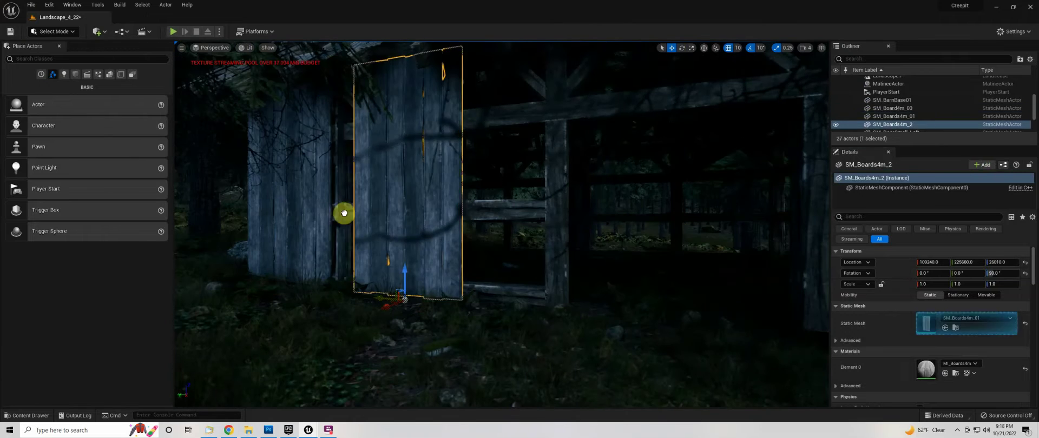
left_click(394, 269)
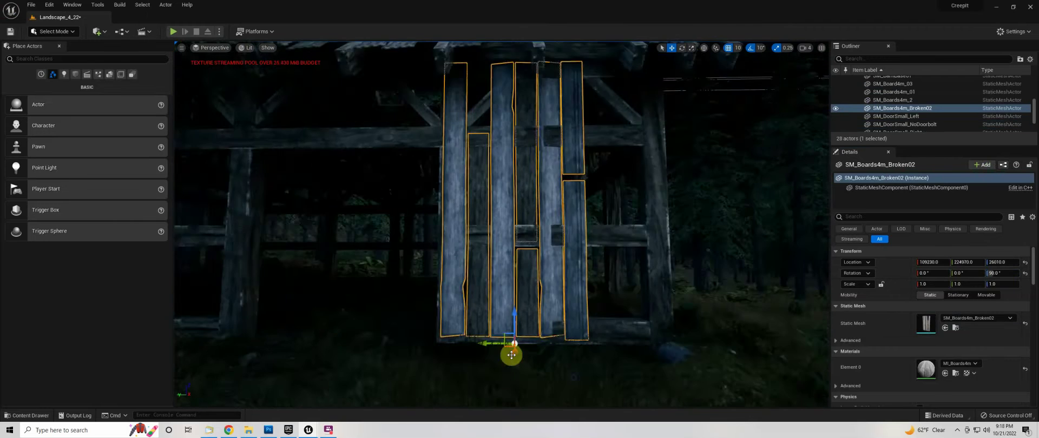
left_click_drag(512, 355, 413, 343)
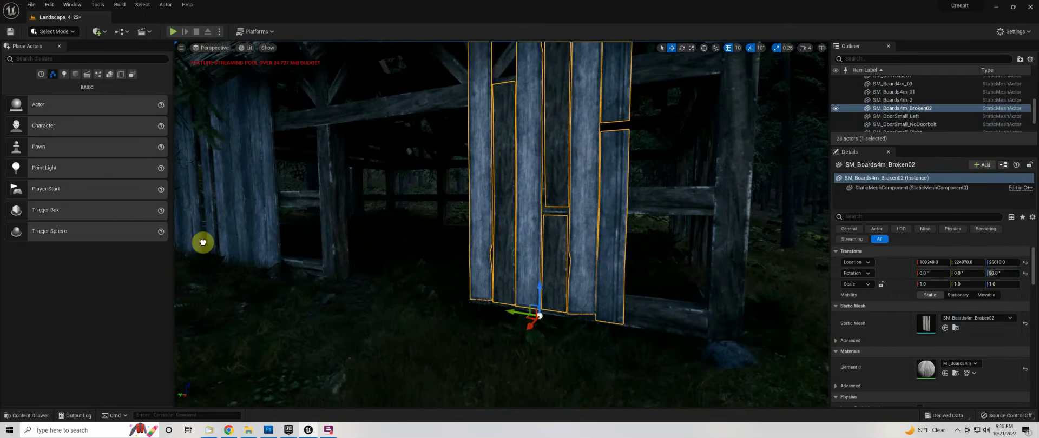
left_click(308, 244)
left_click(997, 274)
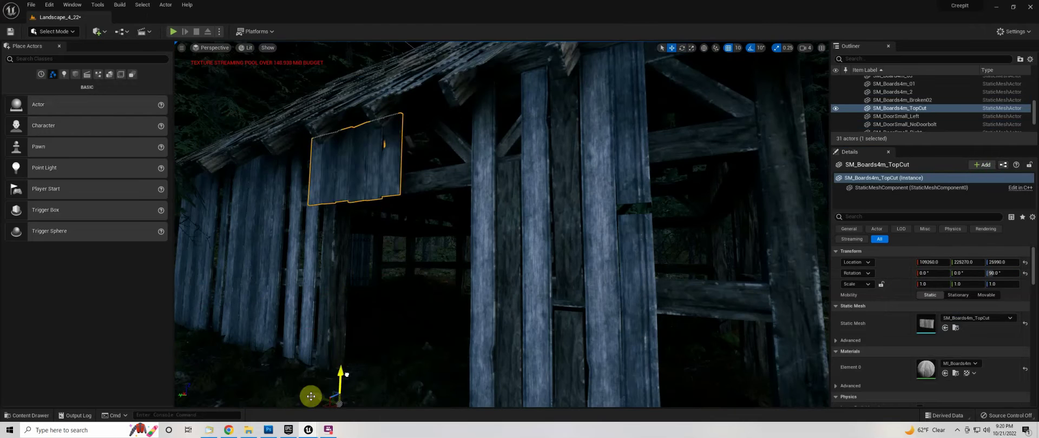
Fit the SM_Boards4m_TopCut_Narrow board above the barn doorway.
right_click_drag(564, 257, 565, 257)
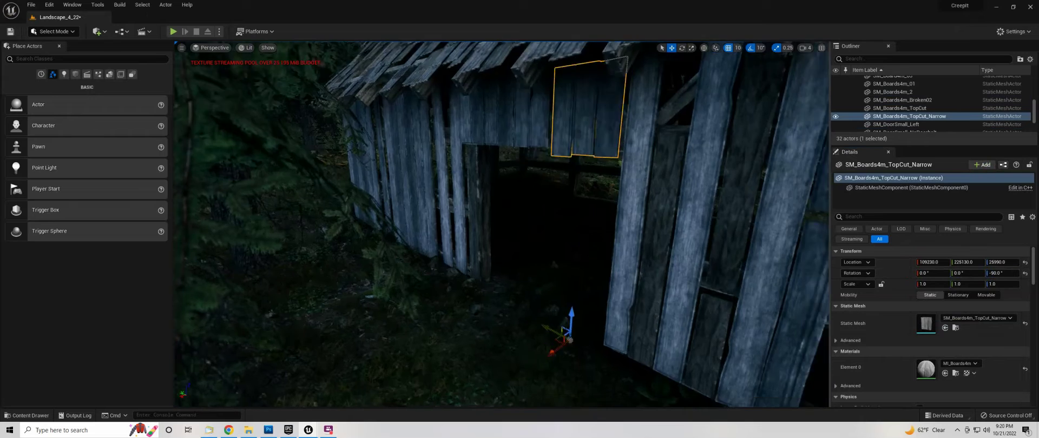
left_click_drag(526, 373, 752, 92)
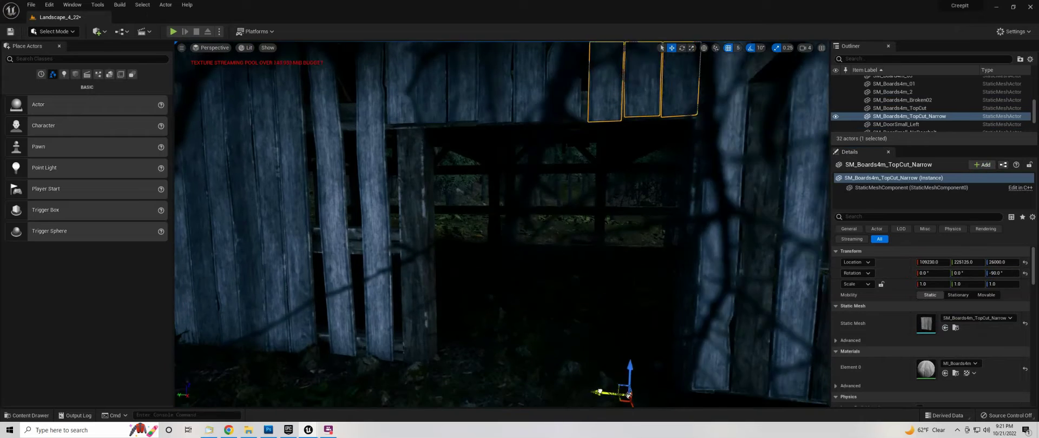
right_click_drag(752, 92, 6, 8)
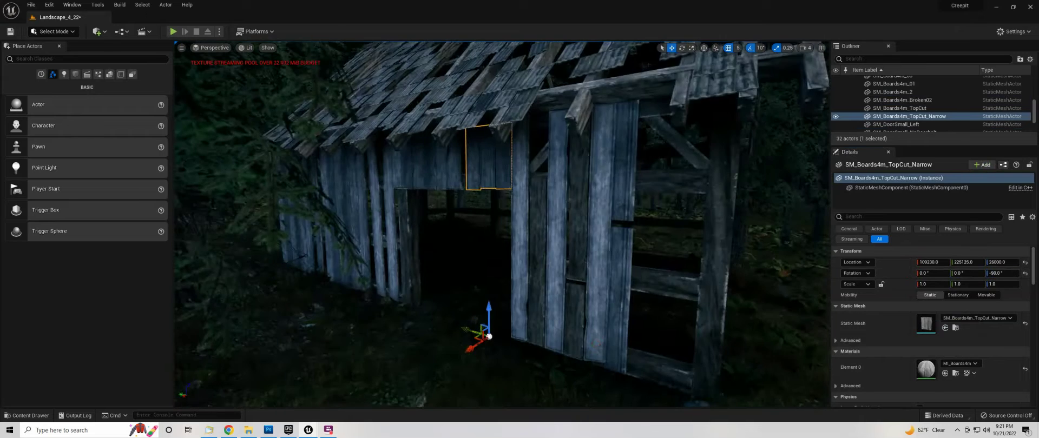
left_click(421, 317)
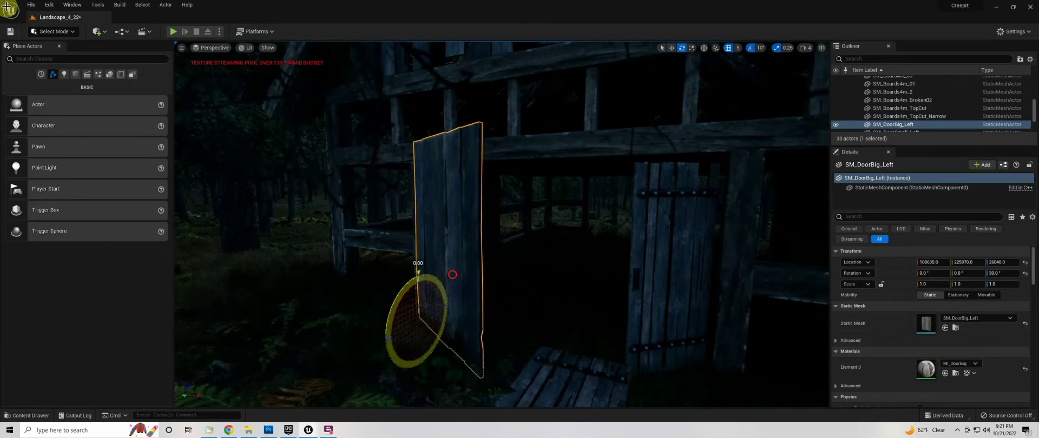
Lower the SM_Boards4m_Broken03 wall panel down to the ground.
left_click(476, 232)
mouse_move(476, 232)
right_mouse_down()
mouse_move(644, 265)
mouse_move(496, 298)
right_mouse_up()
left_click_drag(496, 270, 496, 277)
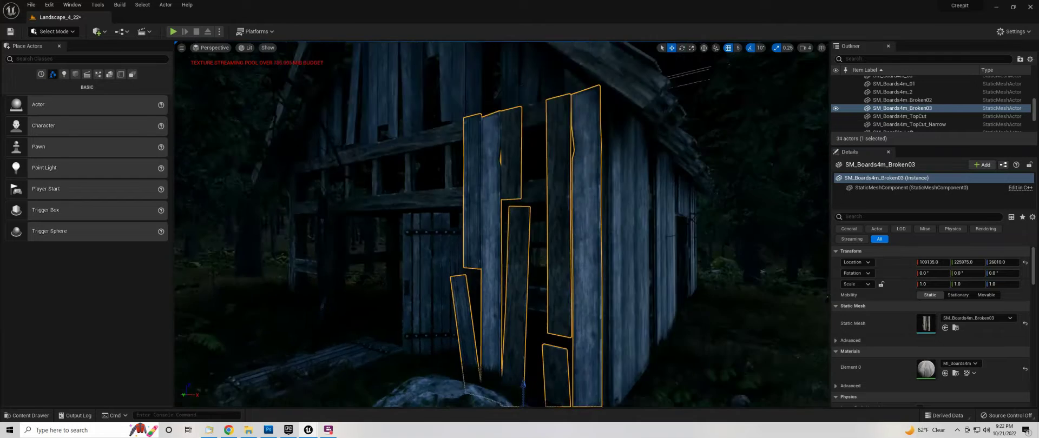
right_click_drag(497, 277, 5, 7)
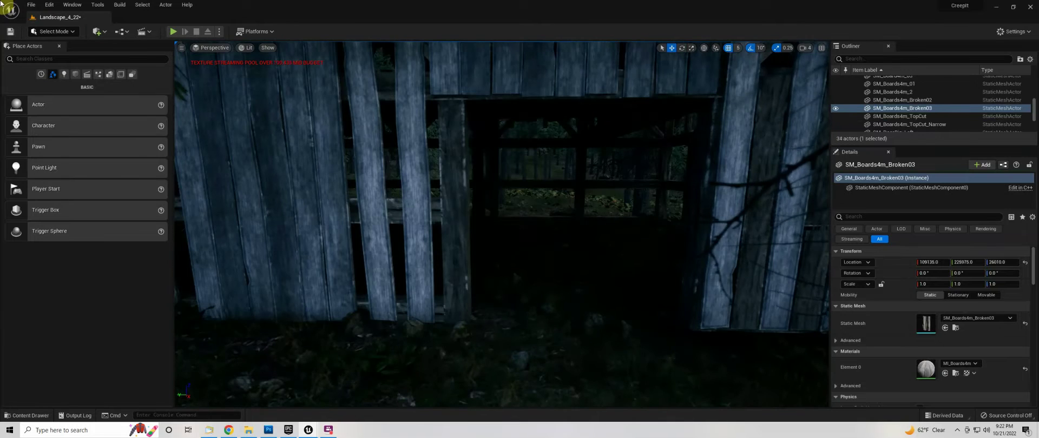
Duplicate SM_DoorSmall_Left and Right into the doorway, scaled to 1.25 and lowered to the ground.
key("ctrl+v")
right_click_drag(405, 294, 430, 325)
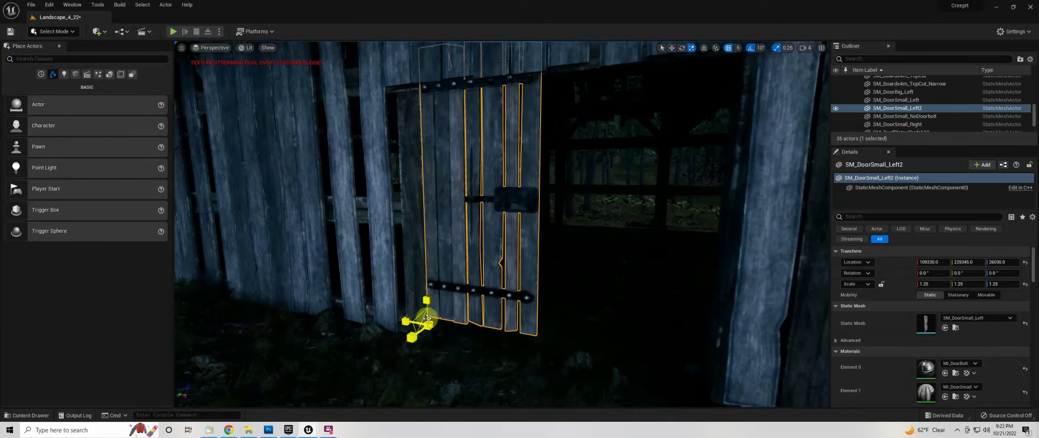
key("w")
left_click_drag(427, 320, 427, 346)
right_click_drag(428, 347, 5, 7)
key("ctrl+v")
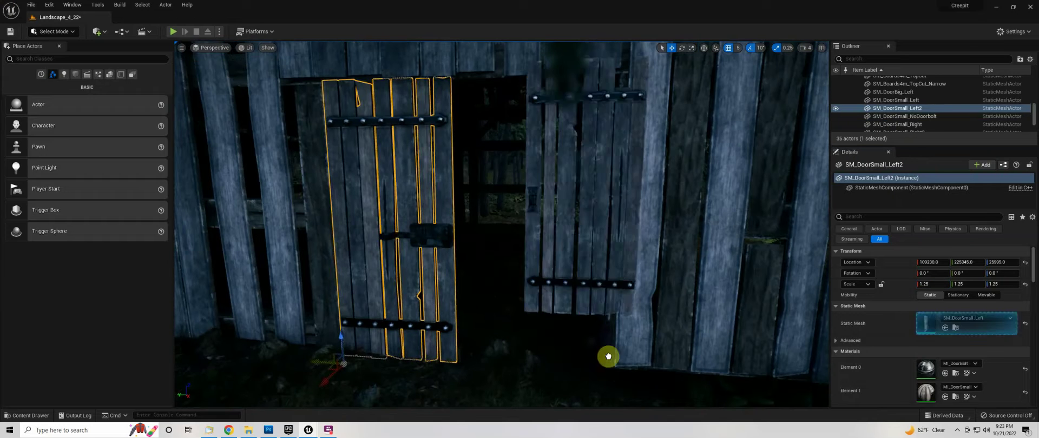
left_click_drag(584, 351, 382, 364)
left_click(382, 357, "ctrl")
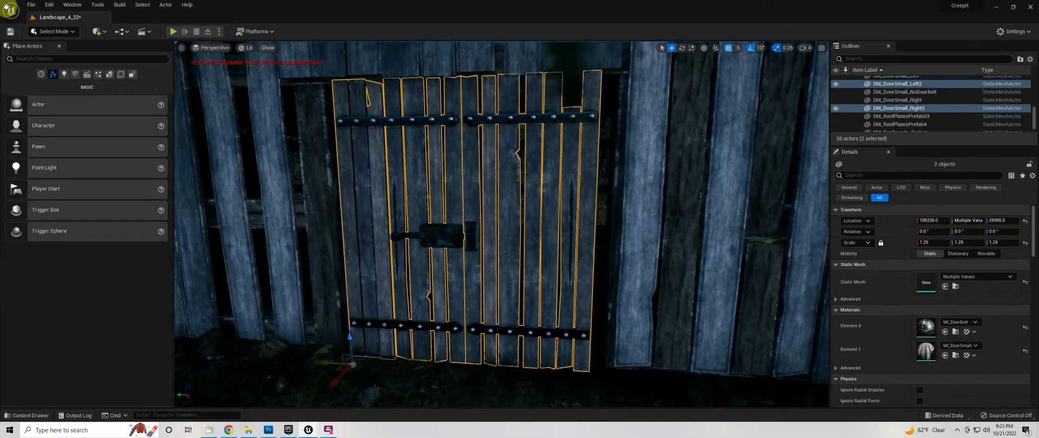
key("ctrl+v")
Select the top-cut and broken board panels beside the doors.
left_click(696, 373)
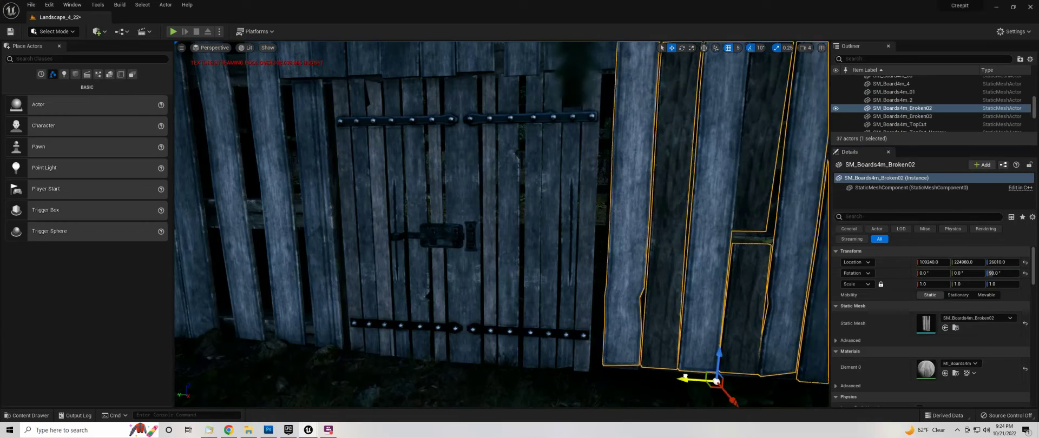
left_click(341, 281)
left_click(620, 255)
left_click(708, 382)
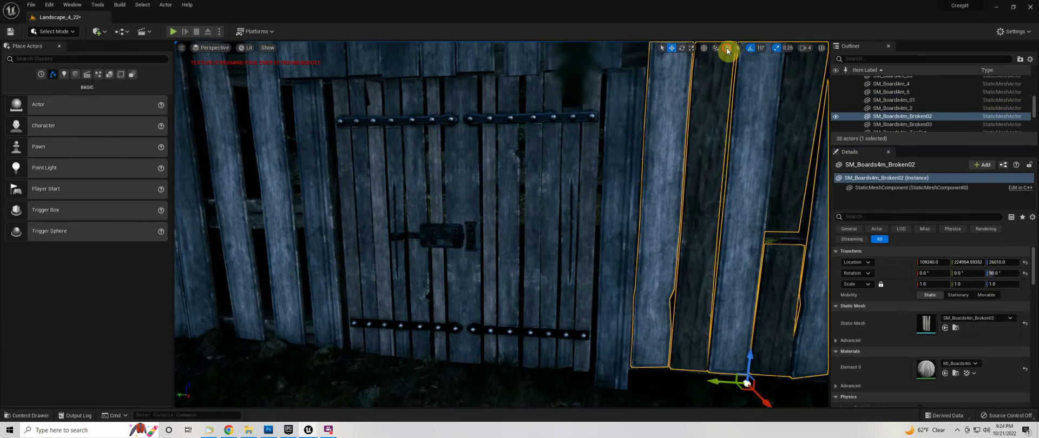
right_click_drag(709, 382, 331, 354)
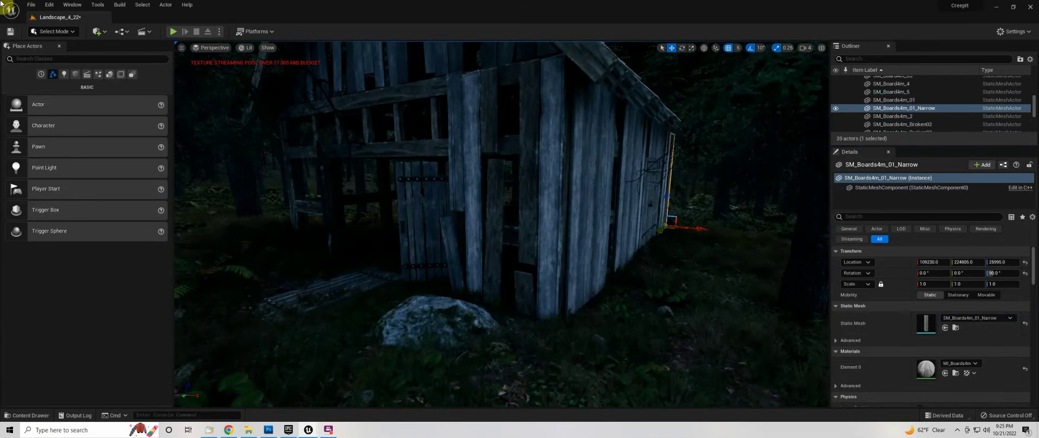
right_click_drag(325, 216, 332, 211)
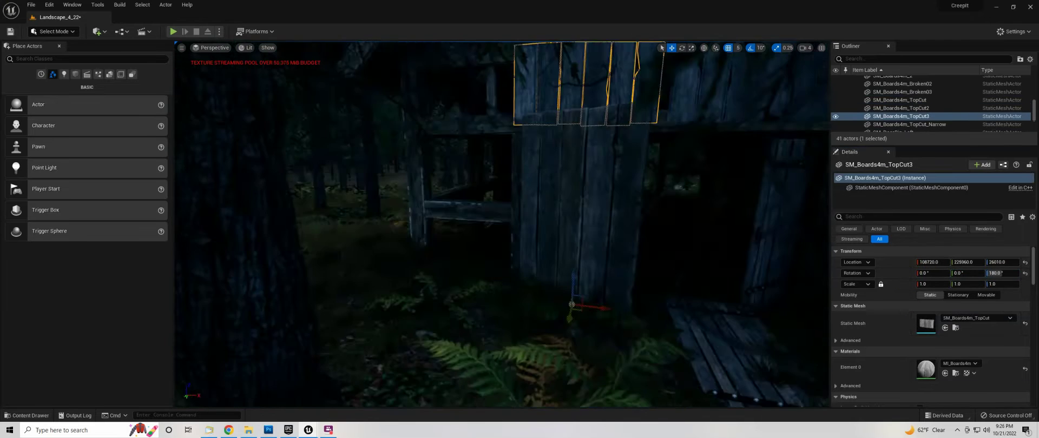
right_click_drag(487, 244, 541, 163)
Set the top board's pivot to its bottom corner and flip it 180° above the opening.
right_click(602, 130)
right_click(638, 163)
mouse_move(774, 311)
left_click(815, 330)
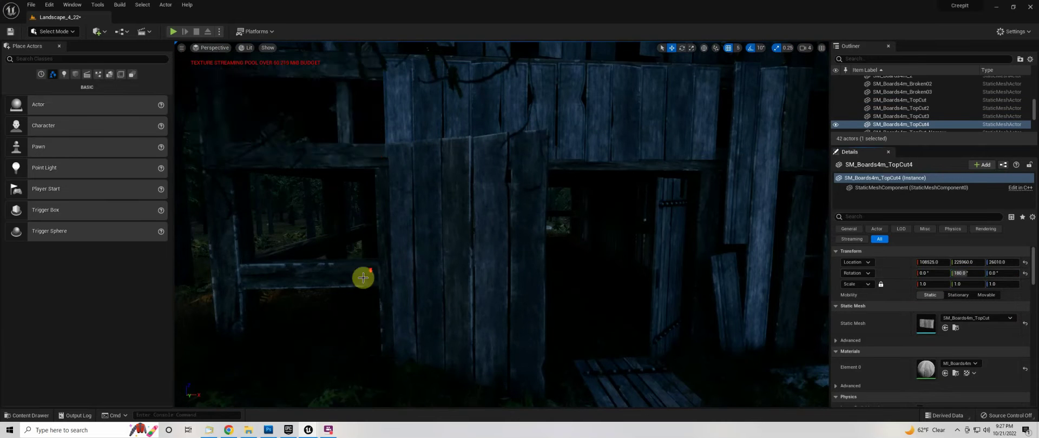
right_click_drag(363, 277, 2, 3)
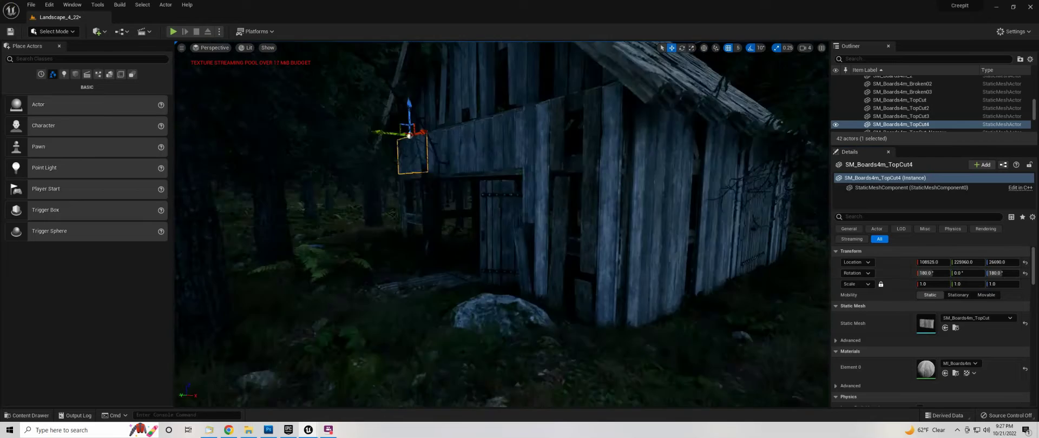
right_click_drag(471, 234, 381, 43)
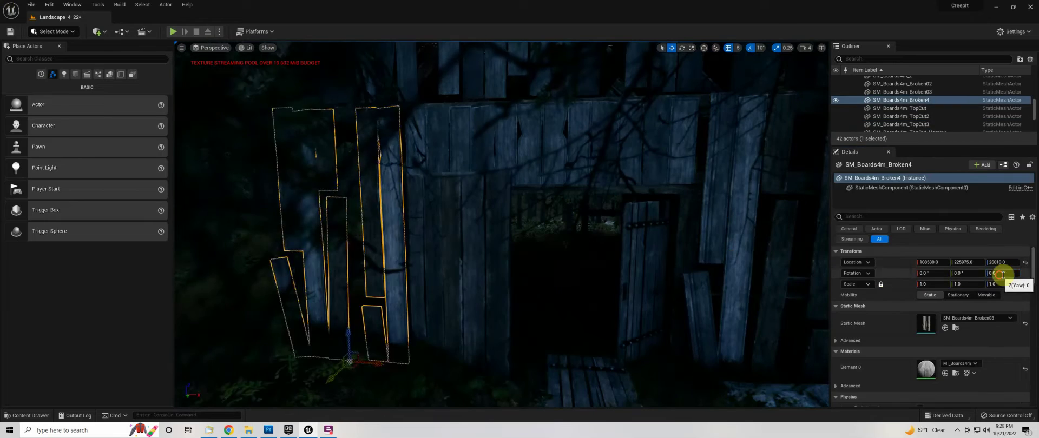
left_click(378, 366)
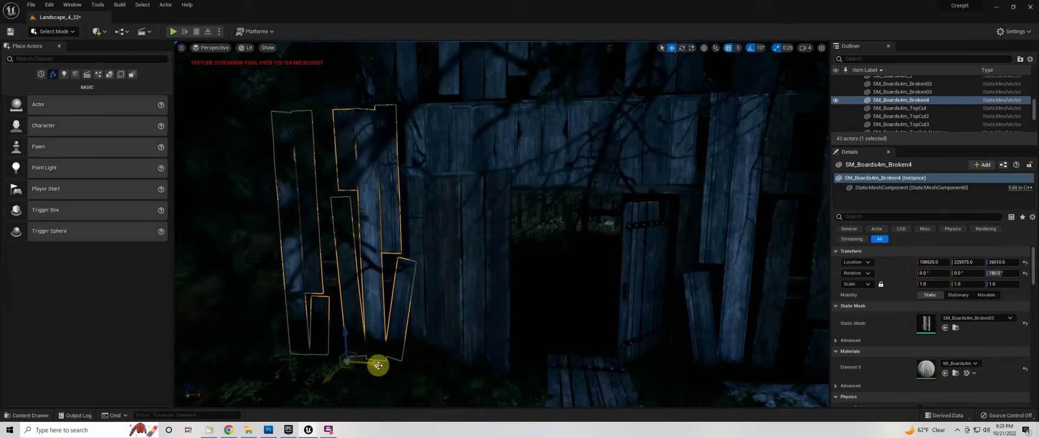
left_click_drag(341, 63, 385, 134)
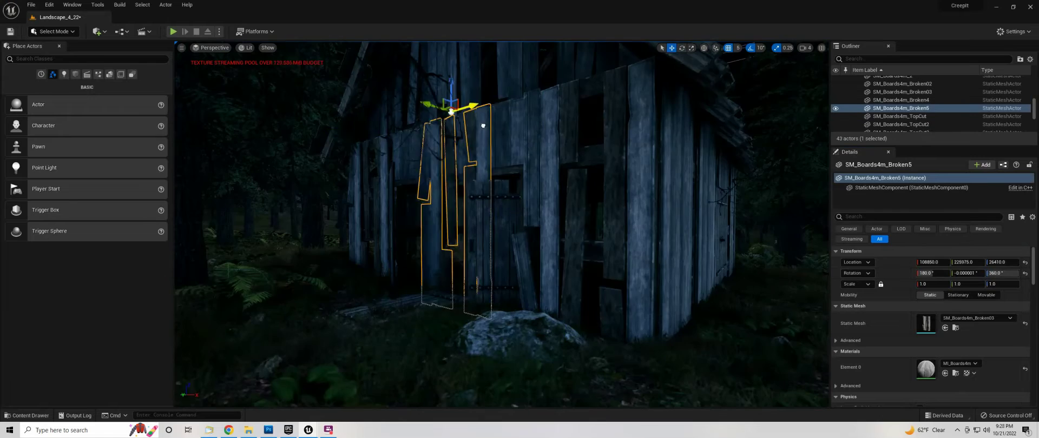
left_click_drag(483, 126, 700, 213)
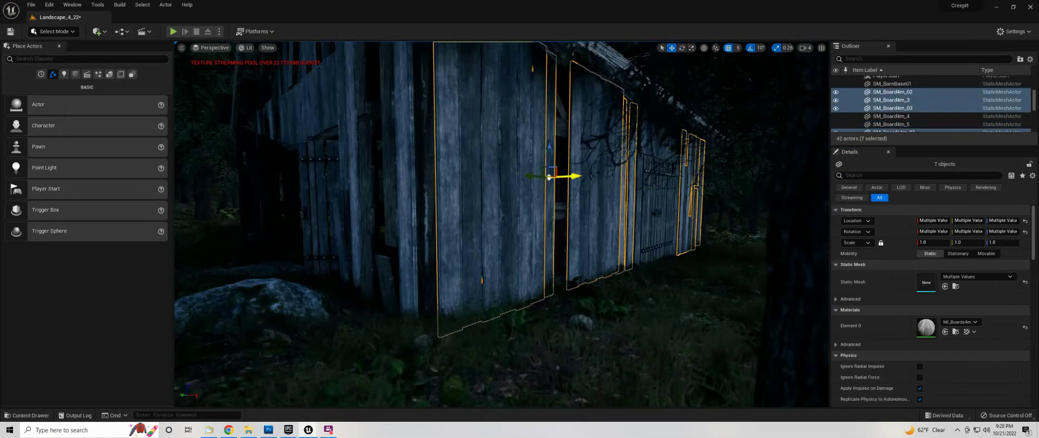
Add tilted SM_Board4m_02 copies along the side wall and an SM_Boards4m_Broken01 panel at the front.
left_click_drag(548, 176, 633, 297)
left_click(550, 252)
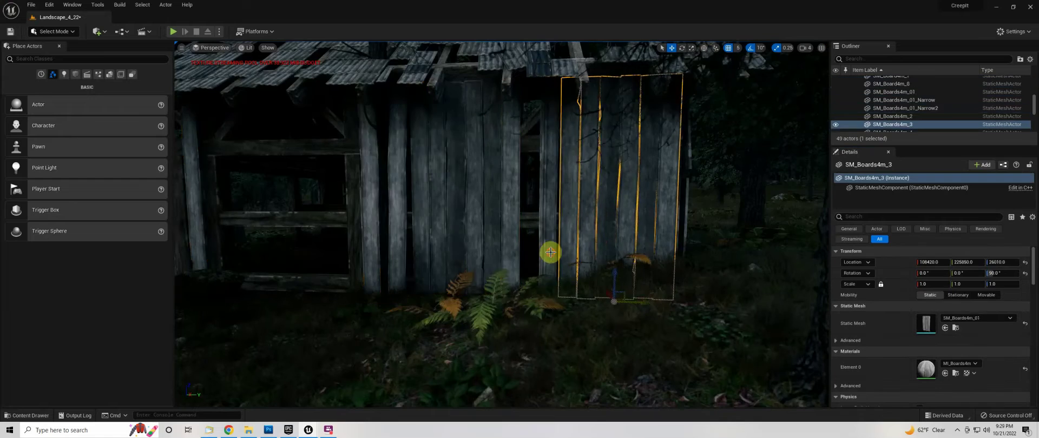
mouse_move(550, 252)
left_mouse_down()
mouse_move(445, 156)
mouse_move(372, 177)
left_mouse_up()
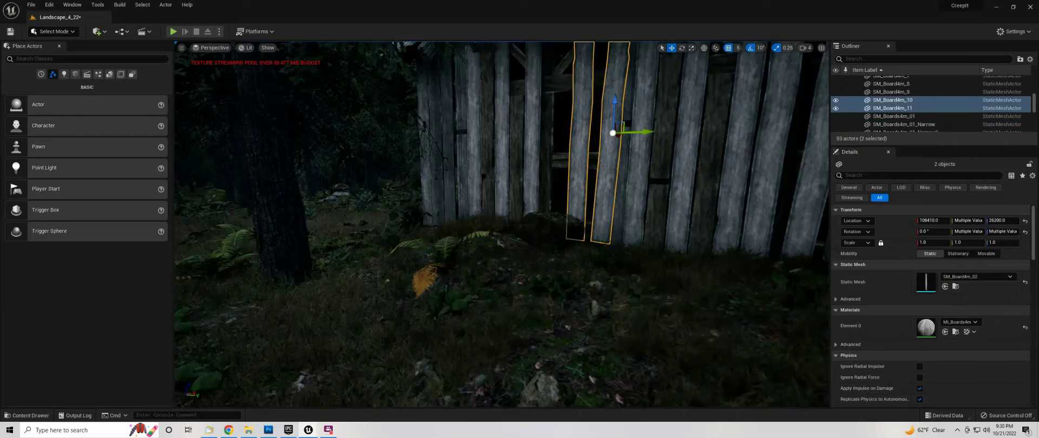
mouse_move(641, 134)
left_mouse_down("alt")
mouse_move(441, 144)
mouse_move(428, 205)
left_mouse_up("alt")
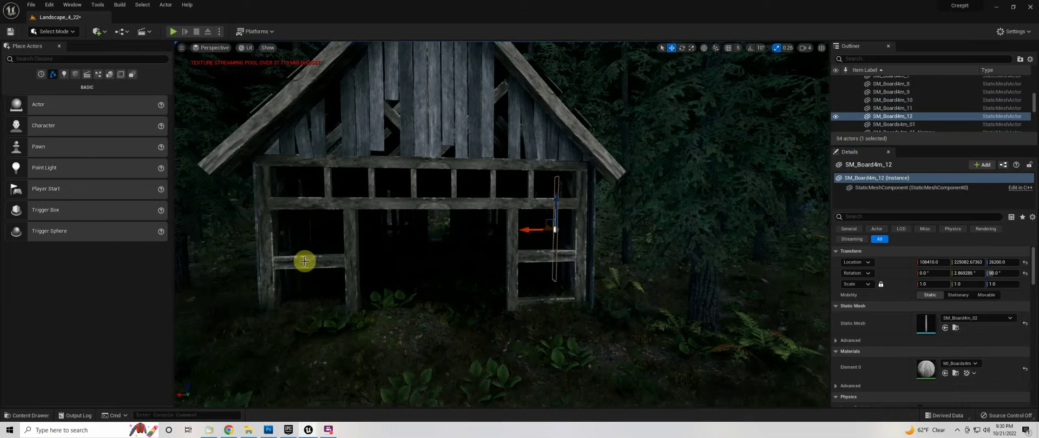
mouse_move(302, 260)
left_mouse_down("alt")
mouse_move(307, 313)
mouse_move(296, 309)
mouse_move(433, 292)
left_mouse_up("alt")
scroll(307, 314, "up", 2)
Duplicate the barn window shutter and set its Rotation Z to -90.
left_click(539, 325)
key("f")
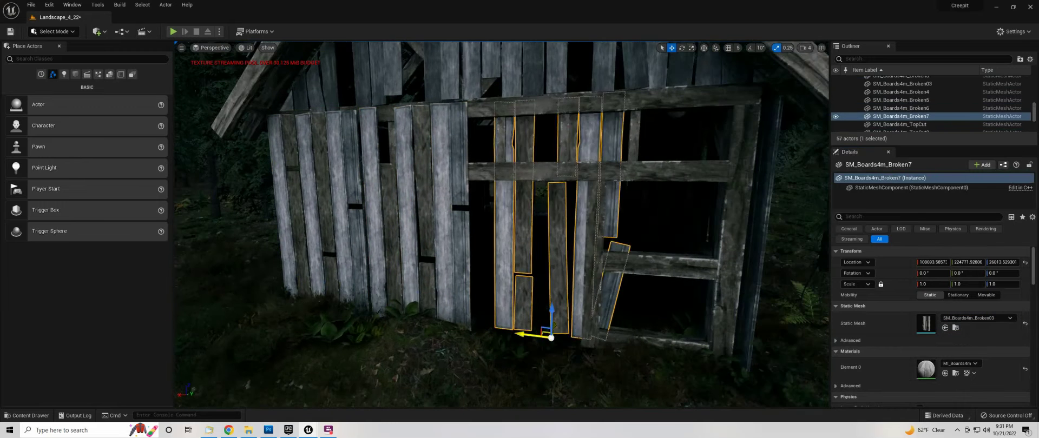
left_click(661, 270)
left_click_drag(649, 273, 545, 302, "alt")
key("f")
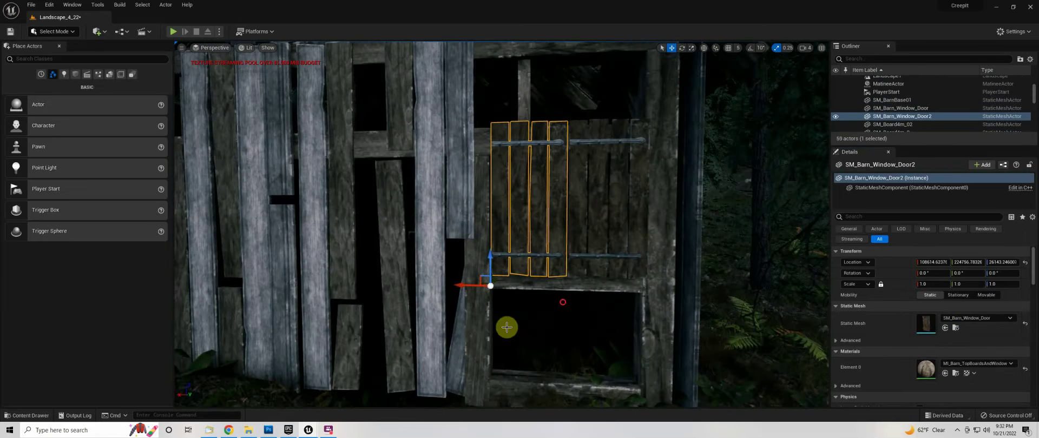
left_click(1002, 274)
type("-90")
key("Return")
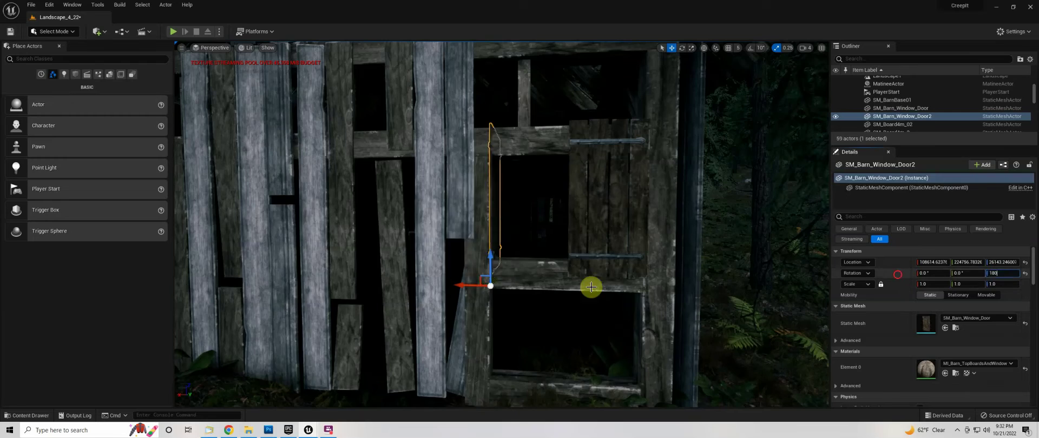
key("Return")
Patch the wall gaps below the window with copied boards.
right_click_drag(498, 383, 498, 383)
right_click_drag(746, 371, 598, 303)
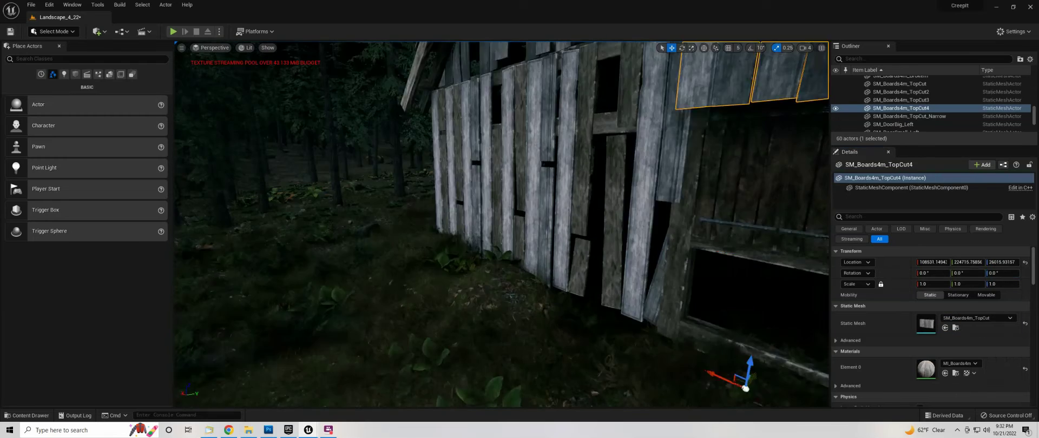
left_click_drag(599, 304, 570, 371, "alt")
mouse_move(570, 371)
right_mouse_down()
mouse_move(564, 391)
mouse_move(563, 325)
right_mouse_up()
left_click_drag(562, 324, 566, 318, "alt")
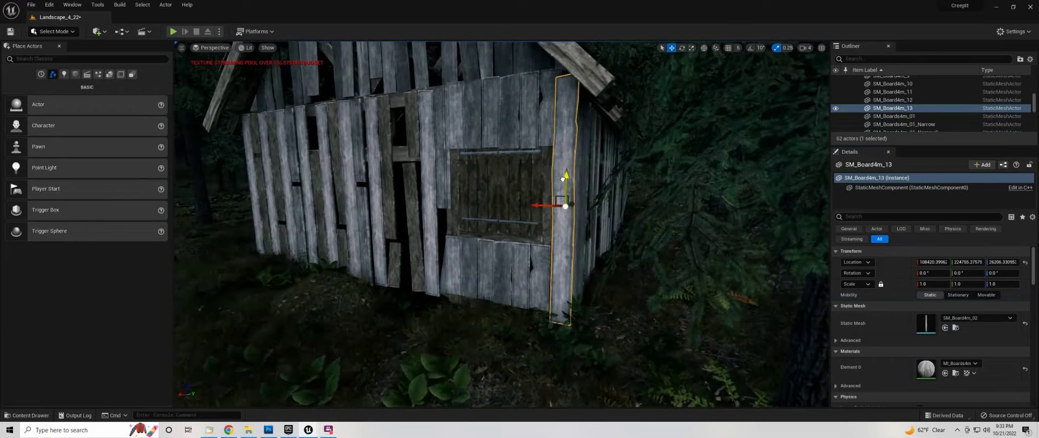
right_click_drag(563, 179, 313, 360)
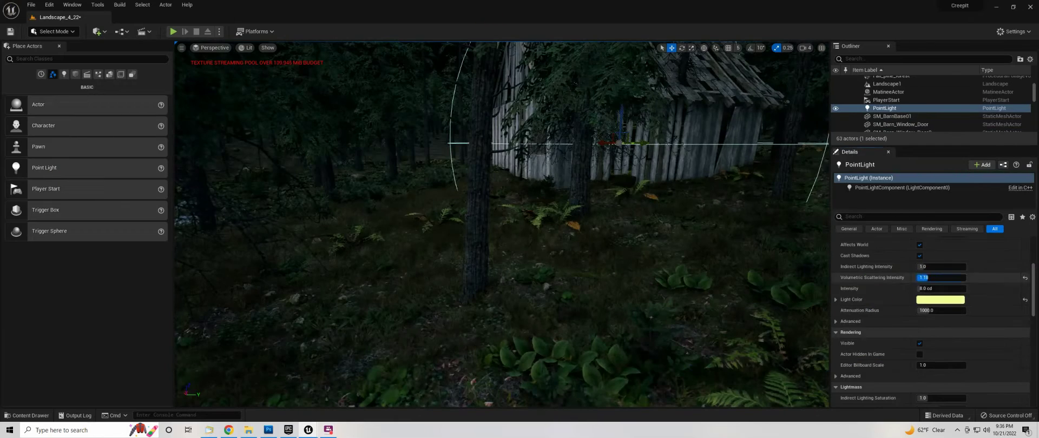
Raise the PointLight's Volumetric Scattering Intensity and fly the view toward the Viking stone house.
left_click_drag(922, 277, 923, 266)
left_click(850, 322)
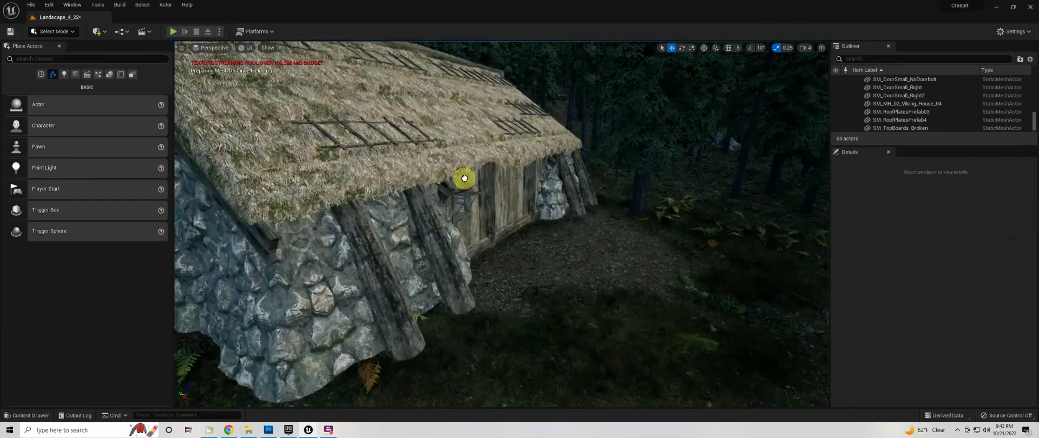
left_click_drag(348, 246, 379, 206)
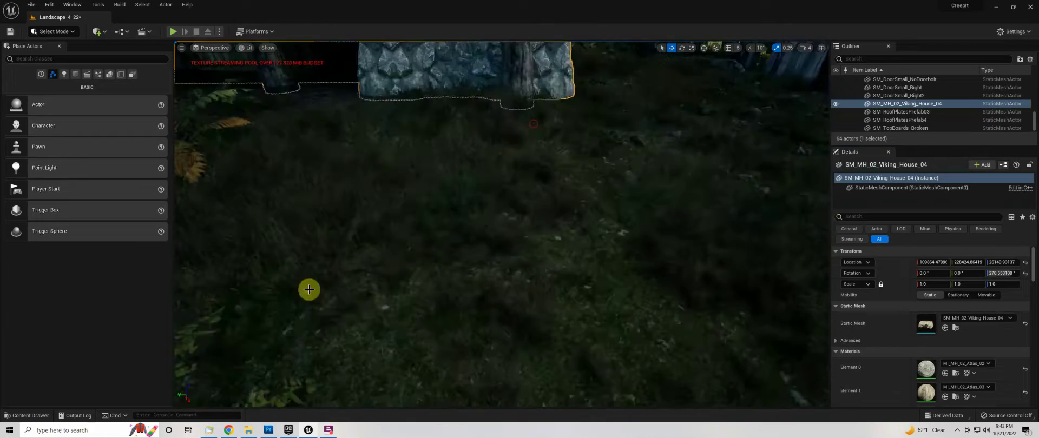
In Landscape Paint mode, enlarge the brush to about 139.8 and paint ground texture by the house.
left_click(54, 30)
left_click(54, 58)
left_click_drag(497, 303, 605, 316)
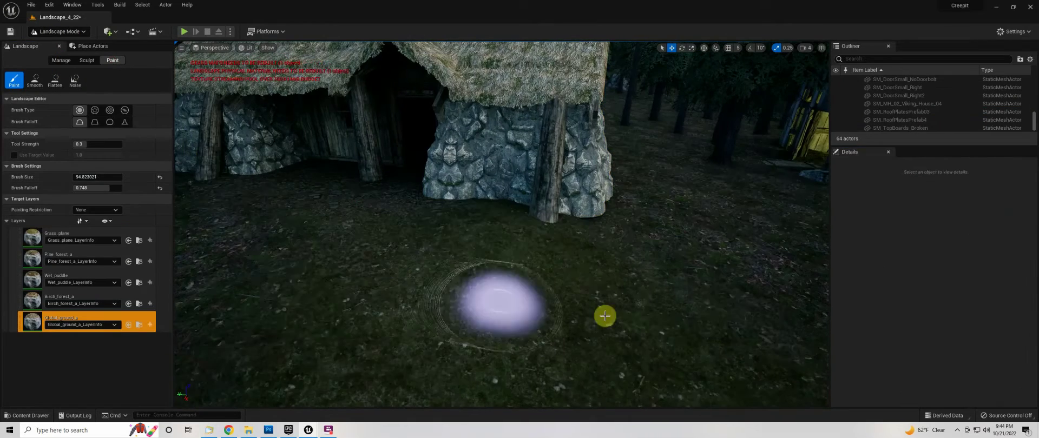
right_click_drag(339, 244, 415, 348)
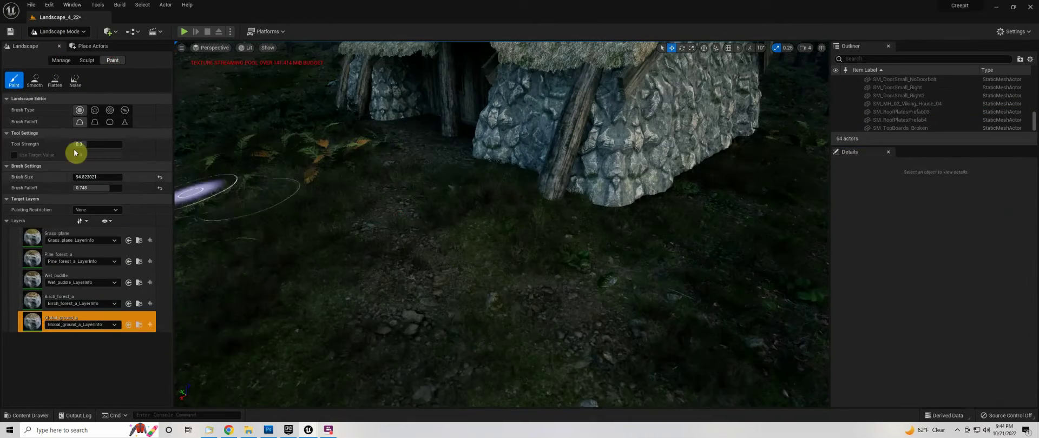
left_click_drag(89, 179, 130, 180)
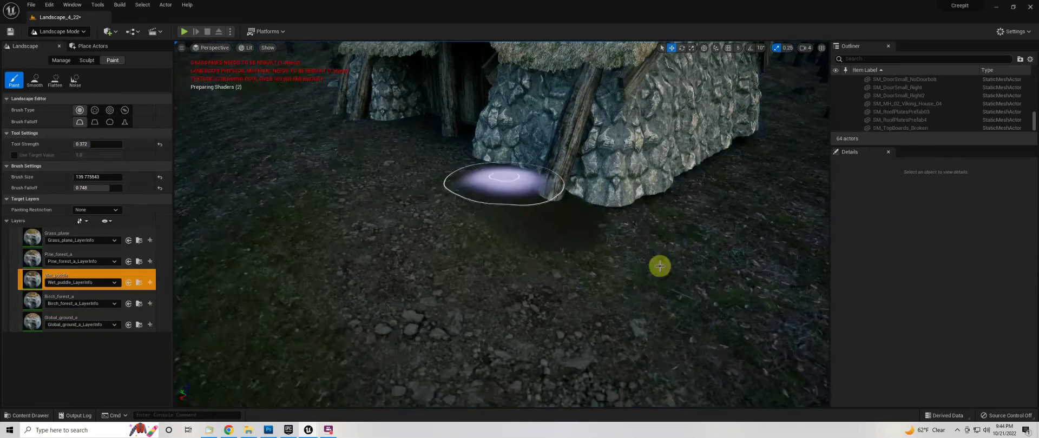
right_click_drag(658, 264, 379, 270)
Paint the Pine_forest_a layer onto the forest floor and soil near the rock.
left_click(81, 258)
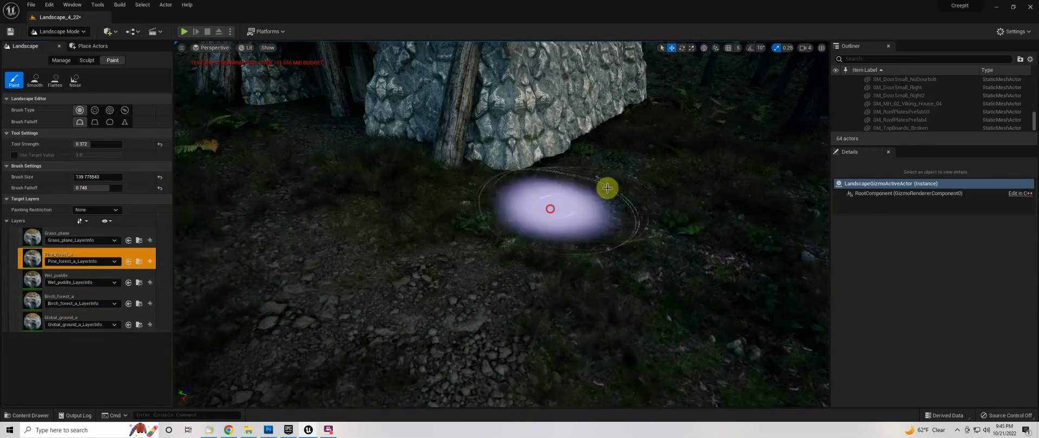
right_click_drag(607, 187, 432, 206)
left_click(528, 156)
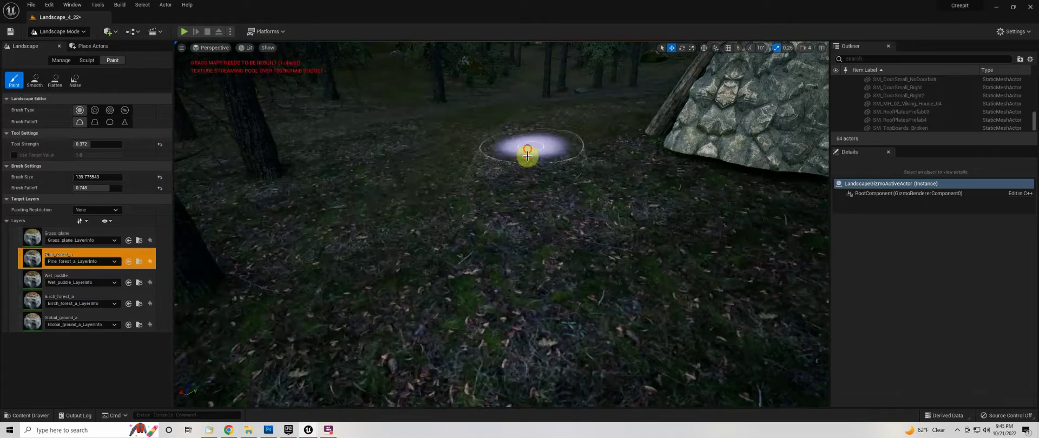
right_click_drag(507, 338, 433, 179)
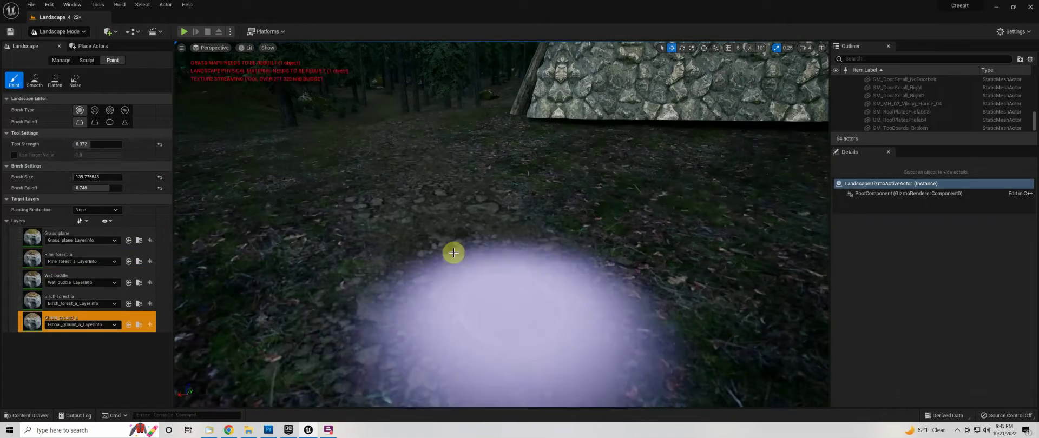
right_click_drag(443, 151, 411, 242)
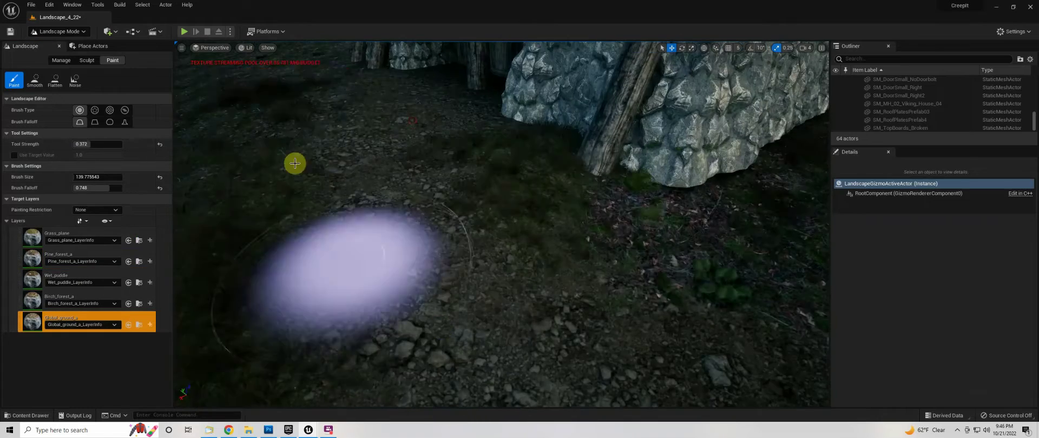
right_click_drag(295, 163, 8, 8)
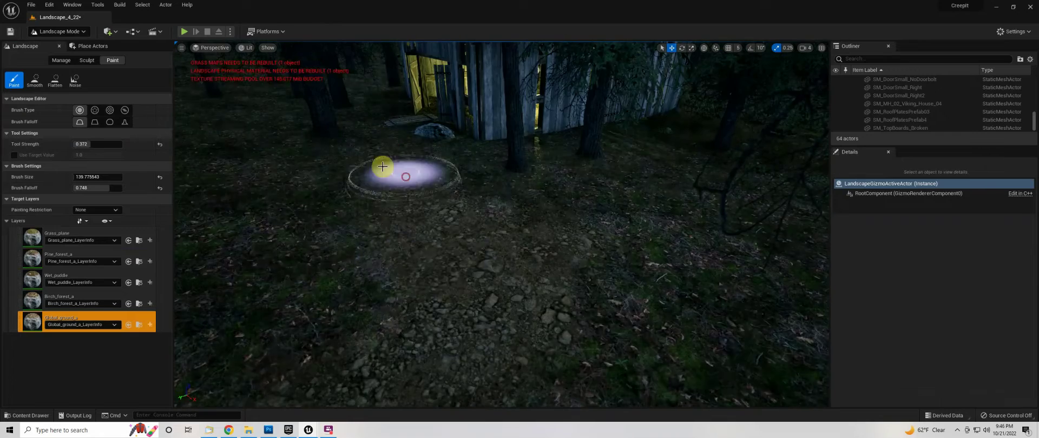
Pick the Grass_plane layer after revisiting Global_ground_a, then move on to Foliage mode.
left_click(81, 234)
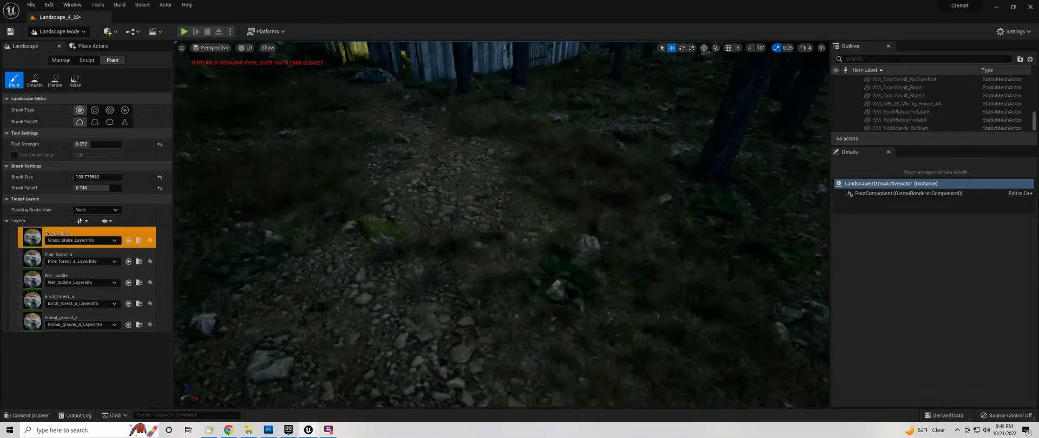
left_click(35, 320)
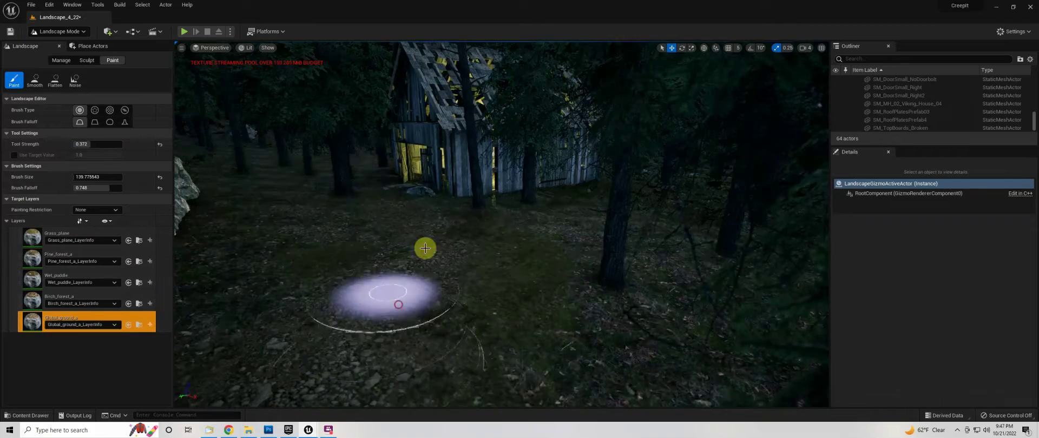
mouse_move(424, 249)
right_mouse_down()
mouse_move(433, 244)
mouse_move(444, 335)
mouse_move(594, 212)
mouse_move(558, 290)
mouse_move(595, 303)
right_mouse_up()
left_click(81, 235)
left_click(86, 60)
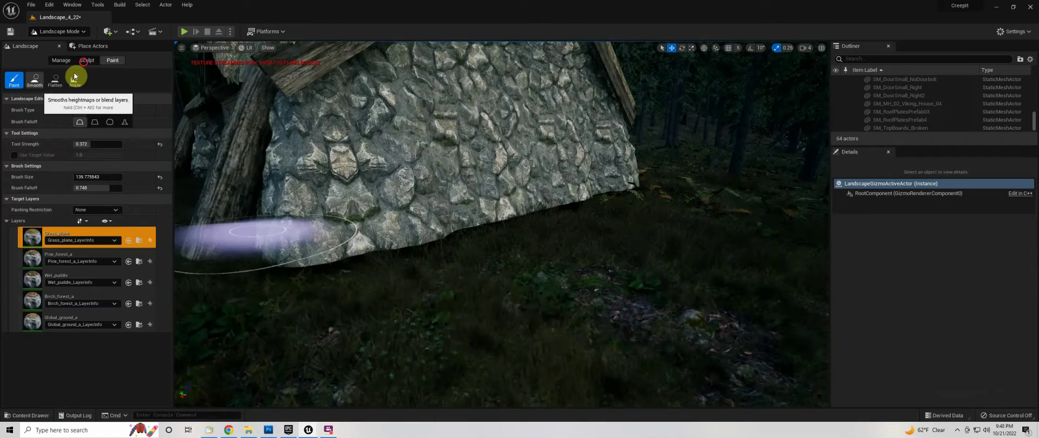
right_click_drag(647, 185, 337, 278)
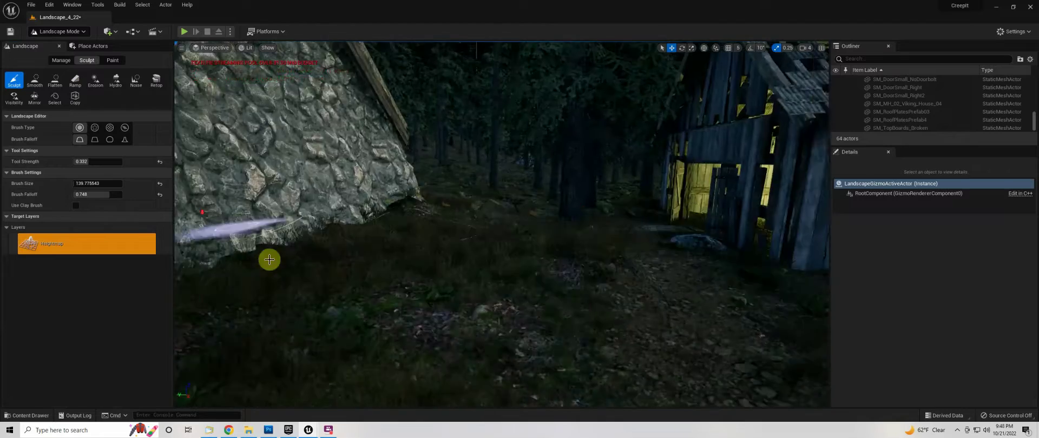
key("shift+3")
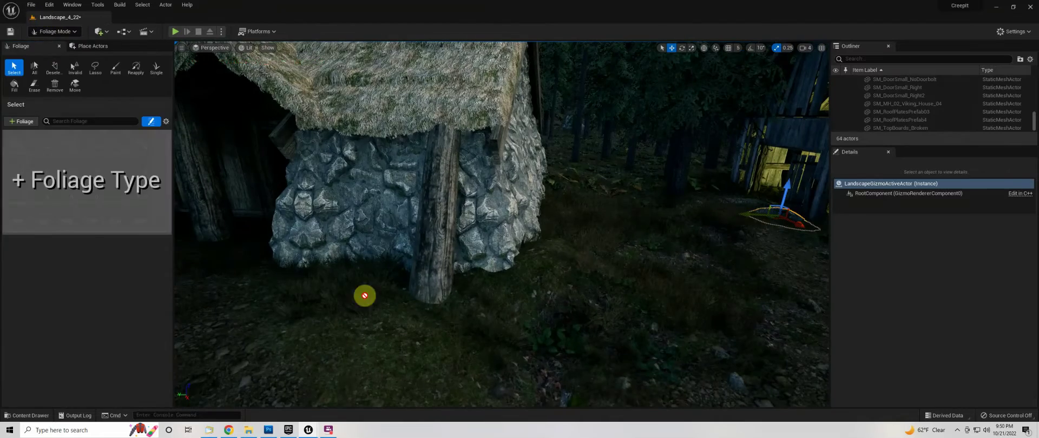
Place single FT_Plant_05_Var01 ferns around the house and beside the stone wall.
left_click(157, 67)
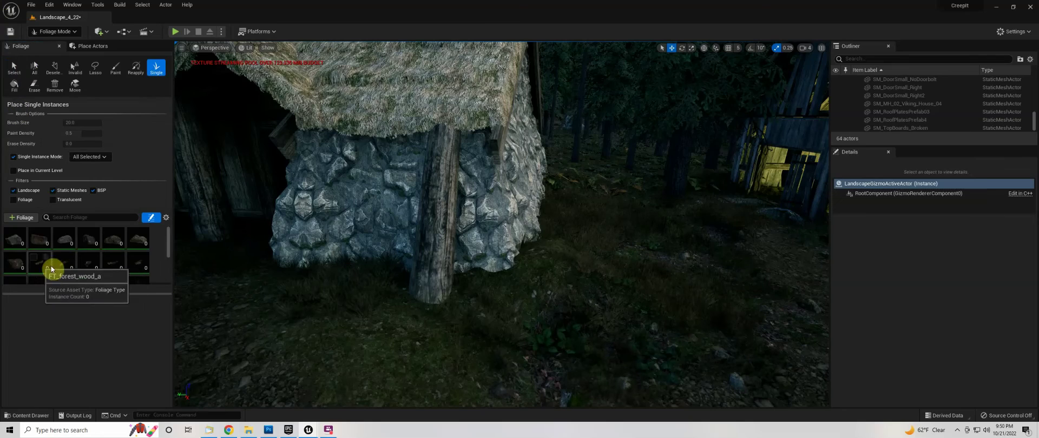
scroll(52, 269, "down", 2)
left_click(42, 248)
left_click(378, 297)
left_click(445, 301)
mouse_move(445, 302)
right_mouse_down()
mouse_move(356, 378)
mouse_move(195, 314)
right_mouse_up()
left_click(356, 378)
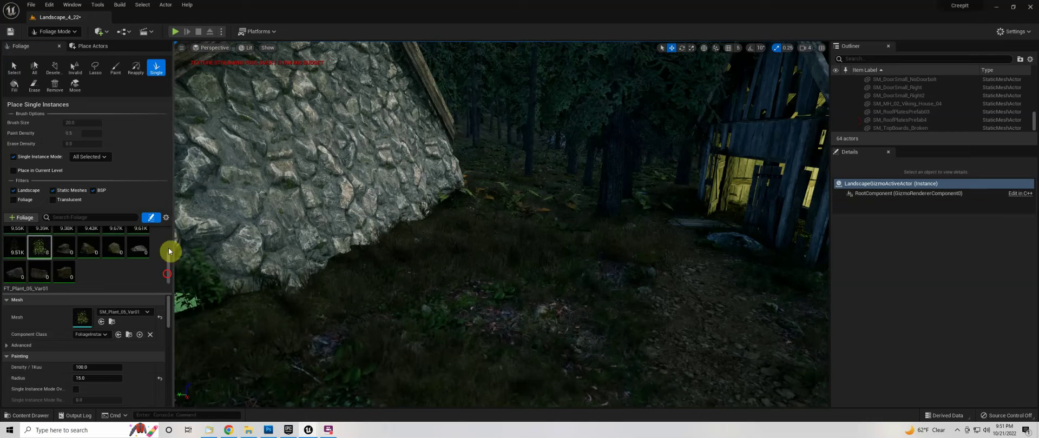
Check the ferns from the fence, path and hut corners, then close the Foliage tools.
scroll(80, 267, "up", 3)
scroll(35, 267, "down", 3)
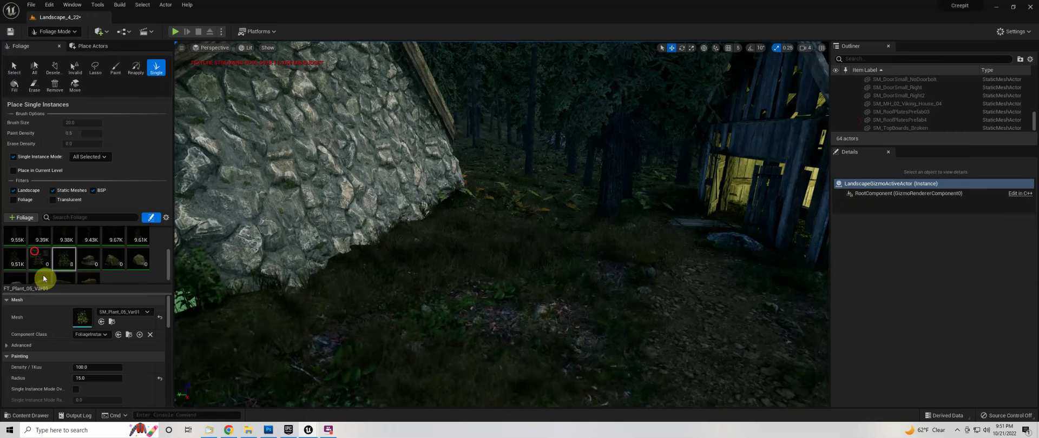
right_click_drag(424, 213, 225, 233)
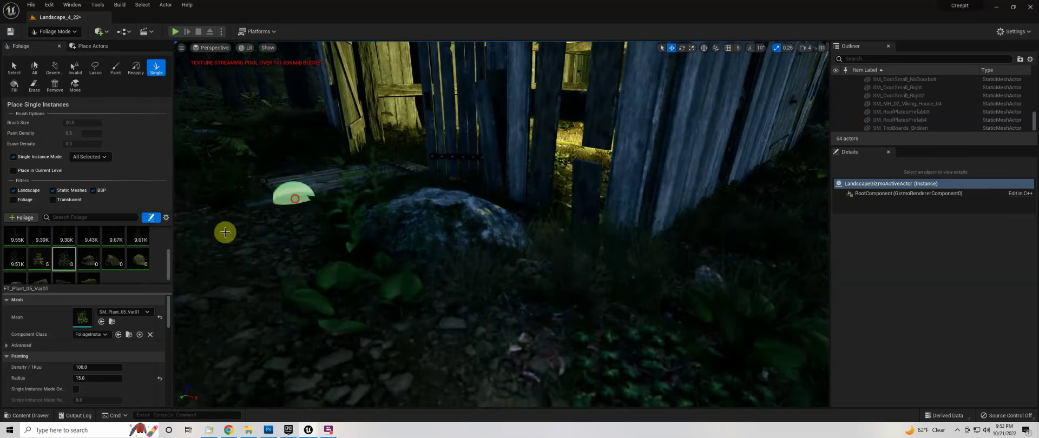
right_click_drag(560, 246, 476, 290)
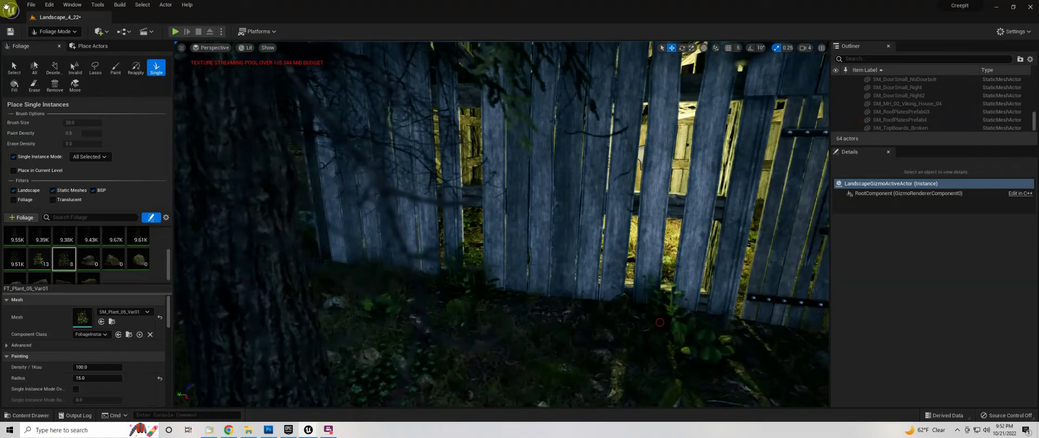
right_click_drag(625, 285, 547, 281)
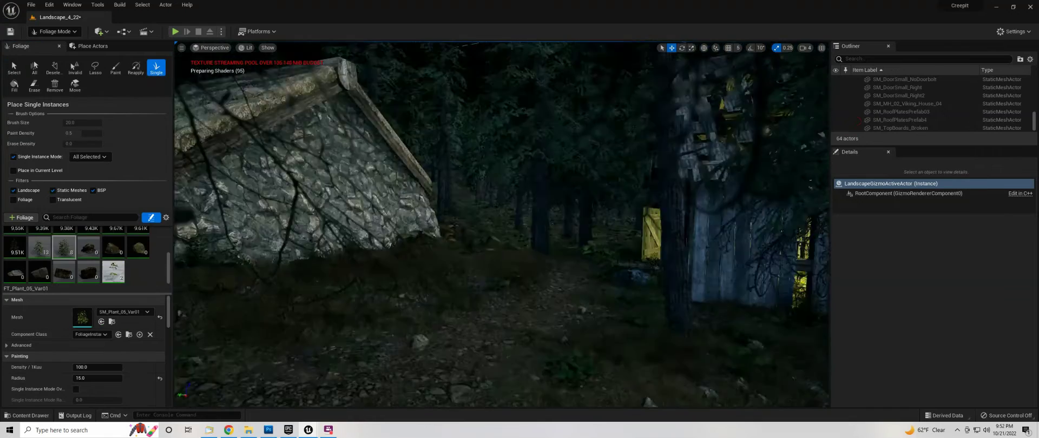
scroll(104, 265, "down", 3)
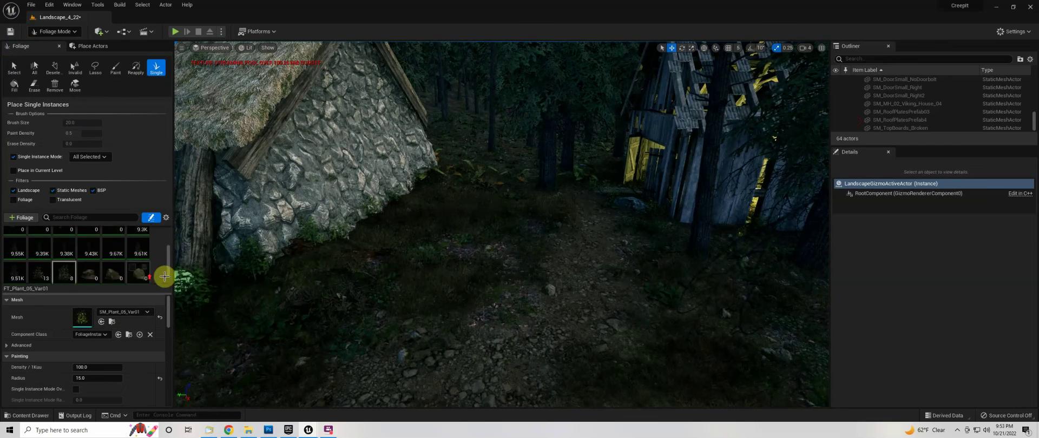
right_click_drag(441, 193, 302, 287)
scroll(67, 238, "down", 1)
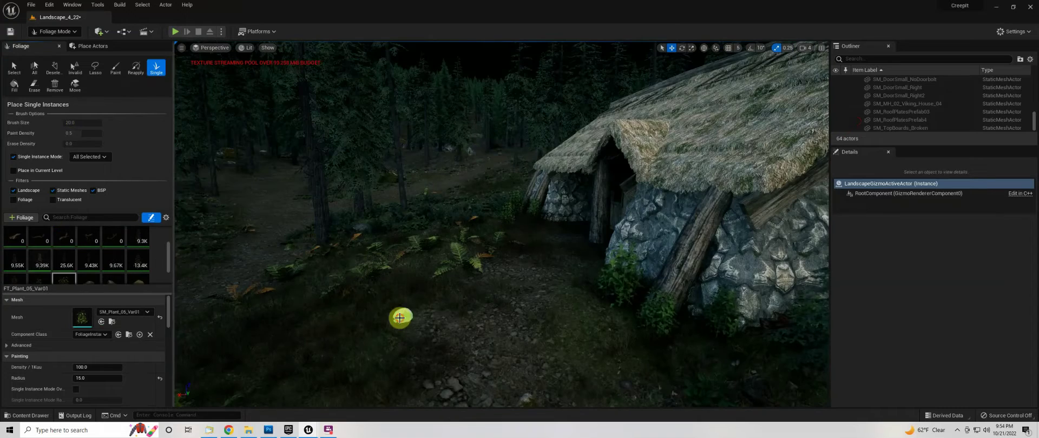
right_click_drag(399, 317, 399, 317)
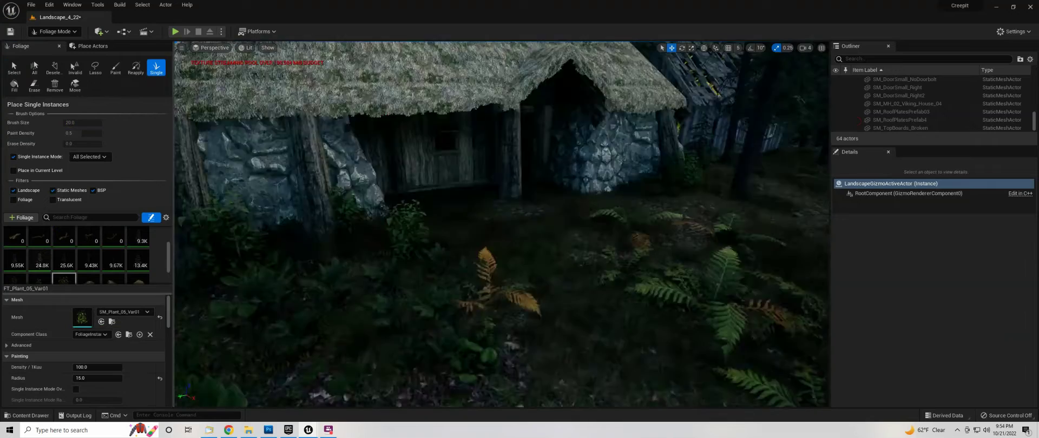
right_click_drag(288, 292, 288, 293)
right_click_drag(295, 144, 295, 144)
left_click(59, 46)
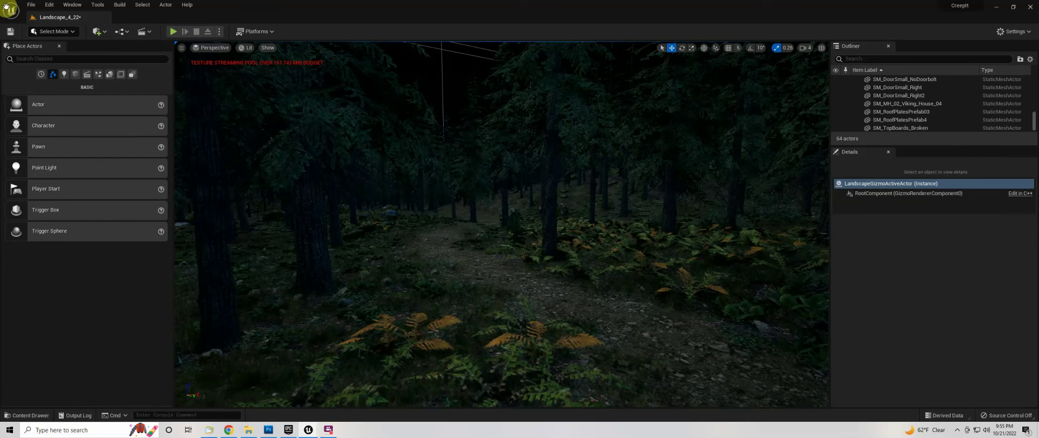
Select the fence section by the path, drop it onto the ground and frame it.
left_click(389, 261)
key("e")
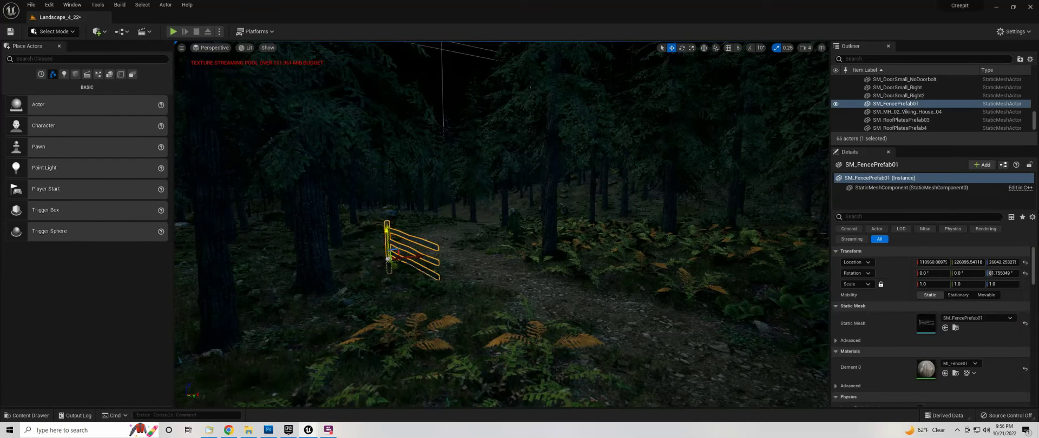
key("End")
key("f")
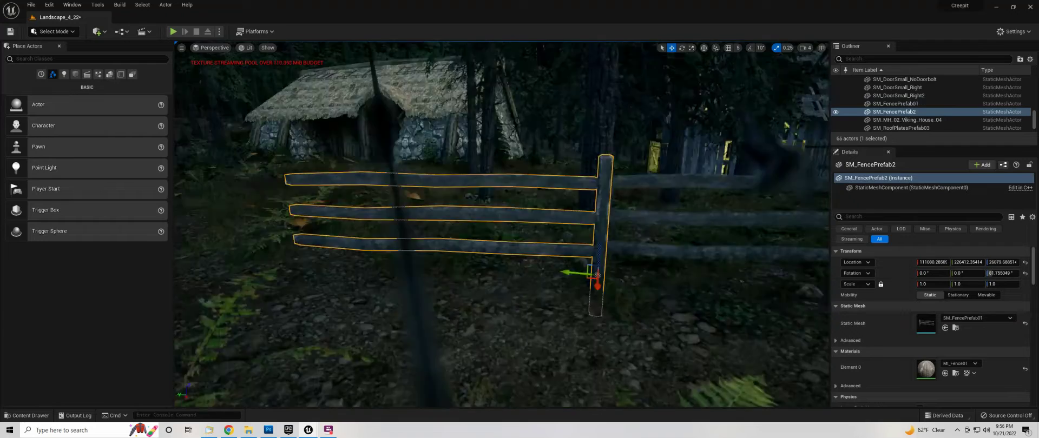
left_click_drag(597, 276, 378, 292, "alt")
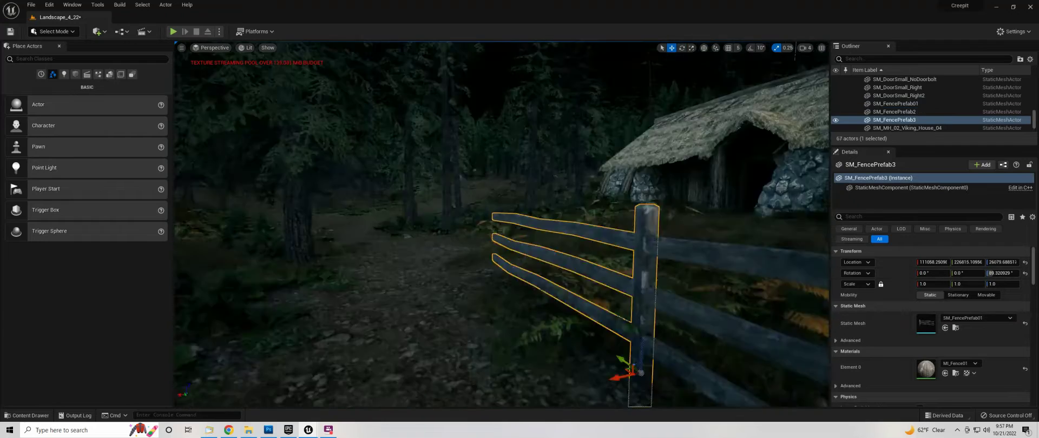
Duplicate fence sections and rotate SM_FencePrefab7 to follow the path, then select SM_FencePost02.
key("ctrl+v")
left_click(1004, 273)
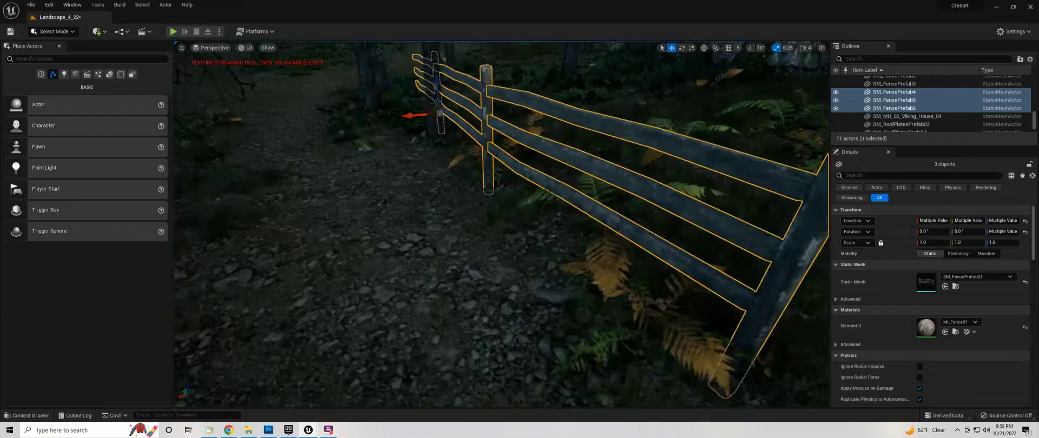
left_click(768, 325, "ctrl")
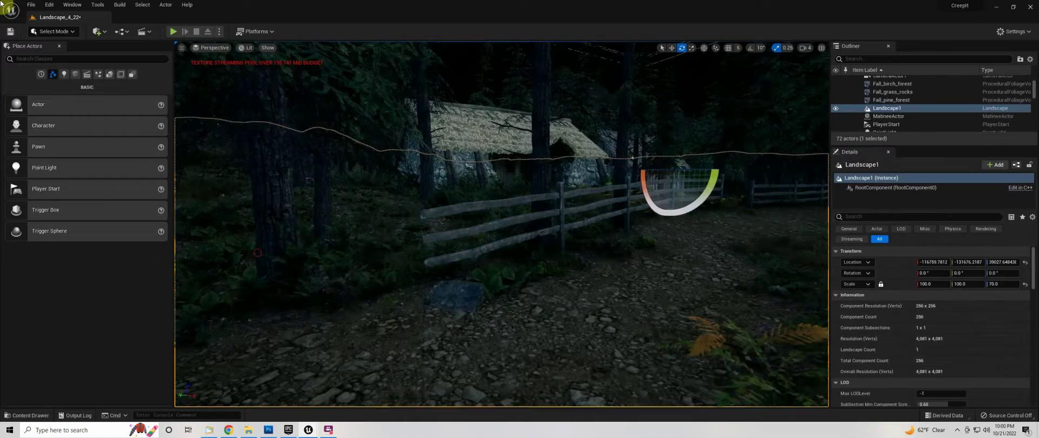
left_click(504, 249)
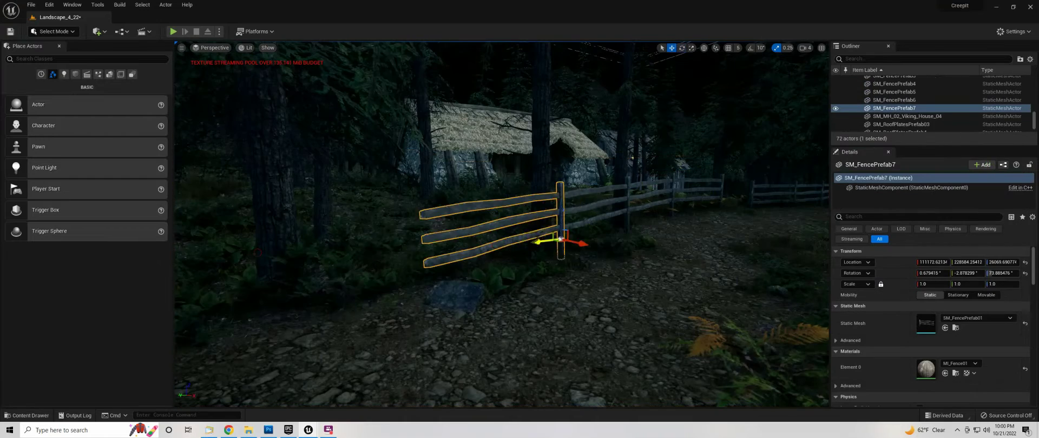
left_click_drag(402, 284, 370, 240)
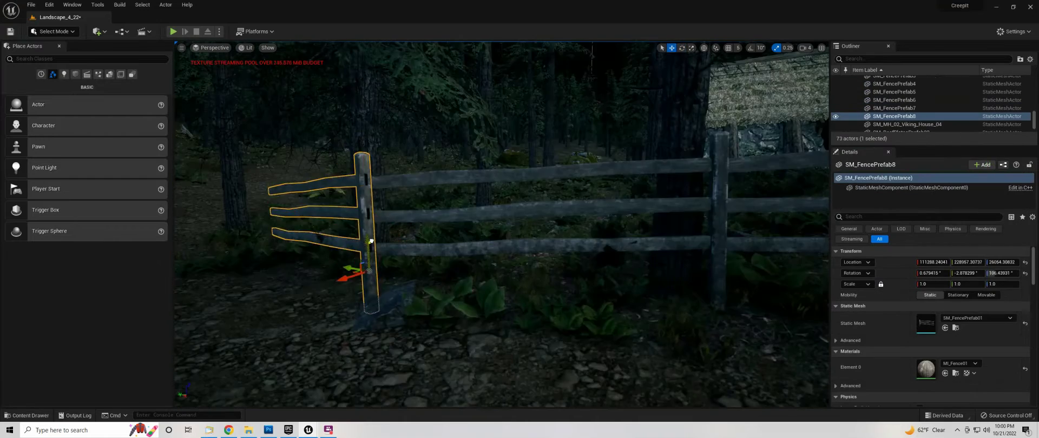
left_click(477, 250)
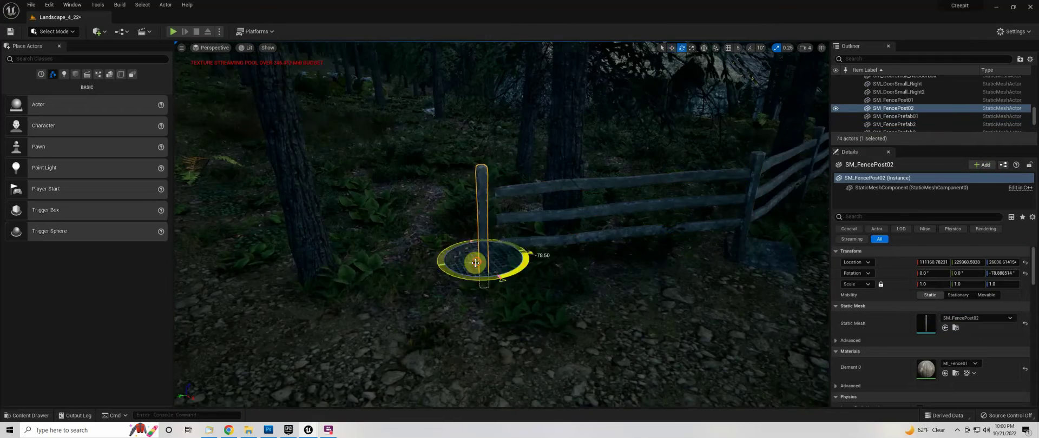
Tilt fence boards SM_FenceBoardC and SM_FenceBoardA down onto the ground and duplicate a board.
key("w")
key("f")
right_click_drag(411, 267, 379, 260)
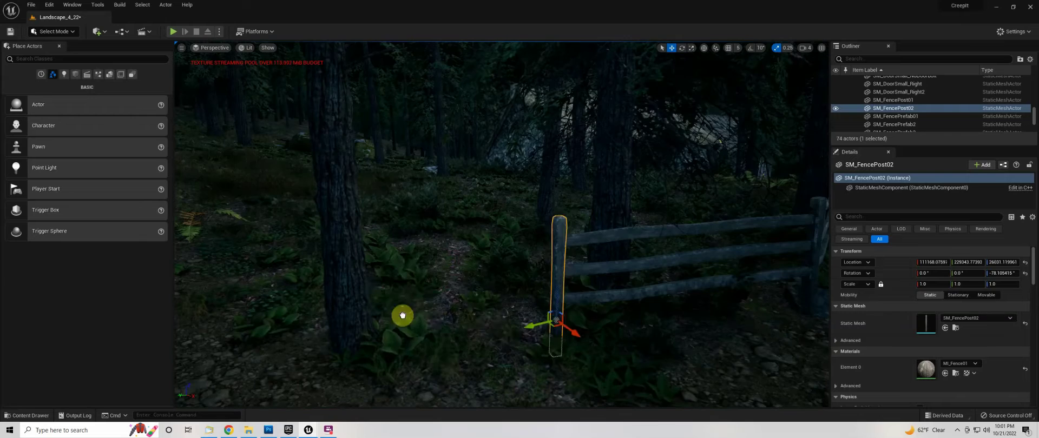
key("e")
mouse_move(400, 315)
left_mouse_down()
mouse_move(388, 267)
mouse_move(464, 278)
left_mouse_up()
left_click(404, 262)
right_click_drag(464, 278, 351, 293)
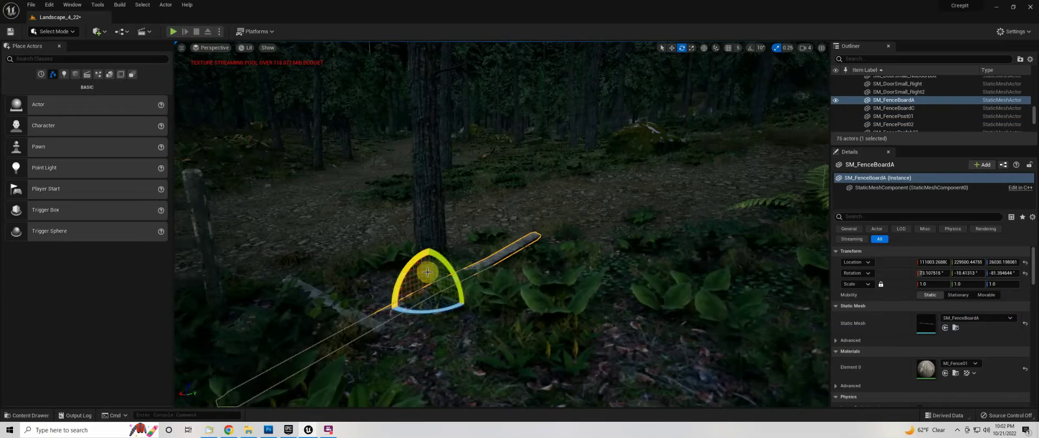
key("w")
key("ctrl+d")
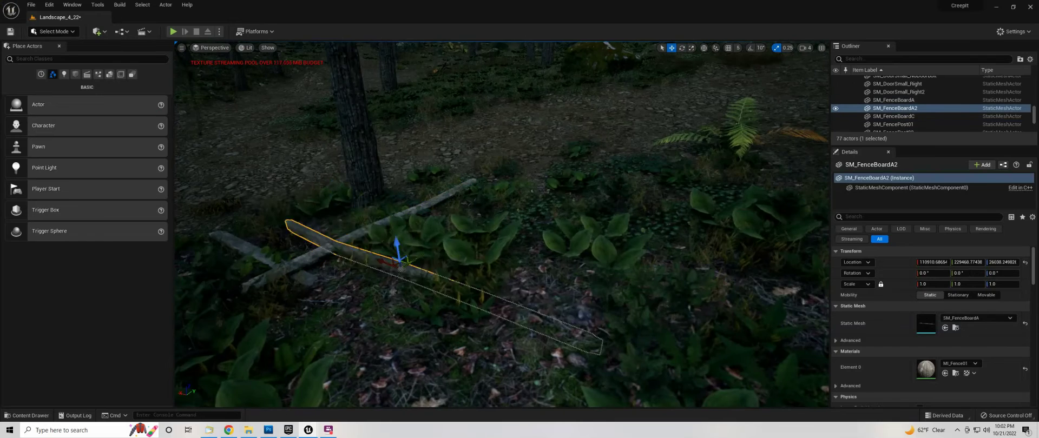
Duplicate a fence post, raise the copy slightly and shift SM_FenceBoardA4 into place.
right_click_drag(365, 216, 448, 224)
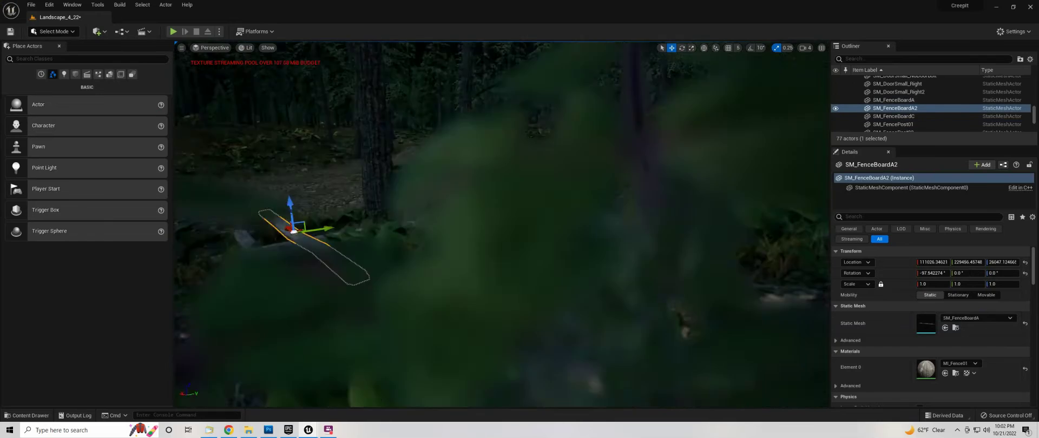
left_click(448, 224)
key("ctrl+d")
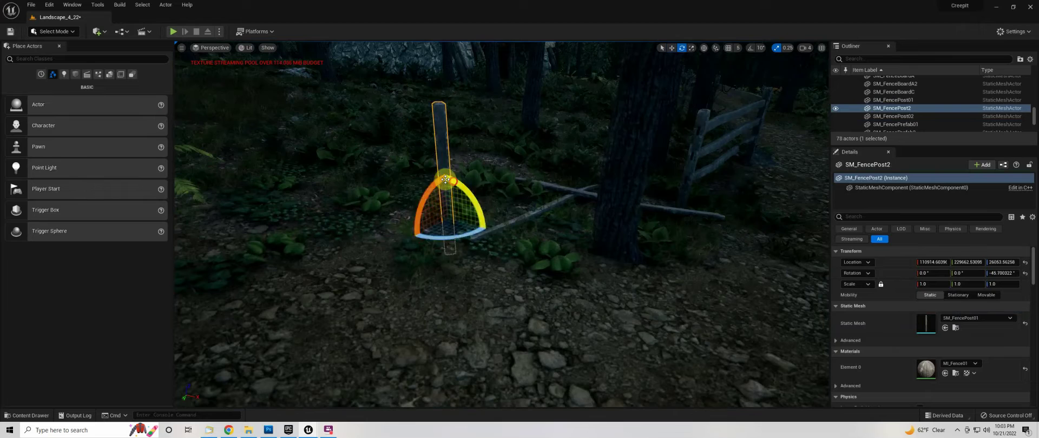
left_click_drag(447, 227, 448, 219)
right_click_drag(448, 219, 473, 271)
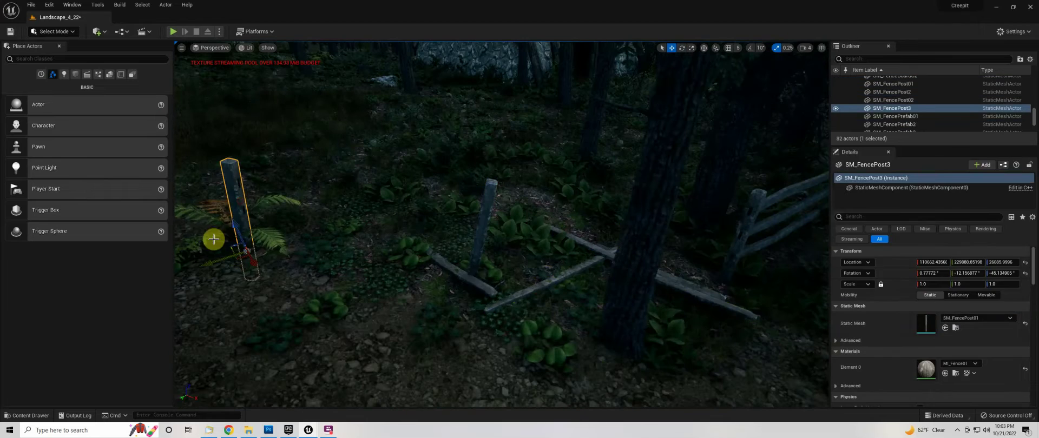
key("w")
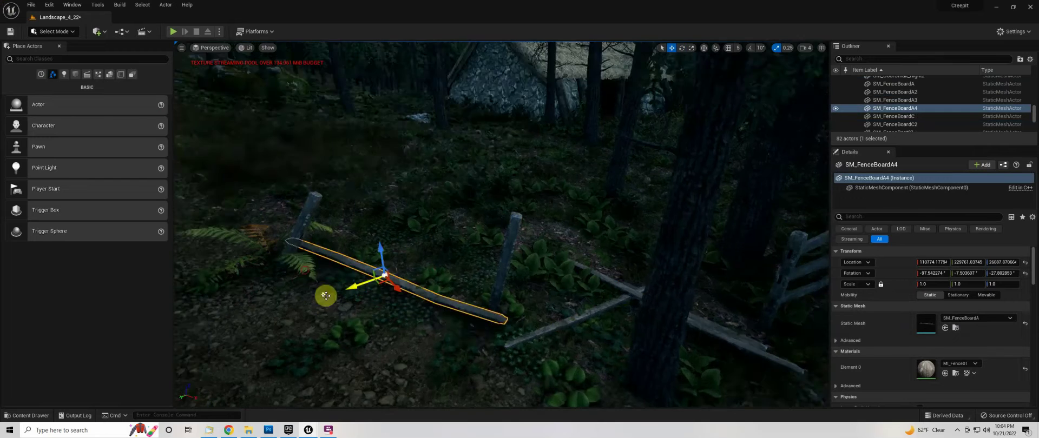
right_click_drag(325, 255, 346, 227)
Tilt and lower SM_FenceBoardC2 onto the ground, then switch to Landscape mode.
left_click(422, 209)
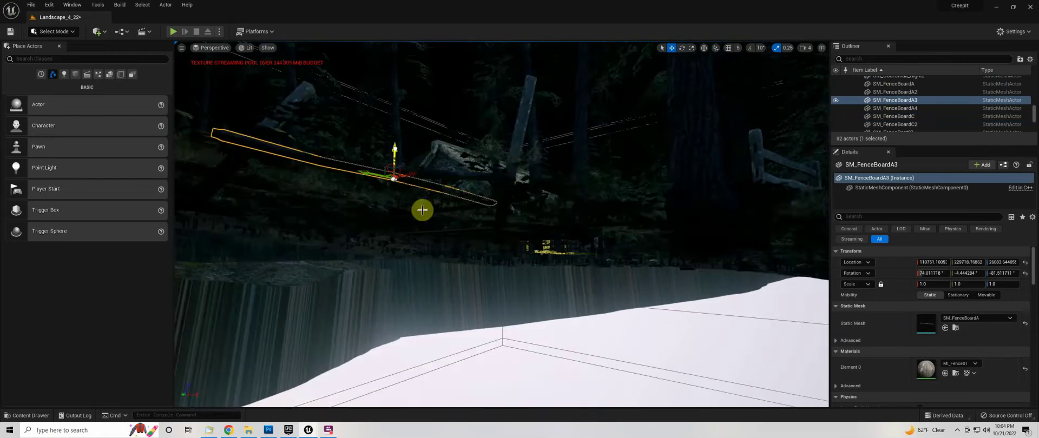
key("f")
key("e")
left_click_drag(413, 259, 411, 238)
key("w")
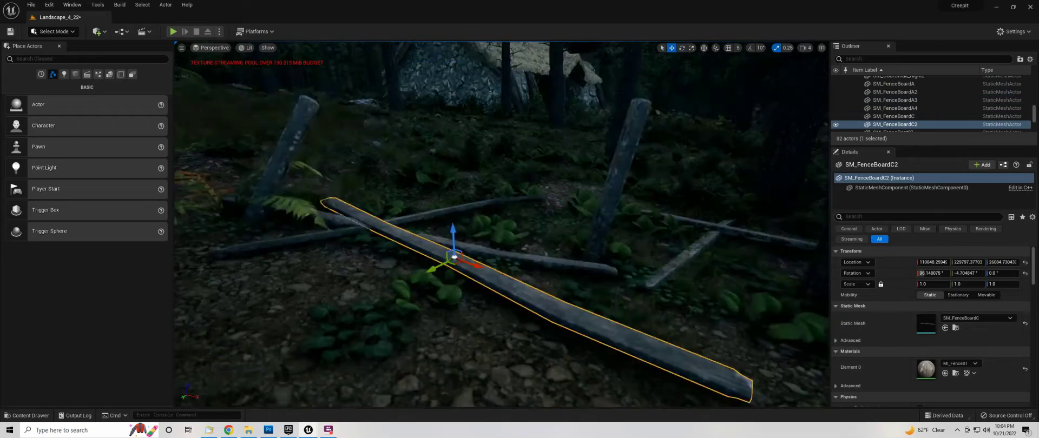
right_click_drag(501, 224, 501, 194)
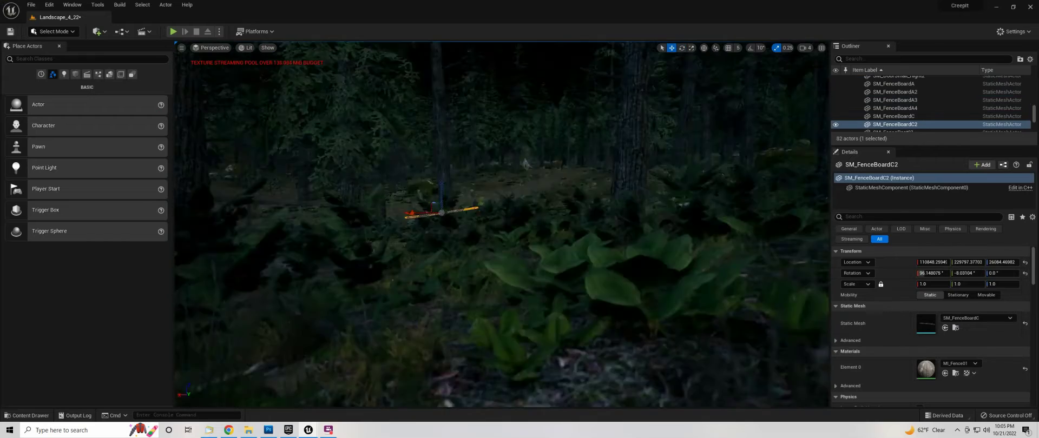
key("shift+2")
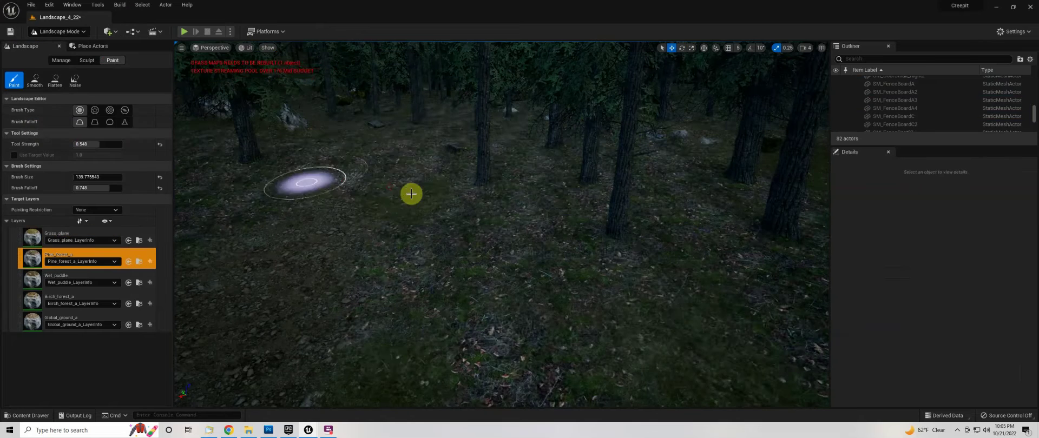
Pick the Wet_puddle layer and paint a puddle patch near the fallen boards.
key("shift+3")
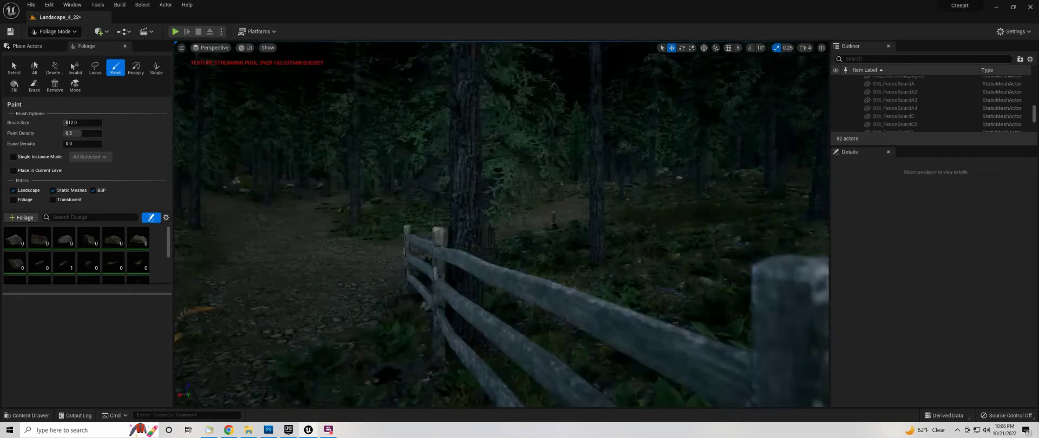
key("shift+2")
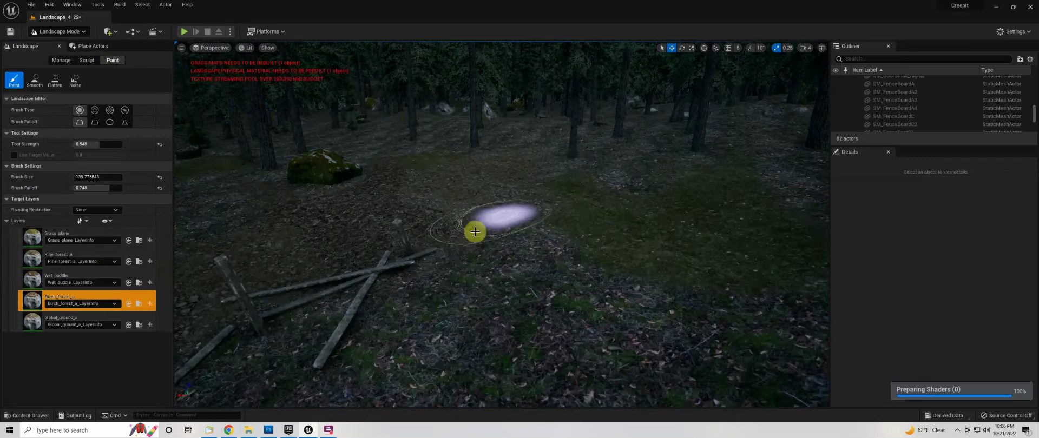
left_click(86, 279)
left_click_drag(465, 192, 532, 156)
Try painting birch trees, undo them, and return the editor to Select mode.
key("shift+3")
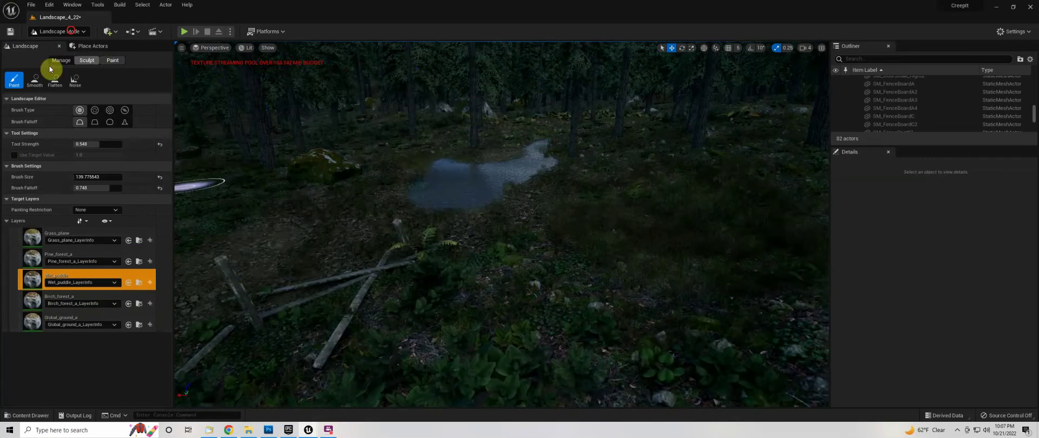
scroll(98, 247, "up", 1)
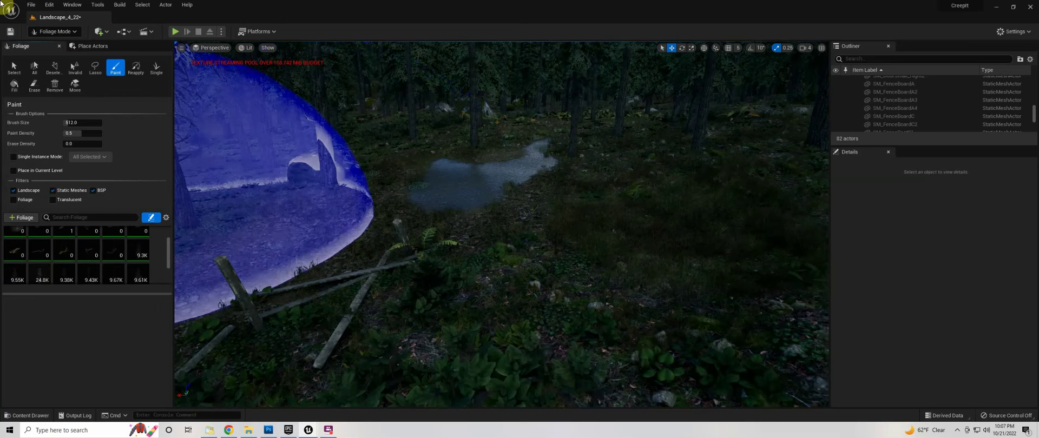
scroll(169, 248, "up", 2)
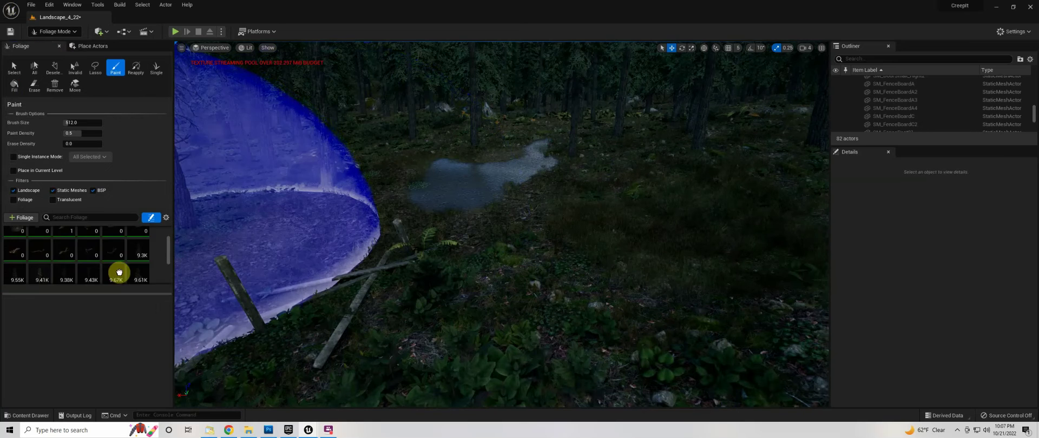
left_click_drag(364, 215, 462, 3)
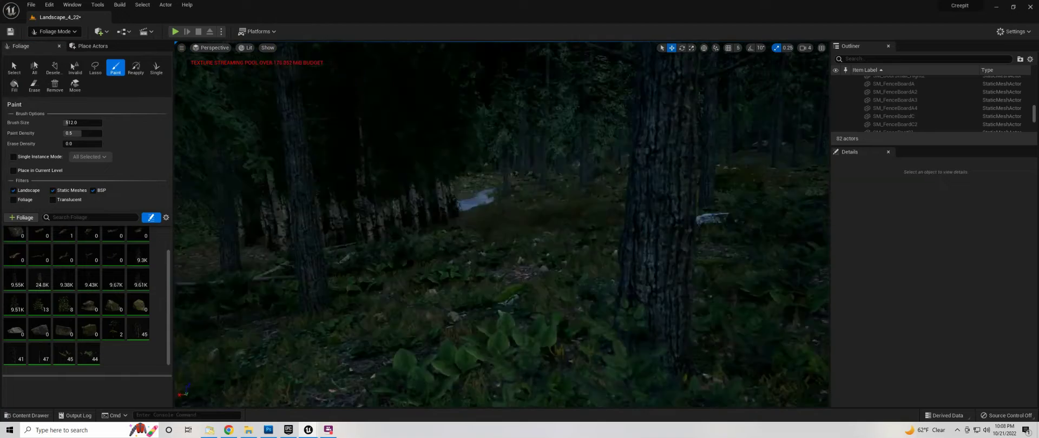
key("ctrl+z")
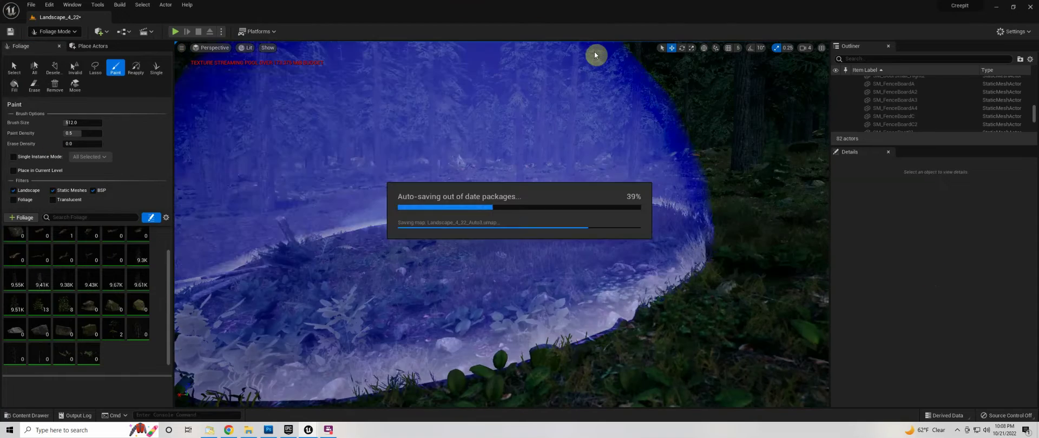
right_click_drag(595, 55, 541, 108)
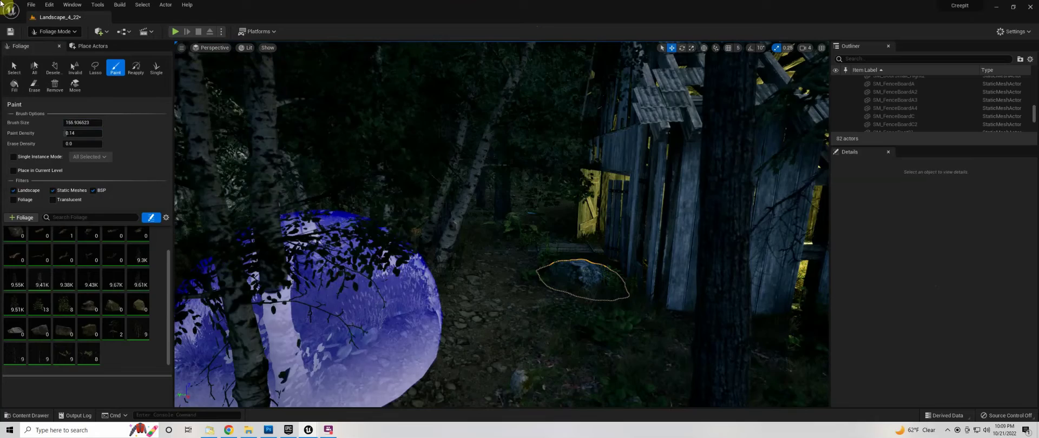
left_click(54, 32)
left_click(59, 43)
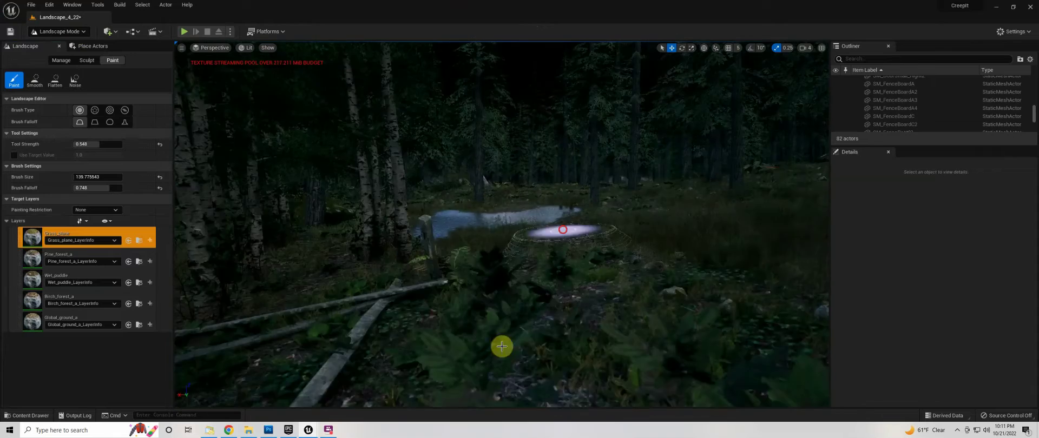
left_click(47, 43)
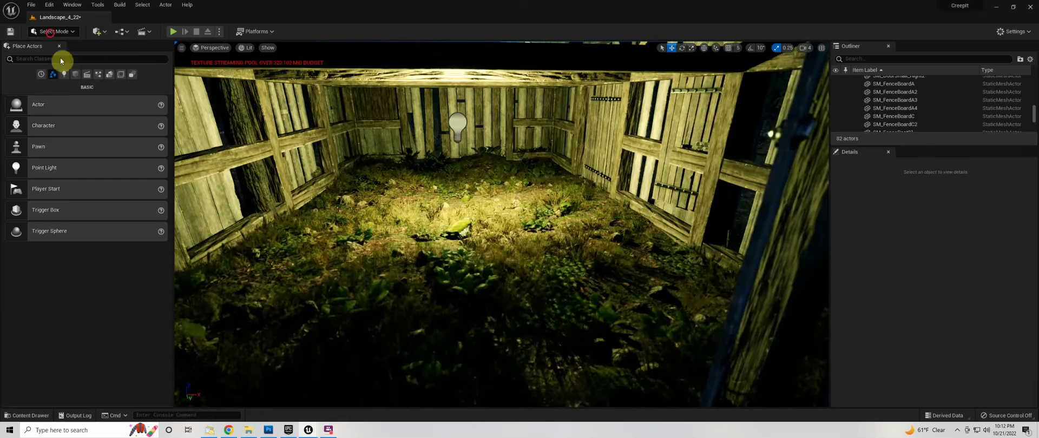
Return to Select mode and delete the point light beside the fire.
left_click(60, 57)
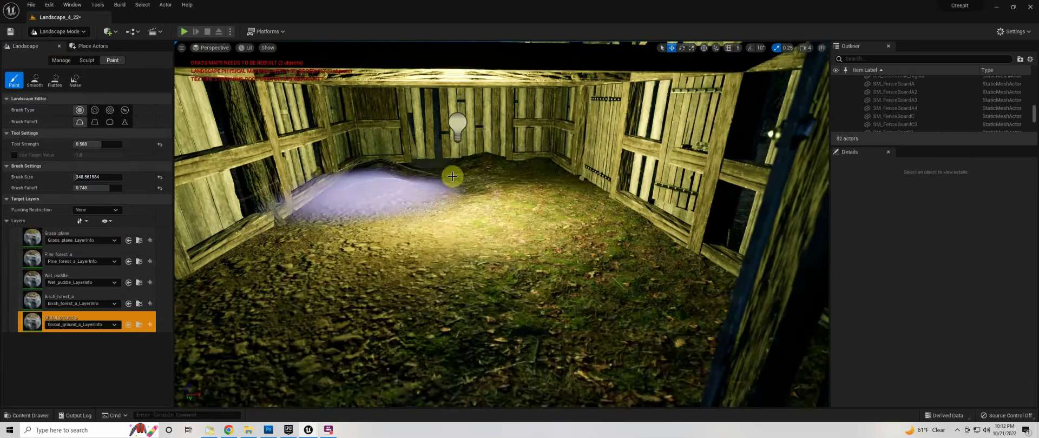
left_click(59, 31)
left_click(54, 47)
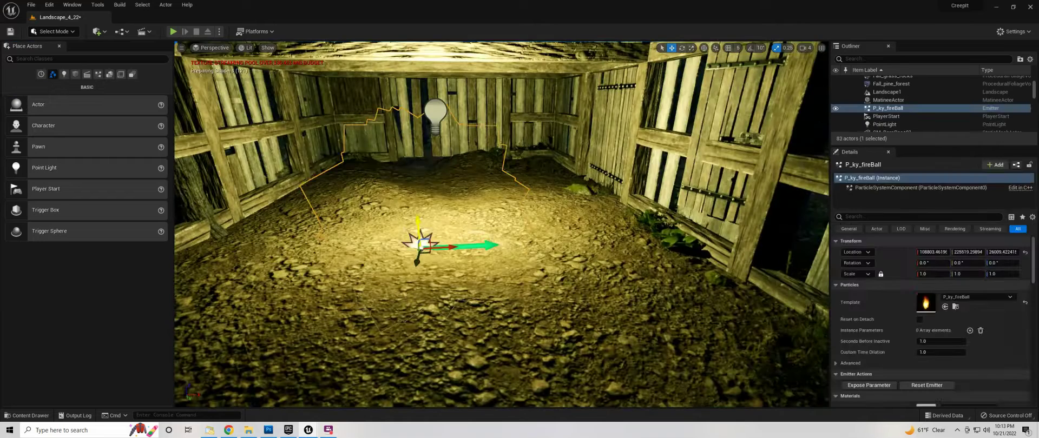
left_click(436, 110)
key("Delete")
On P_ky_fireball, toggle emissive light source and set Lightmap Type to Force Volumetric.
left_click(887, 108)
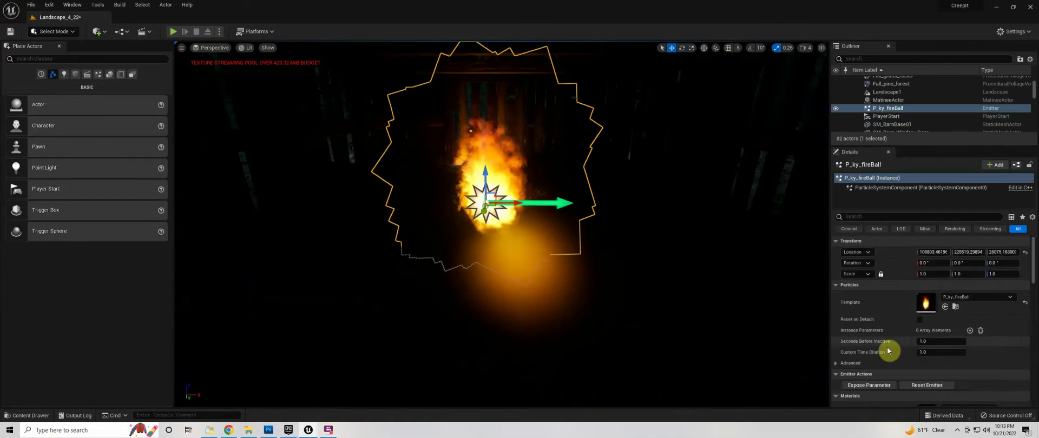
scroll(889, 350, "down", 5)
scroll(888, 350, "down", 5)
left_click(918, 301)
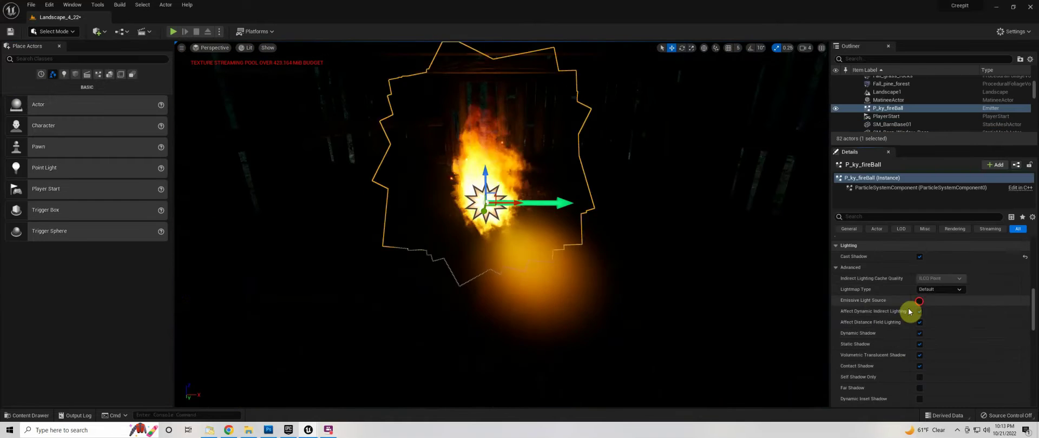
left_click(940, 291)
left_click(941, 313)
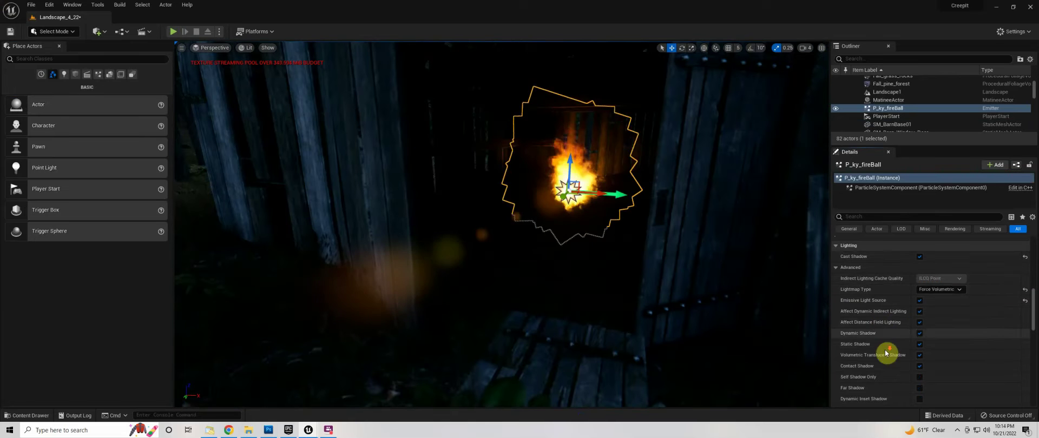
Frame the fireball and confirm a yellow colour for the light by the fire.
scroll(839, 353, "up", 5)
left_click(836, 286)
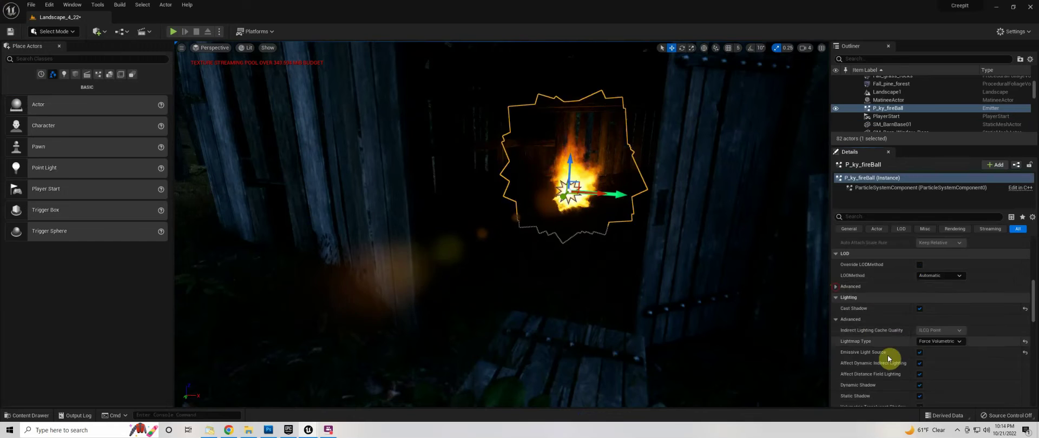
scroll(885, 346, "up", 10)
key("f")
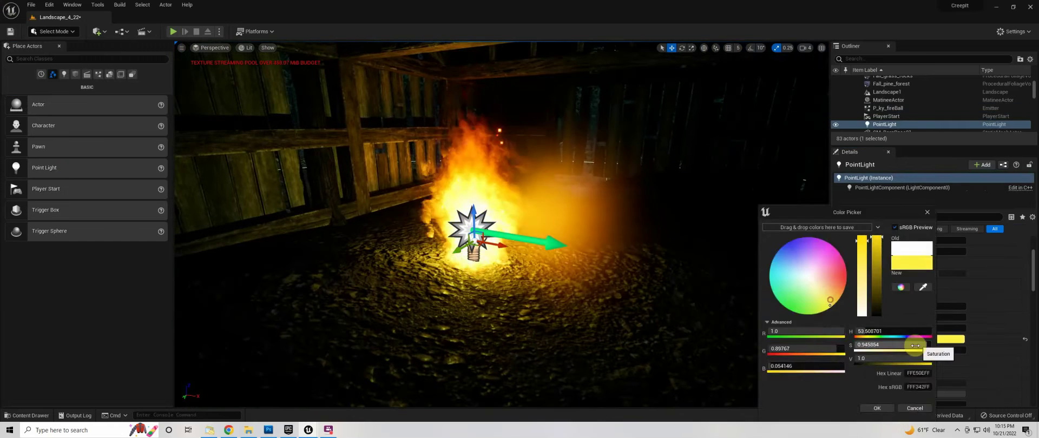
left_click(940, 328)
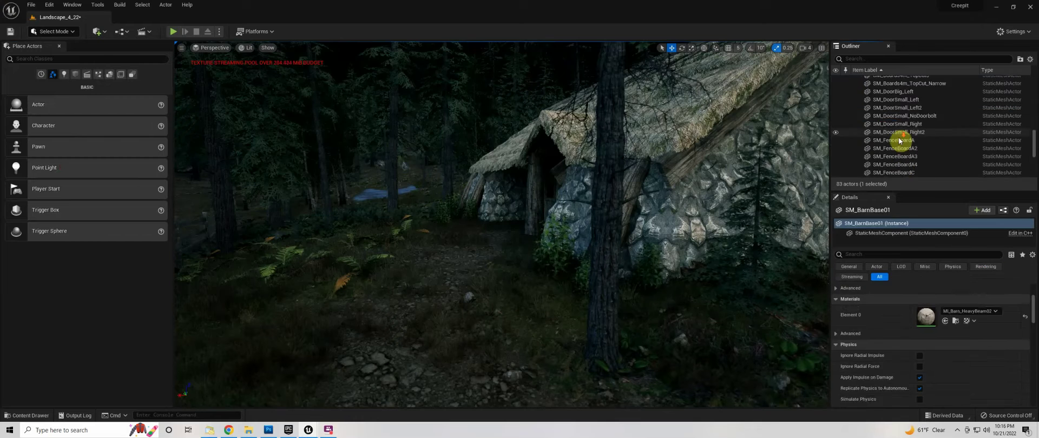
Enable the Metering Mode override, set it to Manual and raise Exposure Compensation to about 7.96.
left_click(887, 104)
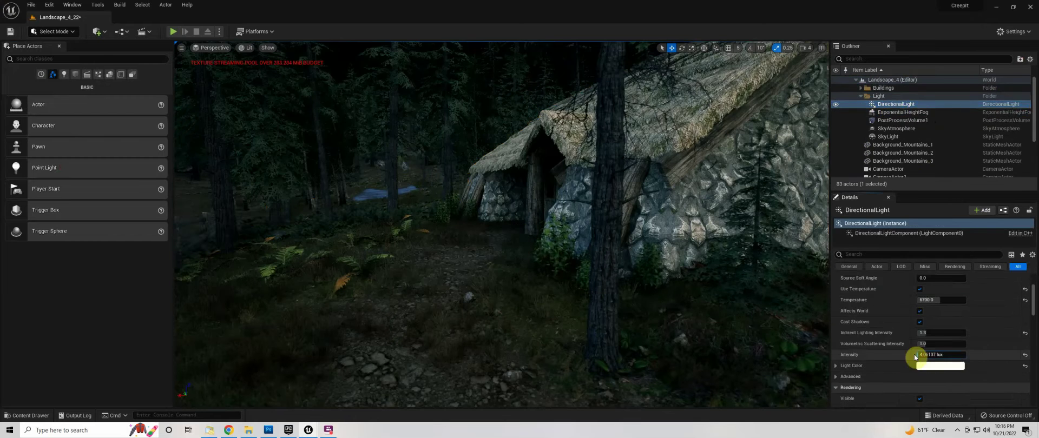
left_click(902, 112)
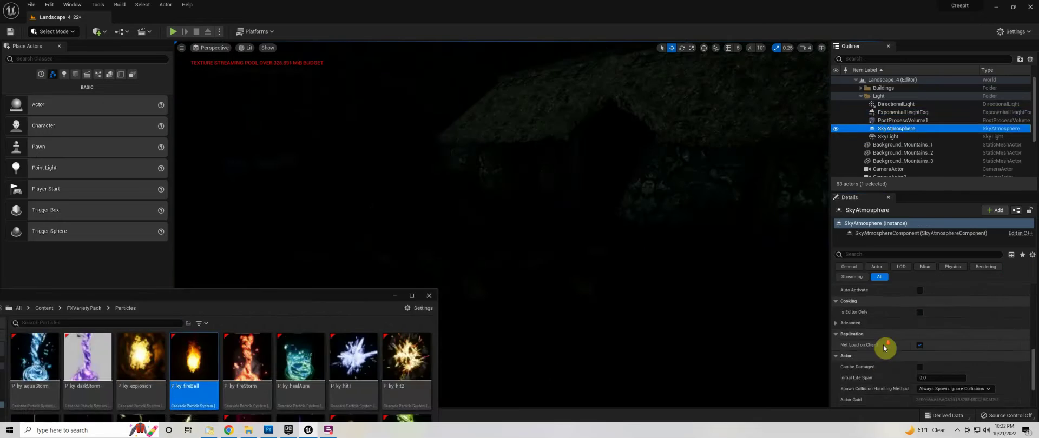
left_click(852, 306)
left_click(948, 304)
left_click(933, 319)
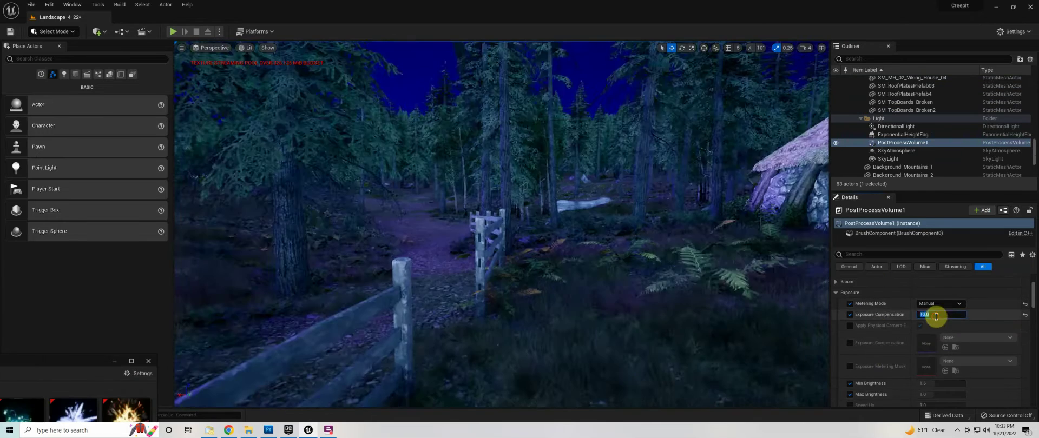
left_click(930, 314)
left_click_drag(934, 316, 958, 315)
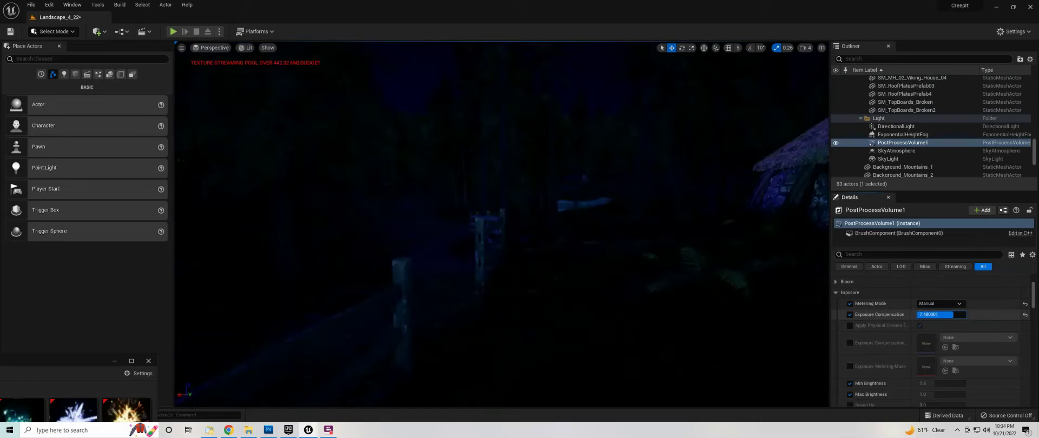
Give the DirectionalLight a pale blue colour and lower its intensity to about 0.6 lux.
mouse_move(287, 310)
left_mouse_down()
mouse_move(357, 238)
mouse_move(389, 233)
left_mouse_up()
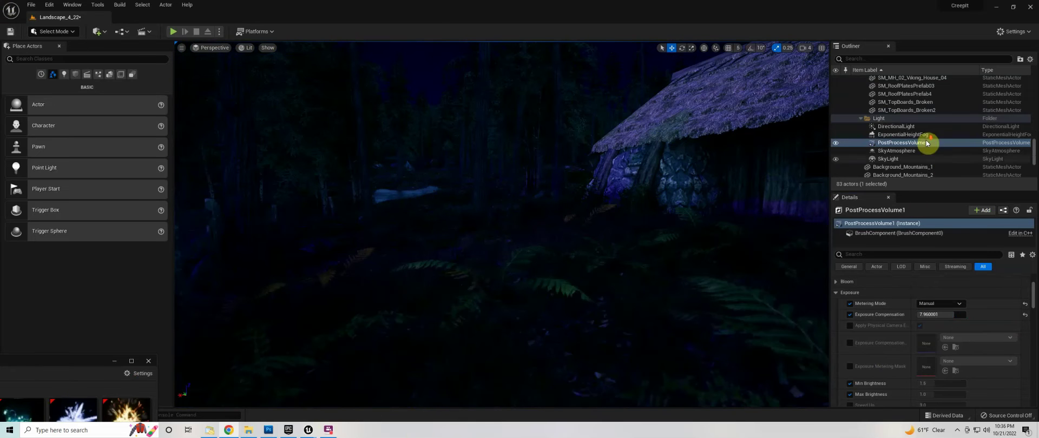
key("Up")
key("Up")
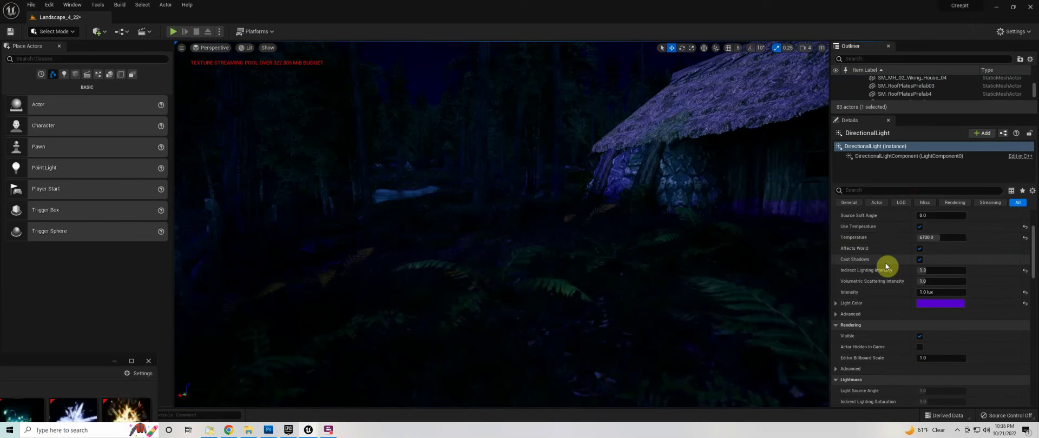
left_click_drag(920, 216, 922, 215)
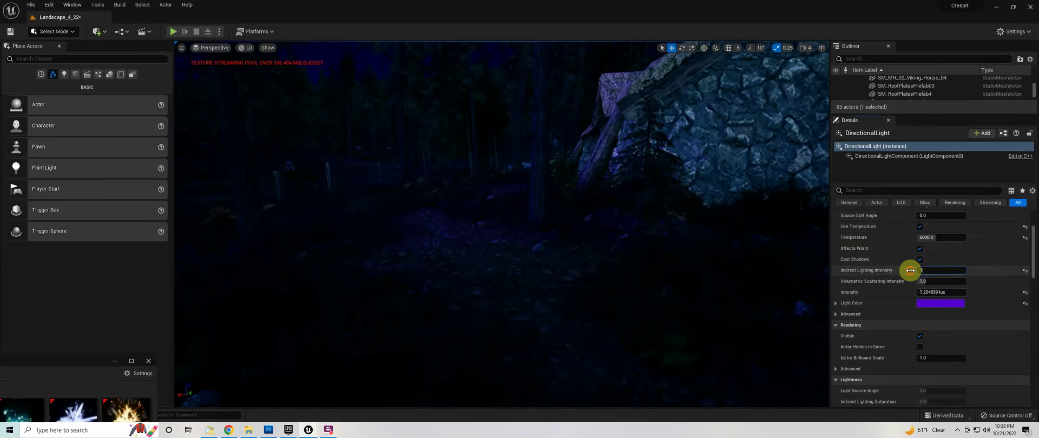
left_click(939, 303)
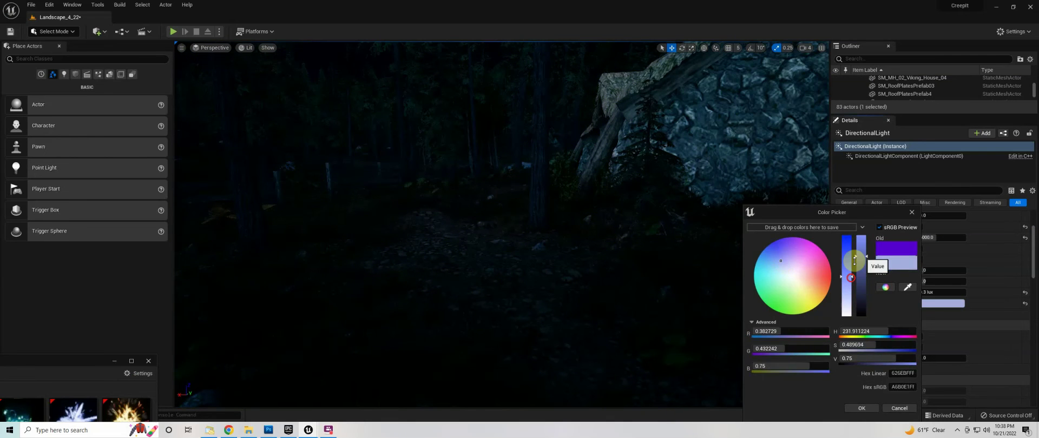
right_click_drag(558, 285, 557, 285)
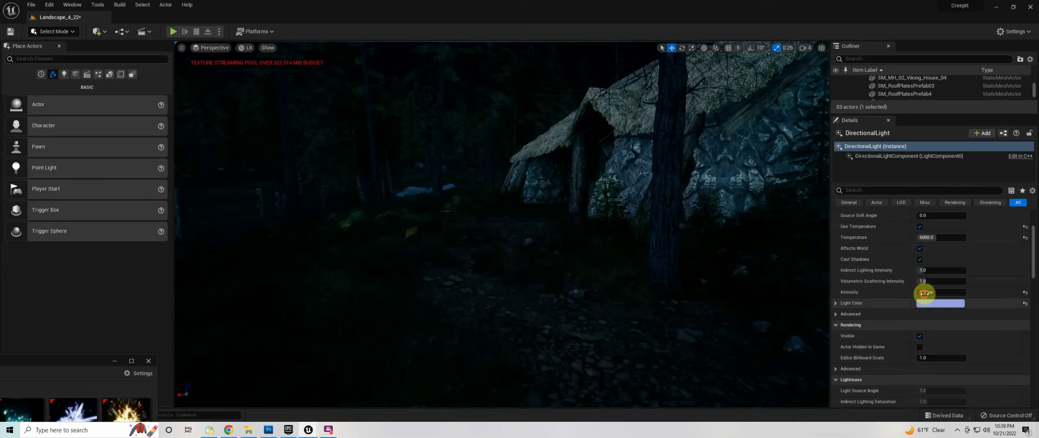
left_click_drag(924, 293, 919, 292)
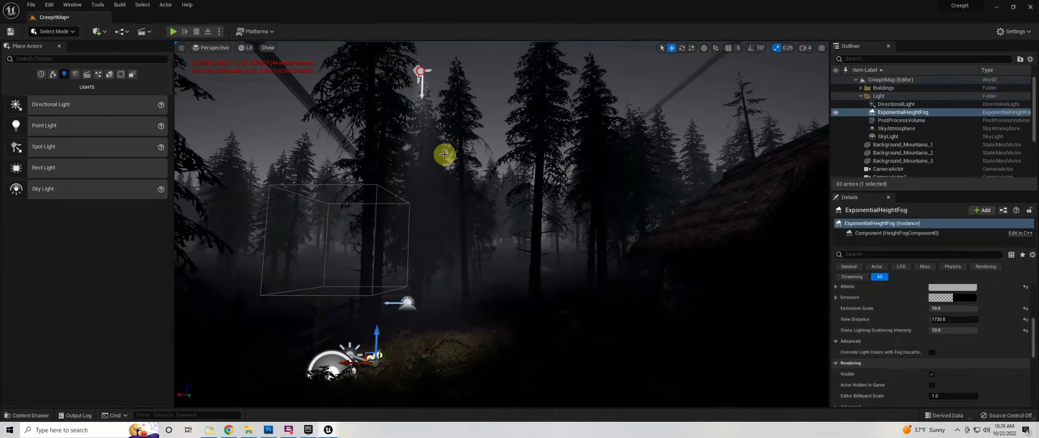
Set the DirectionalLight's Indirect Lighting Intensity to 6 and its intensity to about 10.57 lux.
double_click(897, 116)
scroll(837, 175, "down", 3)
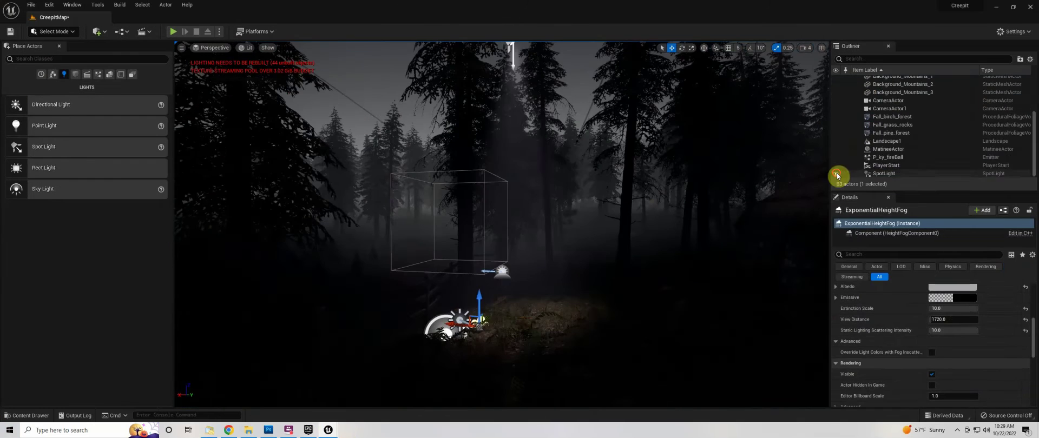
scroll(995, 350, "down", 3)
scroll(1030, 331, "down", 1)
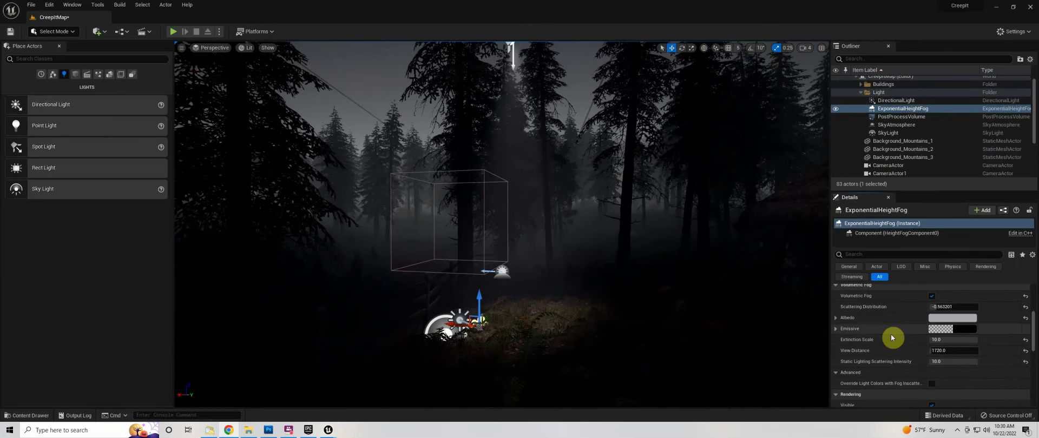
scroll(891, 338, "up", 1)
key("Up")
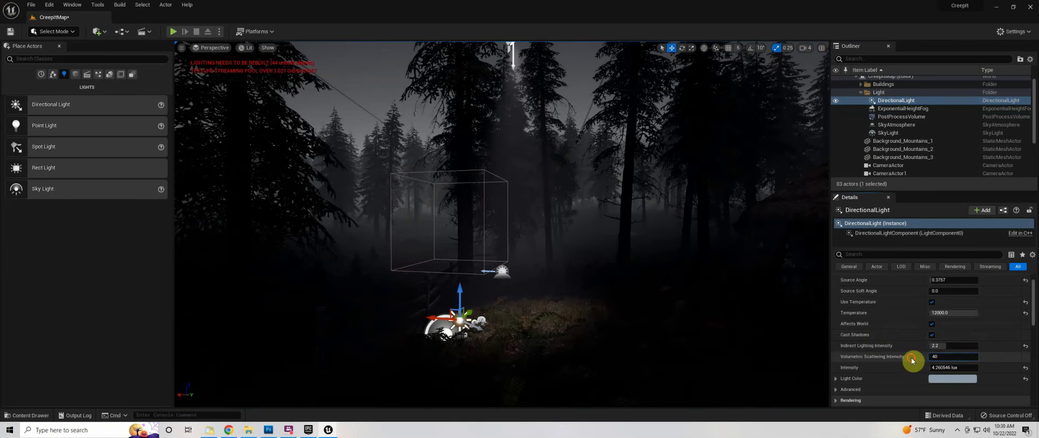
scroll(981, 341, "down", 1)
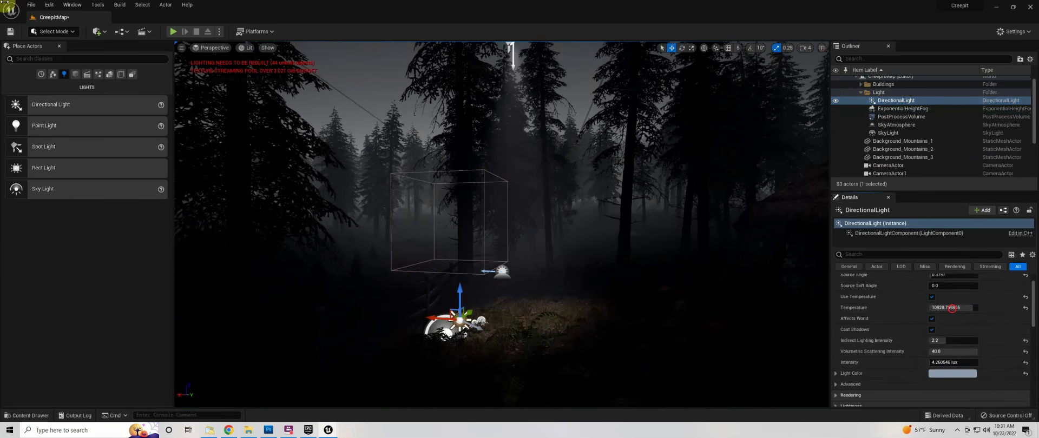
type("6")
key("Return")
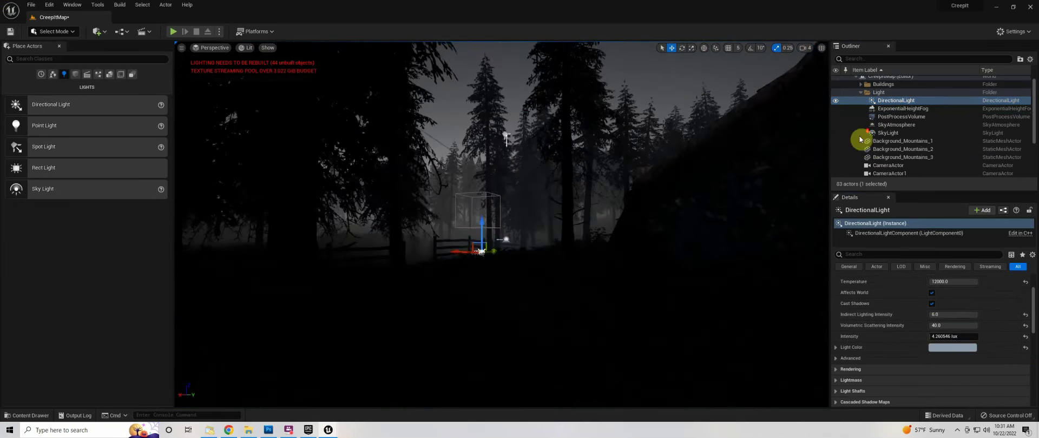
scroll(844, 162, "down", 3)
right_click_drag(564, 301, 563, 301)
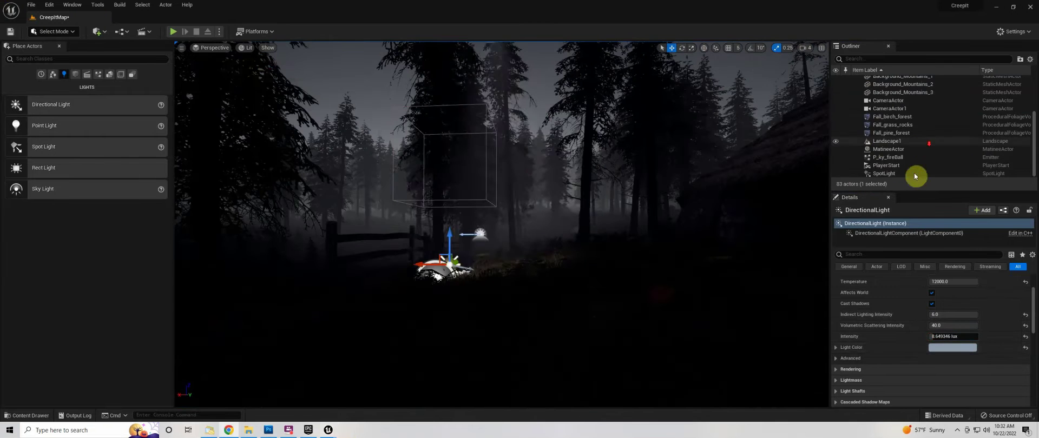
Set the ExponentialHeightFog's albedo to white in the Color Picker.
left_click(914, 173)
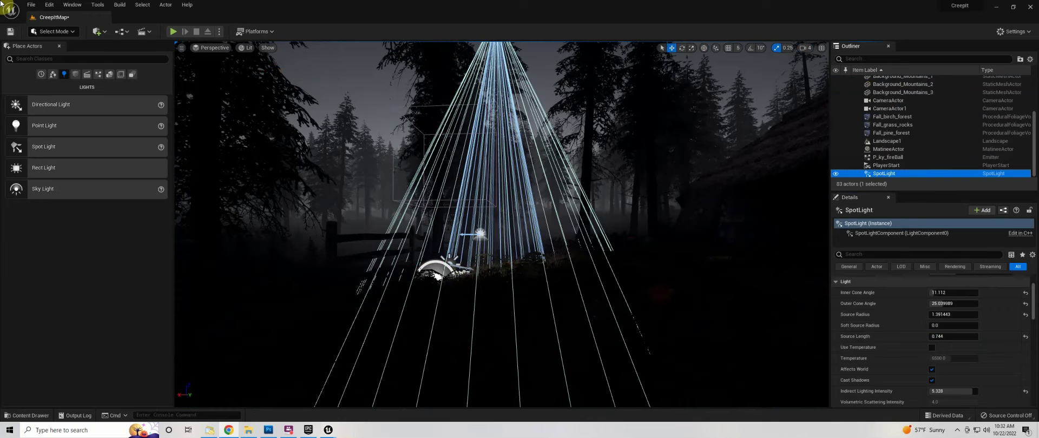
left_click(902, 112)
scroll(897, 313, "up", 2)
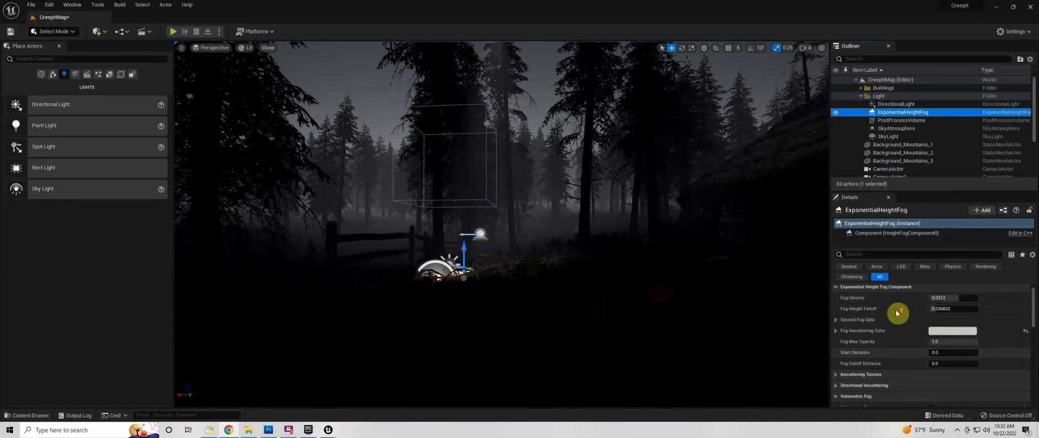
scroll(882, 325, "down", 5)
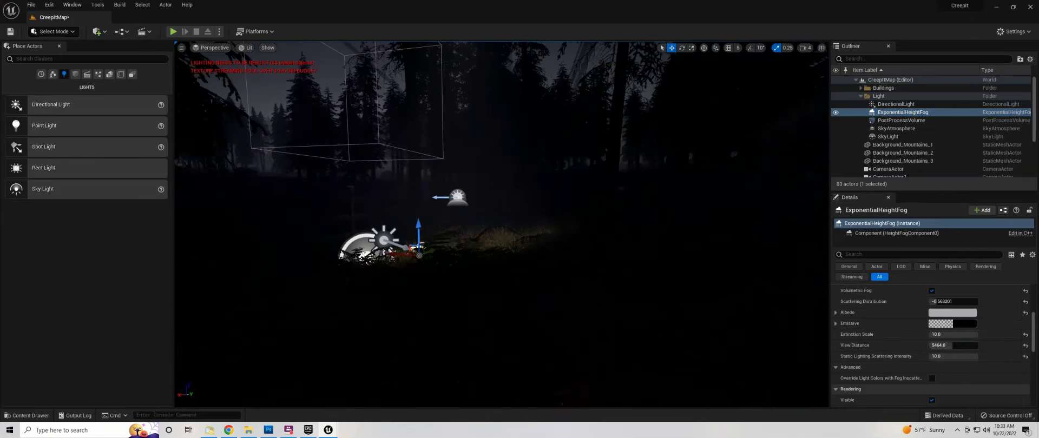
left_click(953, 312)
left_click_drag(882, 281, 882, 237)
left_click(899, 408)
Focus the view on the fog actor and select the post process volume.
double_click(902, 112)
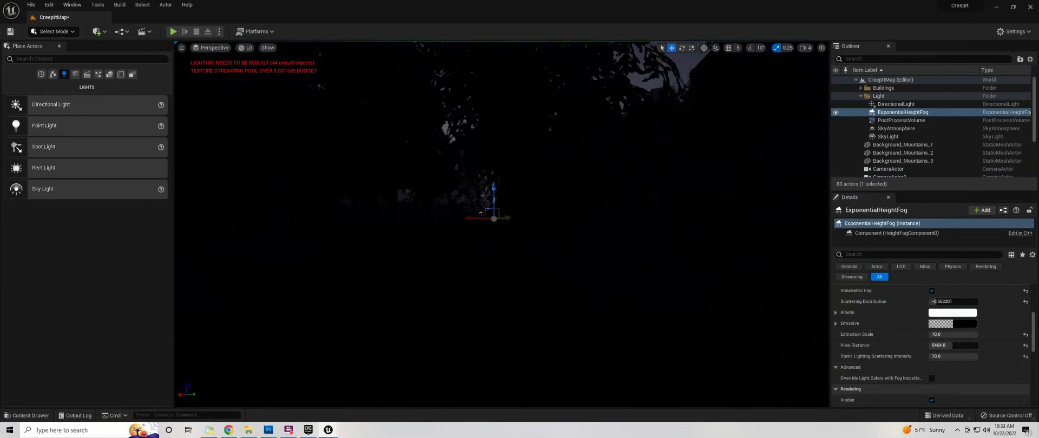
right_click_drag(755, 277, 755, 277)
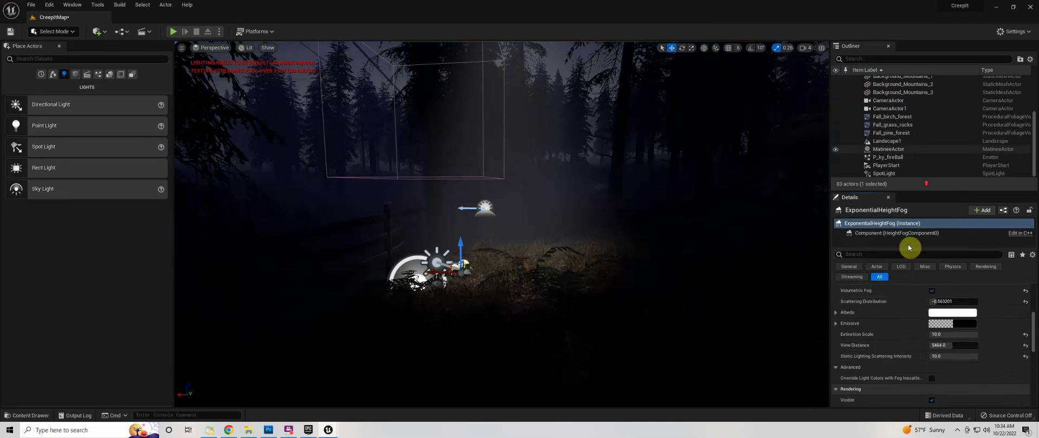
scroll(909, 129, "up", 3)
left_click(901, 120)
scroll(890, 329, "up", 3)
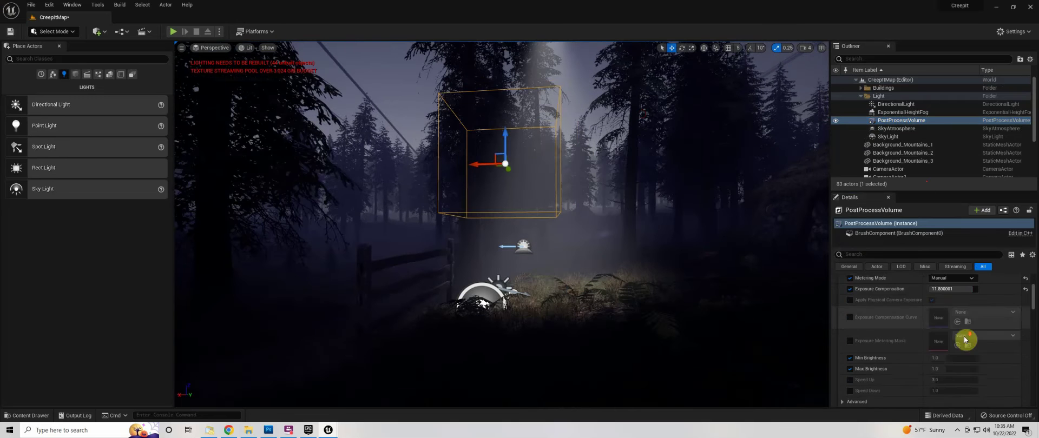
Tint the post-process colour grading toward blue using the saturation, contrast, gamma and gain controls.
left_click(853, 254)
type("tone")
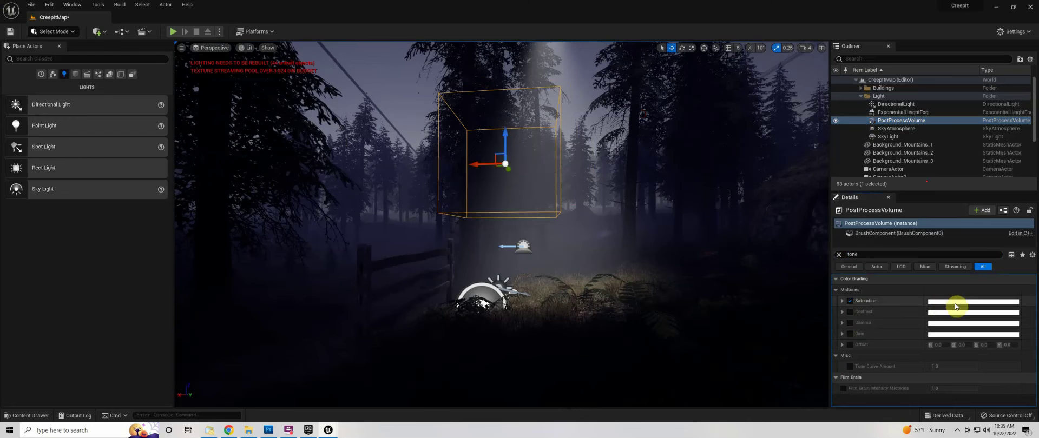
left_click(842, 301)
mouse_move(886, 344)
left_mouse_down()
mouse_move(882, 327)
mouse_move(888, 363)
mouse_move(875, 365)
mouse_move(877, 352)
left_mouse_up()
left_click(842, 301)
left_click(842, 312)
left_click(842, 323)
left_click(841, 334)
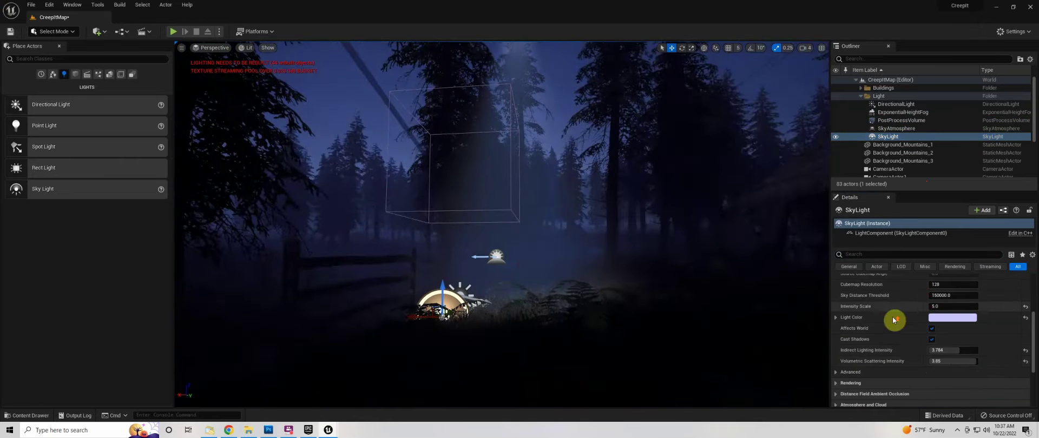
Check the SkyLight colour, keeping it white at 5.0 intensity scale.
scroll(897, 317, "up", 2)
left_click(941, 356)
key("Escape")
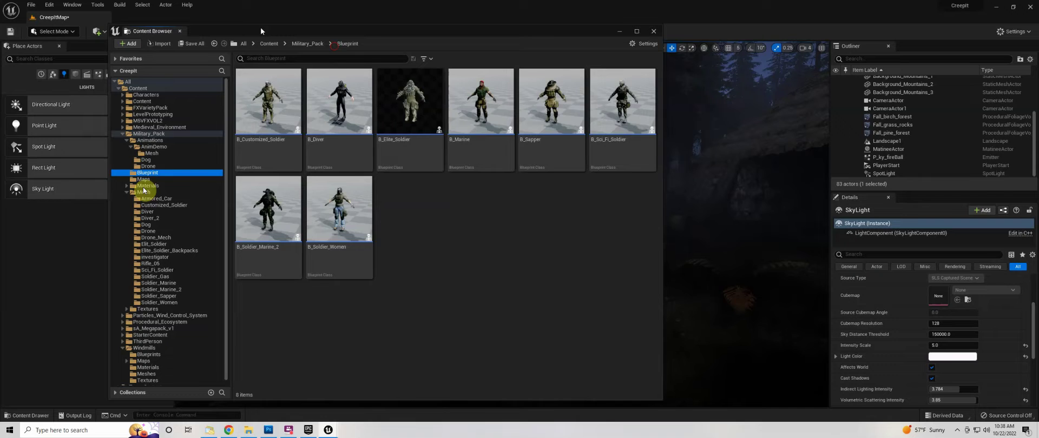
Place SK_Armored_Car_Body in the forest from the Armored_Car folder.
left_click(153, 195)
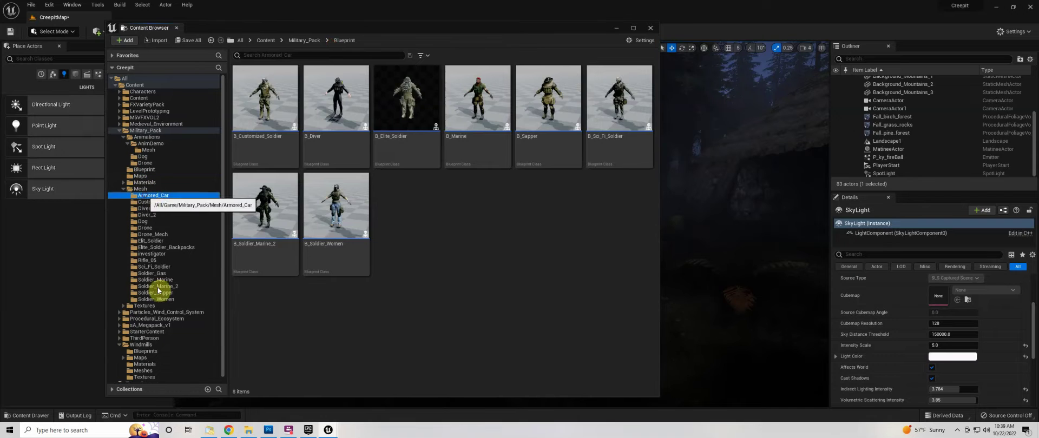
scroll(601, 260, "down", 3)
scroll(602, 281, "up", 2)
scroll(603, 281, "up", 3)
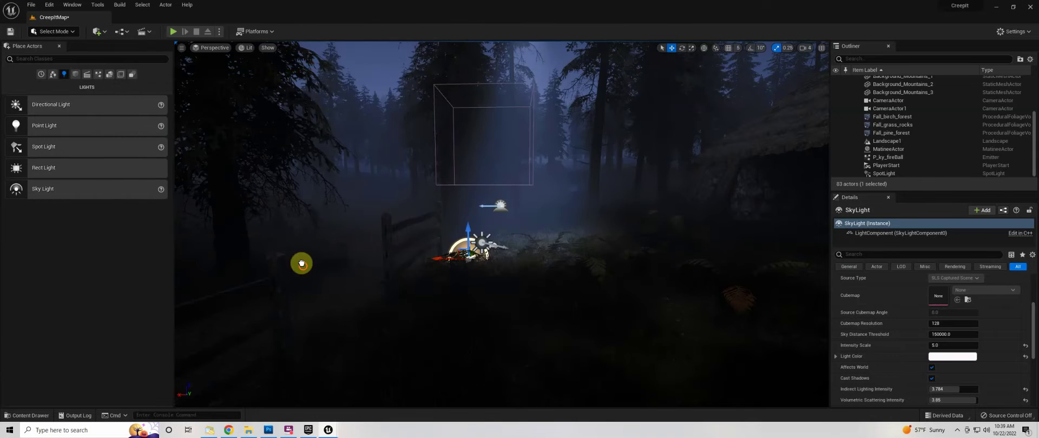
left_click_drag(405, 29, 366, 262)
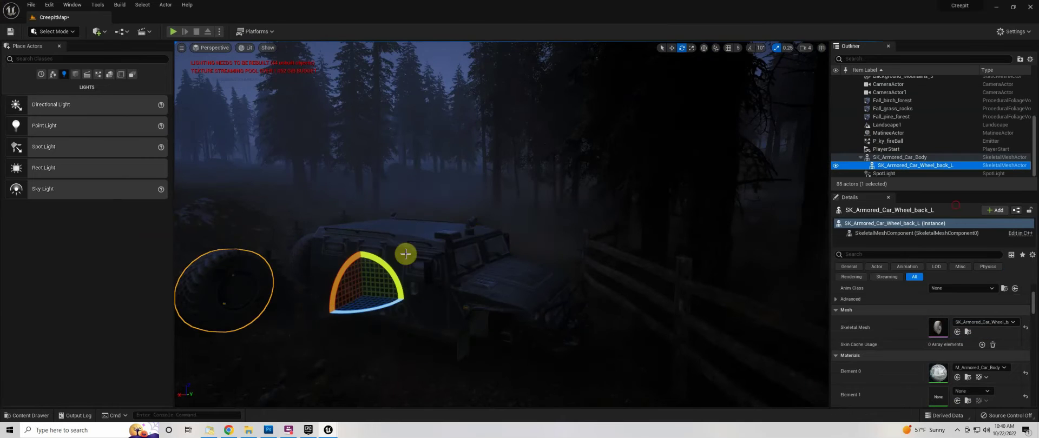
Add a point light beside the selected wheel at the car's side.
key("w")
key("f")
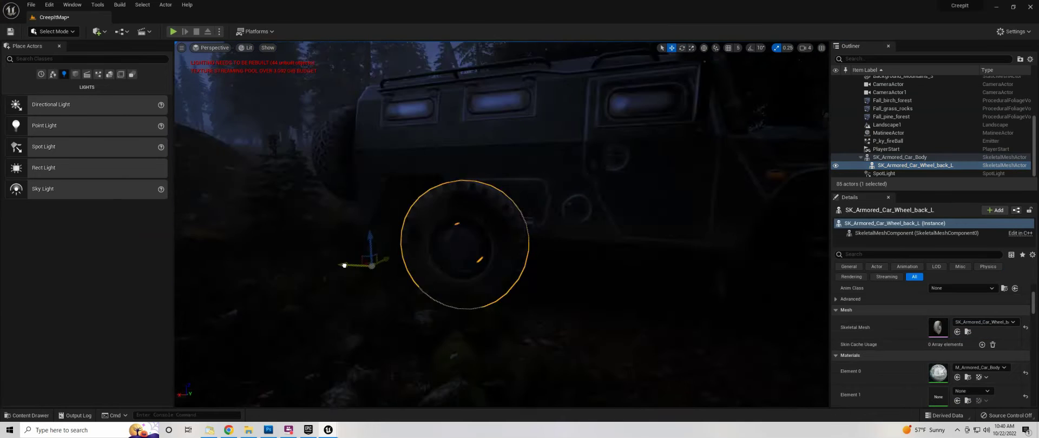
left_click_drag(57, 127, 343, 296)
key("e")
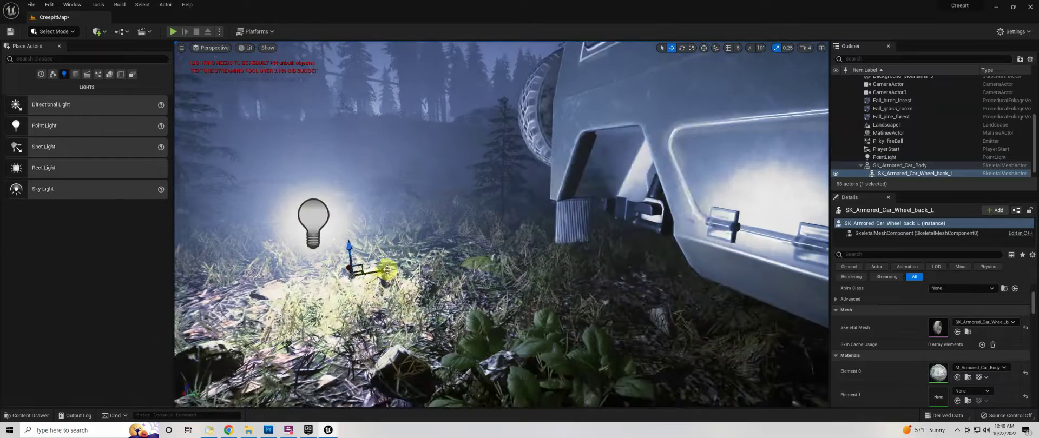
scroll(501, 225, "down", 10)
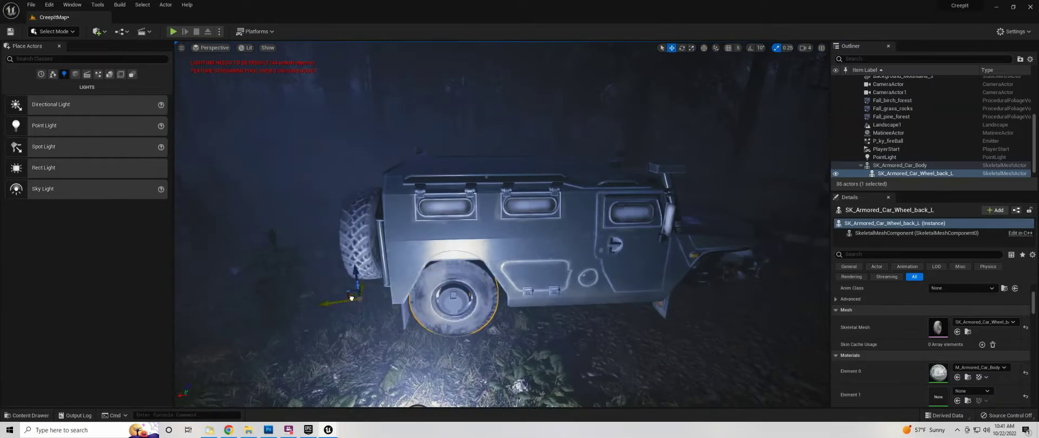
mouse_move(501, 224)
right_mouse_down()
mouse_move(378, 244)
mouse_move(431, 255)
right_mouse_up()
Duplicate a wheel for the car's right side and turn it to face outward.
key("ctrl+d")
left_click(231, 124)
key("ctrl+z")
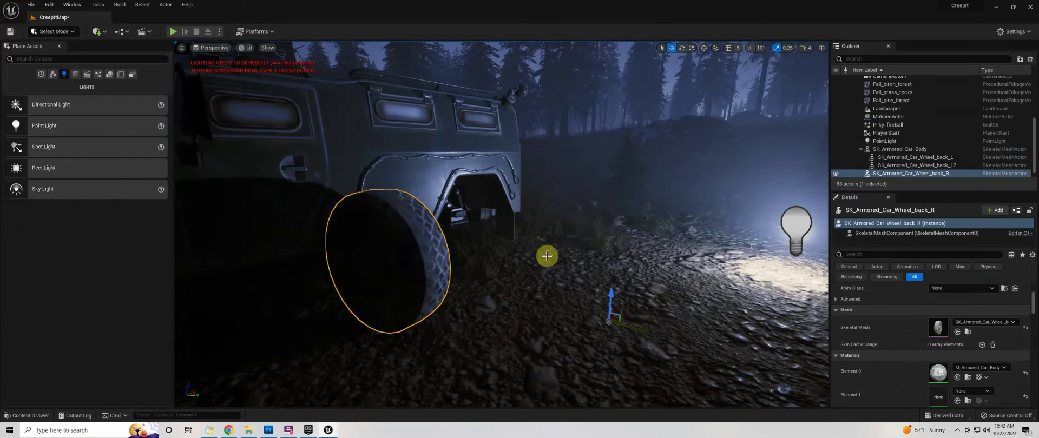
key("e")
left_click_drag(650, 331, 373, 304)
key("w")
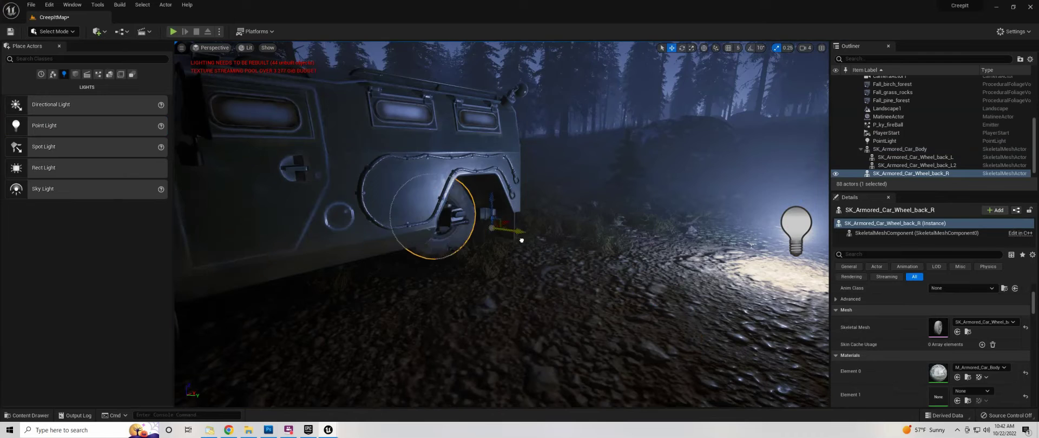
right_click_drag(521, 240, 521, 240)
key("e")
Move a front-left wheel onto the car's front and attach it to the car body.
left_click(887, 149)
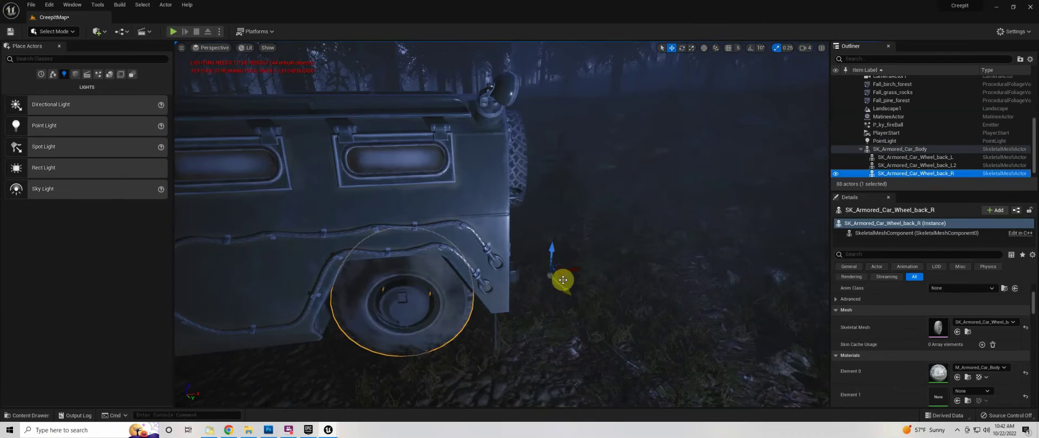
key("f")
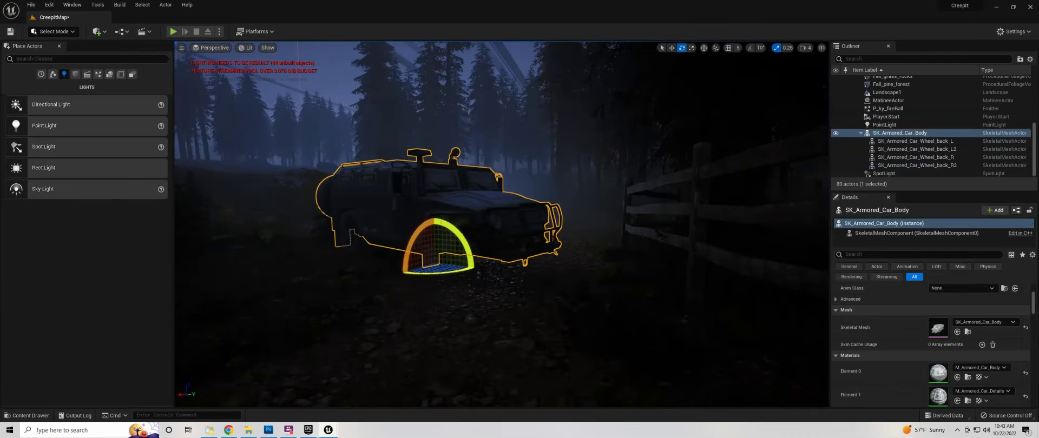
key("w")
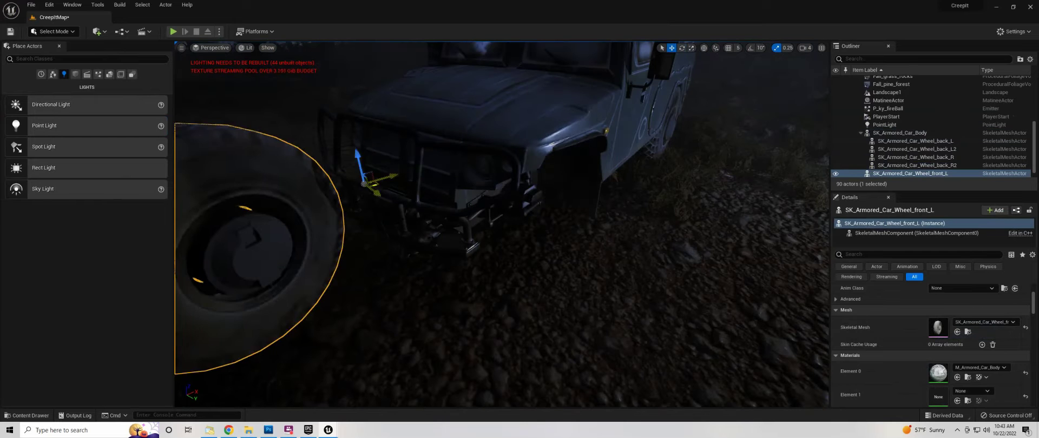
left_click_drag(368, 183, 541, 142)
mouse_move(542, 169)
left_mouse_down("alt")
mouse_move(642, 232)
mouse_move(580, 258)
left_mouse_up("alt")
left_click_drag(909, 173, 898, 133)
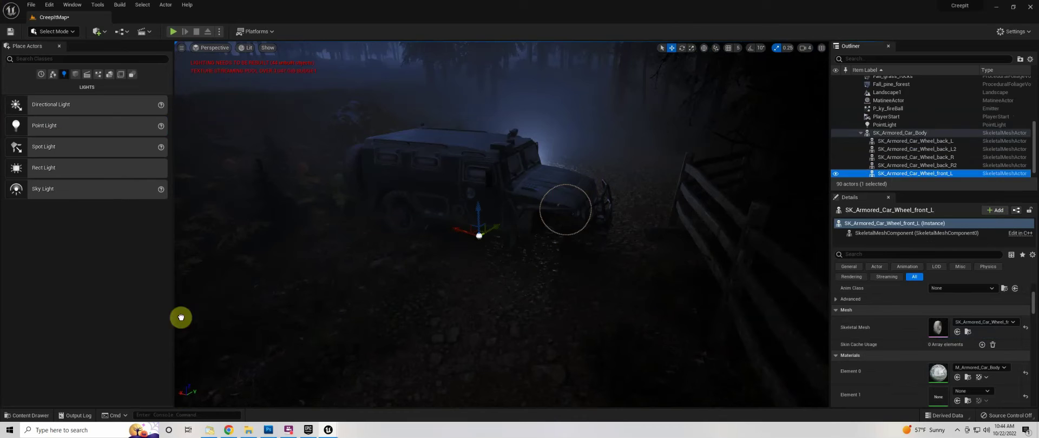
left_click_drag(461, 287, 8, 8, "alt")
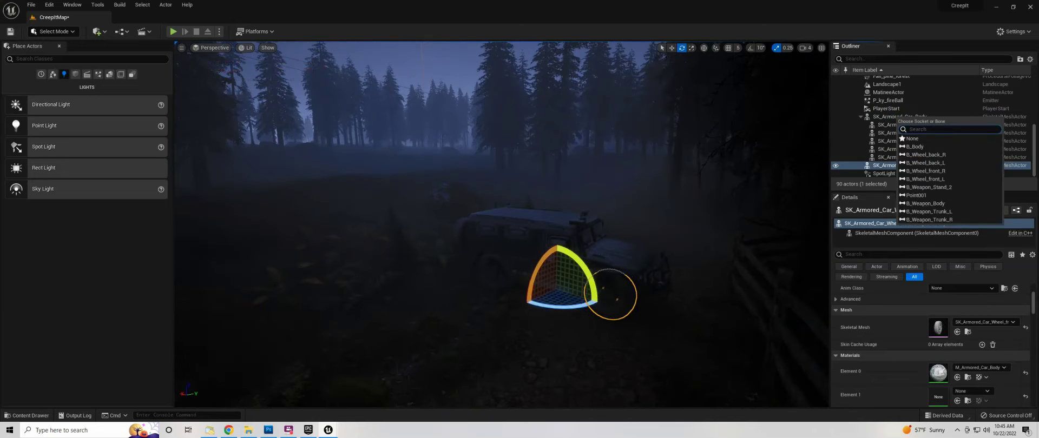
key("ctrl+z")
left_click(894, 166)
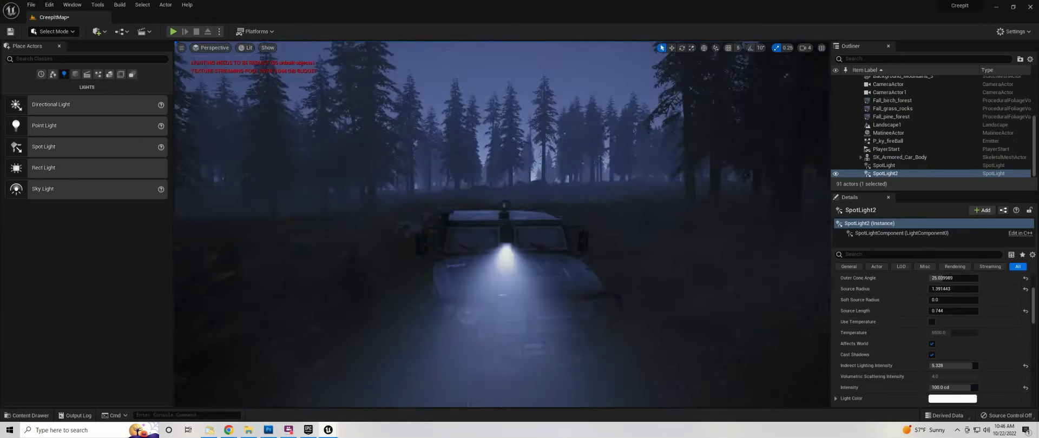
Orbit the view toward the spotlight and browse the editor's Window menu.
right_click_drag(463, 227, 462, 227)
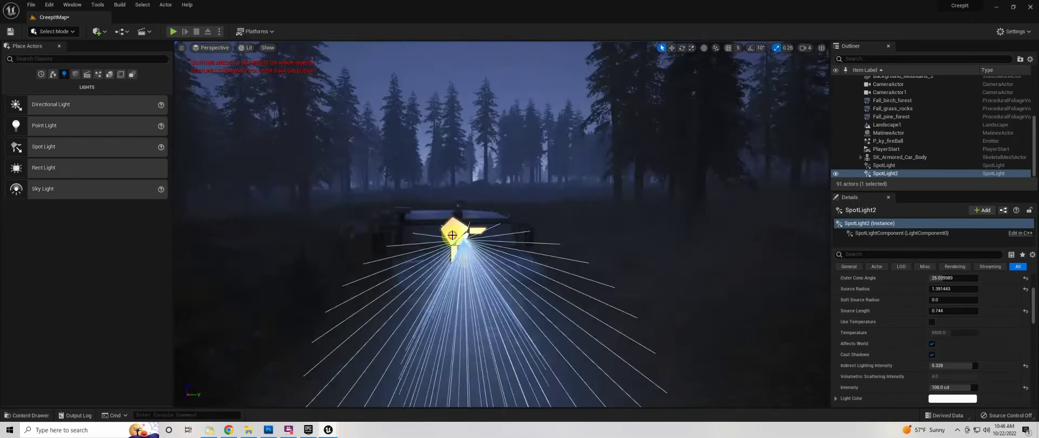
scroll(877, 290, "up", 3)
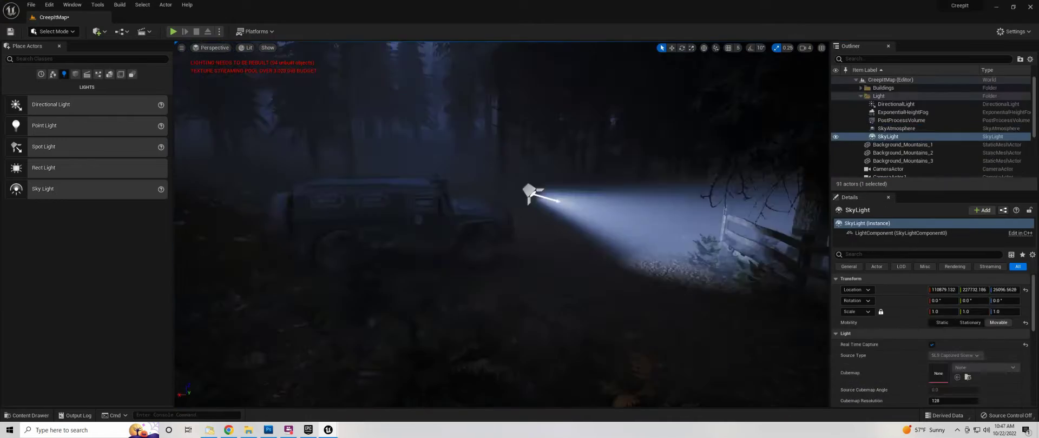
left_click(63, 8)
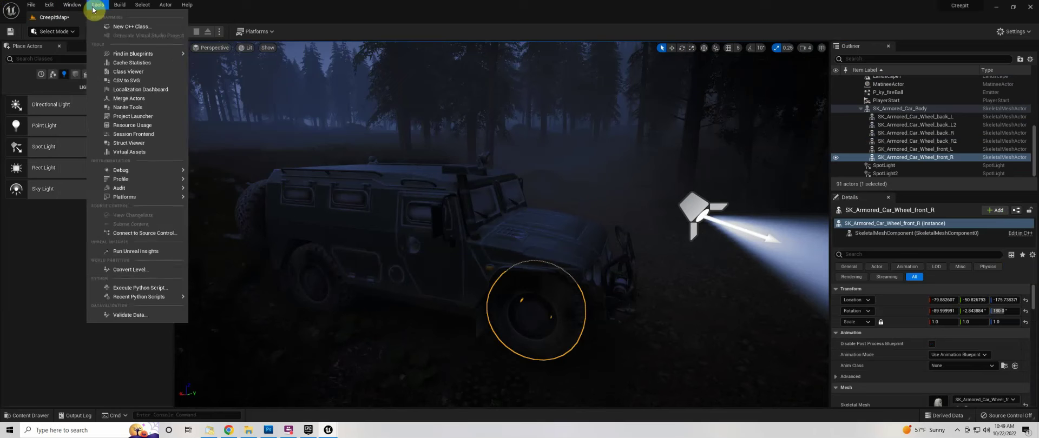
mouse_move(142, 5)
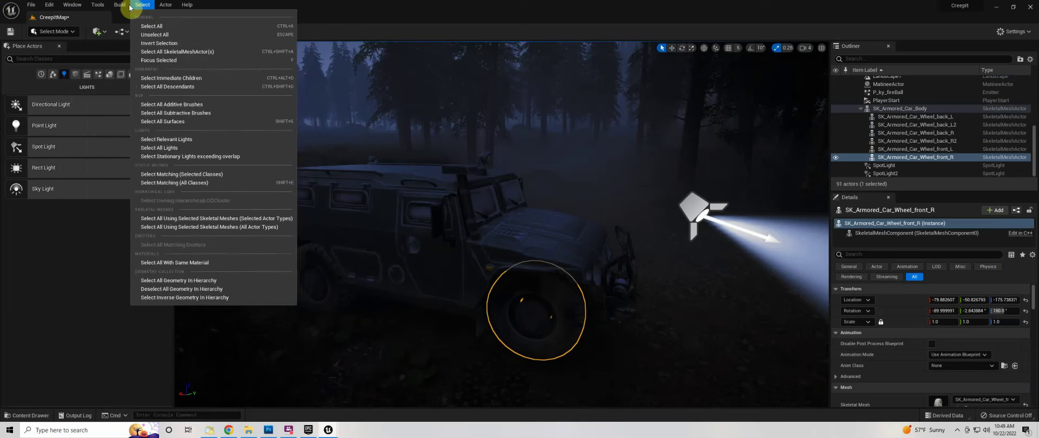
left_click(811, 323)
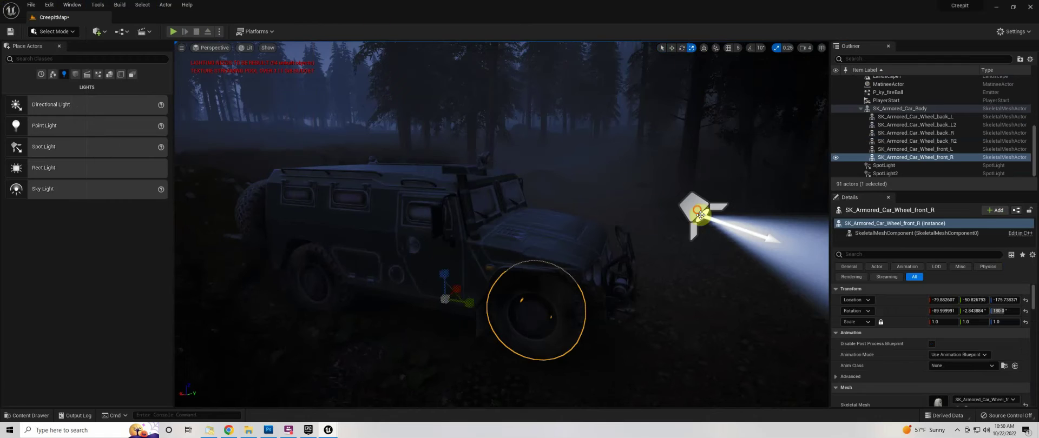
Position SpotLight2 at the car front and raise its Source Radius to about 14.4.
left_click(700, 215)
key("f")
key("w")
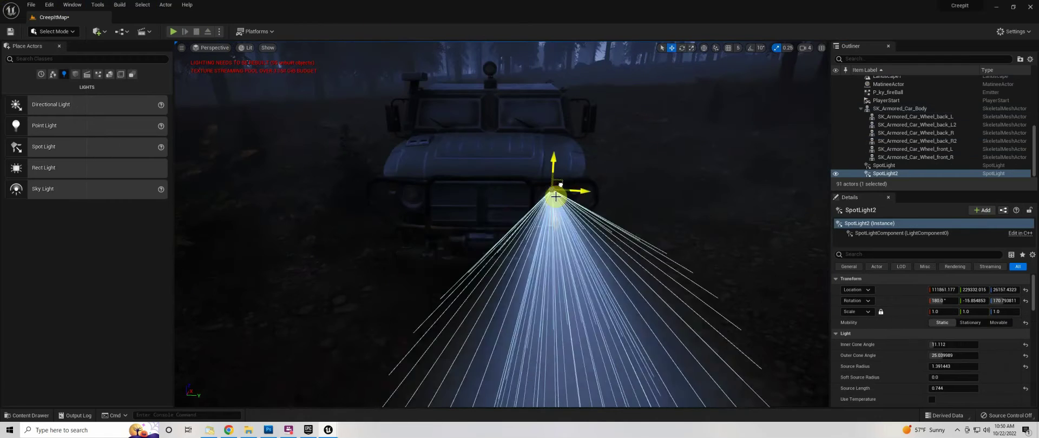
left_click_drag(556, 196, 559, 122, "alt")
key("e")
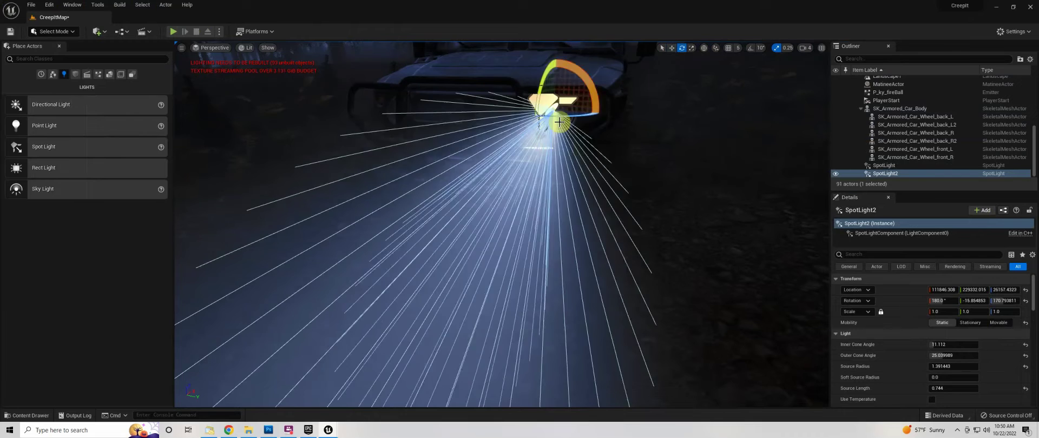
key("w")
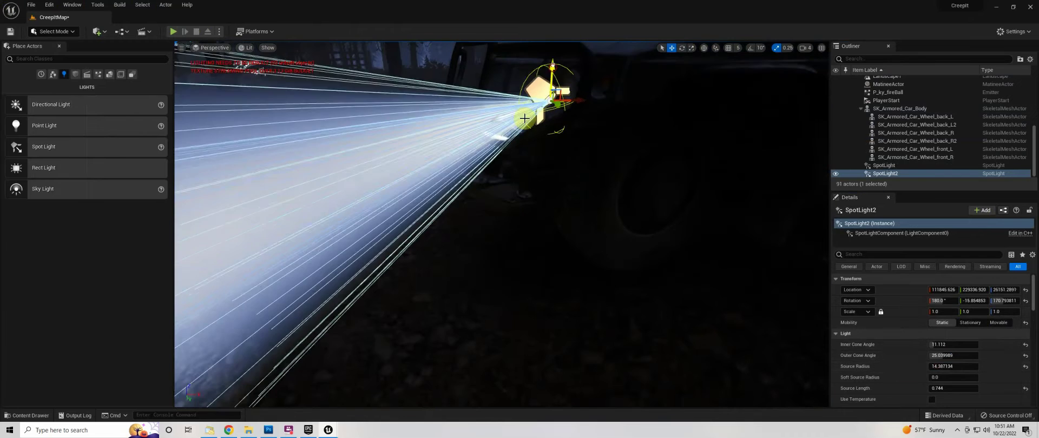
left_click_drag(952, 366, 945, 379)
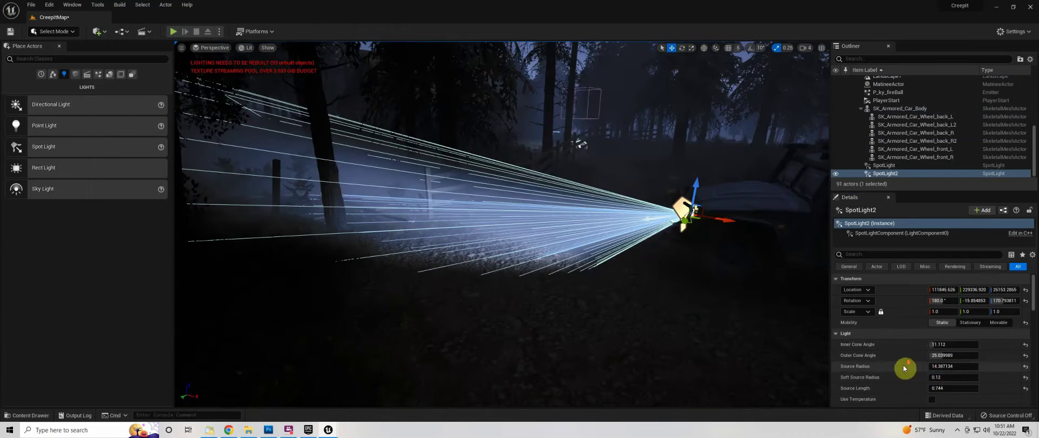
scroll(907, 371, "down", 4)
Attach SpotLight2 to the car body and add SM_Armored_Car_Body_mesh to the scene.
left_click_drag(667, 308, 609, 180)
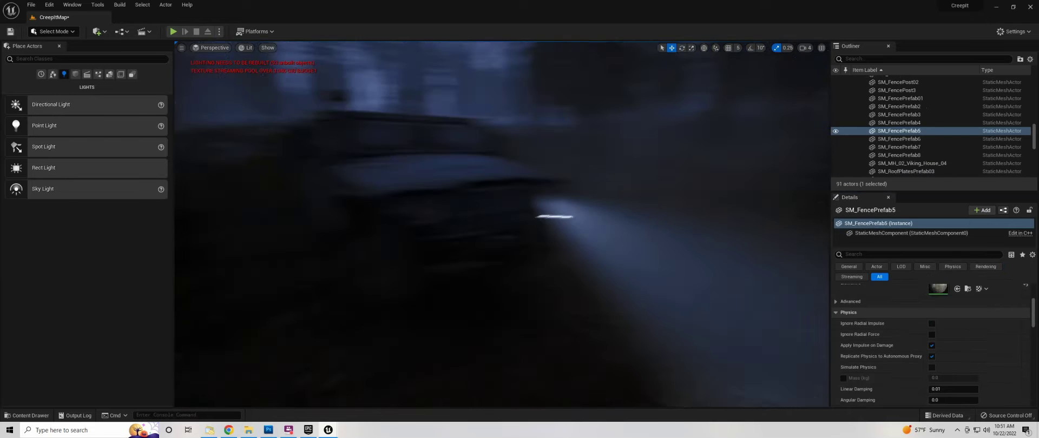
left_click(609, 180)
left_click_drag(884, 173, 887, 112)
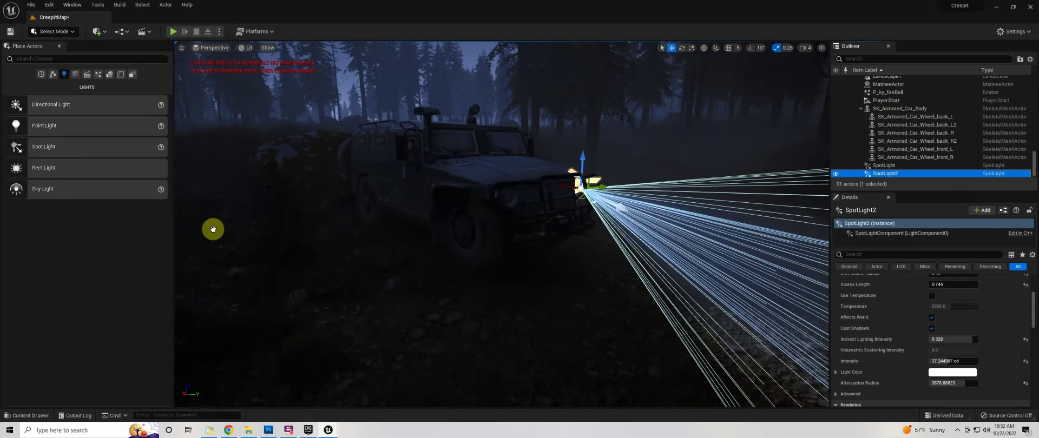
left_click_drag(212, 228, 197, 283)
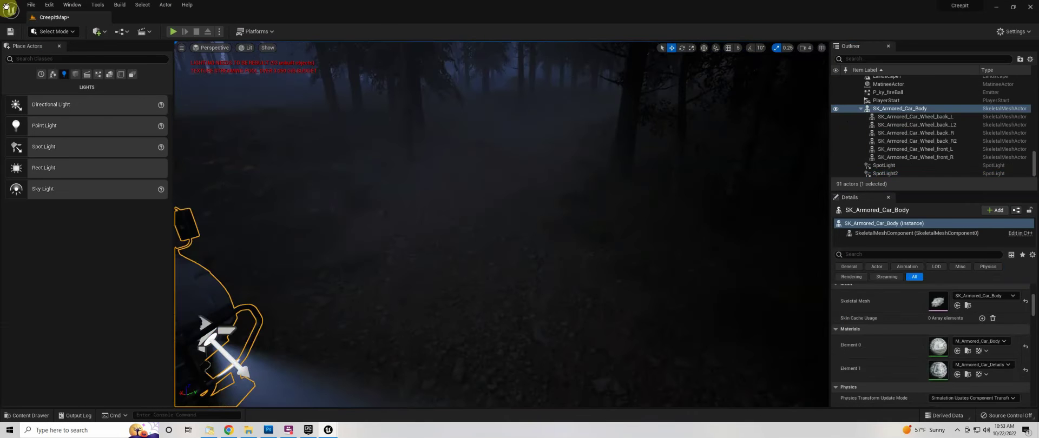
left_click_drag(471, 244, 671, 212)
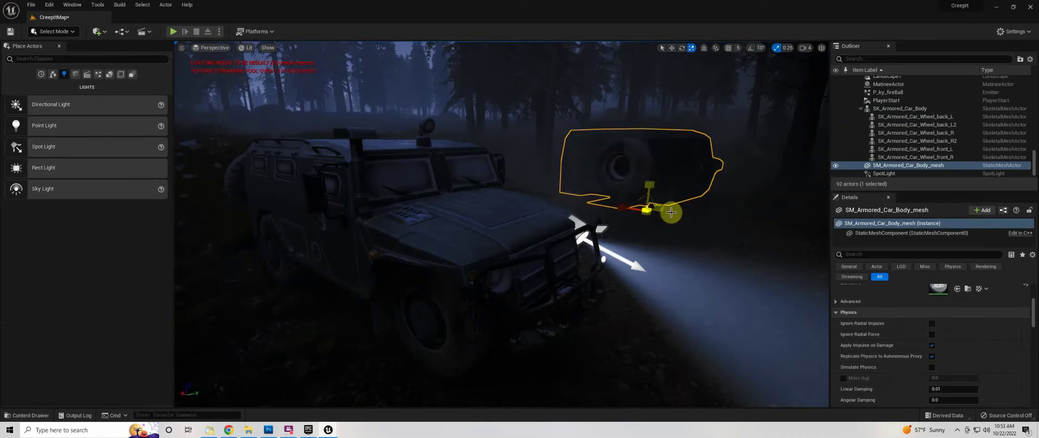
Reparent SpotLight2 under the static car-body mesh and select the wheel actors.
left_click(448, 232)
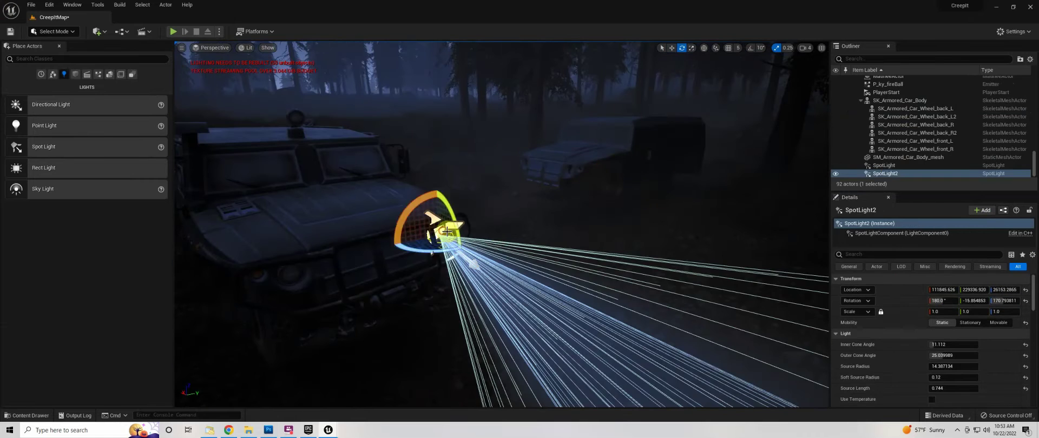
left_click_drag(884, 175, 887, 157)
left_click(901, 109)
left_click(894, 148, "shift")
mouse_move(570, 168)
left_mouse_down("alt")
mouse_move(450, 217)
mouse_move(469, 192)
left_mouse_up("alt")
key("w")
left_click(469, 192)
left_click(593, 135)
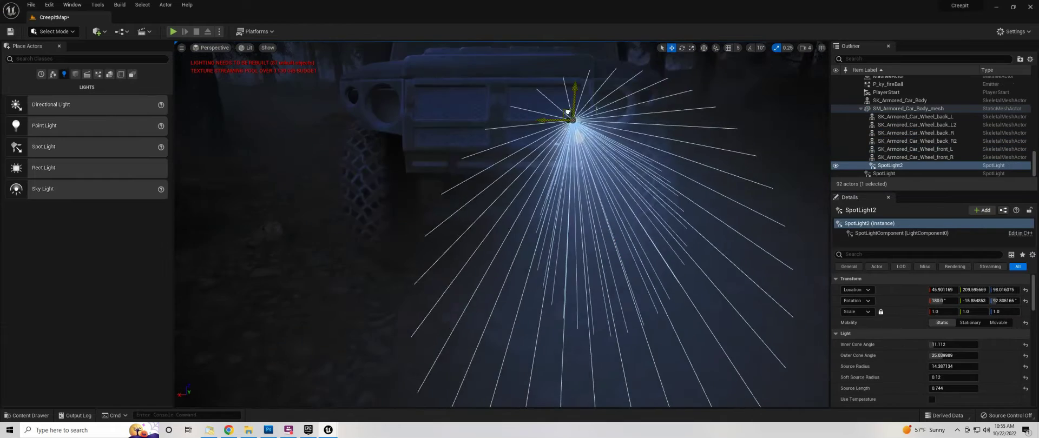
Add spotlights at the car's rear and front lamps, resetting the details mesh rotation to zero.
mouse_move(352, 319)
left_mouse_down()
mouse_move(328, 212)
mouse_move(320, 262)
mouse_move(524, 167)
left_mouse_up()
left_click(913, 98)
left_click(906, 149)
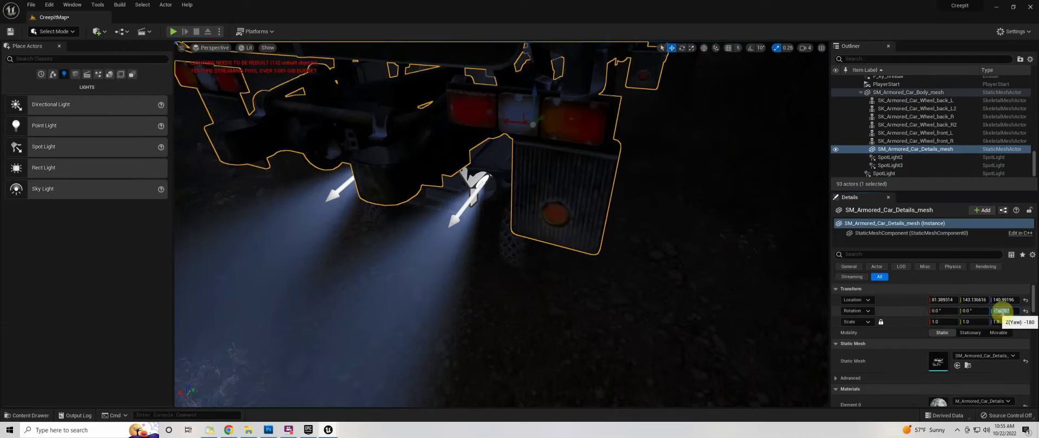
left_click(1025, 311)
mouse_move(379, 254)
left_mouse_down("alt")
mouse_move(609, 256)
mouse_move(541, 163)
mouse_move(487, 227)
left_mouse_up("alt")
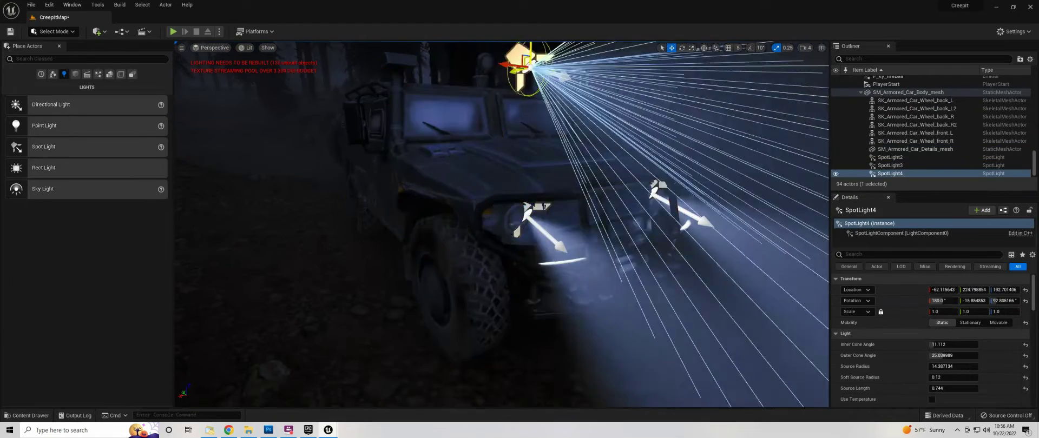
mouse_move(541, 208)
left_mouse_down("alt")
mouse_move(474, 95)
mouse_move(487, 227)
mouse_move(436, 146)
left_mouse_up("alt")
Open M_Armored_Car_Details from the details mesh and select its top texture sample.
left_click(436, 146)
scroll(906, 366, "down", 3)
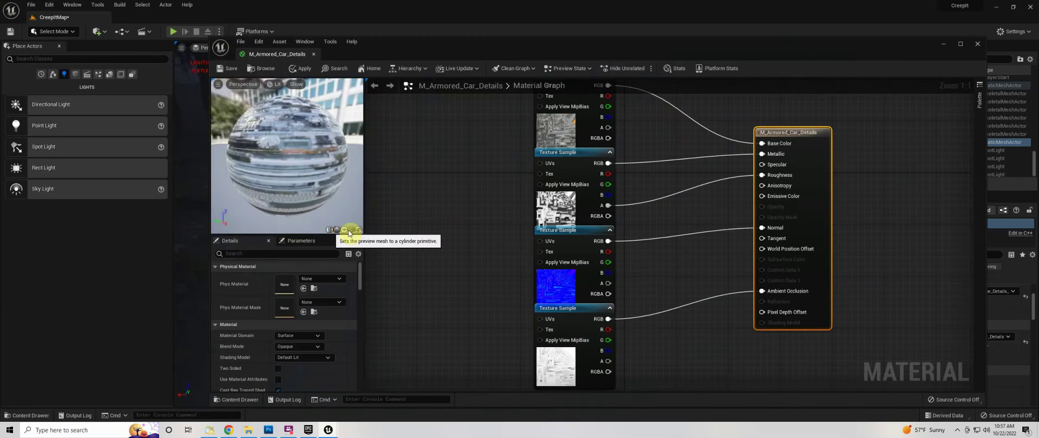
left_click(344, 229)
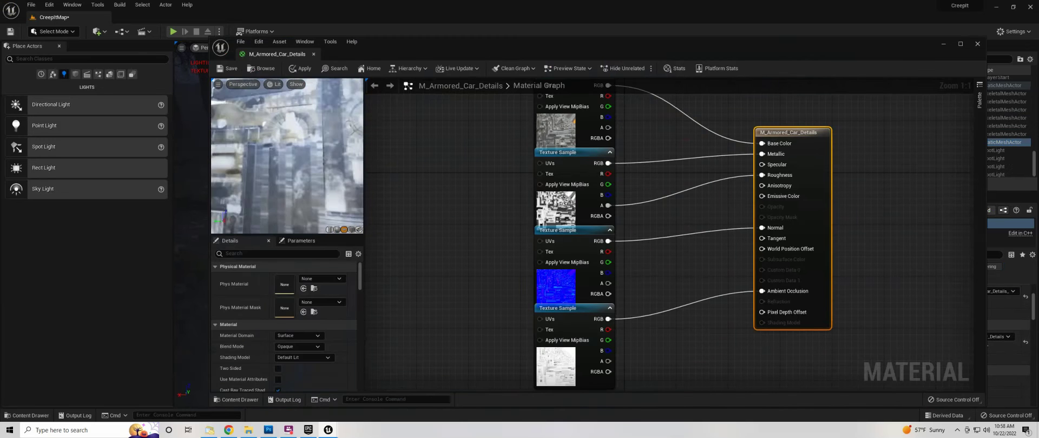
left_click(556, 132)
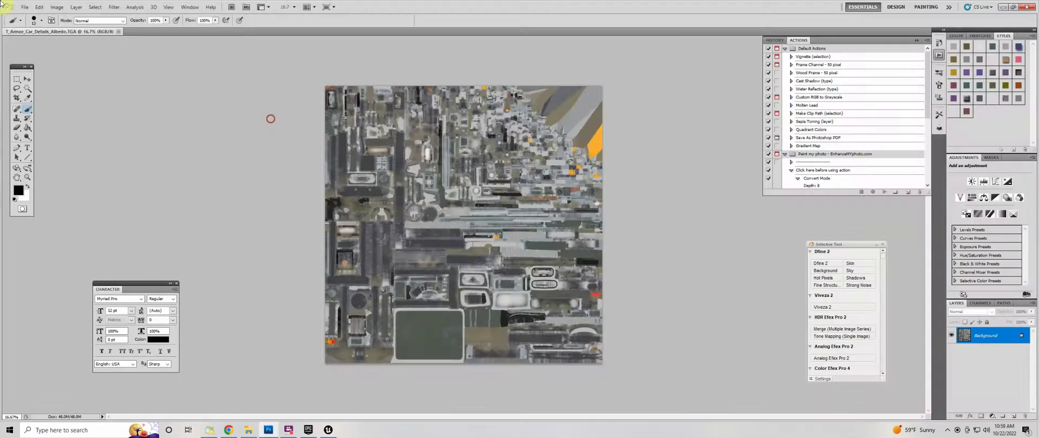
Open the armored car details albedo texture and zoom into its regions.
left_click(447, 202)
scroll(557, 285, "down", 5)
left_click_drag(507, 276, 622, 426)
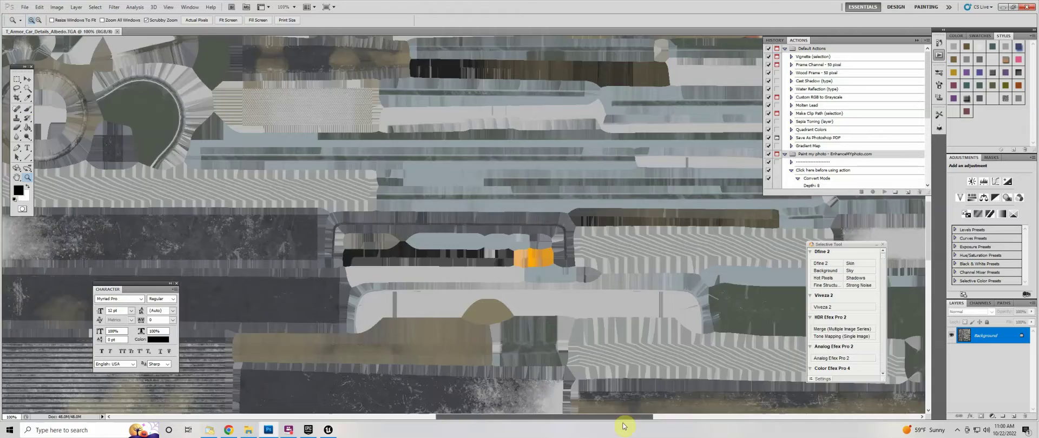
mouse_move(440, 260)
left_mouse_down()
mouse_move(526, 375)
mouse_move(290, 231)
left_mouse_up()
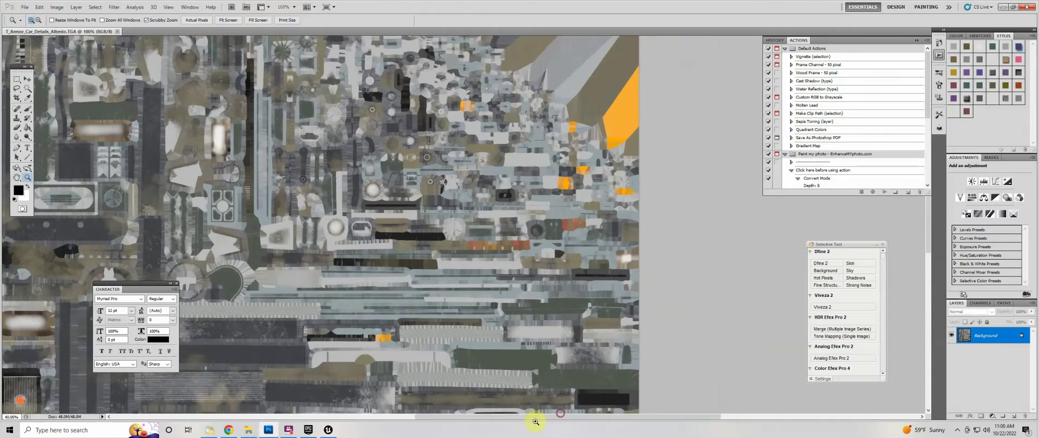
Add a new empty layer and choose a brush tip for painting.
key("ctrl+shift+alt+n")
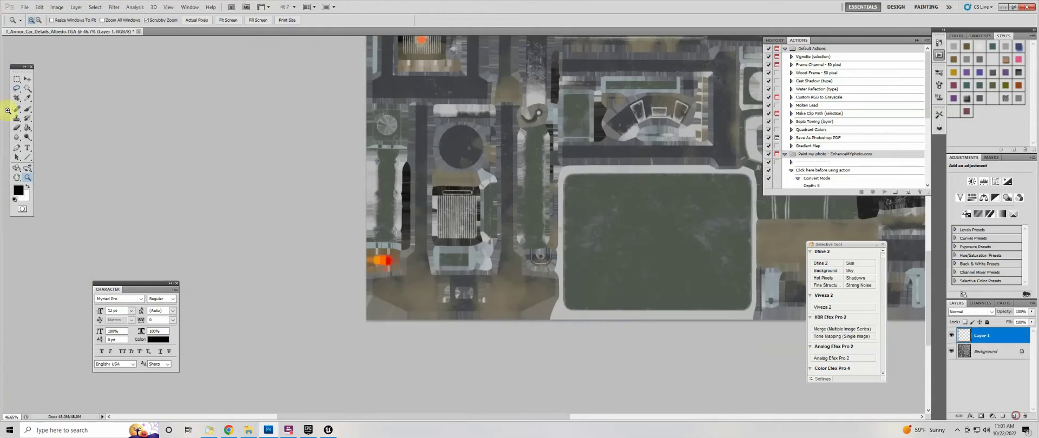
key("b")
left_click(35, 20)
double_click(49, 84)
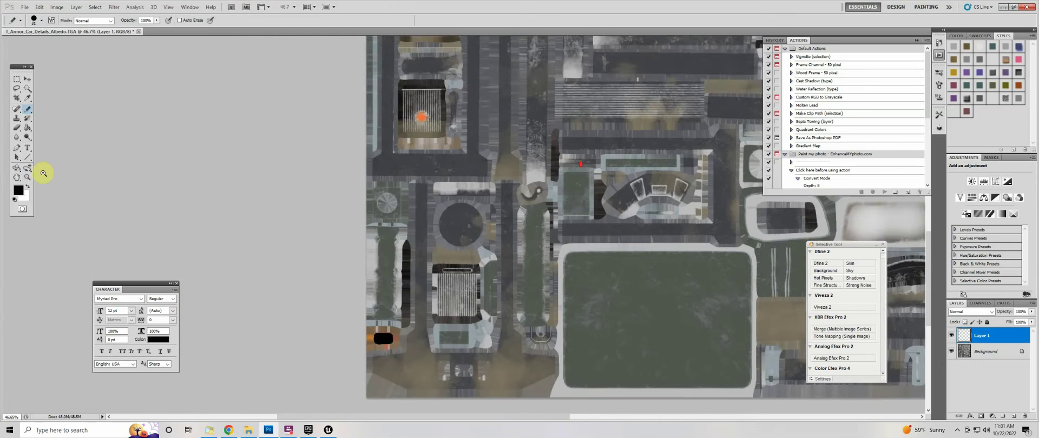
left_click(27, 177)
key("ctrl+plus")
key("ctrl+plus")
key("ctrl+plus")
Zoom between 200% and 100% and scroll across the texture to find areas to paint.
key("alt+Tab")
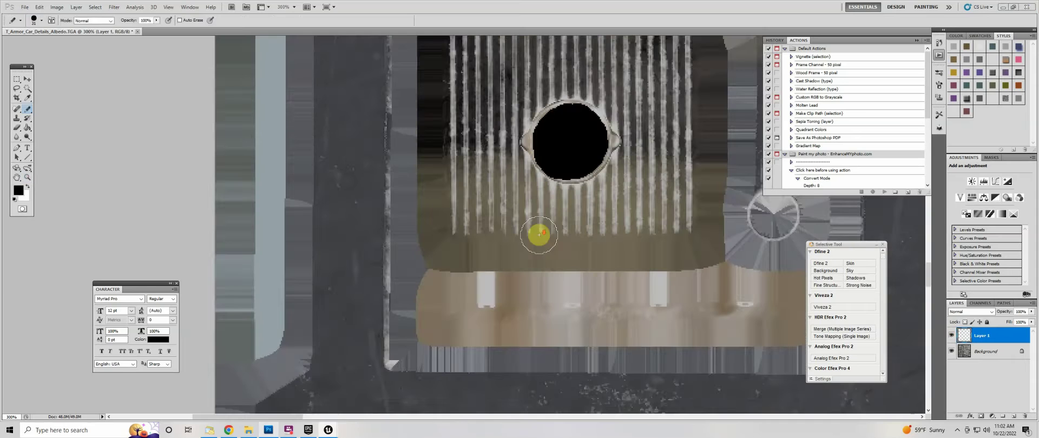
scroll(539, 234, "up", 1)
left_click_drag(371, 276, 689, 290)
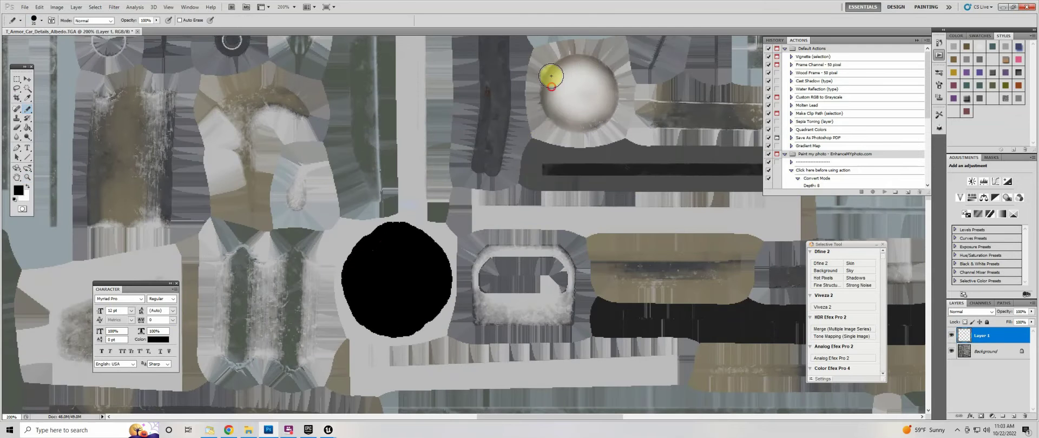
left_click_drag(259, 224, 2, 3)
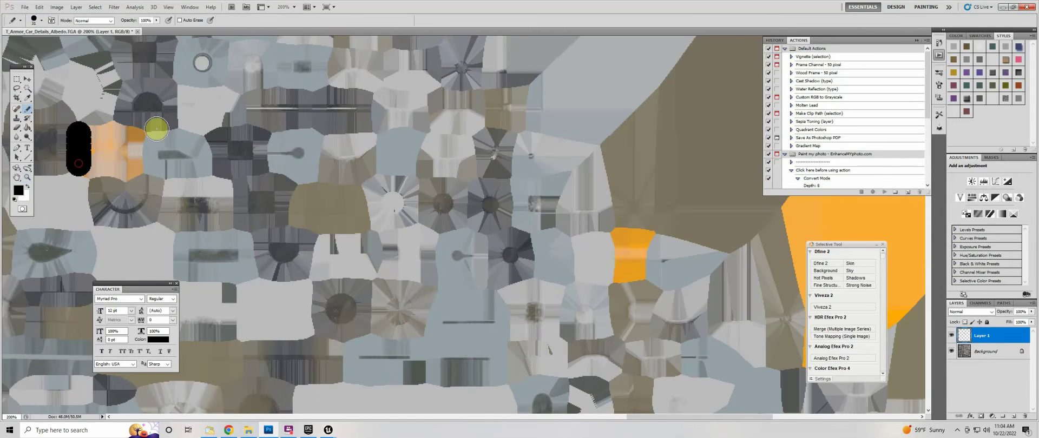
key("z")
scroll(5, 89, "down", 2, "alt")
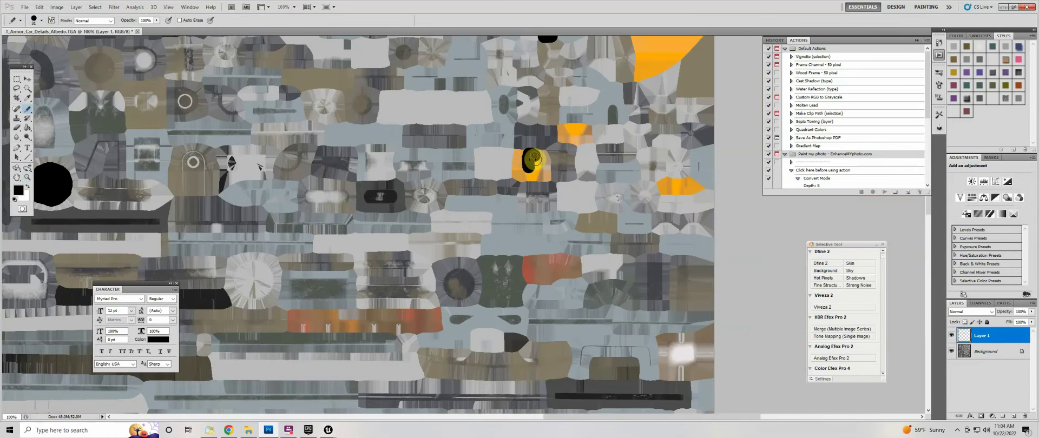
scroll(475, 339, "down", 3)
scroll(475, 339, "down", 2)
scroll(665, 266, "down", 3)
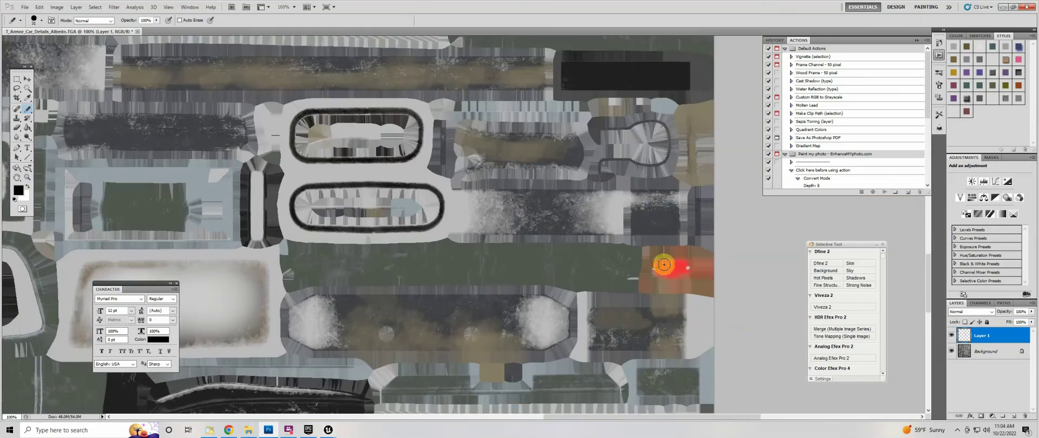
scroll(506, 318, "down", 3)
scroll(506, 318, "down", 3)
scroll(476, 254, "down", 3)
scroll(440, 187, "down", 3)
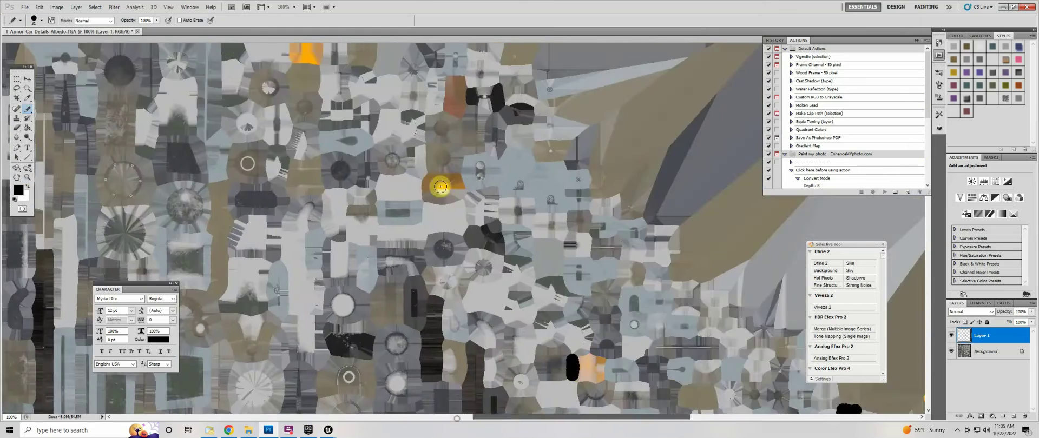
scroll(463, 289, "right", 3)
scroll(301, 265, "right", 3)
Fill areas with the Paint Bucket and sample image colours with the Eyedropper.
key("g")
key("x")
scroll(95, 140, "right", 3)
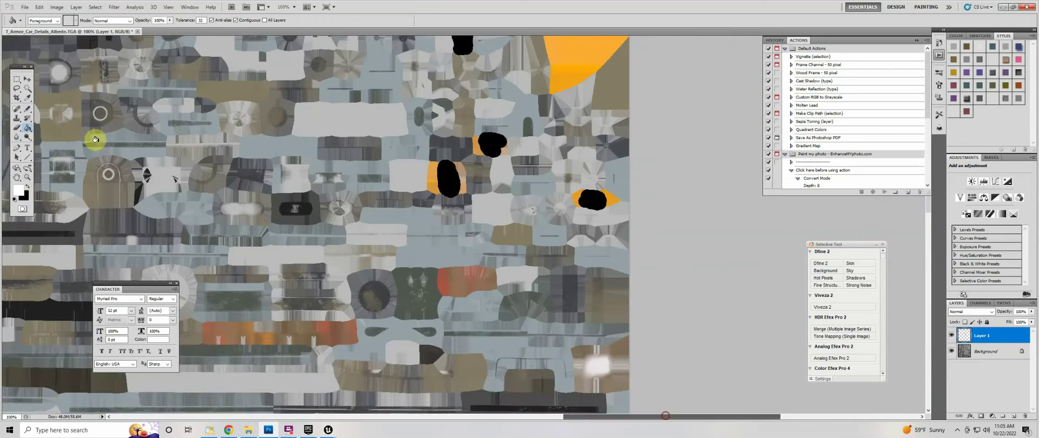
key("i")
scroll(686, 170, "up", 3)
scroll(390, 262, "down", 5)
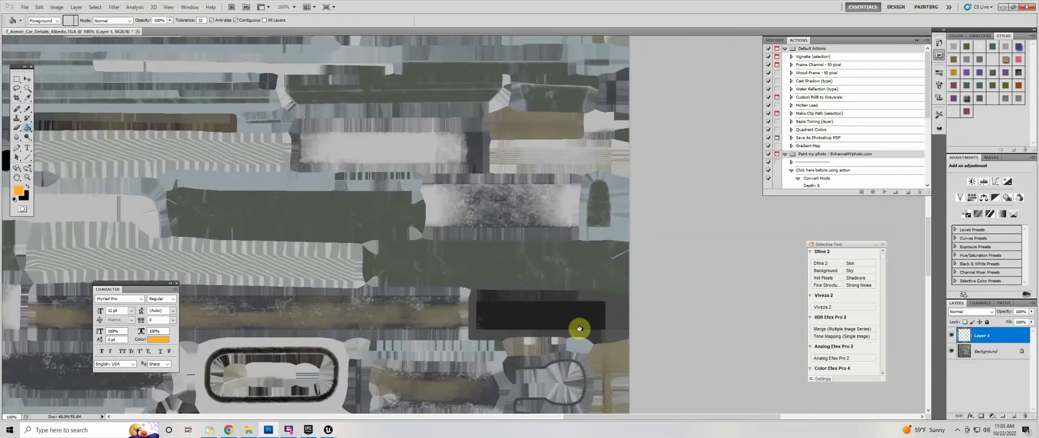
scroll(575, 398, "down", 5)
Paint with red, then orange, chosen in the Color Picker, viewing the whole texture.
left_click(18, 190)
key("Return")
key("z")
key("ctrl+0")
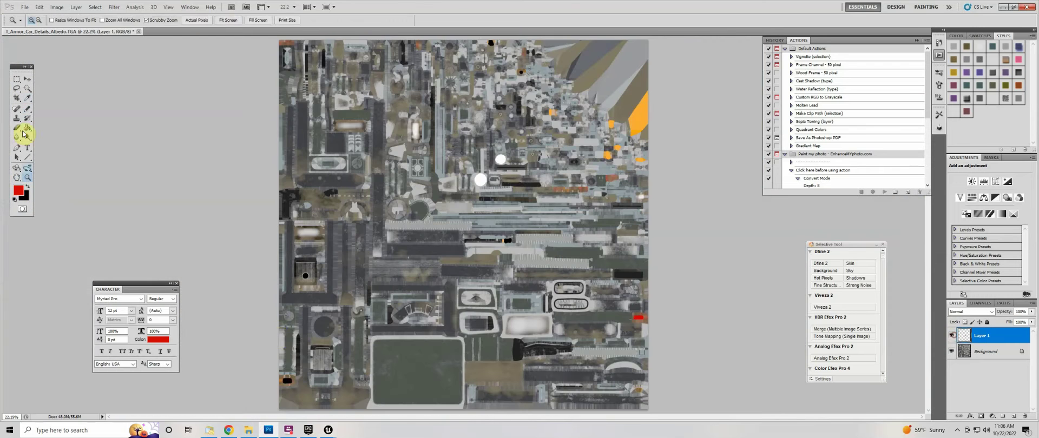
left_click(18, 190)
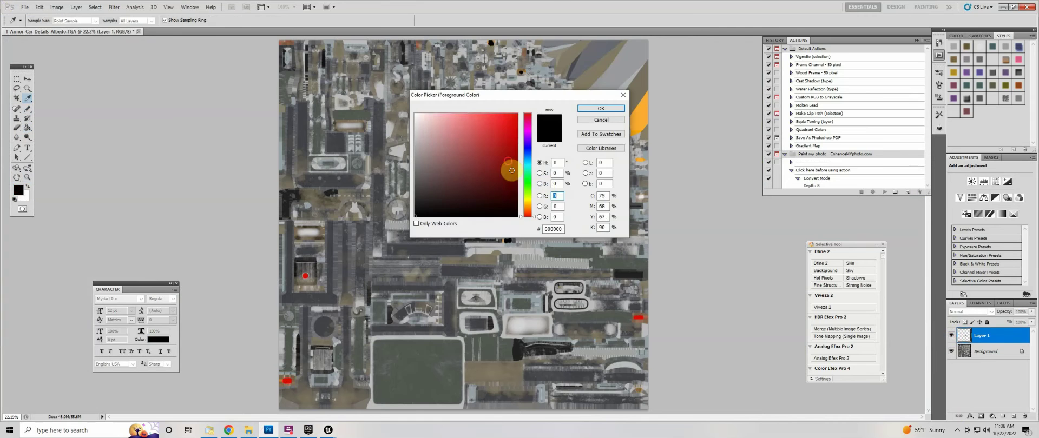
left_click(505, 167)
key("Return")
Fill a new layer with black and load Layer 1's transparency as a selection.
left_click(1013, 416, "ctrl")
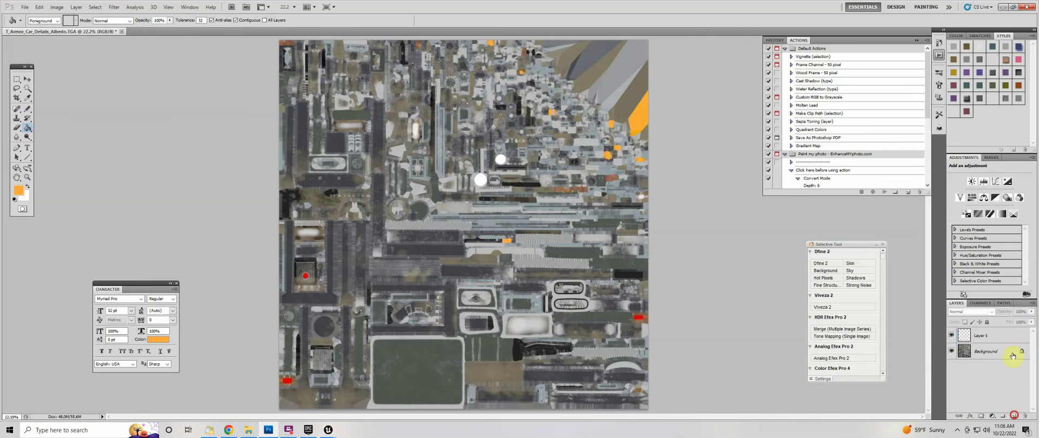
key("d")
left_click(287, 130)
key("shift+BackSpace")
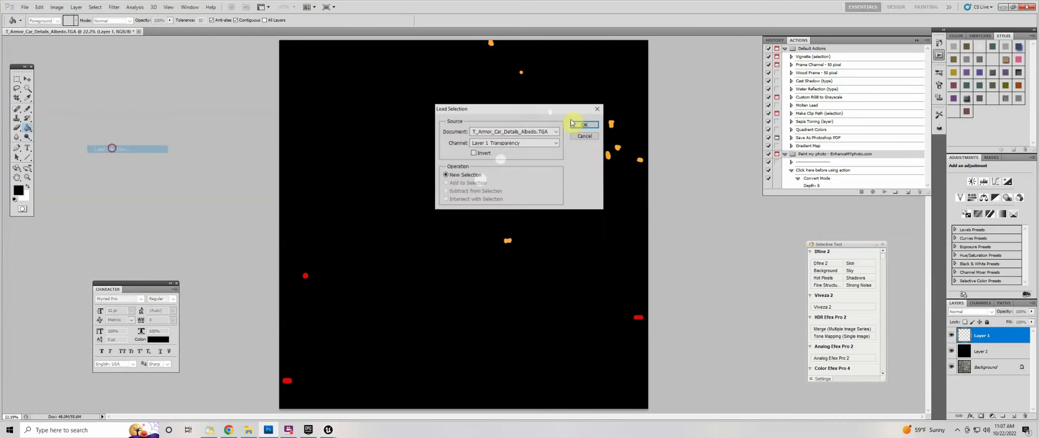
left_click(579, 127)
Save the mask as a new file with a chosen format in the Textures folder.
left_click(24, 7)
left_click(36, 131)
left_click(525, 252)
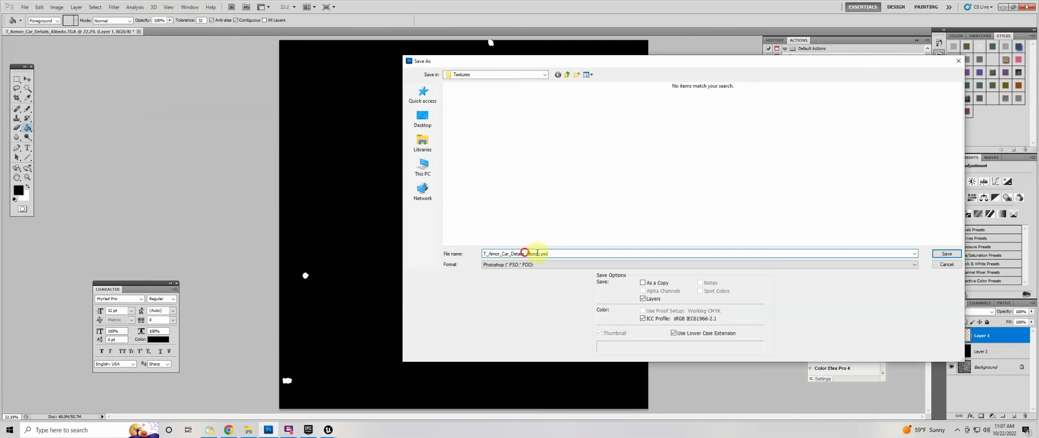
left_click(698, 265)
left_click(541, 343)
key("Return")
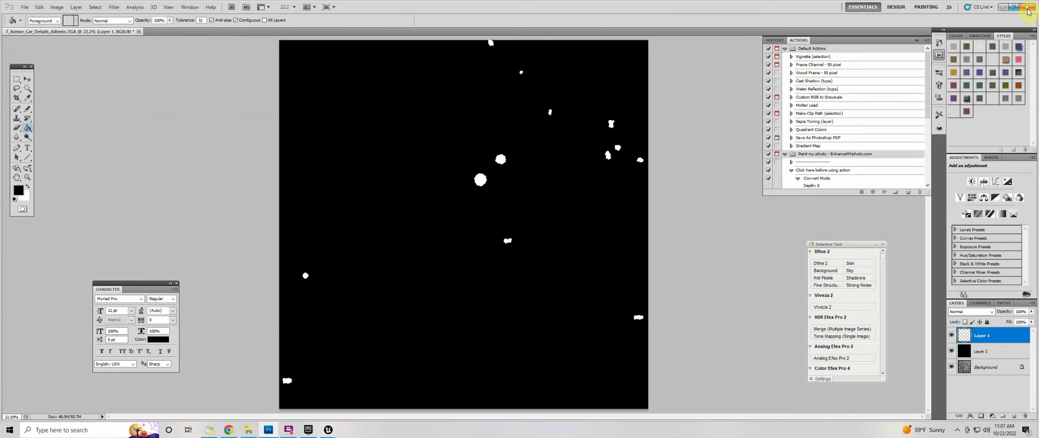
left_click(1028, 10)
Open the car details material, then rotate and move the rifle into the soldier's hand.
left_click(899, 144)
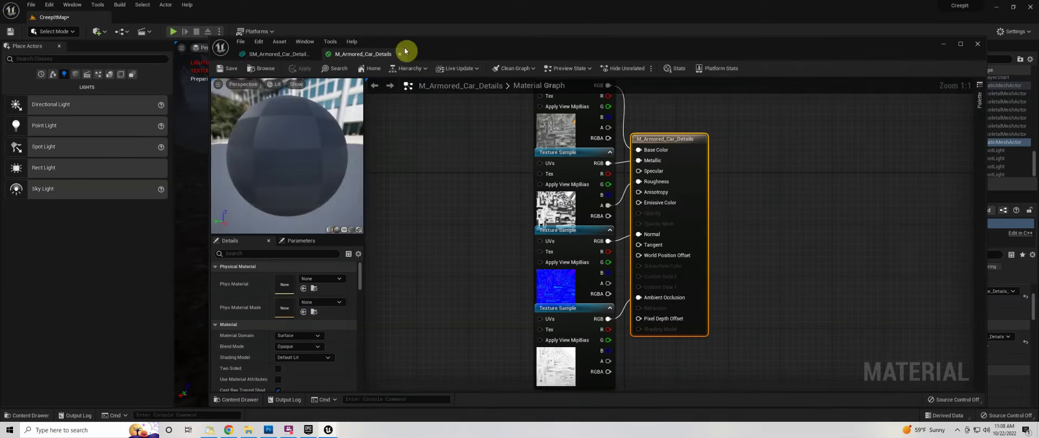
key("ctrl+b")
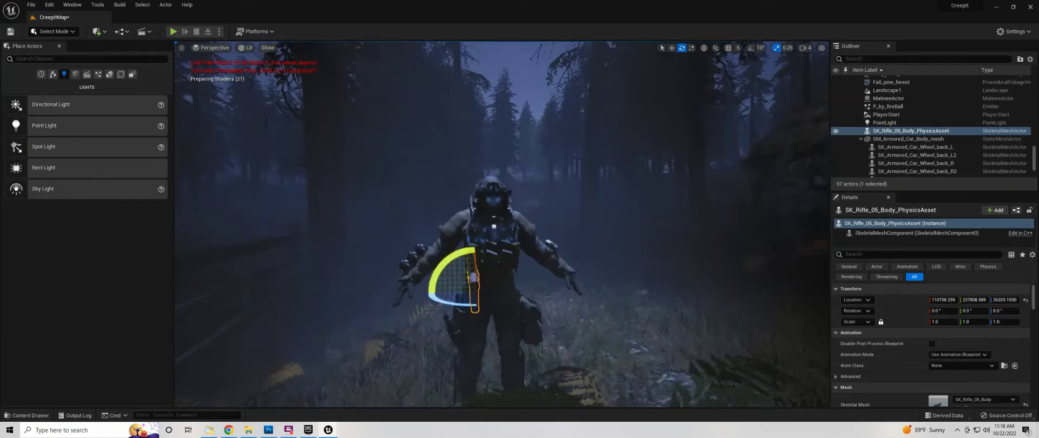
left_click_drag(436, 297, 426, 294)
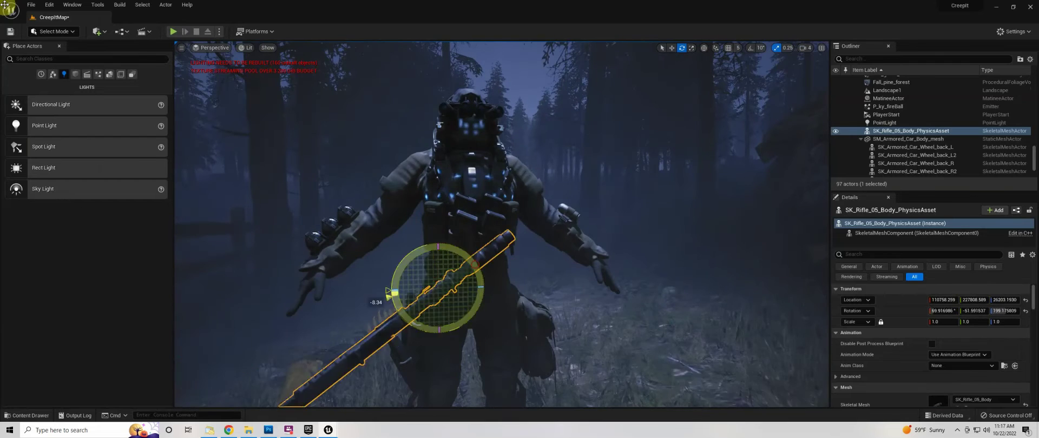
key("w")
left_click_drag(449, 268, 343, 253)
Turn the rifle to fit the grip and attach it to B_Elite_Soldier in the Outliner.
key("e")
key("f")
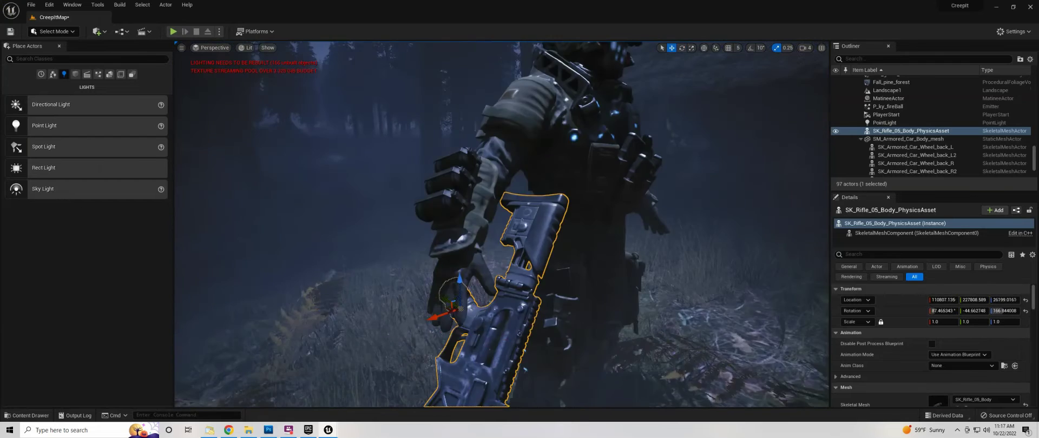
left_click_drag(557, 233, 547, 246)
key("w")
left_click_drag(911, 131, 924, 292)
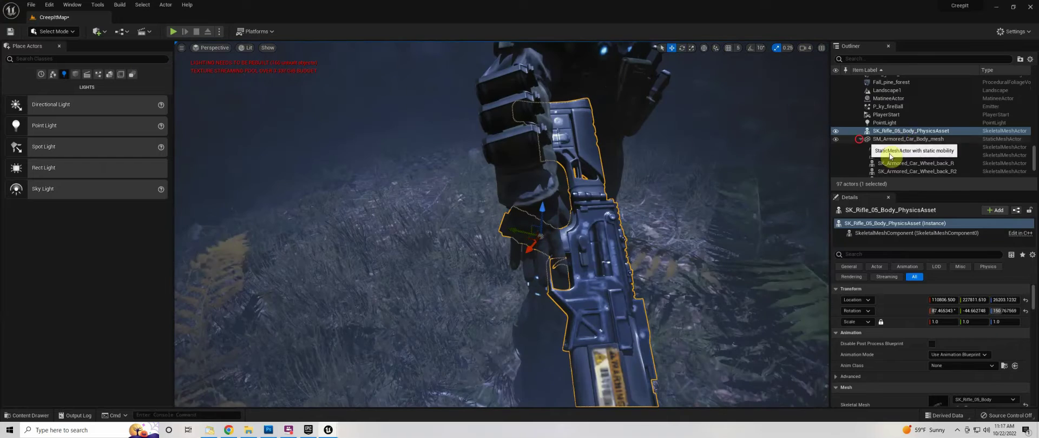
left_click(923, 293)
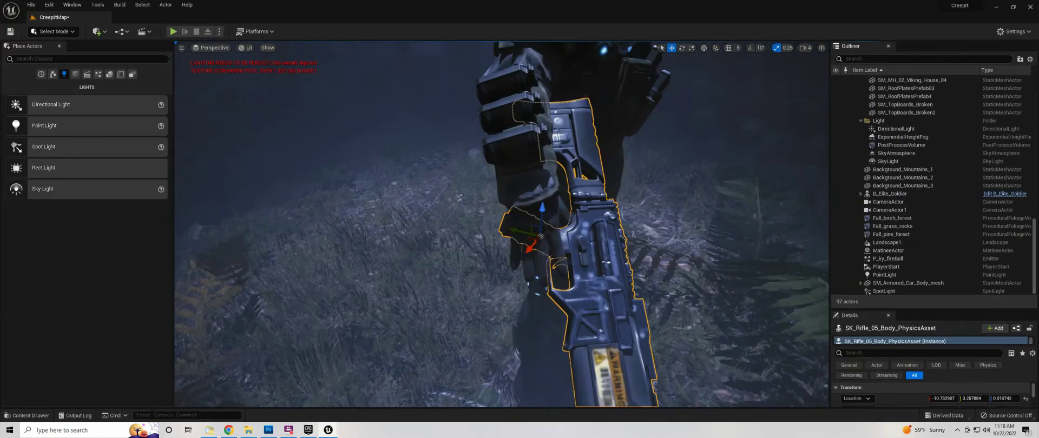
key("f")
double_click(883, 194)
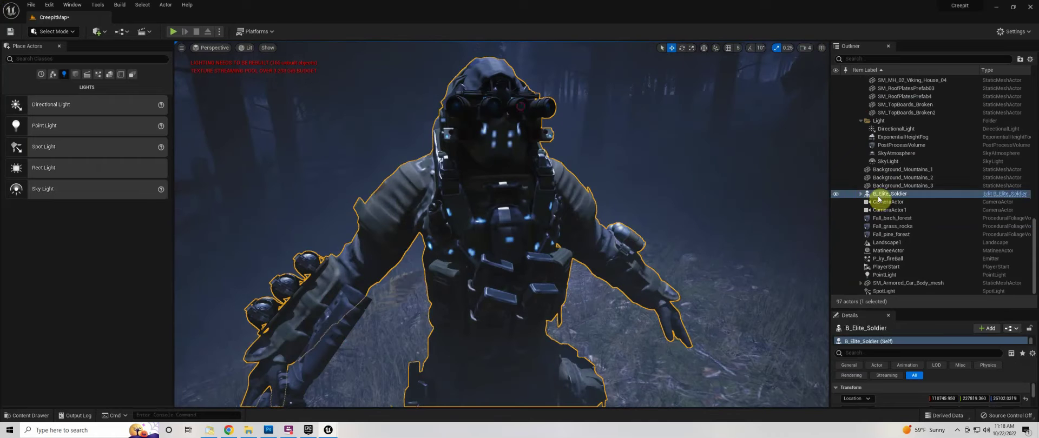
scroll(904, 274, "up", 3)
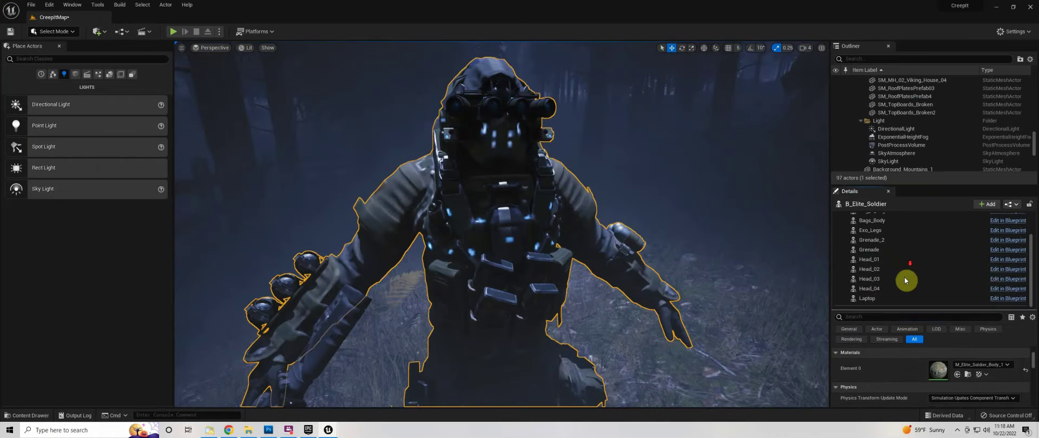
double_click(877, 273)
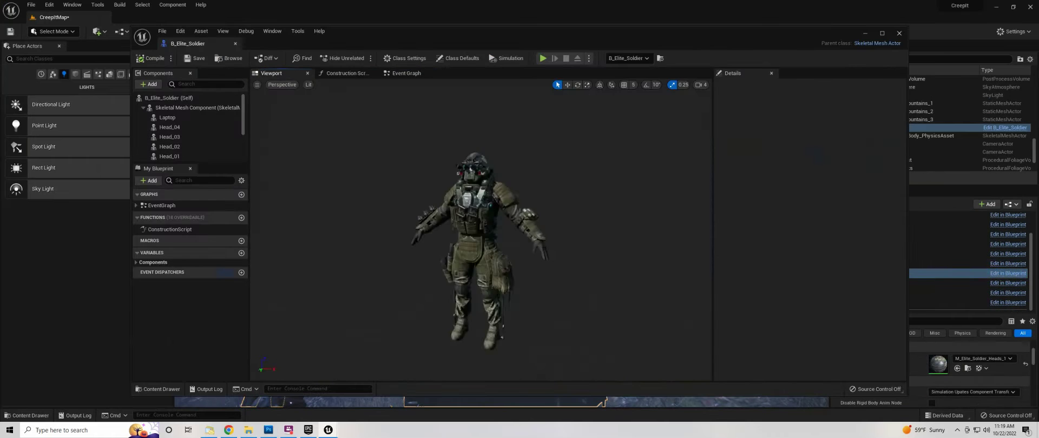
scroll(776, 205, "down", 2)
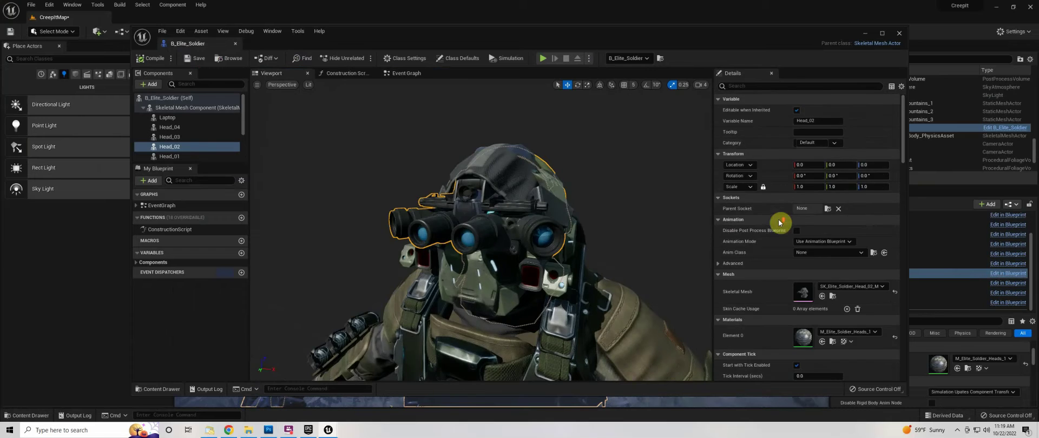
left_click(235, 43)
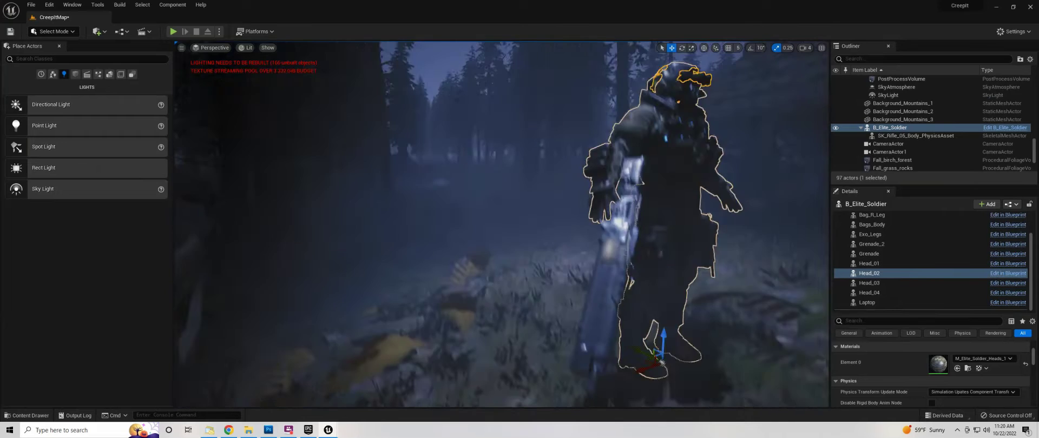
Open World Settings and frame the level sequence actor, checking its context actions.
left_click(72, 4)
left_click(123, 128)
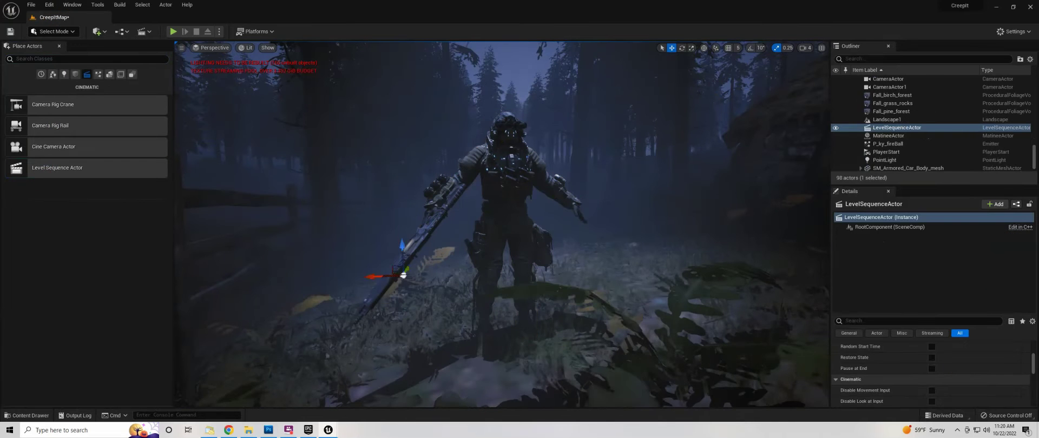
double_click(877, 128)
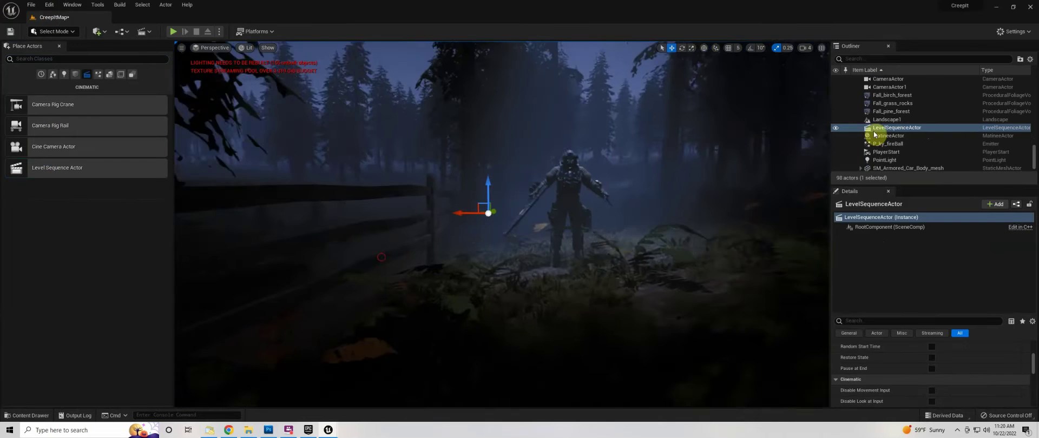
right_click(896, 129)
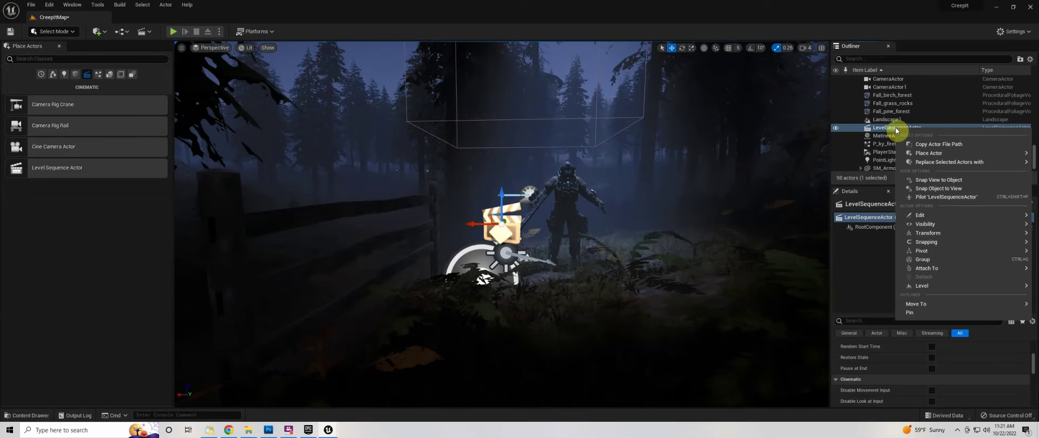
left_click(72, 5)
left_click(72, 5)
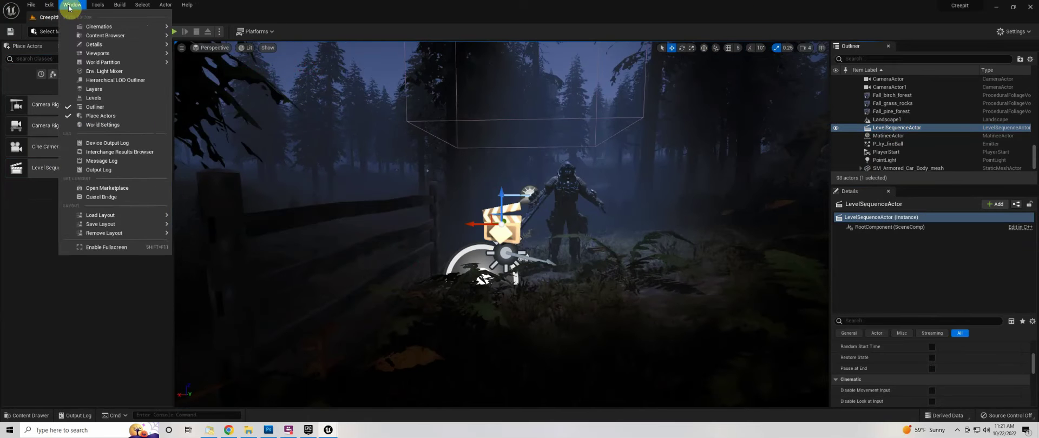
Select the armored soldier, browse the Cinematics menu, and refocus the level sequence actor.
mouse_move(548, 303)
left_mouse_down()
mouse_move(548, 280)
mouse_move(523, 295)
left_mouse_up()
left_click(459, 244)
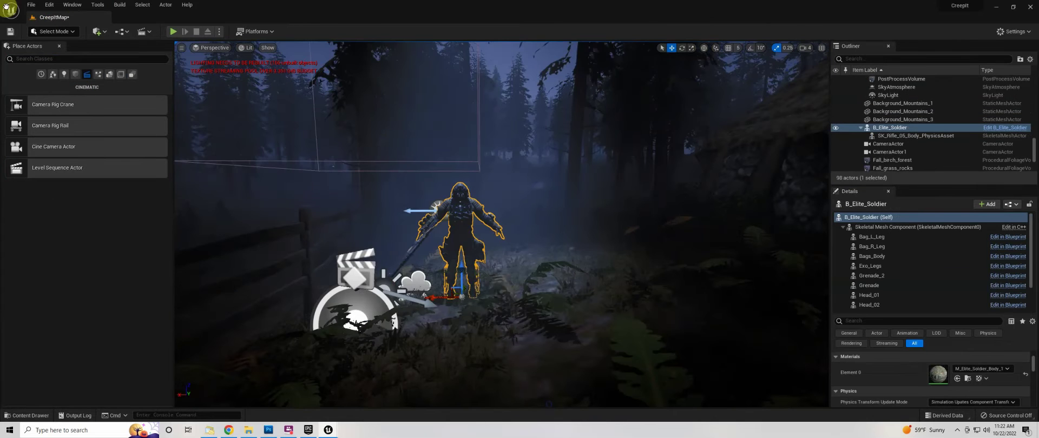
left_click(120, 5)
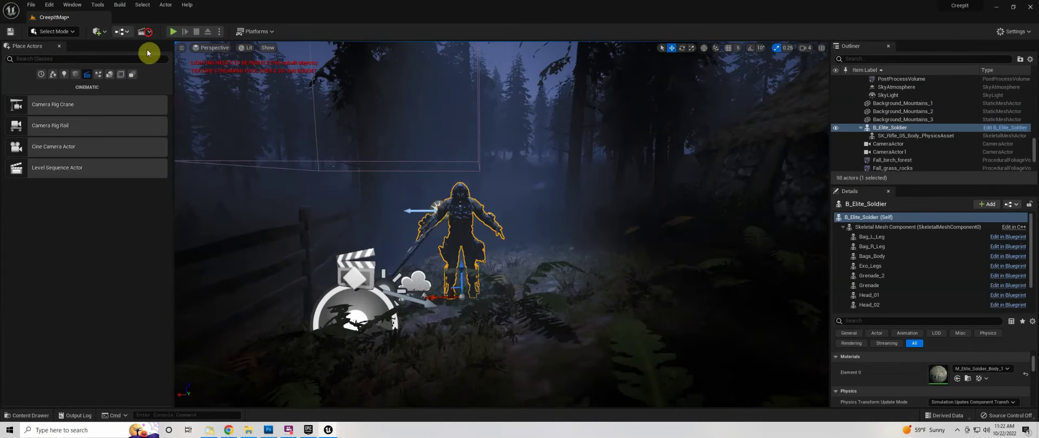
left_click(134, 29)
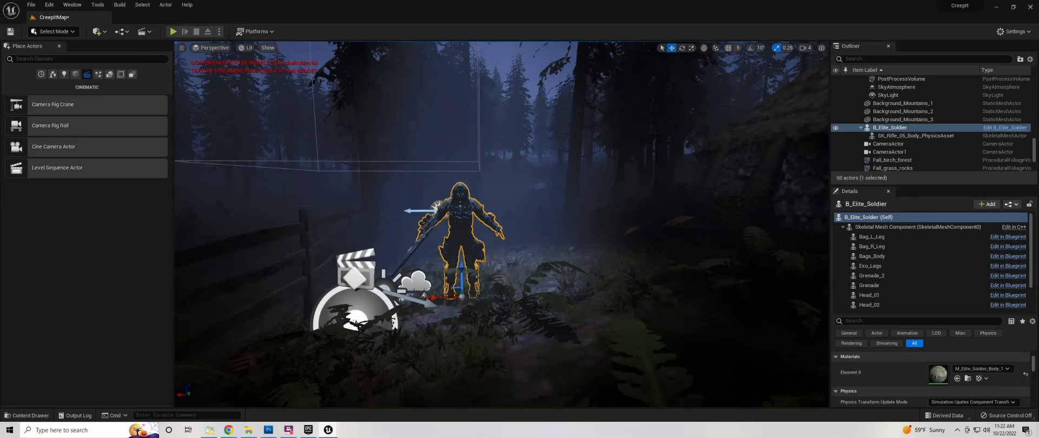
double_click(897, 128)
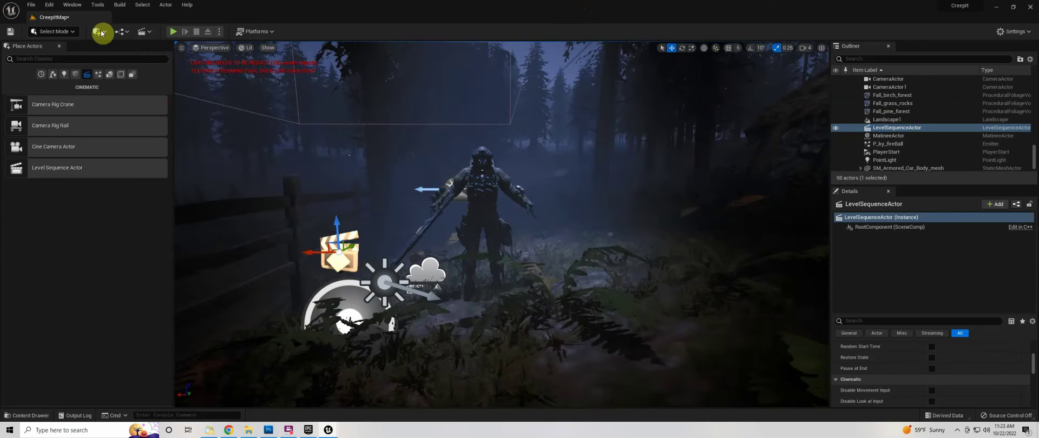
Browse Quick Add's Cinematic actors and the full list of addable actor classes.
left_click(98, 30)
mouse_move(138, 124)
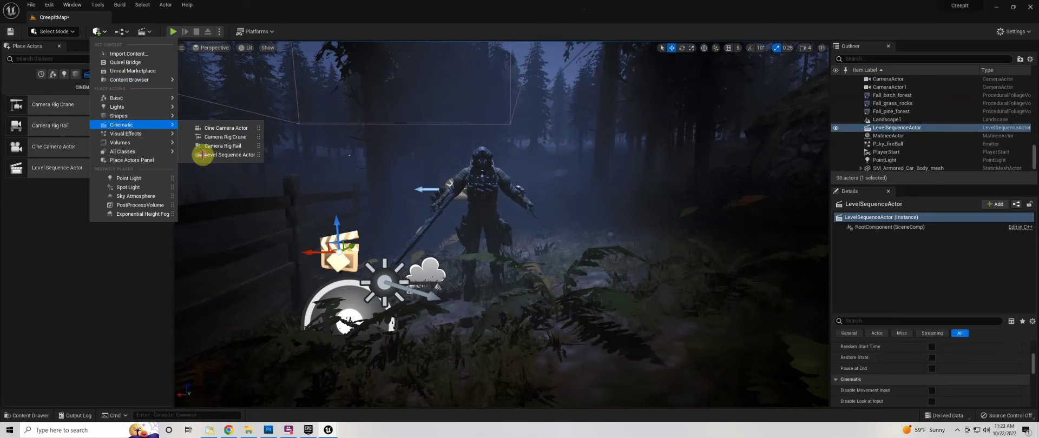
key("Escape")
key("Escape")
left_click(98, 31)
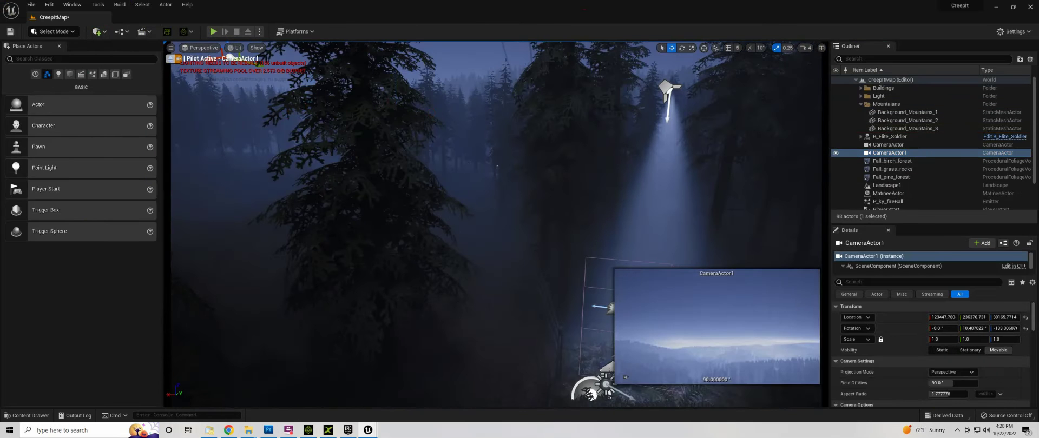
Drag CameraActor1 to reframe its shot, eject from pilot mode, then frame the fireball.
left_click_drag(490, 146, 225, 143)
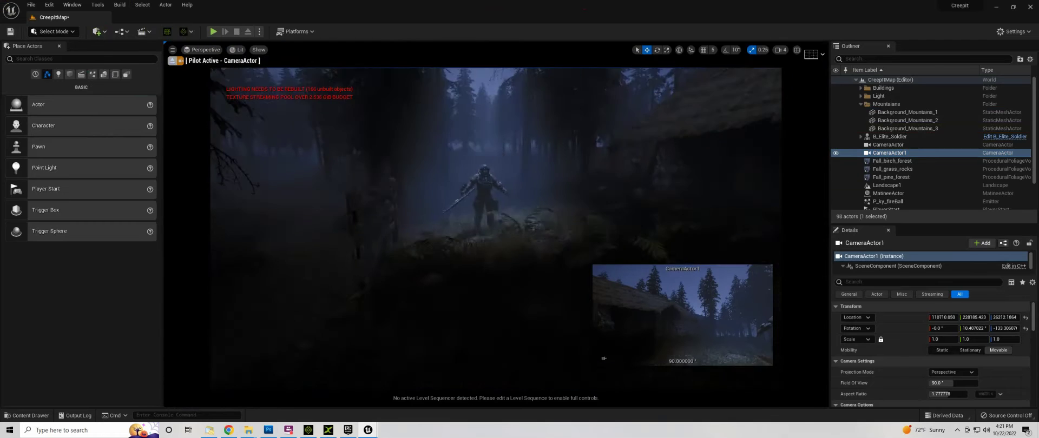
left_click(398, 174)
left_click(172, 50)
left_click(215, 167)
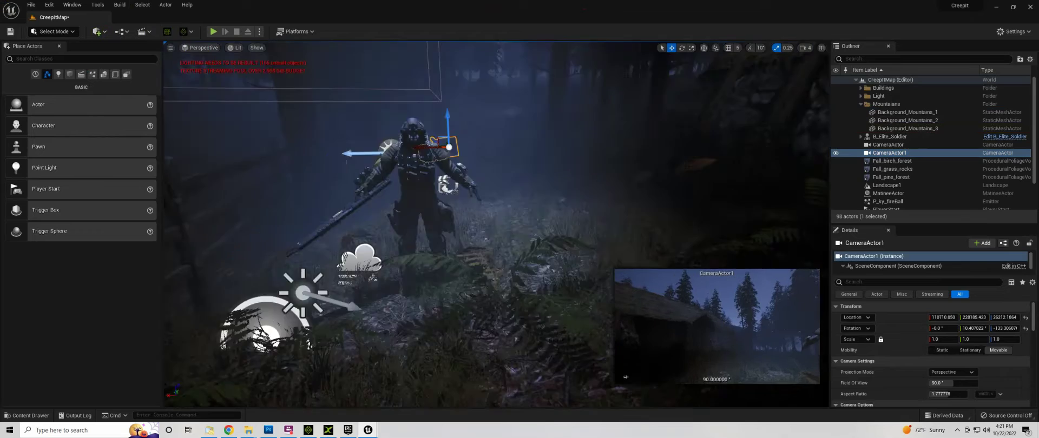
left_click(359, 154)
double_click(887, 201)
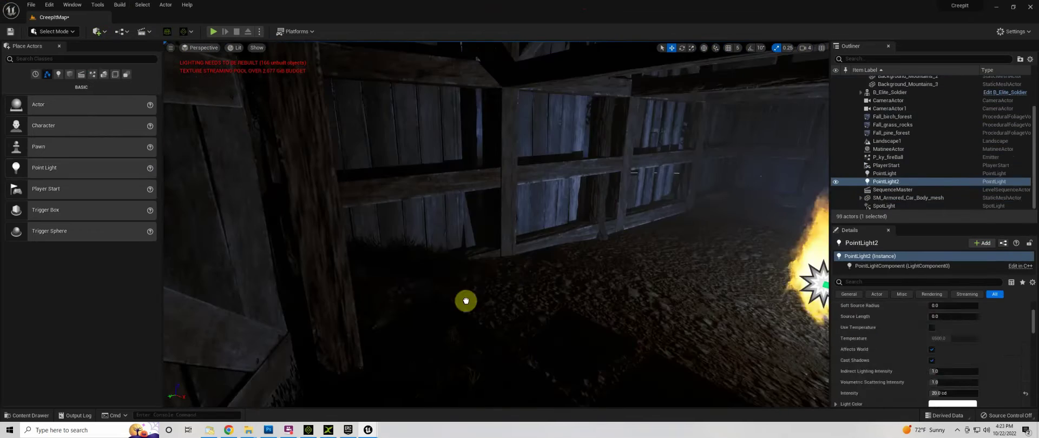
Duplicate SM_Haystack_02 onto the right bale with Ctrl+D.
left_click(424, 267)
key("ctrl+d")
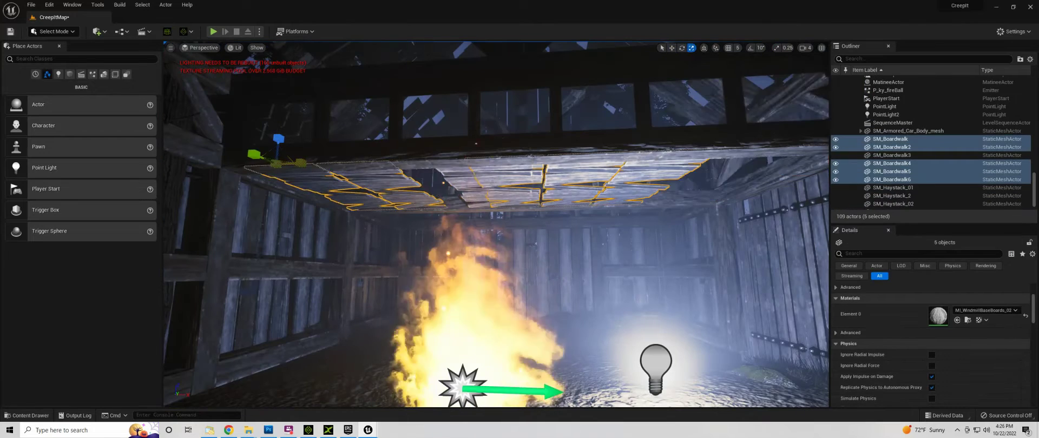
double_click(891, 155)
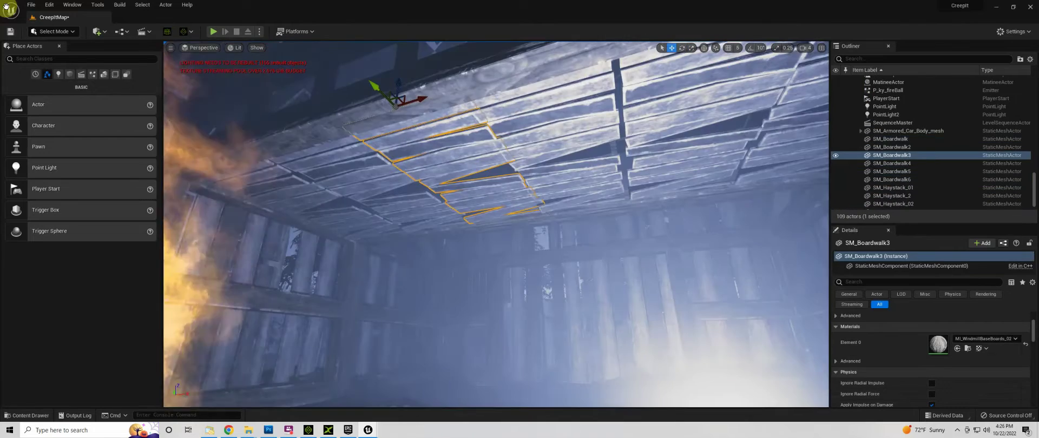
Place an SM_WindmillBeamHorizontal beam in the barn and select the SM_Boardwalk6 and SM_Boardwalk2 planks.
left_click_drag(2, 3, 348, 206)
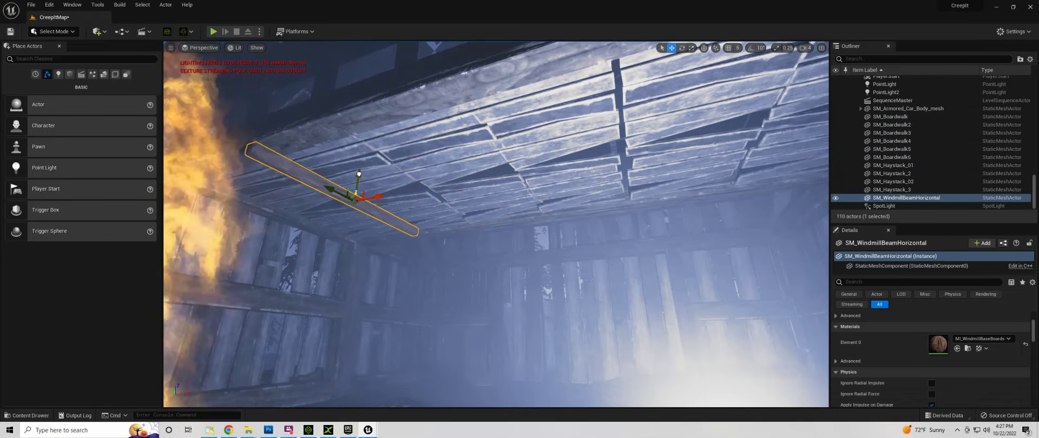
left_click_drag(347, 177, 370, 133)
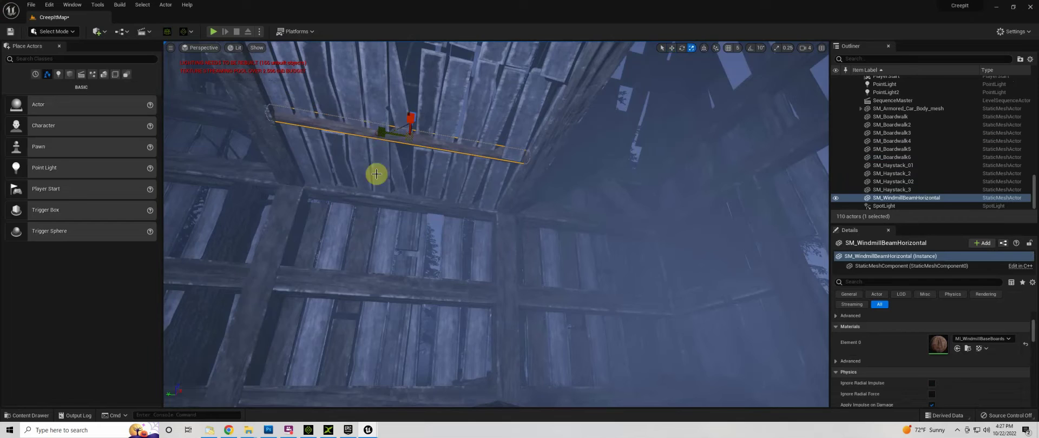
key("w")
left_click_drag(376, 174, 379, 136)
left_click_drag(452, 65, 475, 181)
left_click(563, 163)
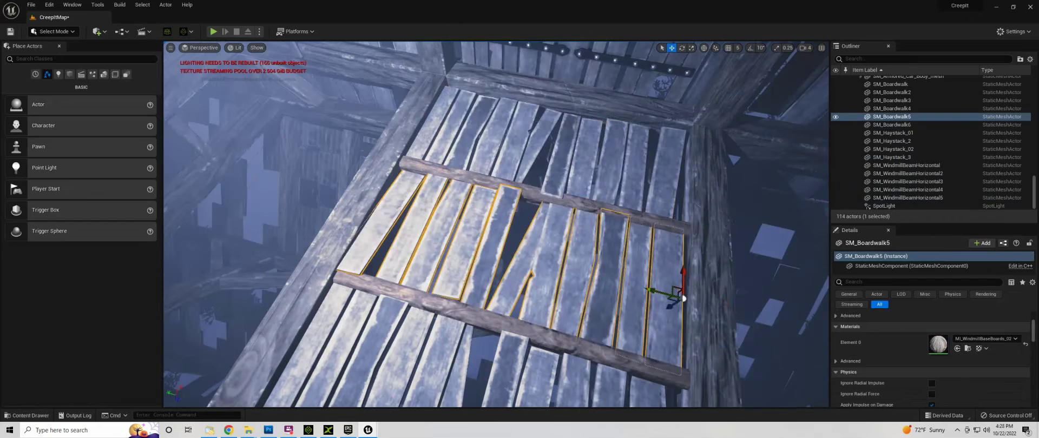
left_click_drag(683, 298, 499, 158)
left_click(498, 157)
left_click_drag(359, 298, 330, 219)
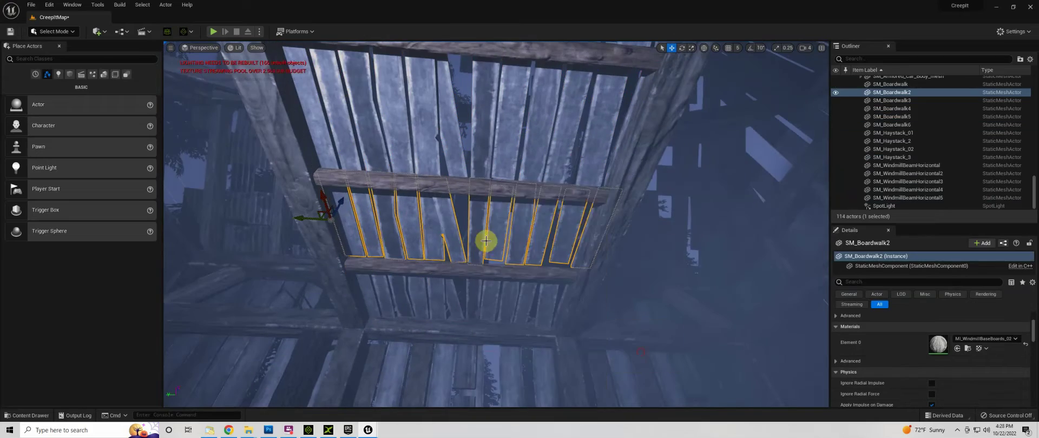
right_click_drag(527, 142, 487, 216)
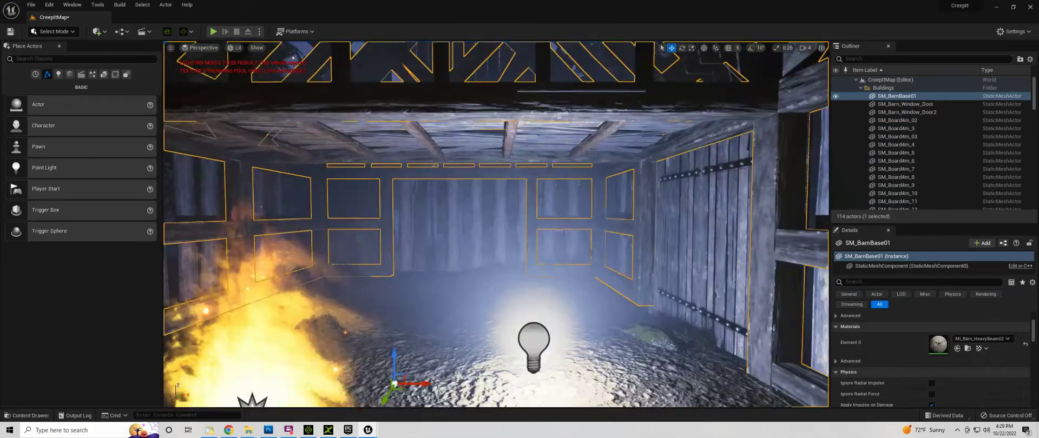
Select the broken top boards SM_TopBoards_Broken2 and move in closer.
left_click(536, 336)
right_click_drag(696, 226, 703, 221)
left_click(703, 222)
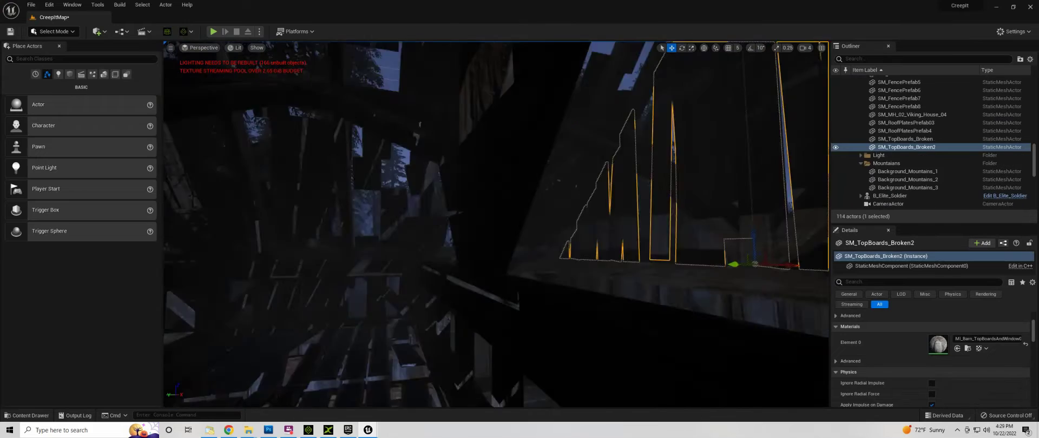
right_click_drag(526, 283, 573, 279)
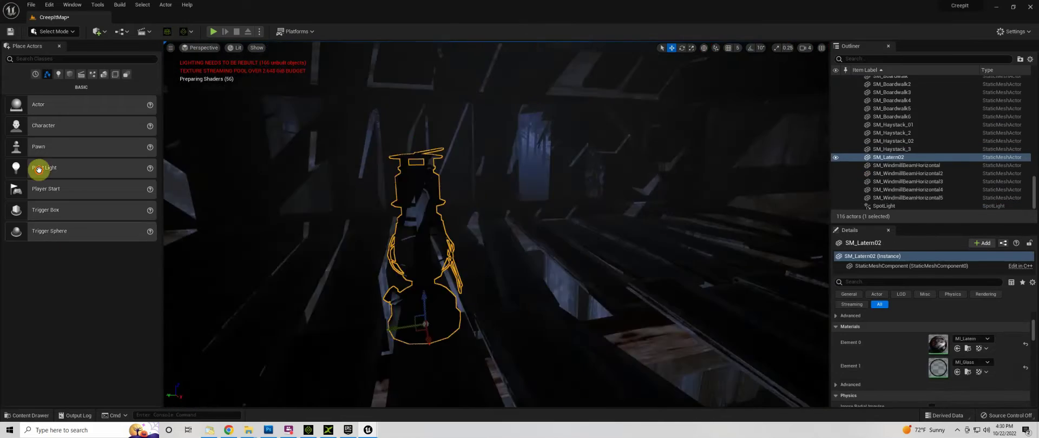
Add a yellow point light at the lantern and slide SM_WindmillStairs along Y and X.
left_click_drag(42, 168, 420, 149)
left_click(937, 405)
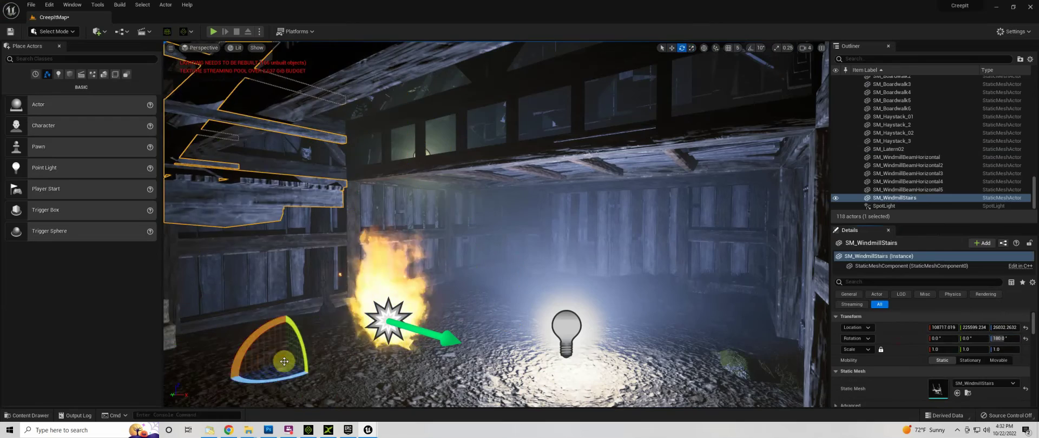
left_click_drag(389, 323, 493, 269, "shift")
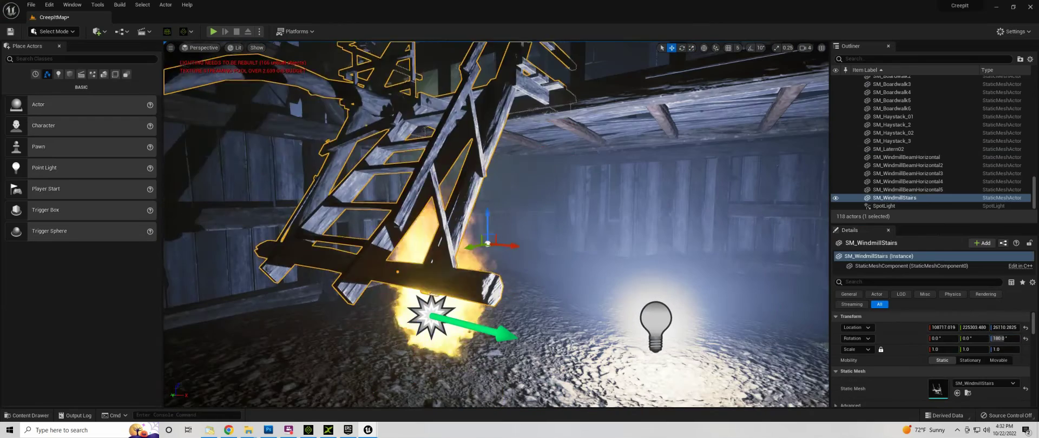
left_click_drag(388, 238, 384, 294, "shift")
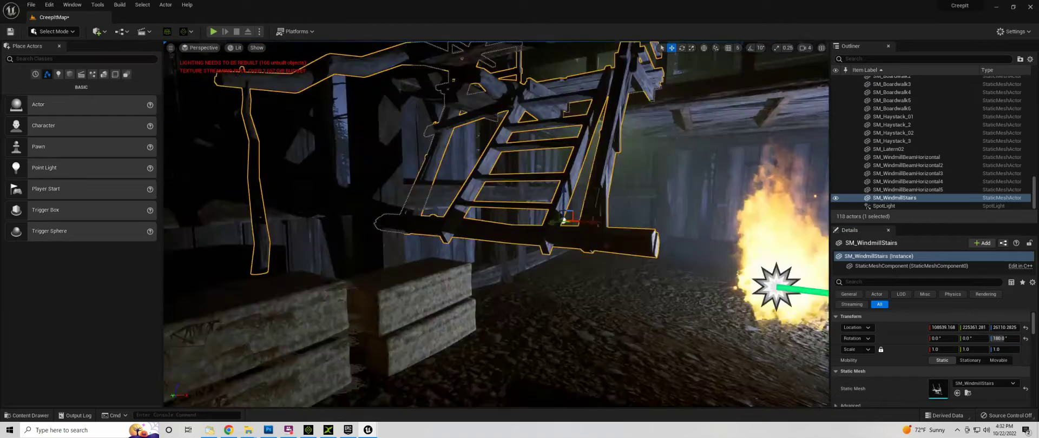
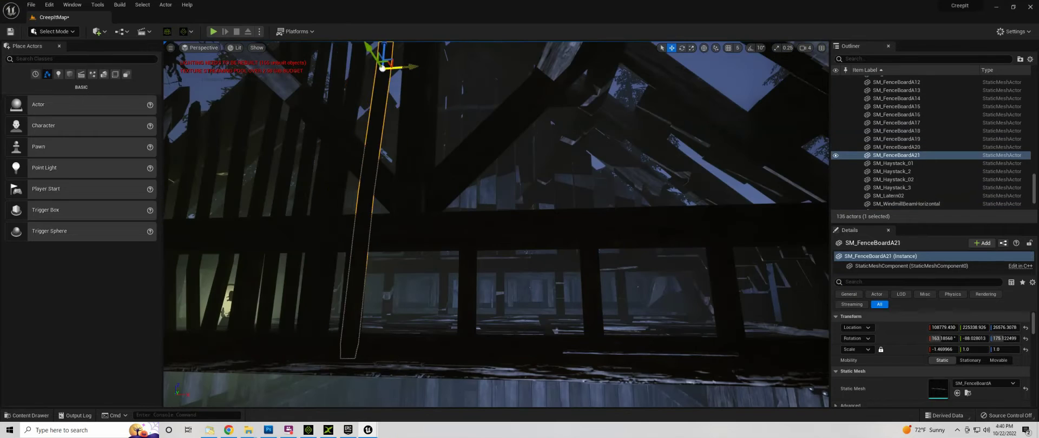
Select the fence board rows in the Outliner, undoing an accidental duplicate board.
left_click(323, 177, "ctrl")
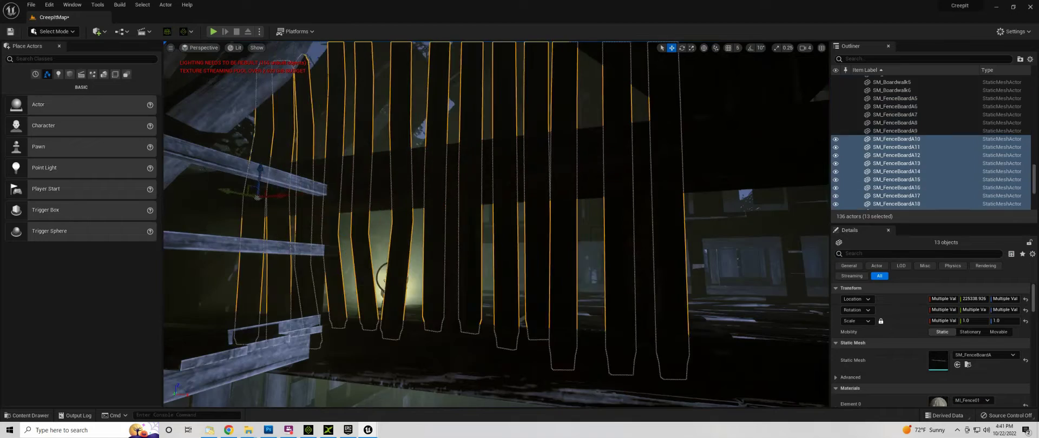
right_click(725, 222)
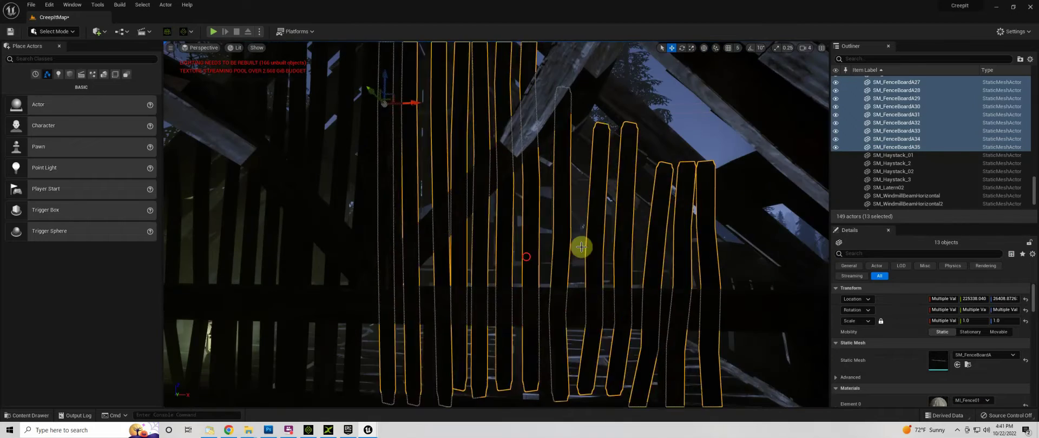
left_click_drag(579, 243, 785, 287, "alt")
key("ctrl+z")
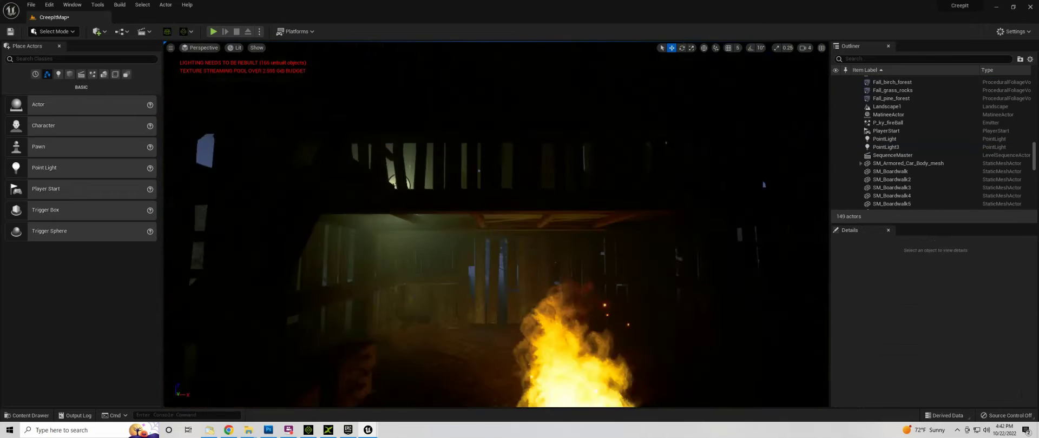
double_click(890, 171)
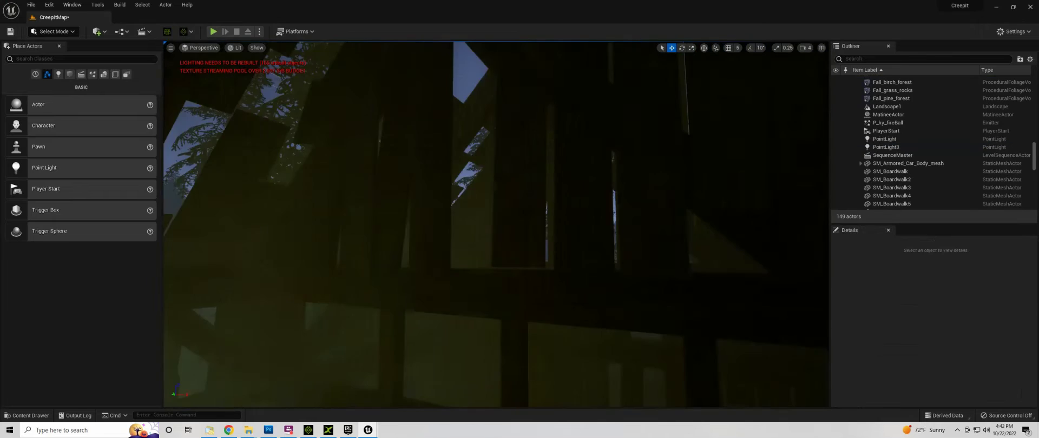
scroll(897, 133, "down", 5)
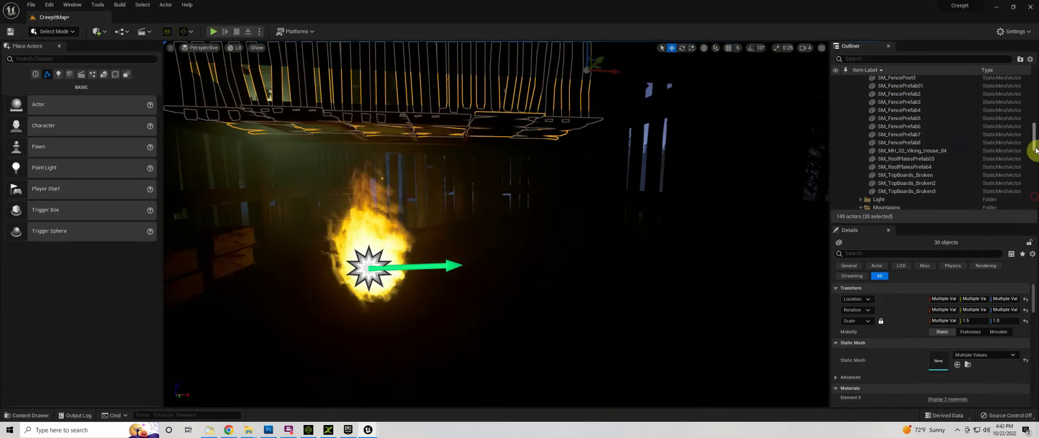
Gather the remaining fence boards, discard an unnamed new folder, and select the haystacks and windmill beams.
key("ctrl+z")
key("ctrl+z")
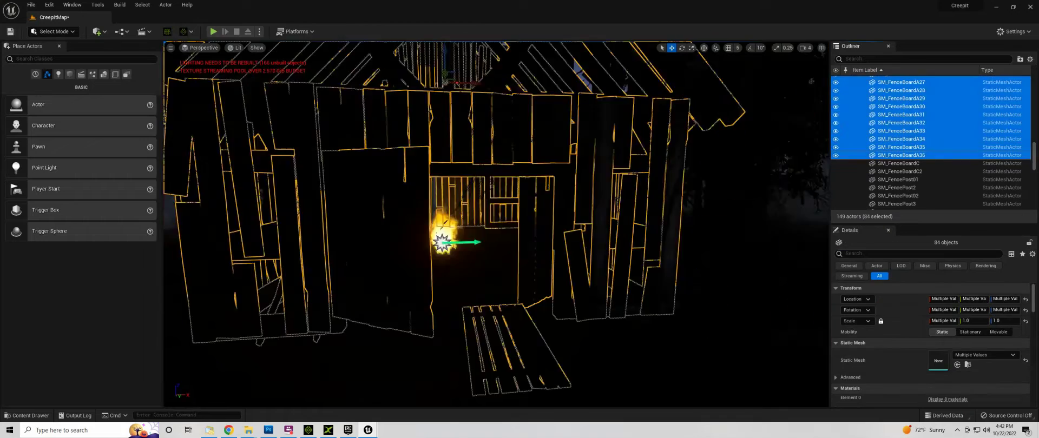
key("ctrl+z")
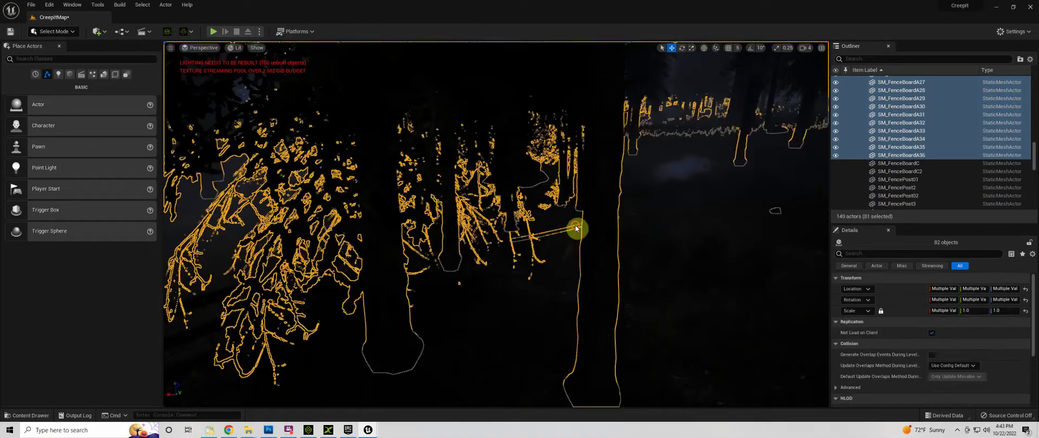
key("ctrl+z")
key("ctrl+z")
key("ctrl+z")
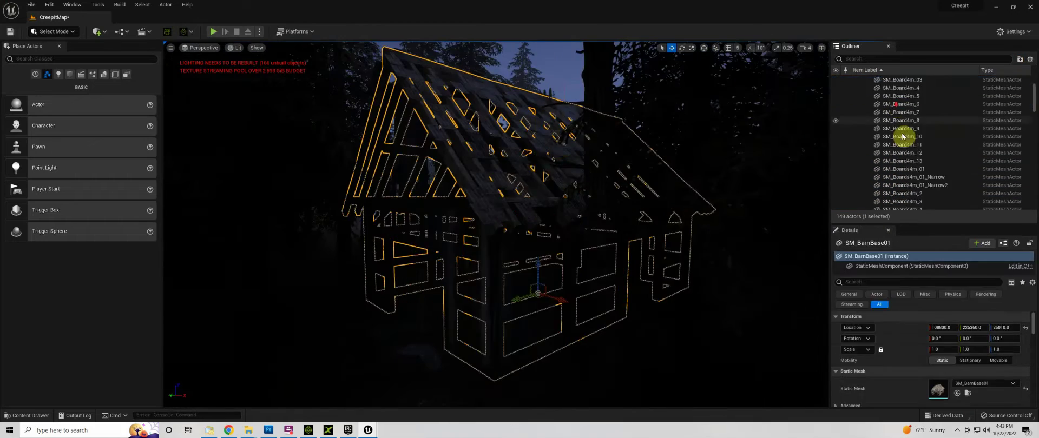
key("ctrl+z")
key("ctrl+z")
key("ctrl+z")
key("ctrl+z")
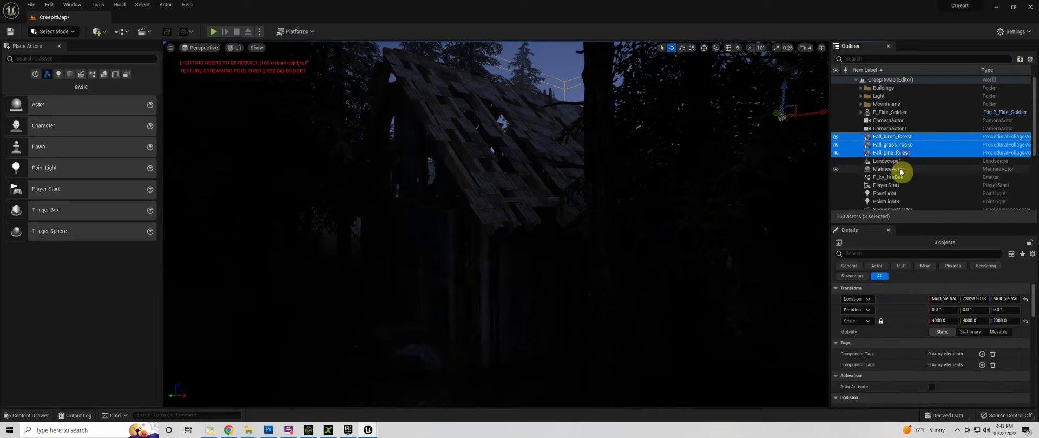
key("ctrl+z")
key("ctrl+z")
key("ctrl+z")
key("ctrl+z")
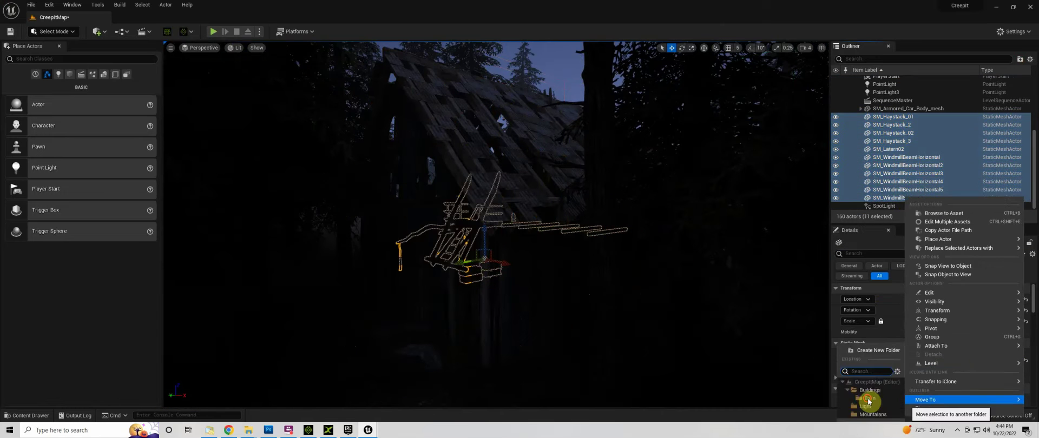
key("ctrl+z")
Select the god-ray spotlight, review its Light settings, and focus on P_ky_fireBall.
key("ctrl+z")
key("ctrl+z")
key("ctrl+z")
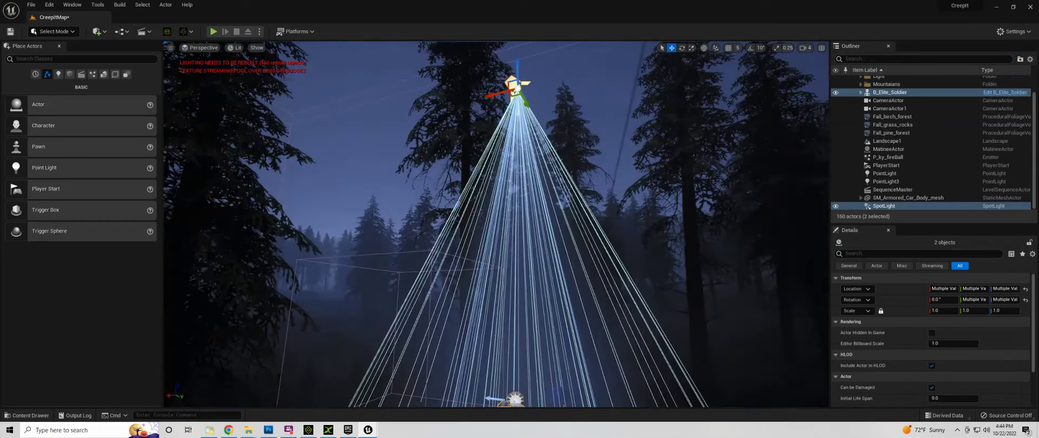
key("ctrl+z")
key("ctrl+z")
key("ctrl+z")
key("ctrl+z")
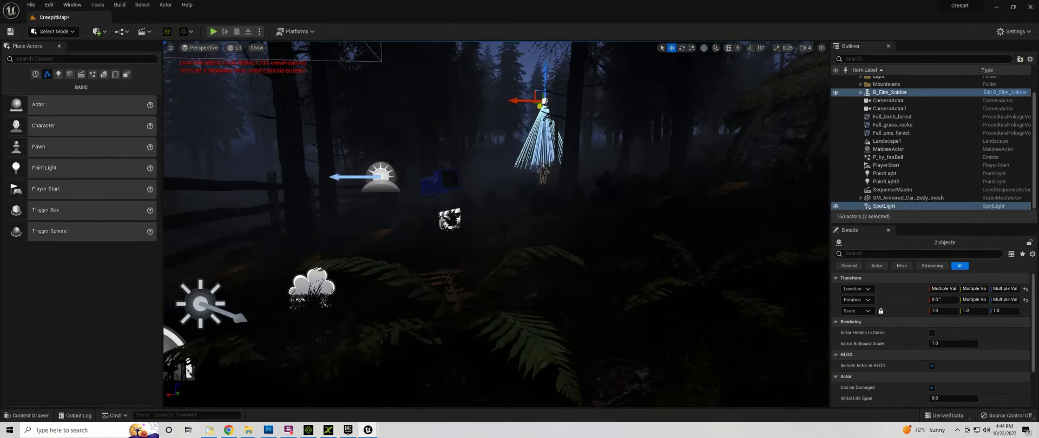
left_click(524, 57)
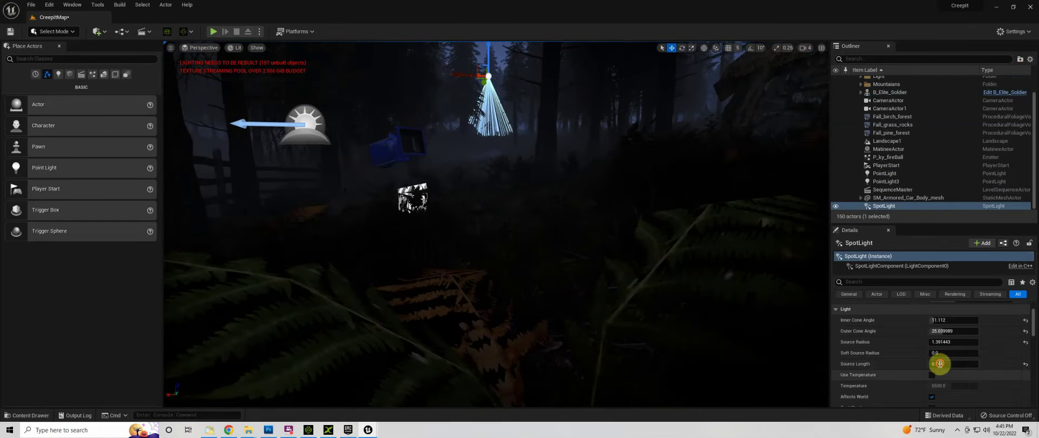
scroll(917, 369, "down", 5)
scroll(916, 369, "down", 5)
double_click(896, 160)
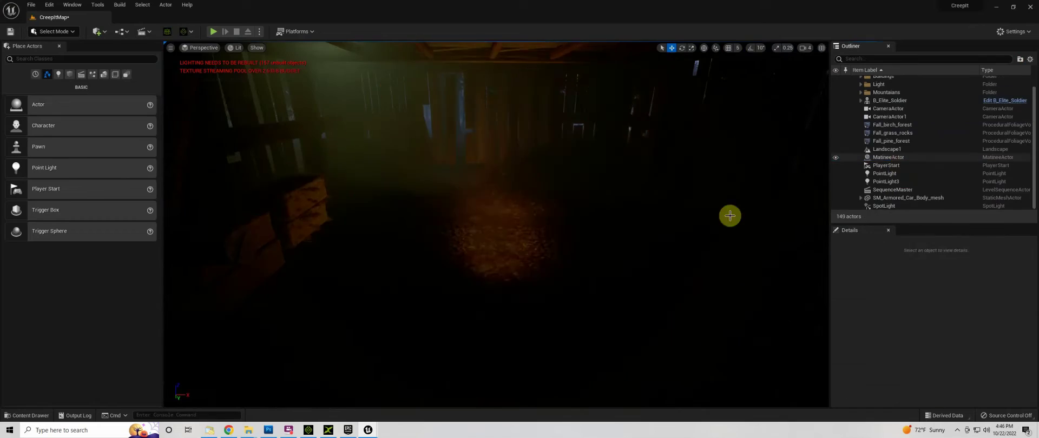
Select the wooden guard rail and sculpt the barn floor in Landscape Mode.
left_click(456, 215)
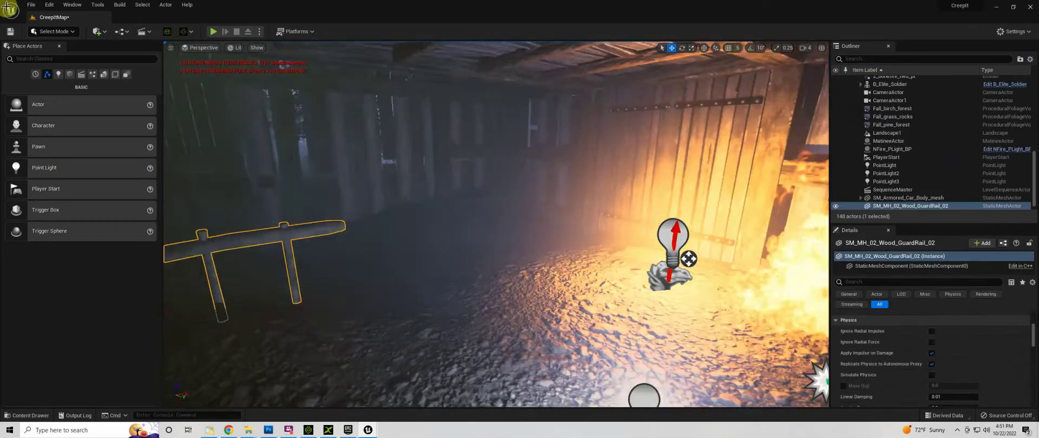
left_click(997, 325)
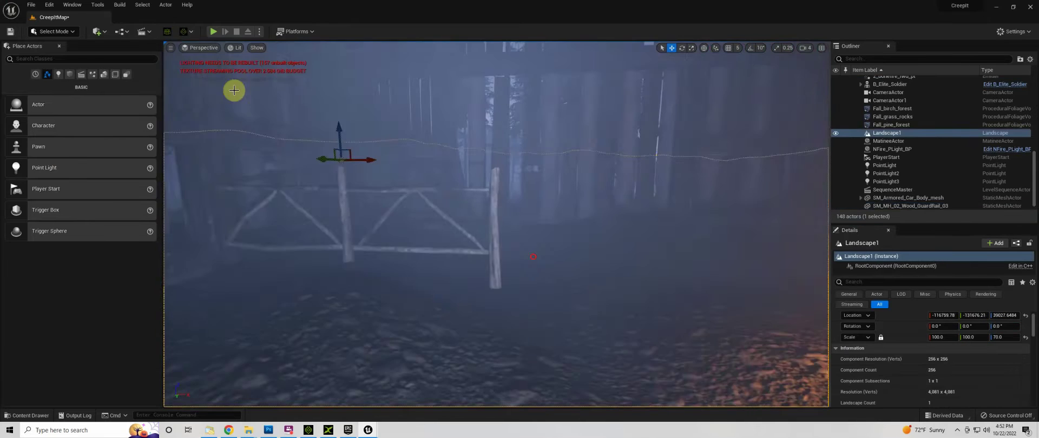
key("shift+2")
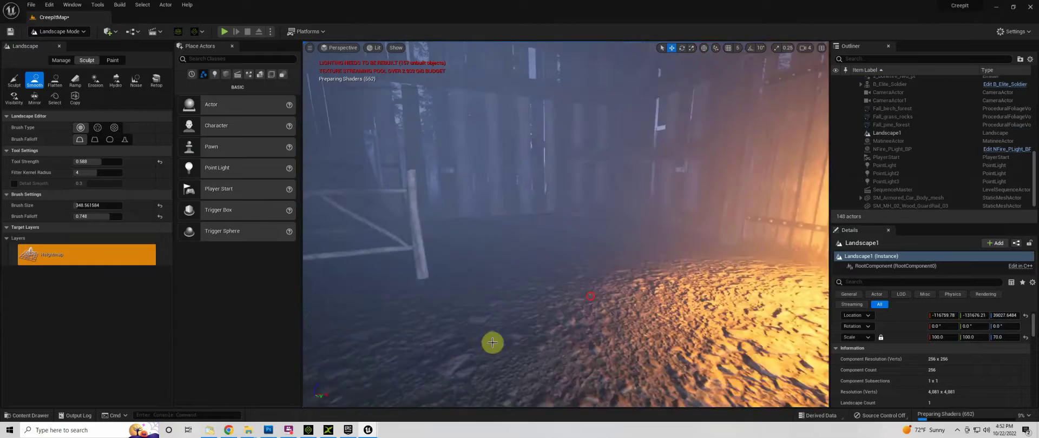
key("shift+1")
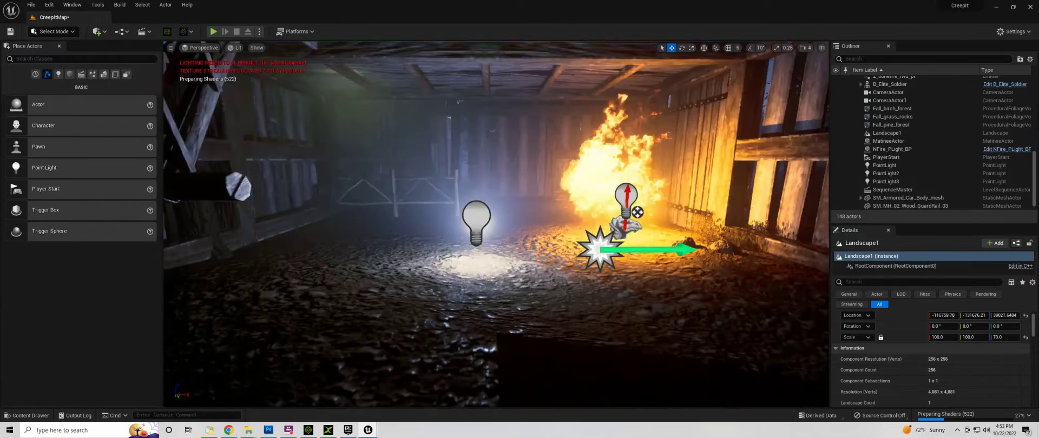
left_click(54, 31)
left_click(52, 51)
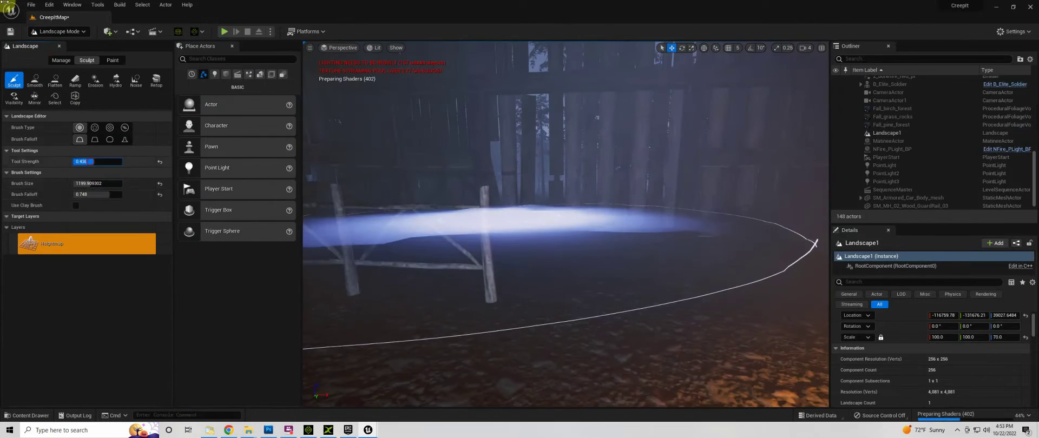
key("shift+1")
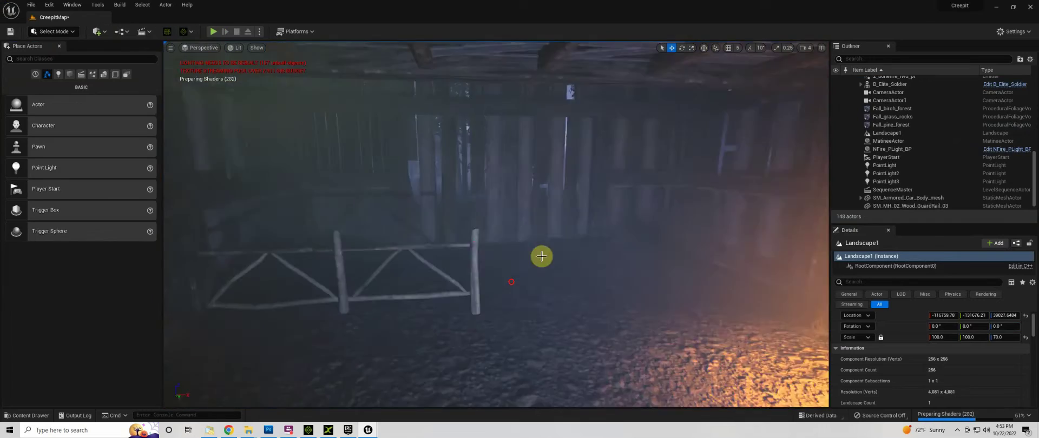
Select the new guard rail and the bonfire effect, then save the level and assets.
left_click(464, 273)
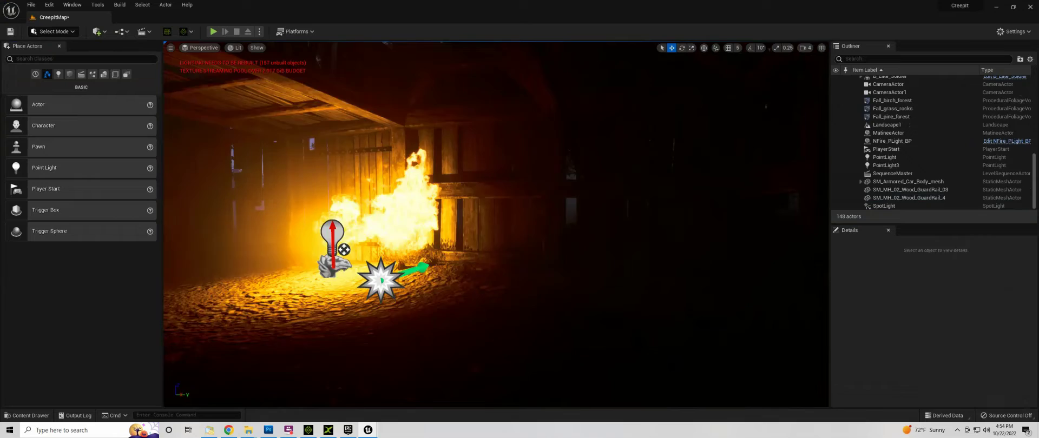
left_click(660, 227)
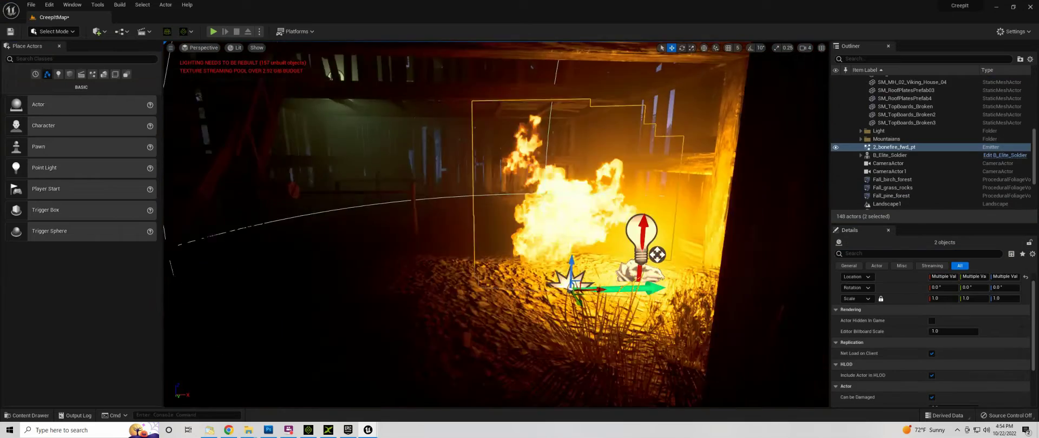
key("ctrl+shift+s")
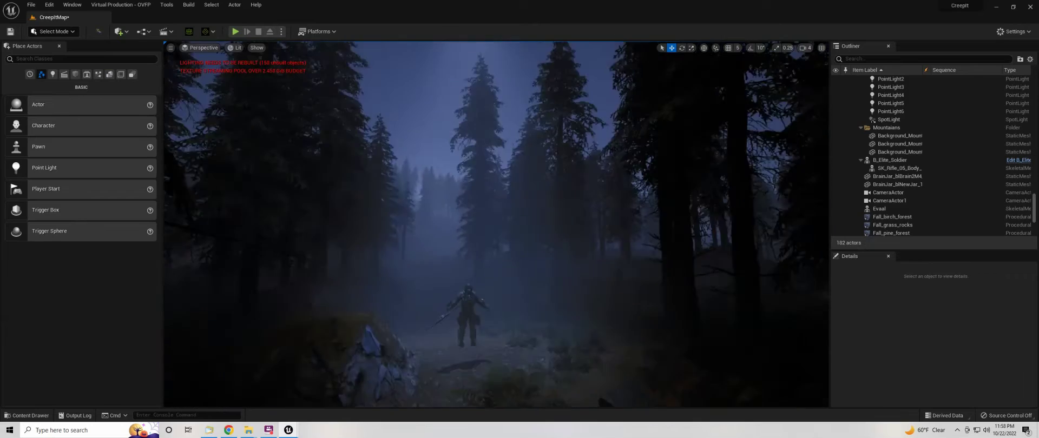
Give B_Elite_Soldier RepelLand_Anim_Retargeted and add the rifle physics asset and spawnable SK Rifle 05 Body tracks.
double_click(886, 122)
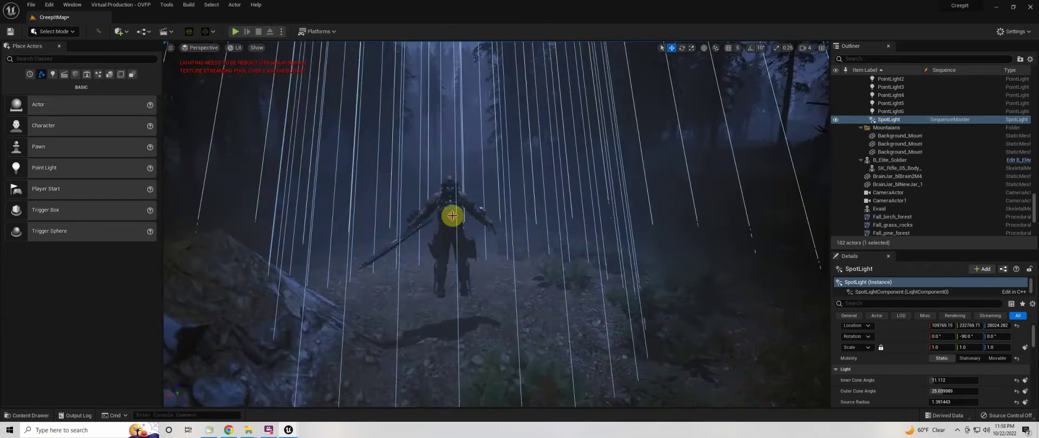
left_click(456, 220)
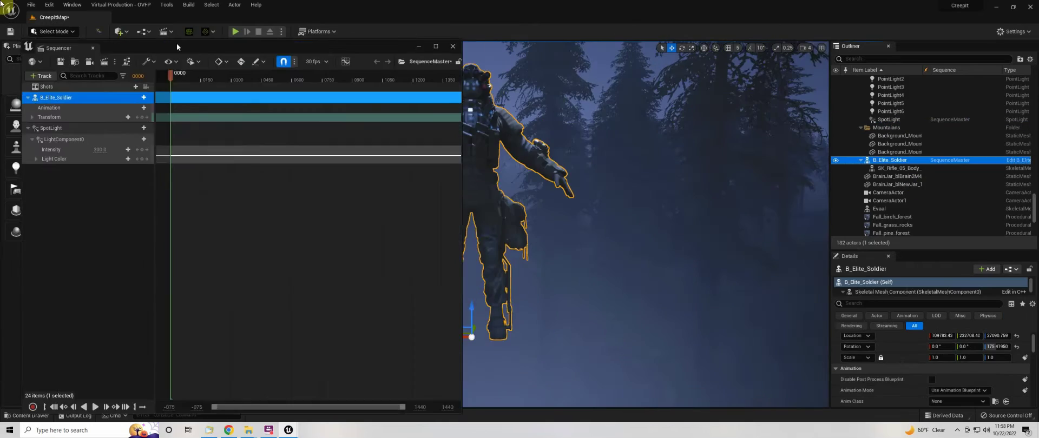
left_click(131, 110)
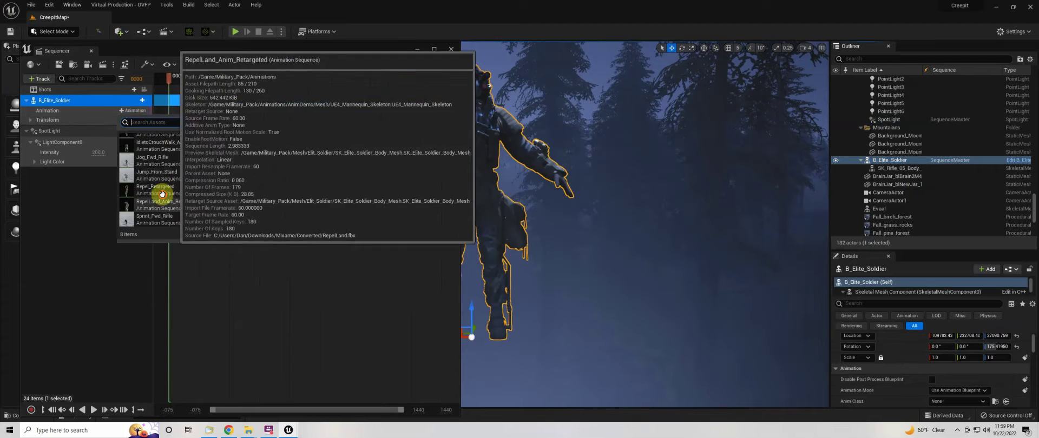
left_click(162, 193)
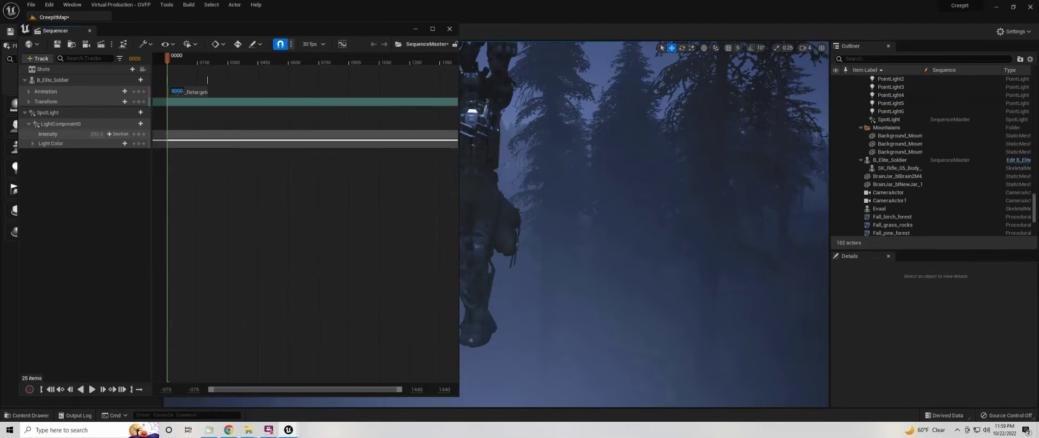
left_click_drag(898, 168, 70, 167)
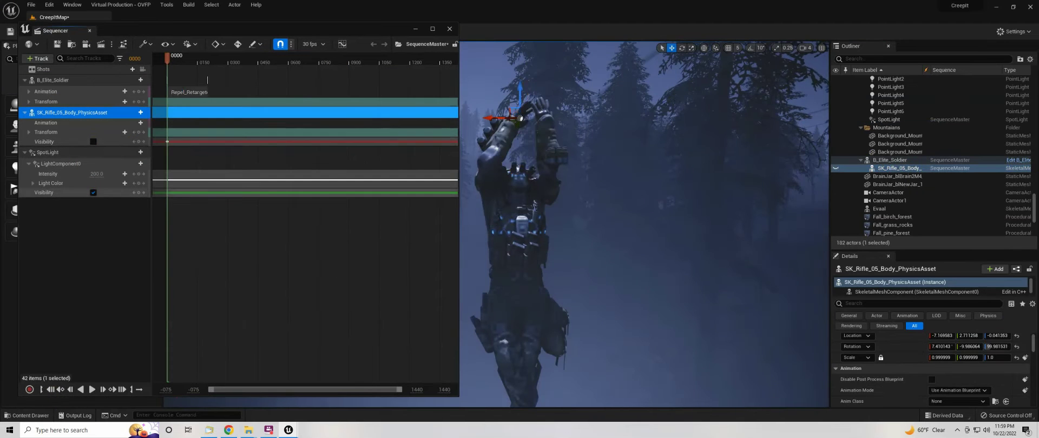
left_click_drag(909, 204, 67, 89)
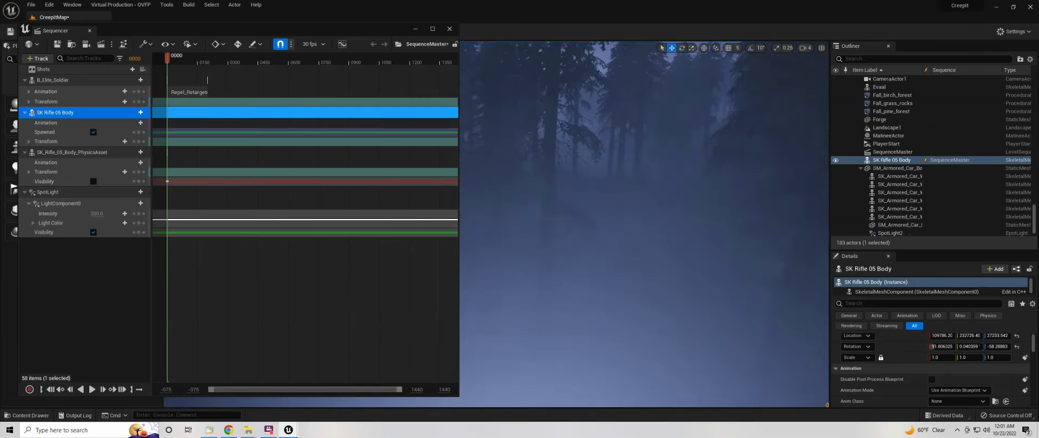
Attach the rifle to a bone on B_Elite_Soldier and key its visibility at frame 0.
left_click_drag(888, 160, 890, 103)
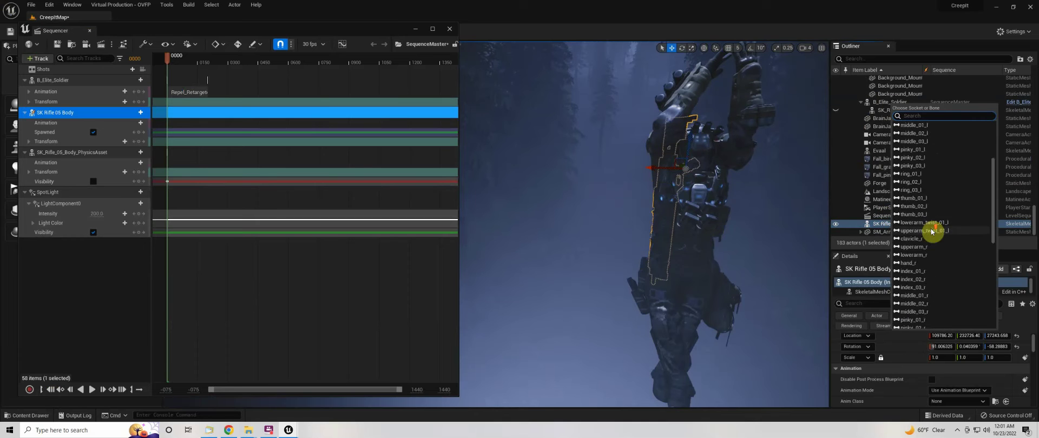
left_click(931, 232)
left_click(140, 114)
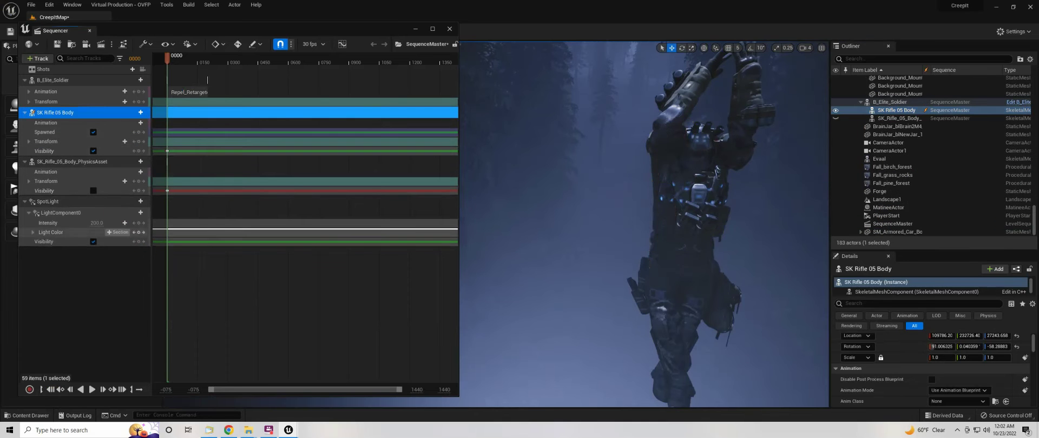
Select the soldier in Sequencer and scrub his animation to around frame 192.
left_click(206, 65)
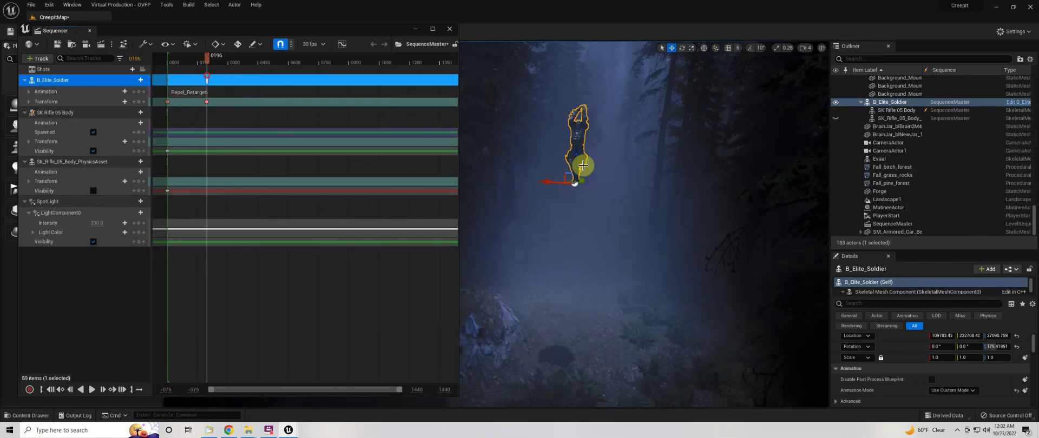
mouse_move(207, 57)
left_mouse_down()
mouse_move(177, 67)
mouse_move(168, 54)
left_mouse_up()
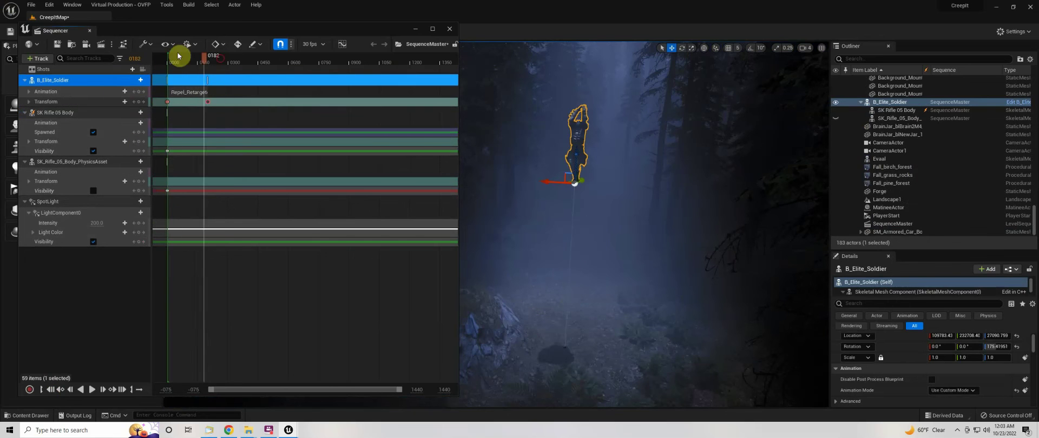
left_click(29, 102)
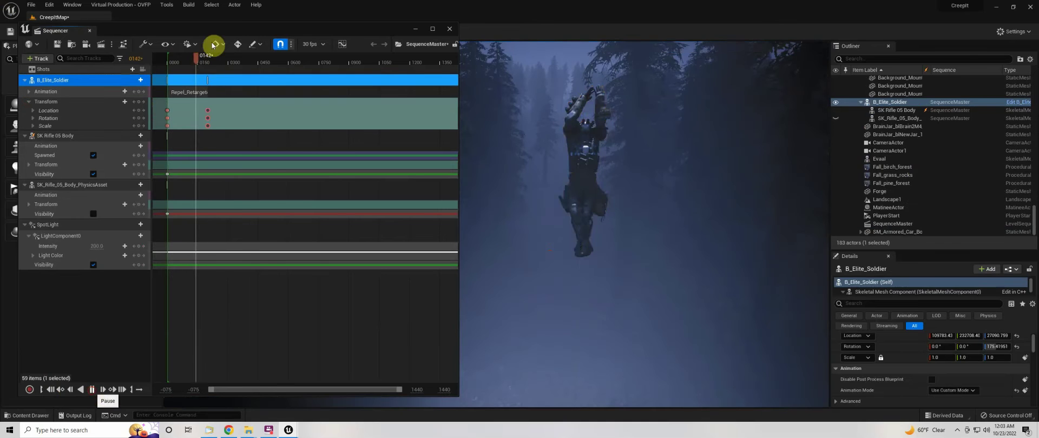
left_click(206, 63)
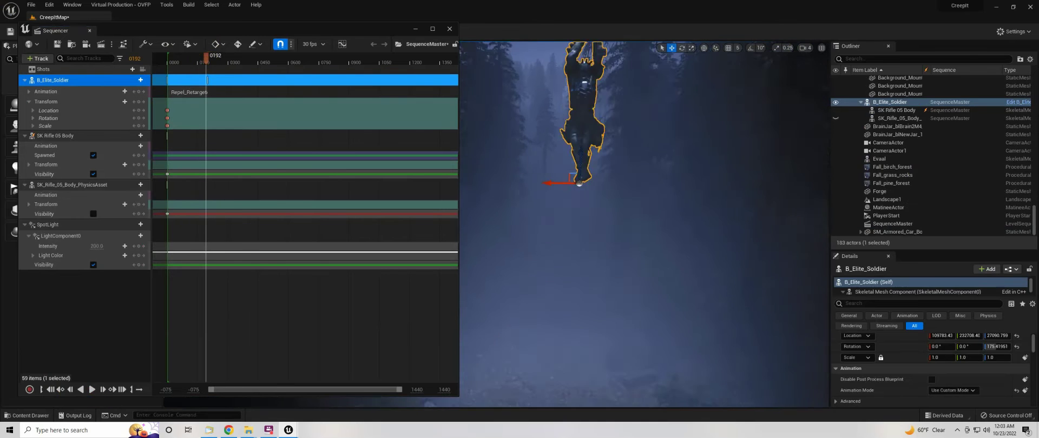
Add a Repel animation section to the soldier's Animation track at frame 196.
left_click(30, 93)
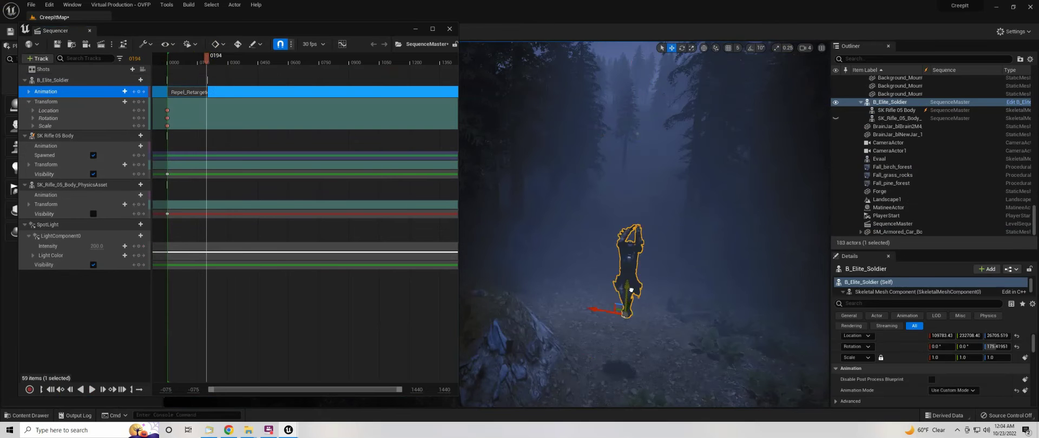
left_click_drag(202, 67, 207, 65)
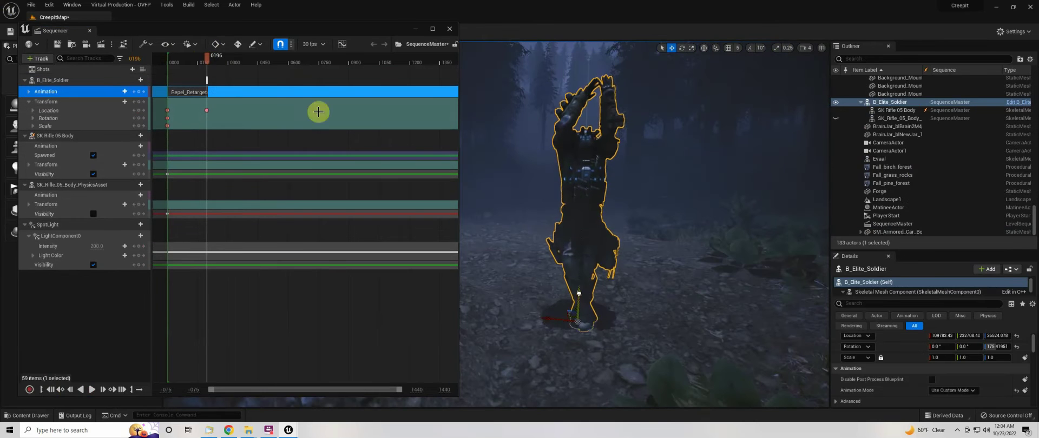
left_click(125, 91)
left_click(137, 170)
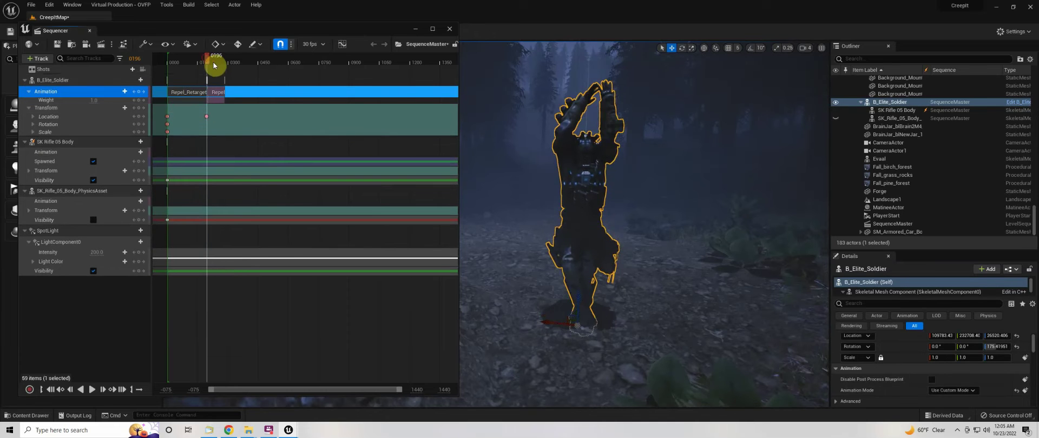
left_click_drag(216, 64, 200, 59)
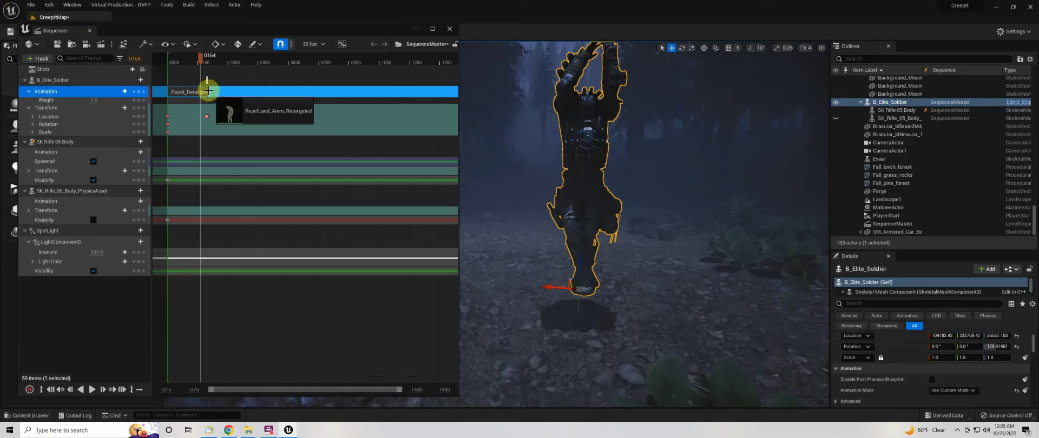
Reposition the Repel clip and key the soldier's location at about frame 256.
mouse_move(209, 91)
left_mouse_down()
mouse_move(222, 114)
mouse_move(212, 115)
left_mouse_up()
left_click(209, 60)
left_click(570, 262)
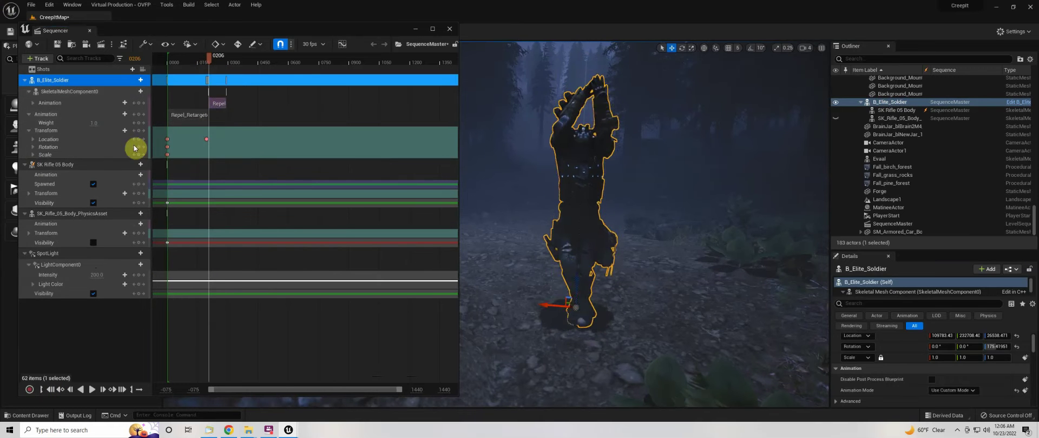
left_click_drag(215, 64, 220, 62)
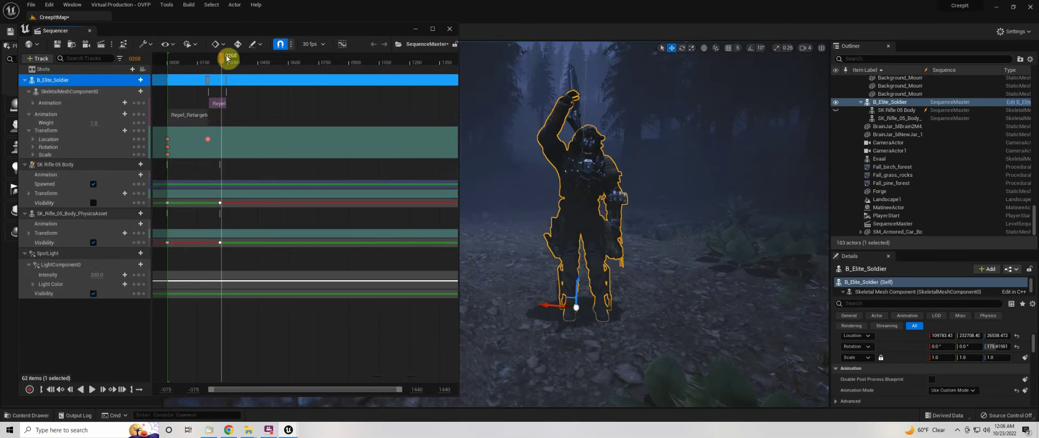
left_click_drag(230, 58, 226, 62)
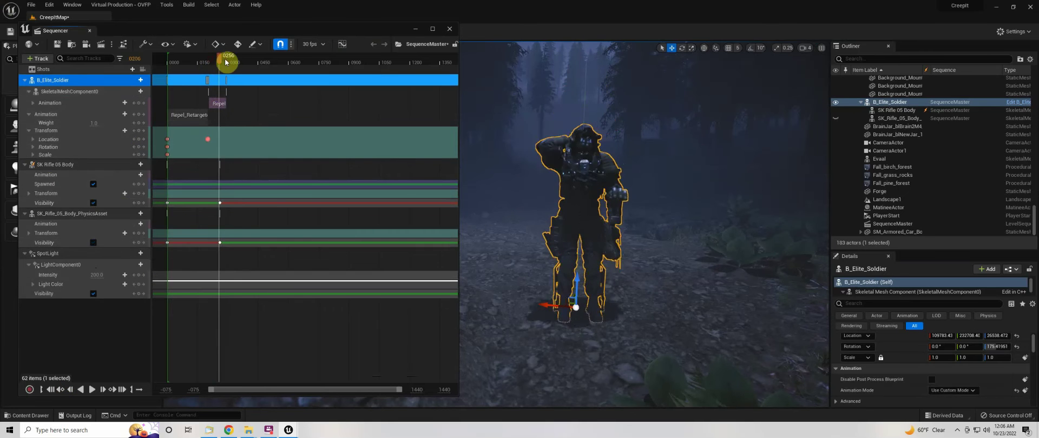
left_click(142, 118)
Add IdletoCrouchWalk after the landing and toggle the spotlight's visibility off and on.
left_click_drag(226, 106, 227, 109)
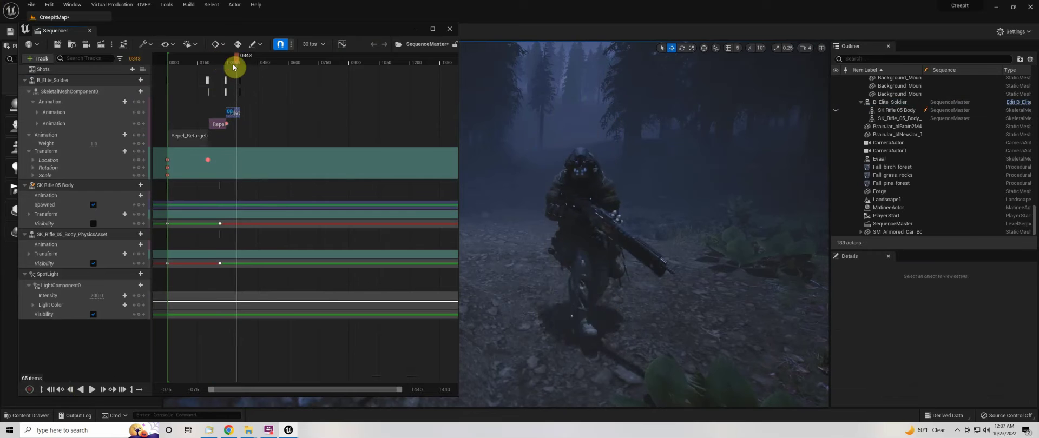
left_click_drag(235, 56, 234, 56)
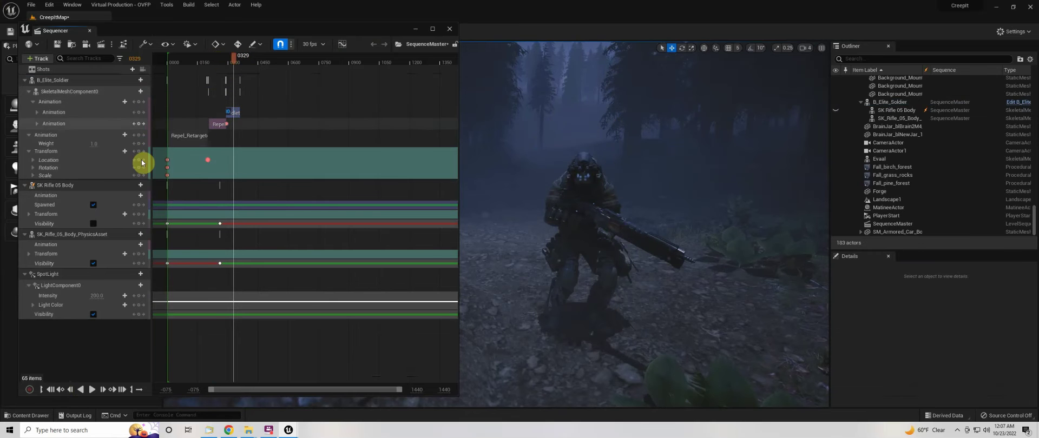
left_click(94, 316)
left_click(93, 314)
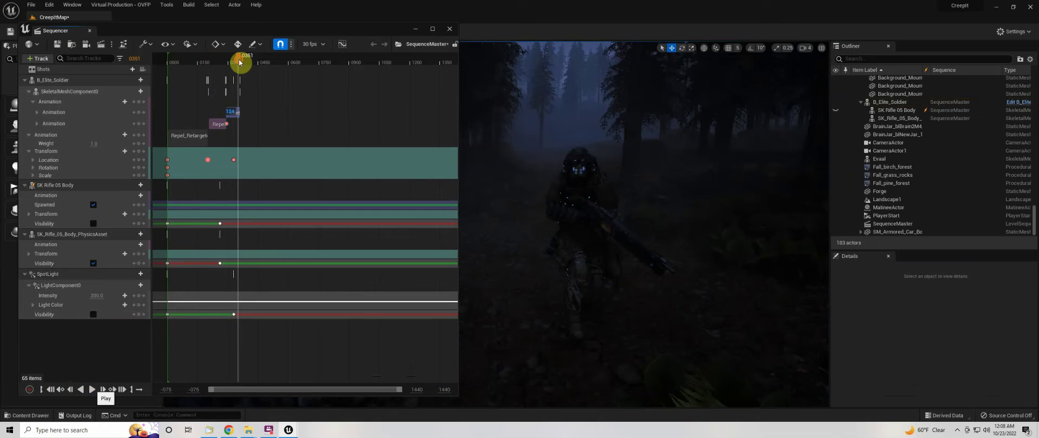
Shift the RepelLand clip to start at frame 200 and retime the nearby location key.
left_click_drag(239, 59, 208, 62)
left_click_drag(402, 389, 263, 389)
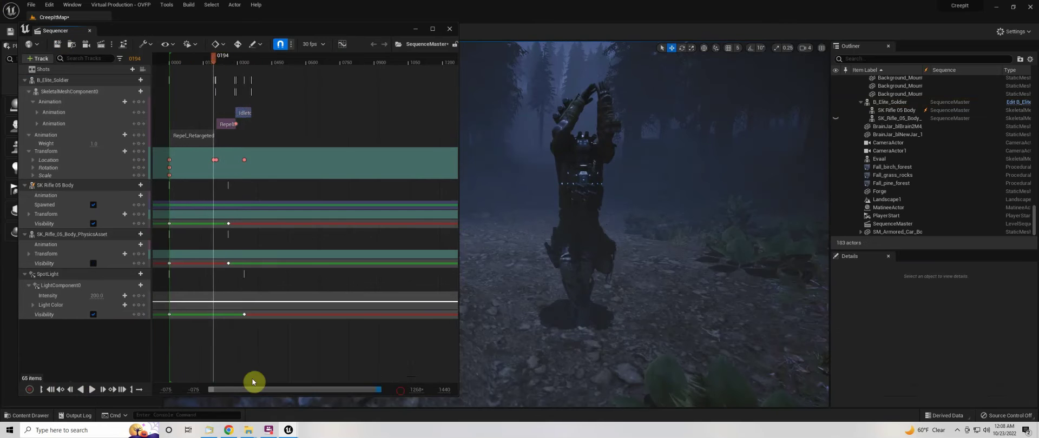
left_click(359, 157)
left_click_drag(381, 121, 377, 122)
left_click_drag(368, 159, 368, 159)
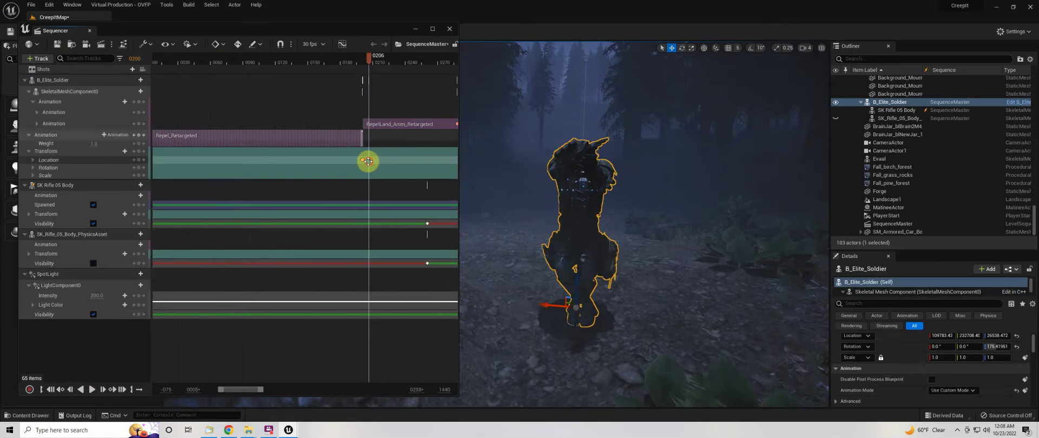
left_click_drag(348, 64, 394, 132)
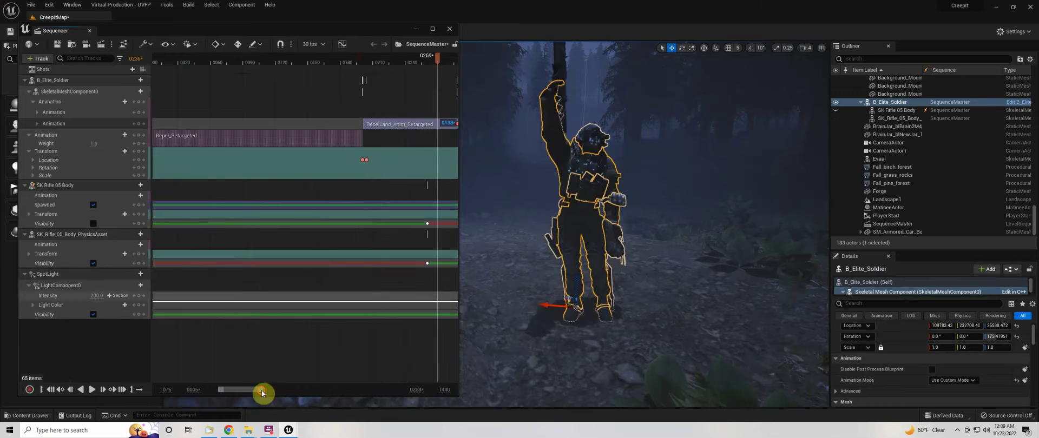
left_click_drag(264, 390, 286, 389)
left_click(340, 61)
left_click_drag(352, 69, 359, 60)
Lengthen the IdletoCrouchWalk clip to about frame 446 and set the time to 353.
left_click(387, 113)
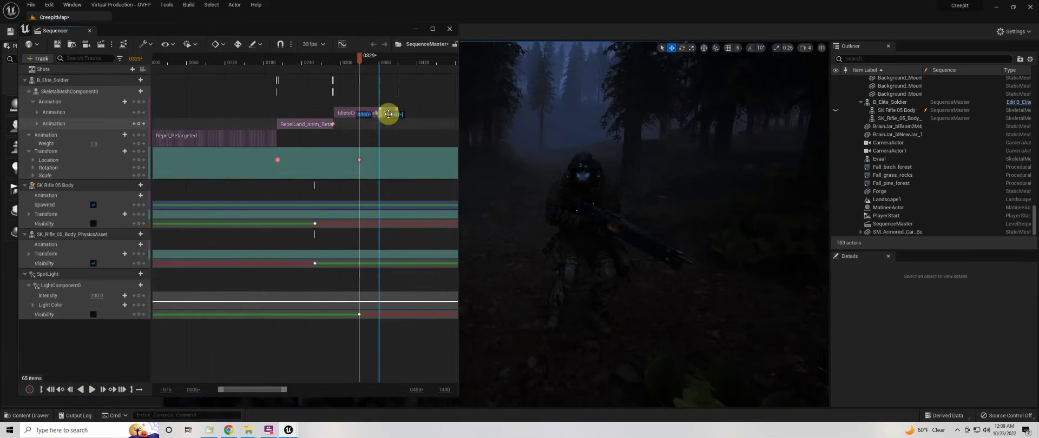
scroll(387, 112, "down", 3, "ctrl")
left_click_drag(253, 113, 276, 113)
left_click(253, 60)
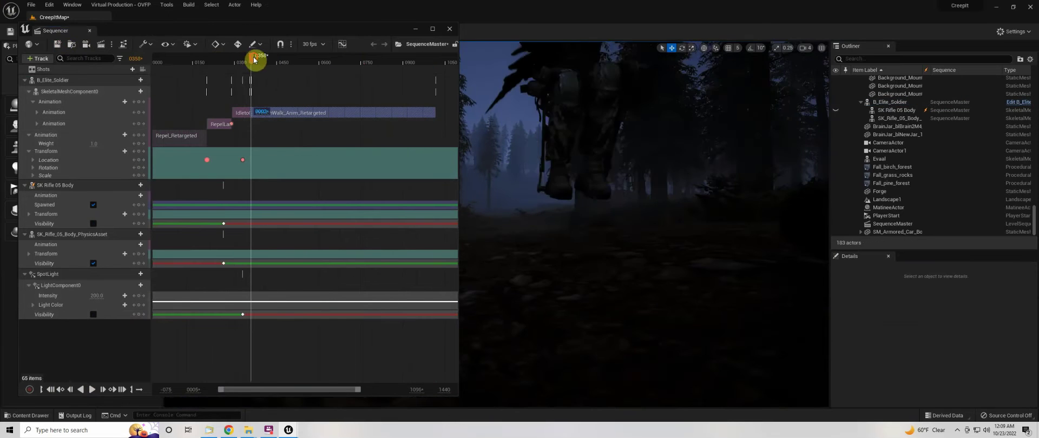
left_click_drag(253, 60, 255, 59)
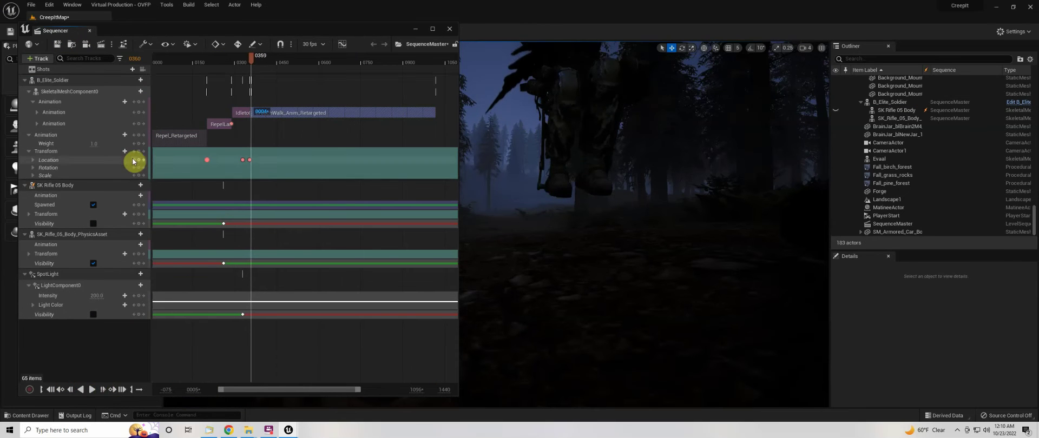
Rotate the rifle physics asset at frame 364 and key its new transform.
left_click(571, 105)
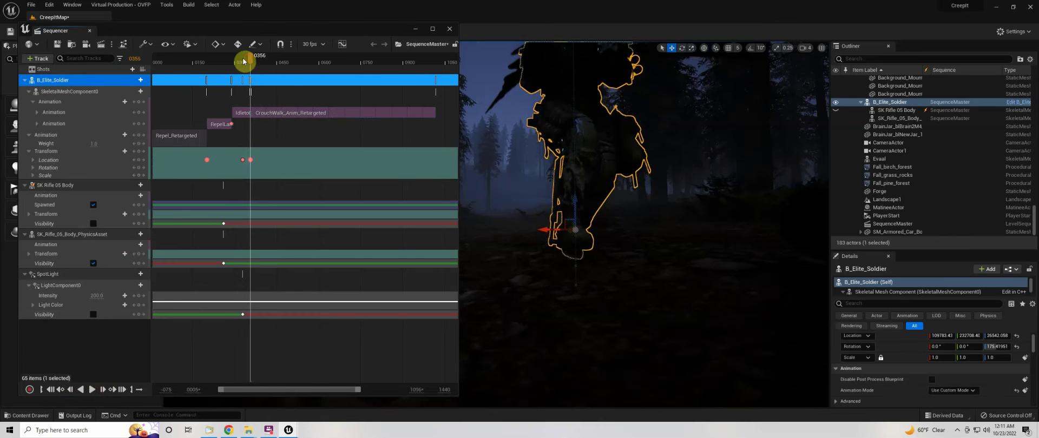
mouse_move(243, 61)
left_mouse_down()
mouse_move(260, 64)
mouse_move(250, 71)
left_mouse_up()
left_click(259, 55)
left_click(72, 234)
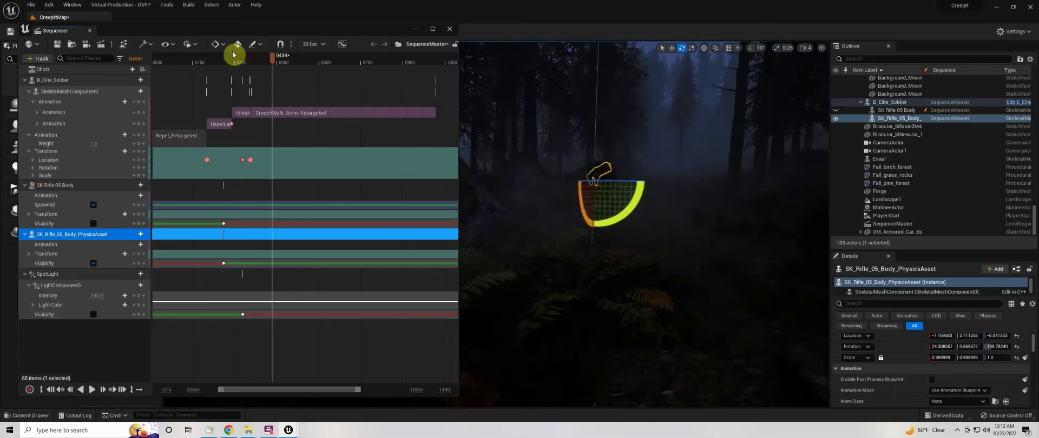
mouse_move(232, 54)
left_mouse_down()
mouse_move(259, 64)
mouse_move(236, 65)
mouse_move(253, 60)
left_mouse_up()
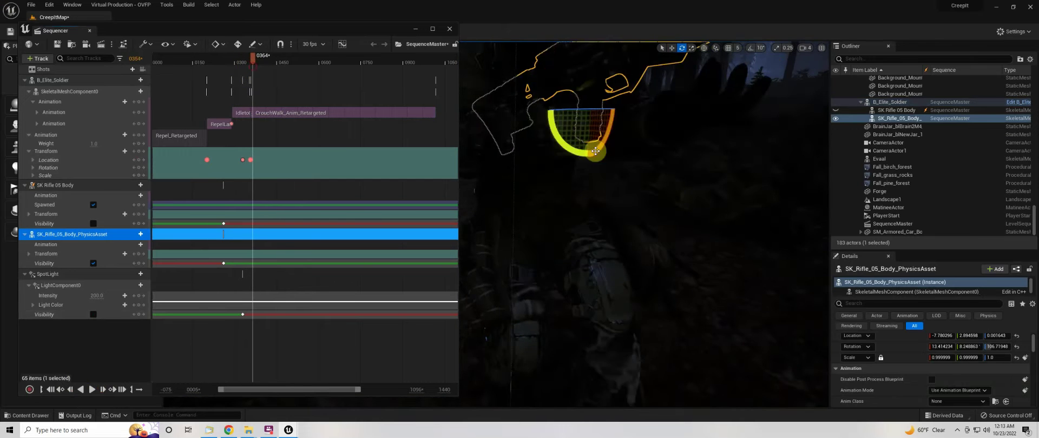
left_click_drag(527, 195, 541, 205)
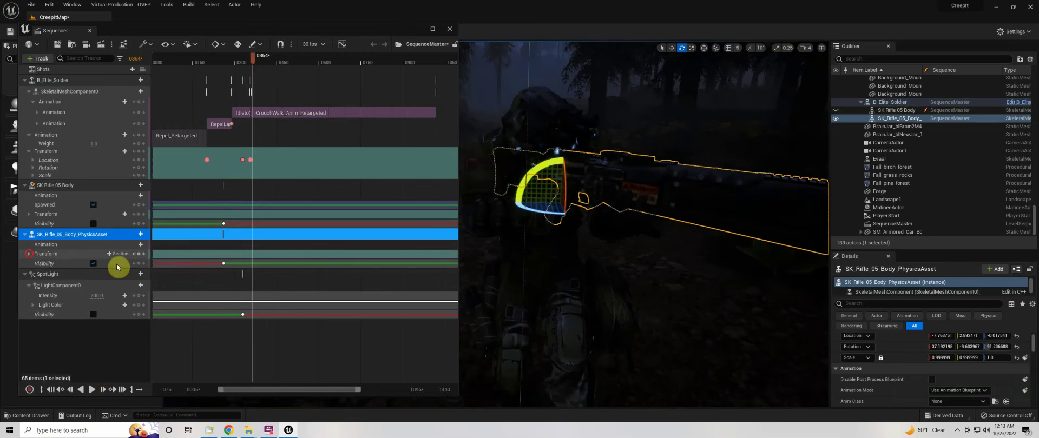
key("s")
left_click_drag(327, 77, 251, 98)
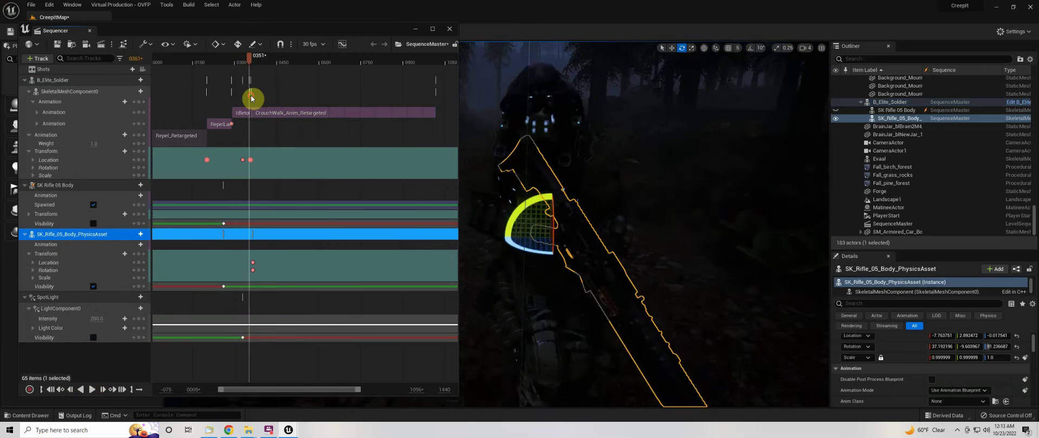
left_click_drag(349, 30, 74, 68)
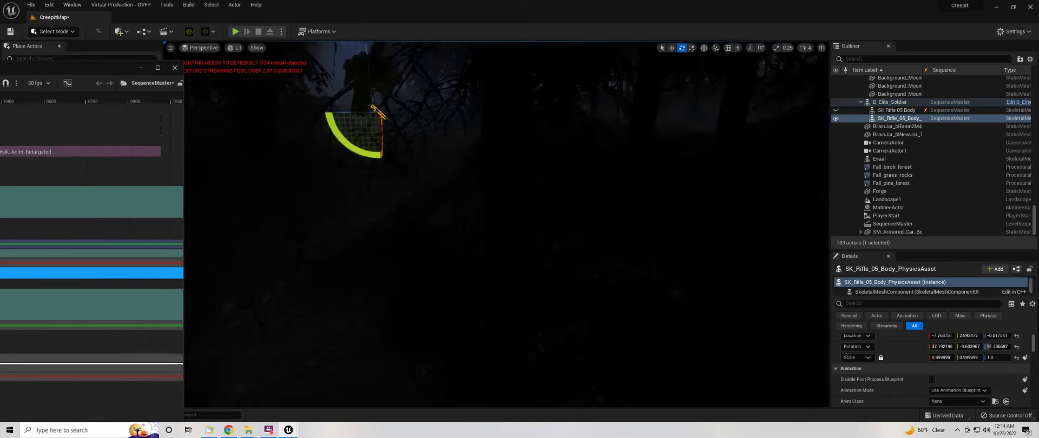
Place a point light in the viewport to brighten the night forest.
left_click(175, 67)
key("w")
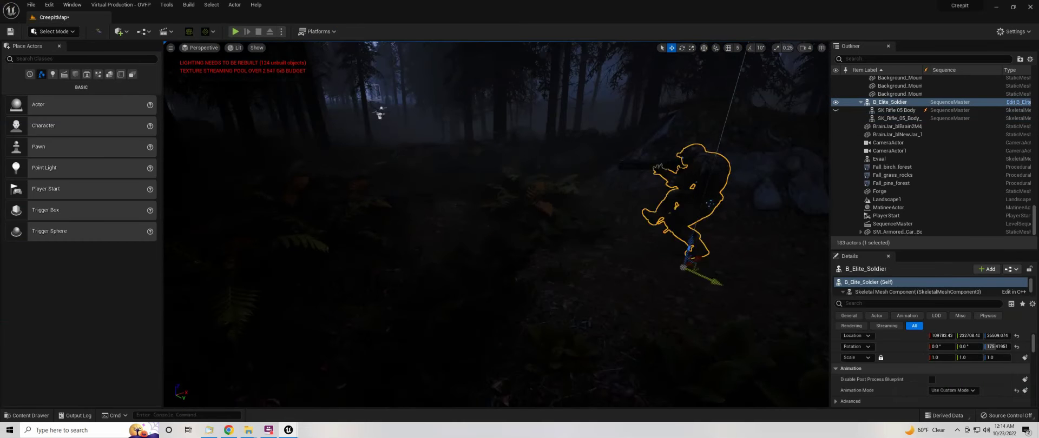
key("f")
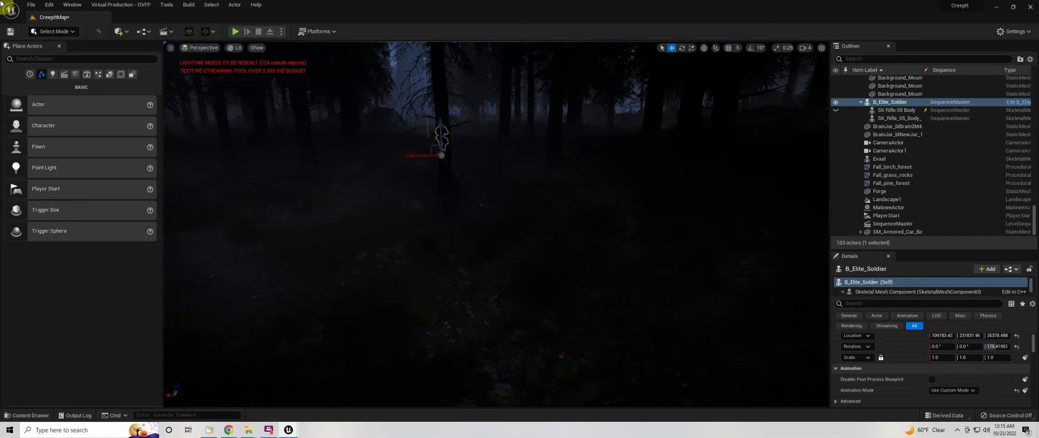
left_click_drag(44, 167, 389, 71)
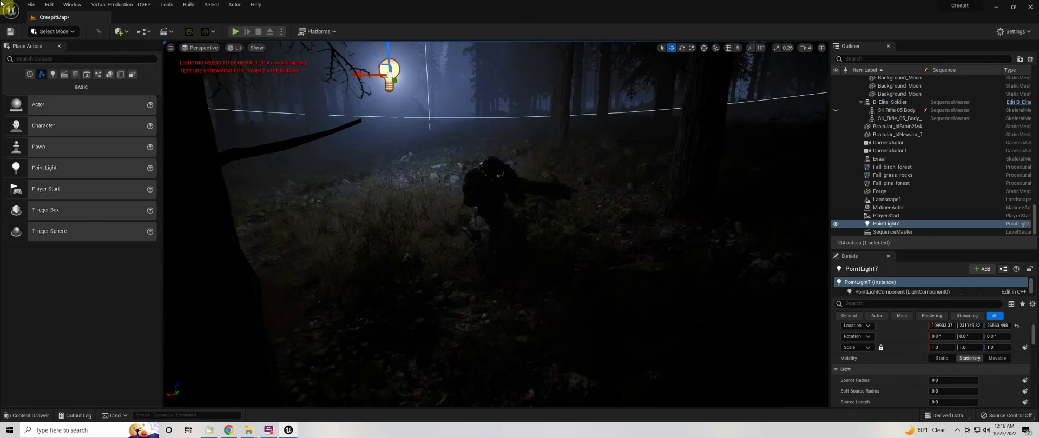
Move the elite soldier to a new spot on the slope with the gizmo.
left_click(491, 277)
key("f")
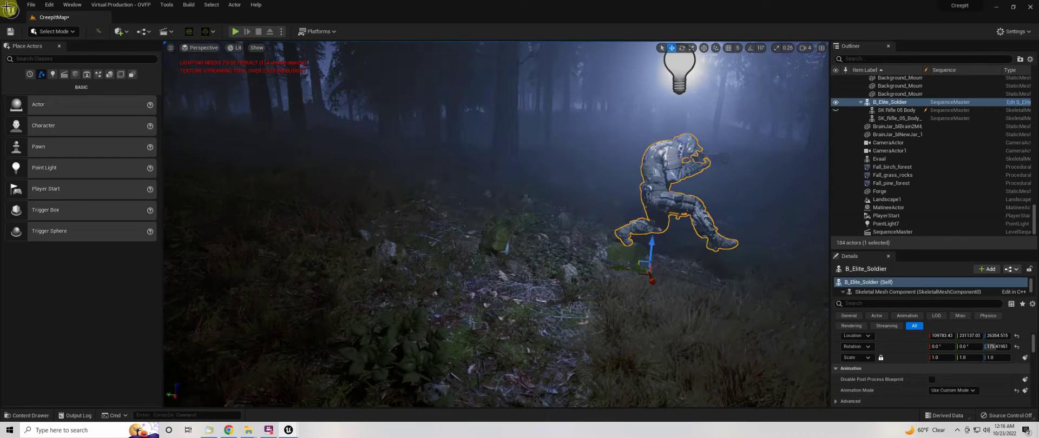
mouse_move(1, 2)
left_mouse_down()
mouse_move(475, 211)
mouse_move(543, 222)
left_mouse_up()
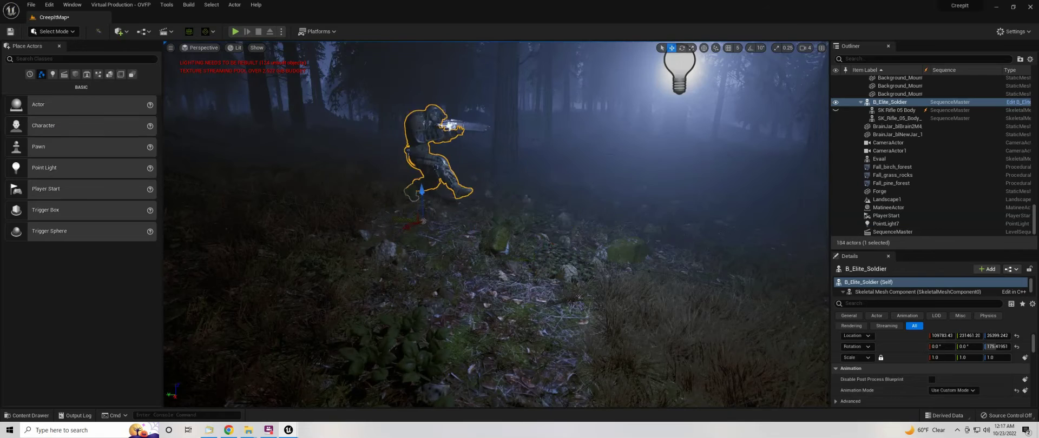
key("f")
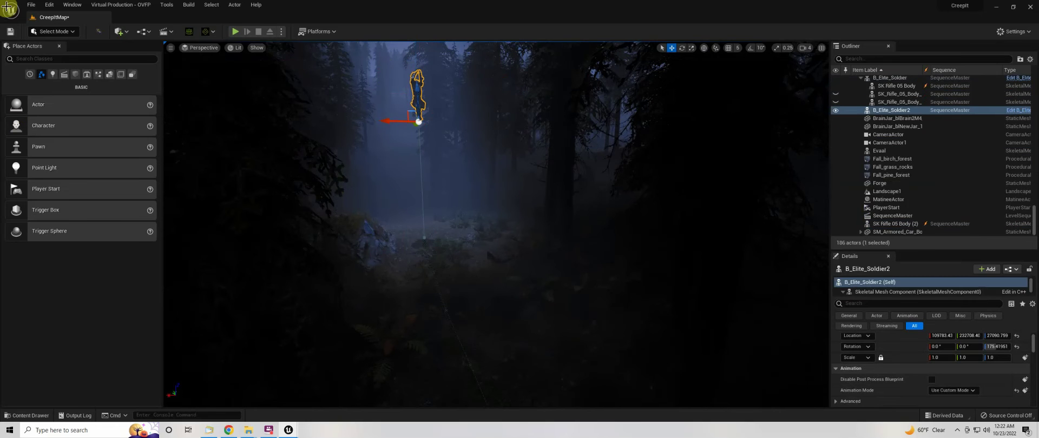
Select SpotLight5 on its own and hide it in the scene.
key("ctrl+z")
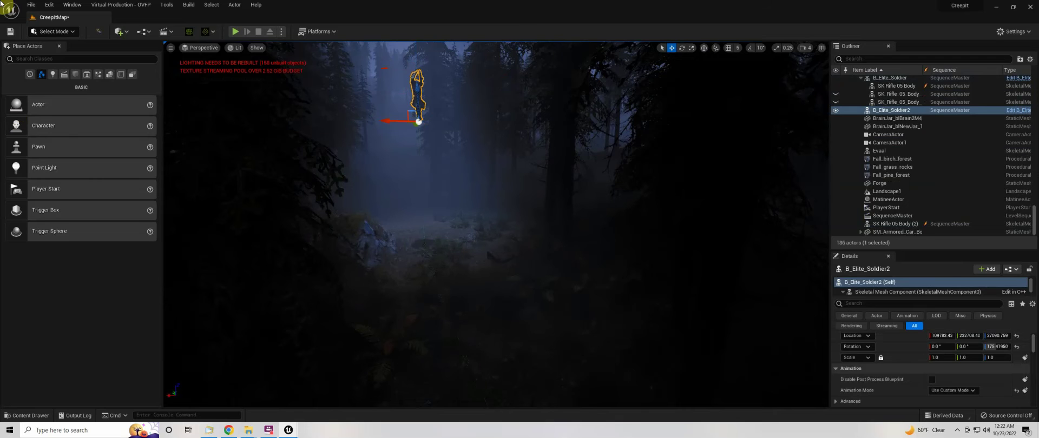
key("f")
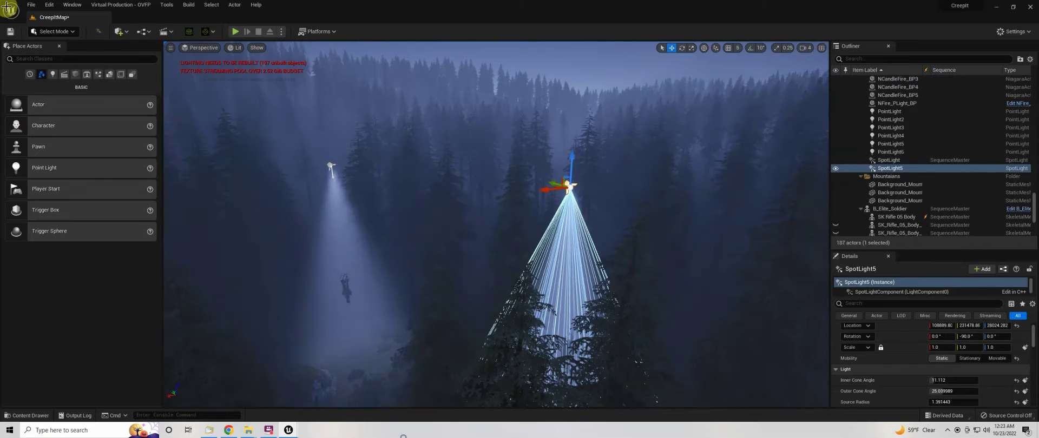
left_click(346, 289)
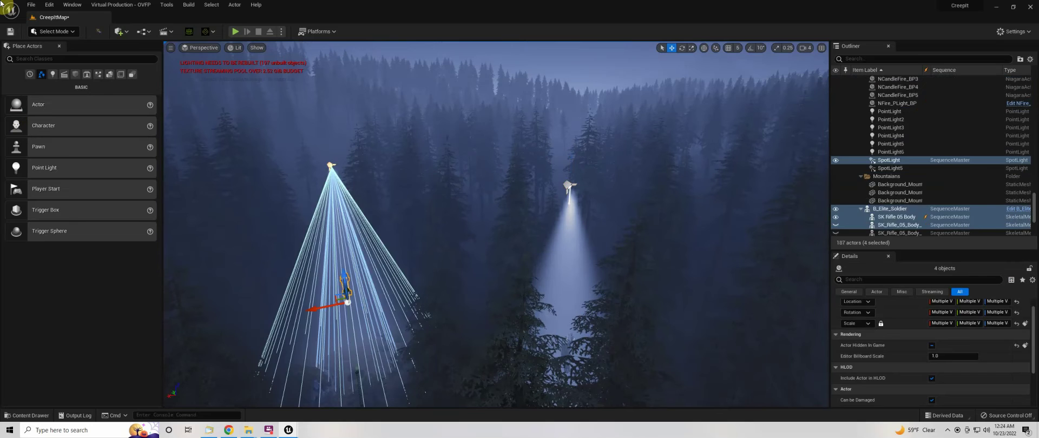
left_click(888, 160)
left_click(887, 169)
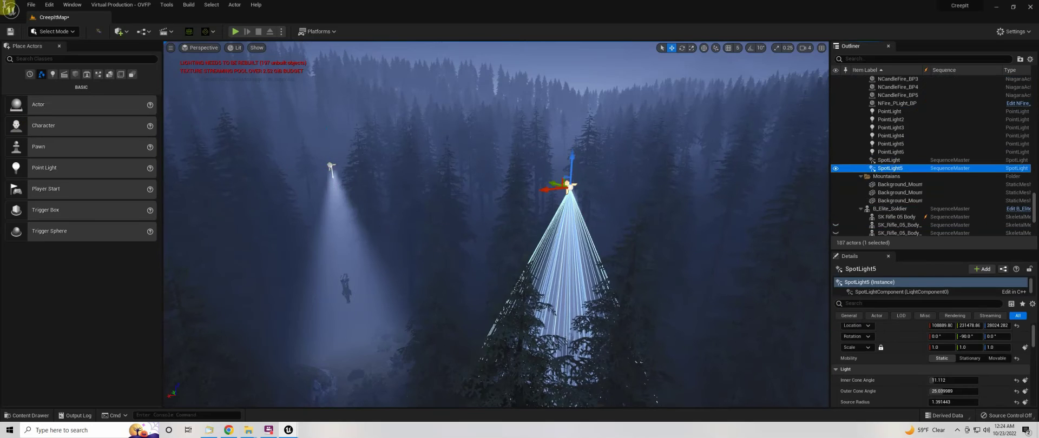
key("f")
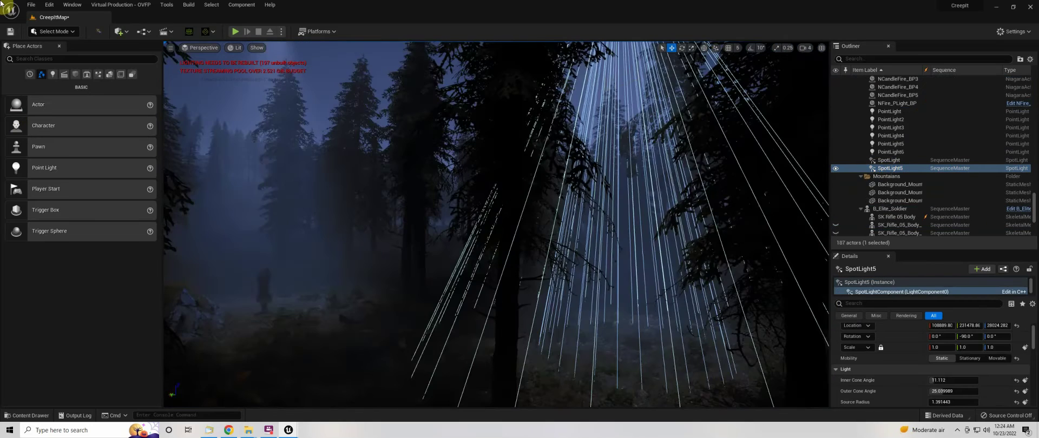
key("h")
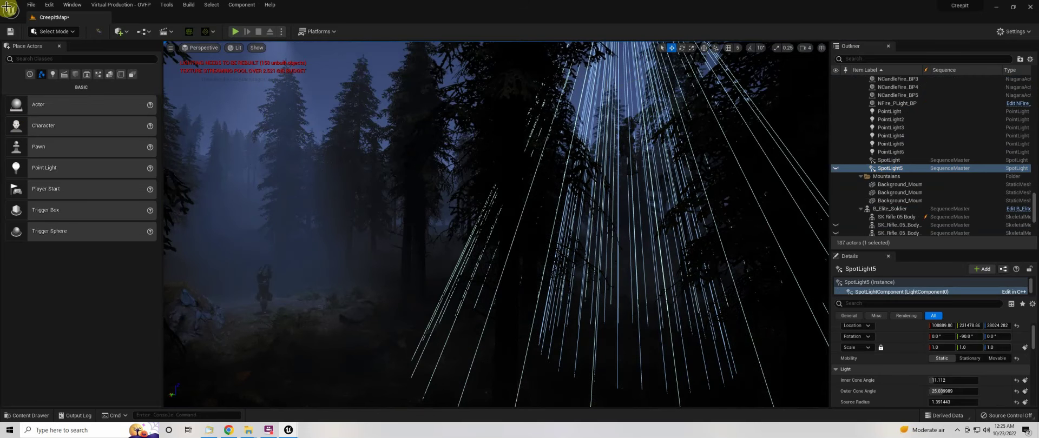
Review the second soldier's transform track at frame 0202, then select the rifle.
left_click(628, 146)
left_click(333, 118)
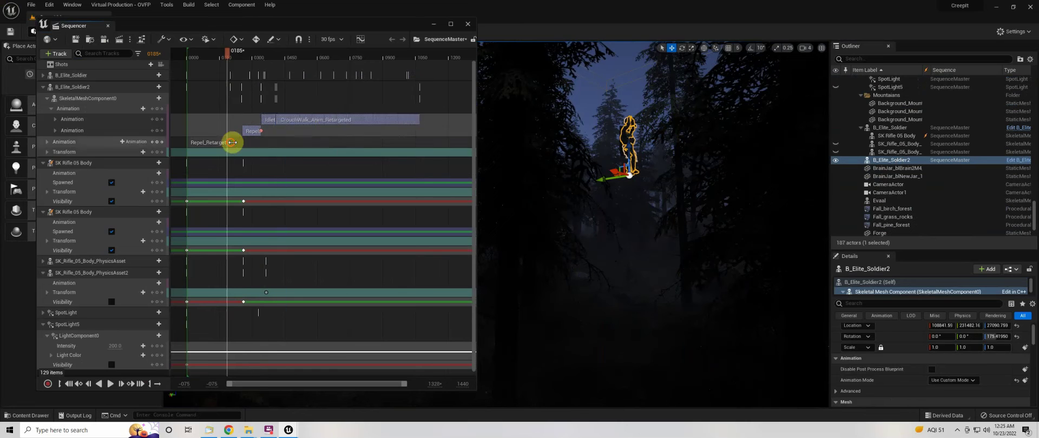
left_click(226, 54)
left_click(114, 373)
left_click(48, 152)
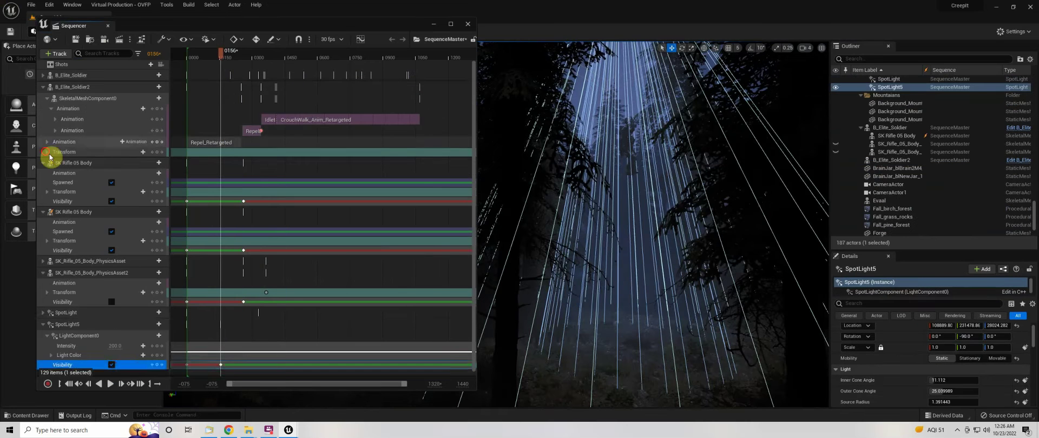
left_click(232, 54)
left_click(615, 82)
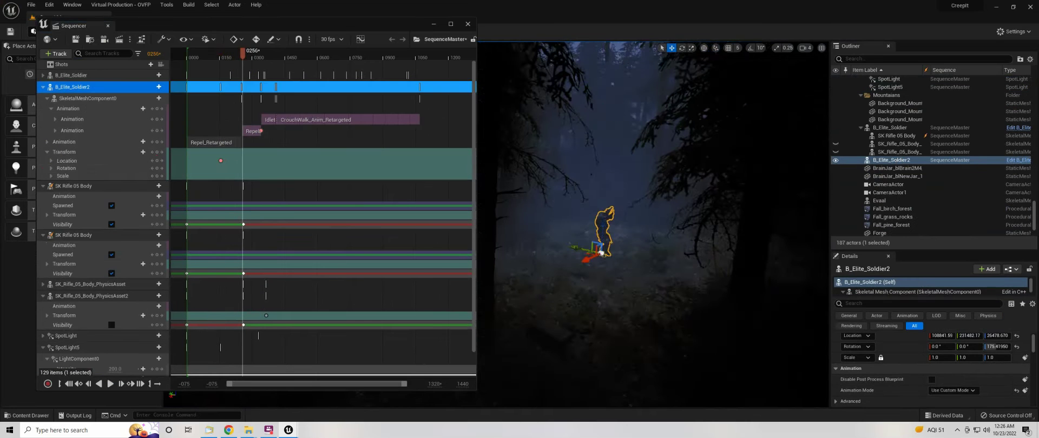
key("f")
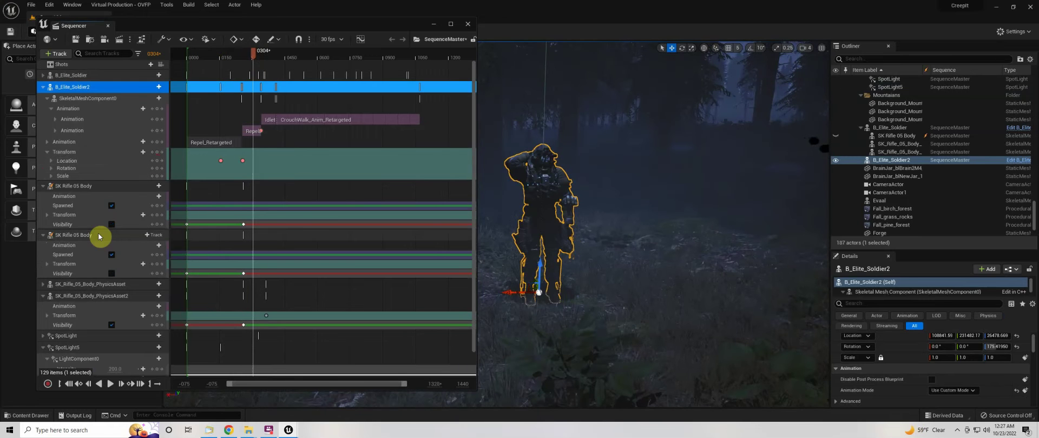
left_click(80, 235)
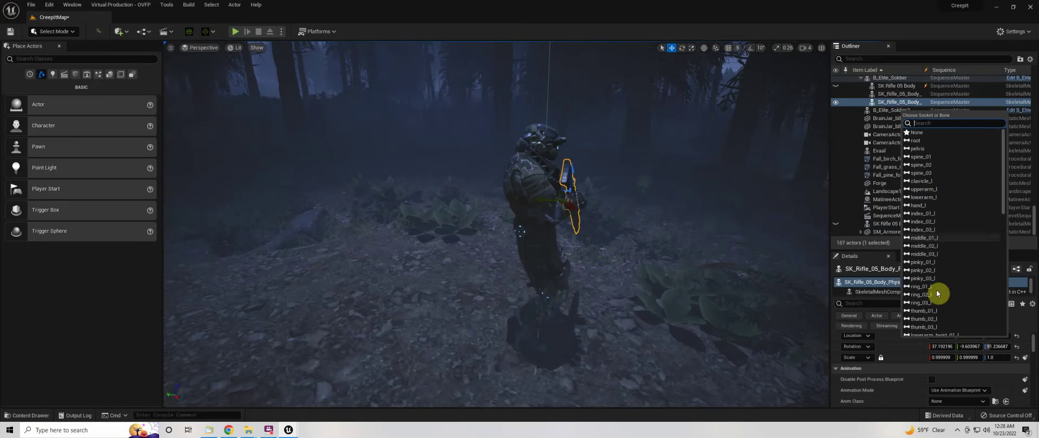
Attach the rifle to a bone on B_Elite_Soldier2 and select its parent soldier.
left_click(938, 294)
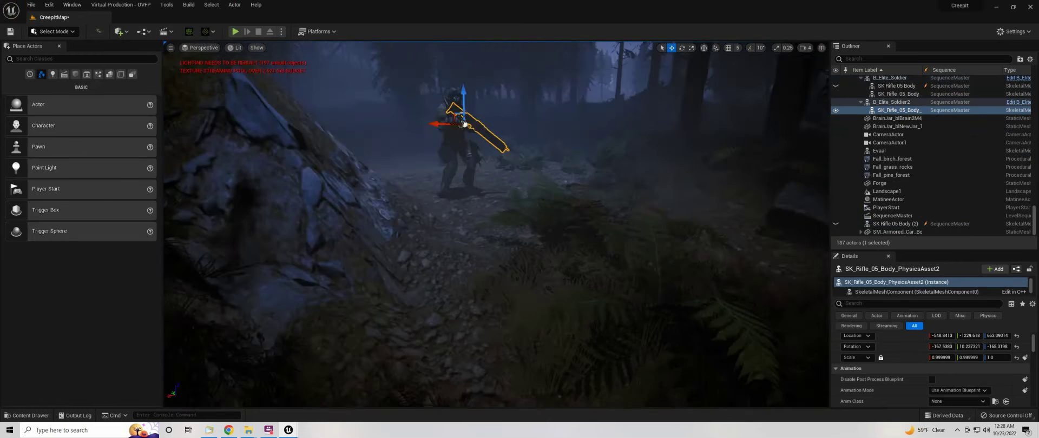
left_click(344, 199)
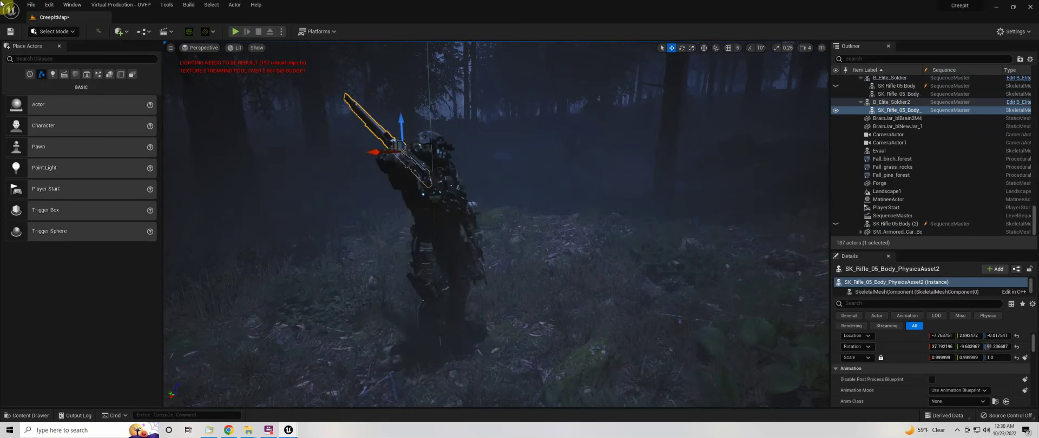
key("Up")
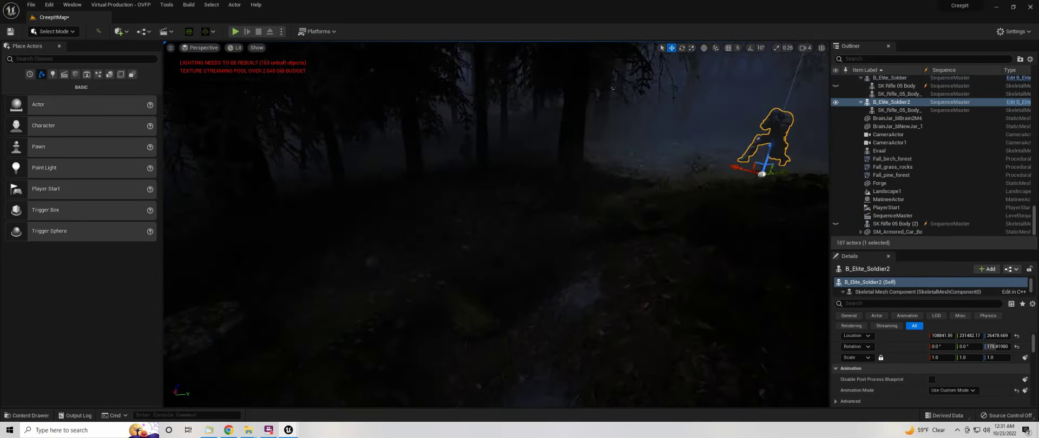
Lower B_Elite_Soldier2 onto the forest ground with the Z arrow and frame it.
left_click(657, 182)
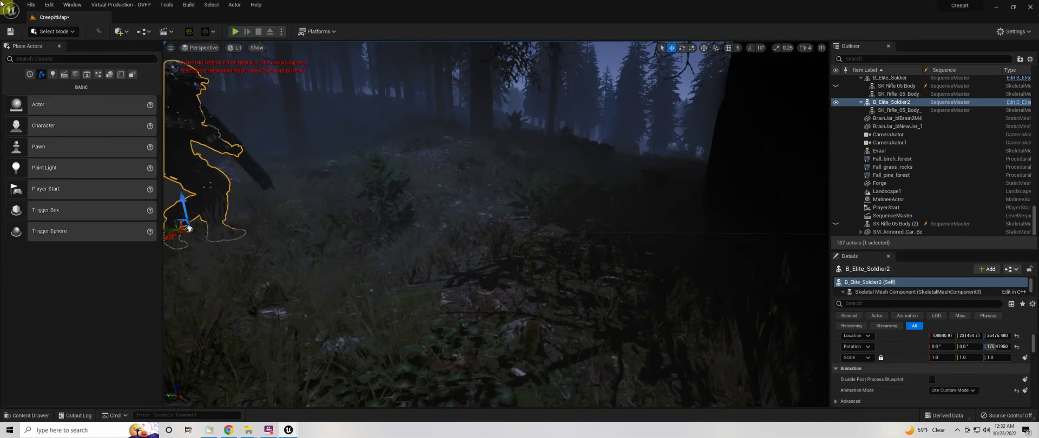
left_click_drag(199, 217, 195, 238)
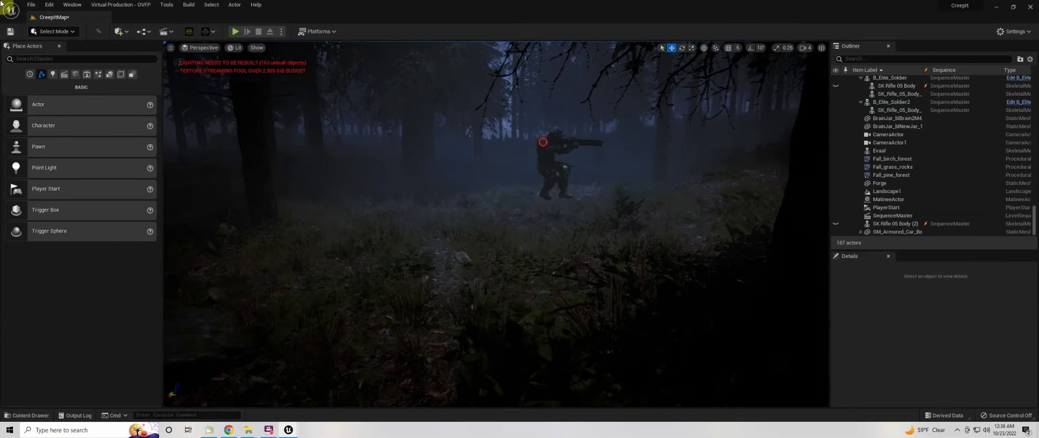
left_click(542, 142)
key("f")
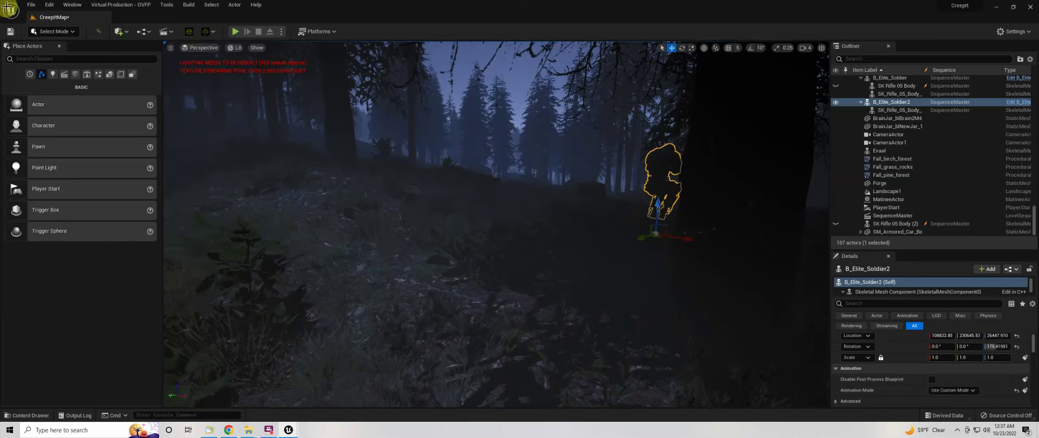
Inspect the second soldier's keys in the Sequencer curve editor.
left_click(396, 67)
left_click(408, 164)
left_click(480, 97)
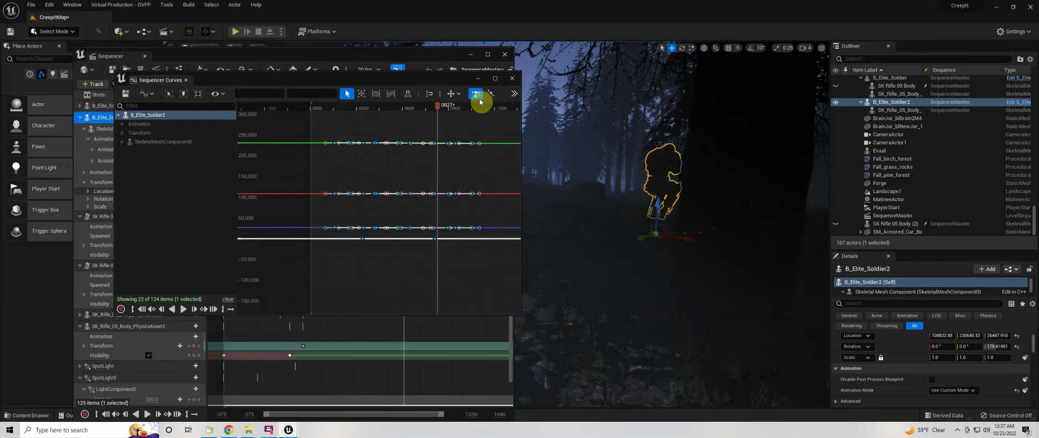
left_click(523, 94)
left_click(505, 54)
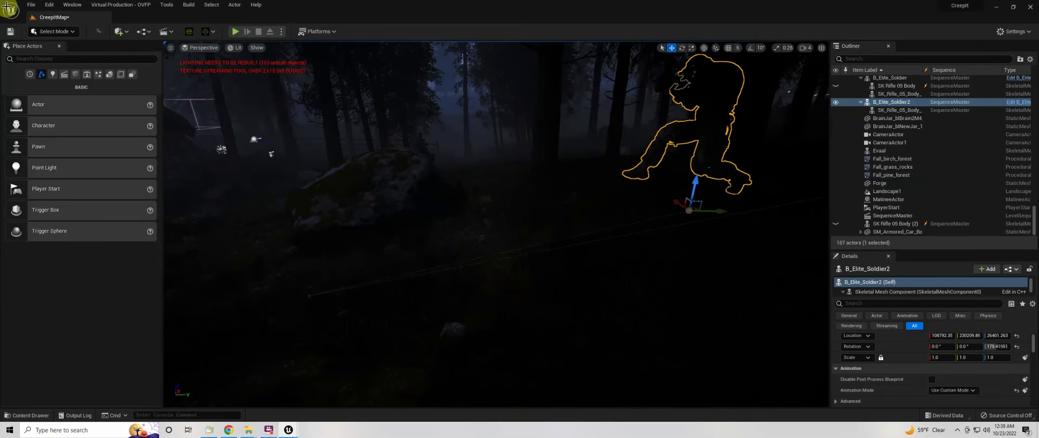
left_click(603, 104)
left_click(566, 101)
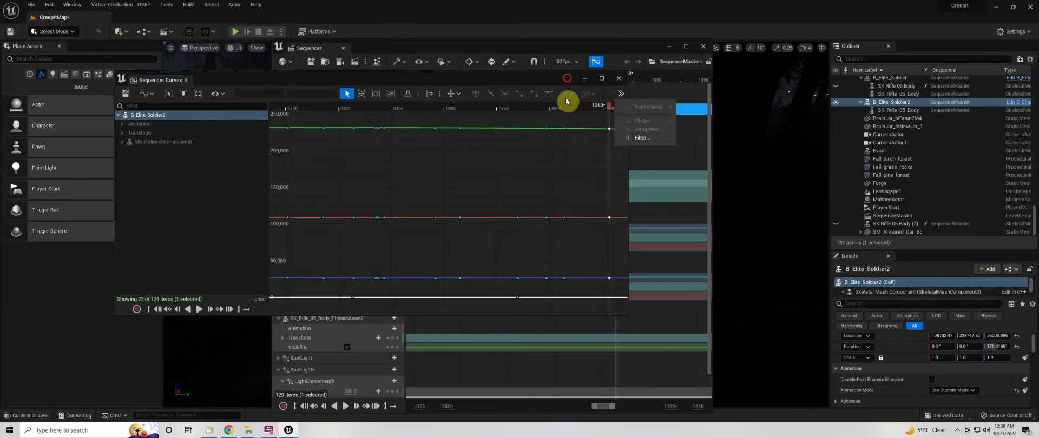
left_click(620, 79)
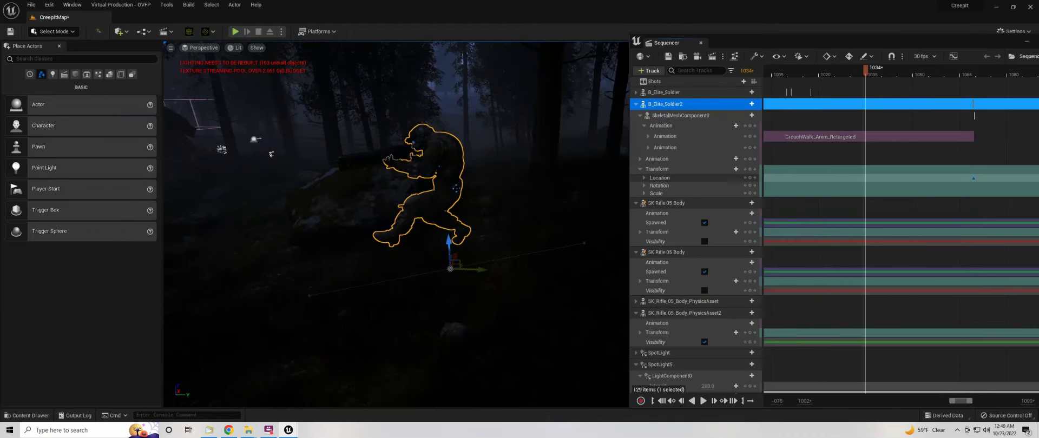
left_click_drag(803, 46, 799, 41)
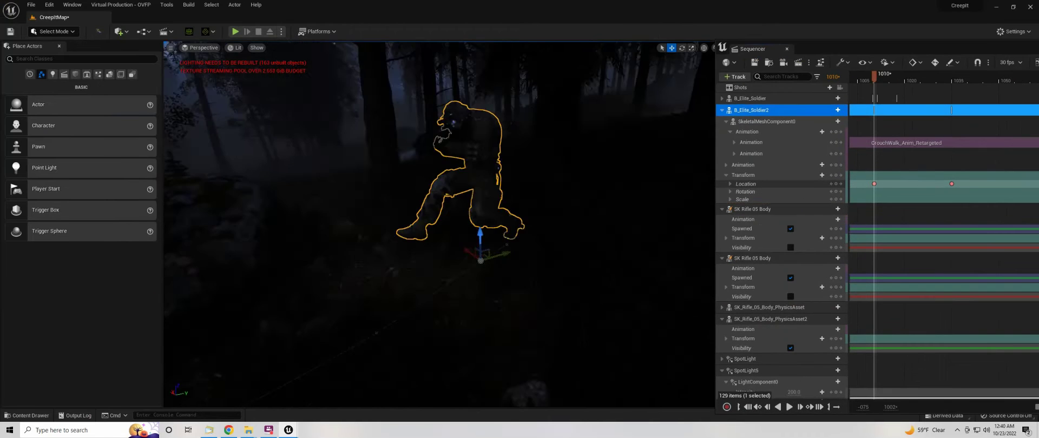
Key the soldier's location at the playhead, return to frame 0978, and play the sequence.
key("Return")
left_click(956, 66)
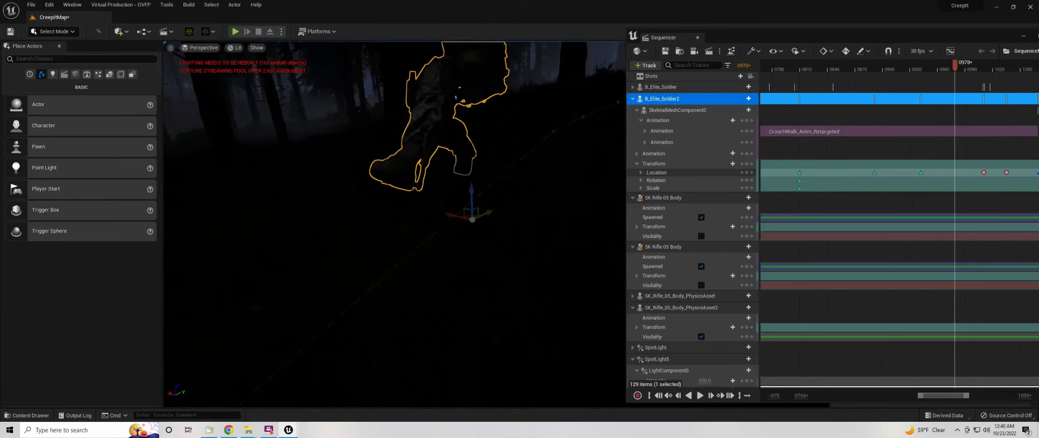
left_click_drag(754, 37, 6, 7)
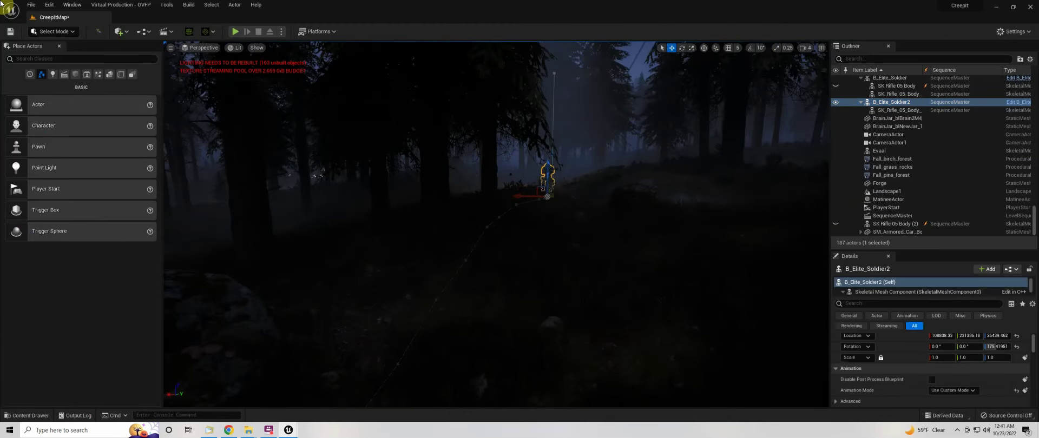
key("space")
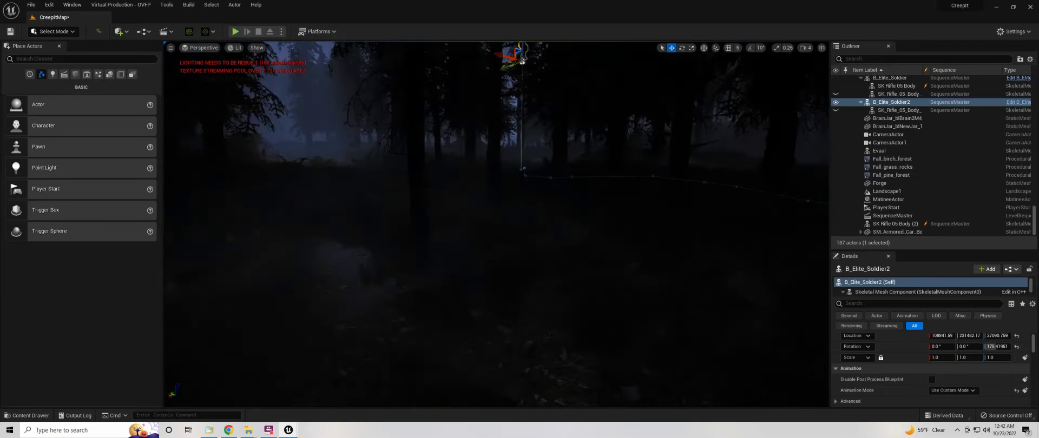
Select the armored car body in the level and add a new Sequencer folder for the chosen tracks.
double_click(896, 232)
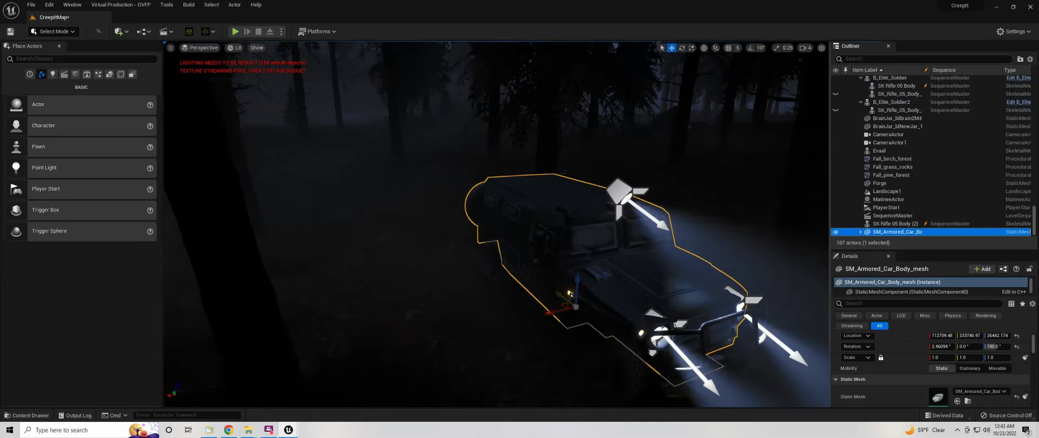
left_click(528, 205)
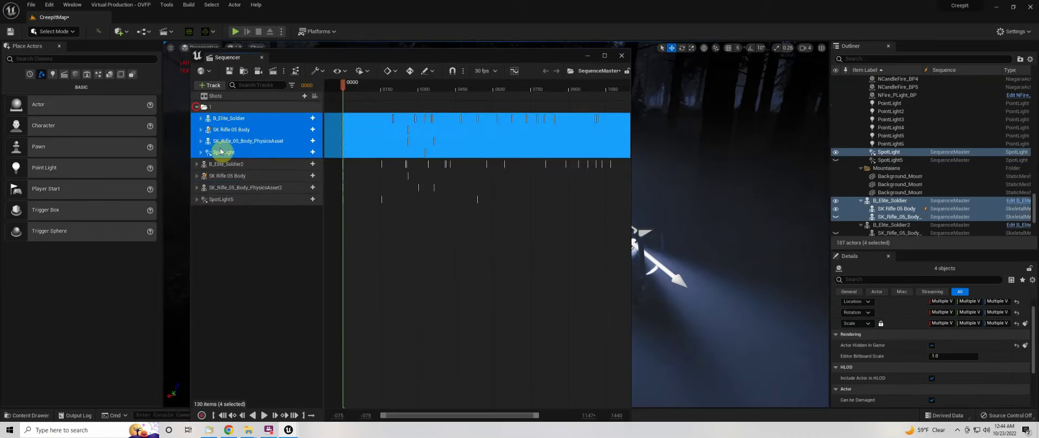
left_click(234, 155)
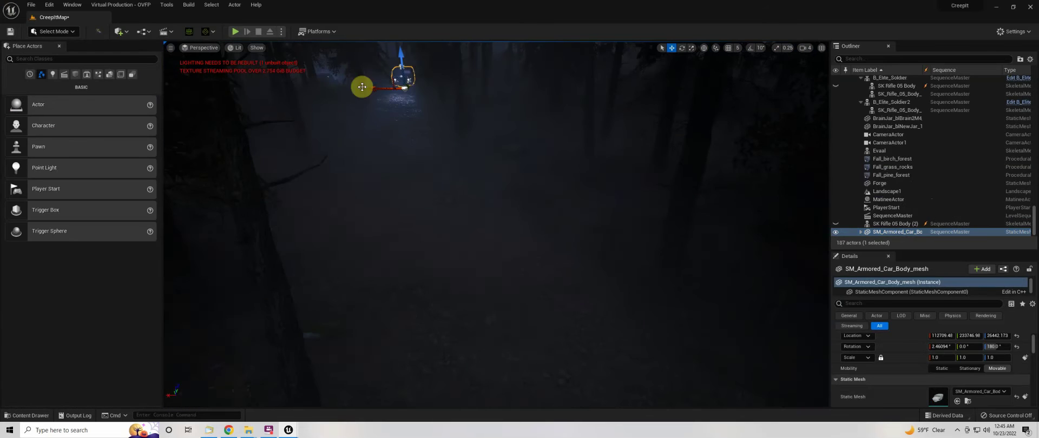
Move SM_Armored_Car_Body further along the forest path and turn it to about 143.6° yaw.
mouse_move(362, 86)
left_mouse_down()
mouse_move(383, 55)
mouse_move(450, 216)
left_mouse_up()
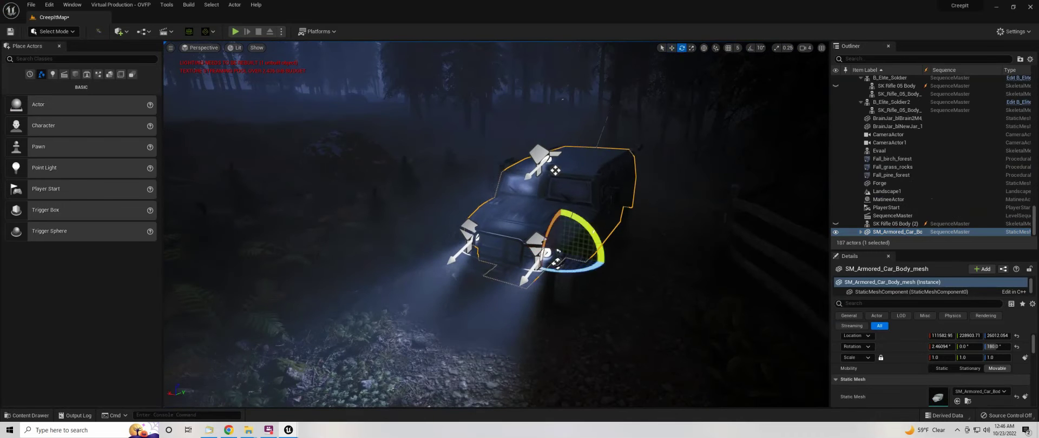
key("w")
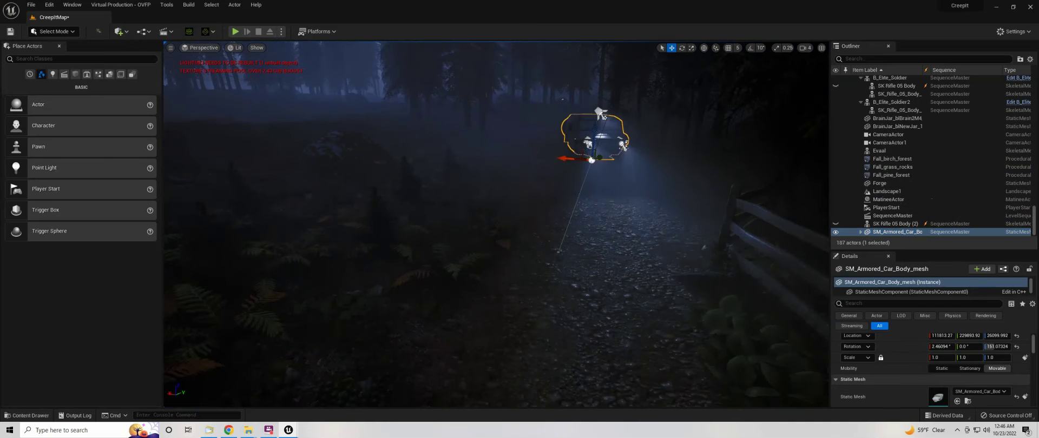
key("f")
key("e")
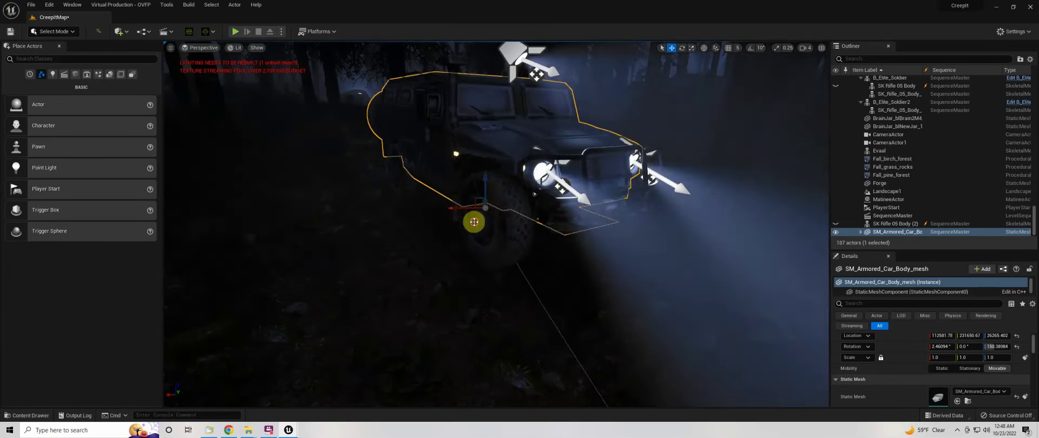
key("e")
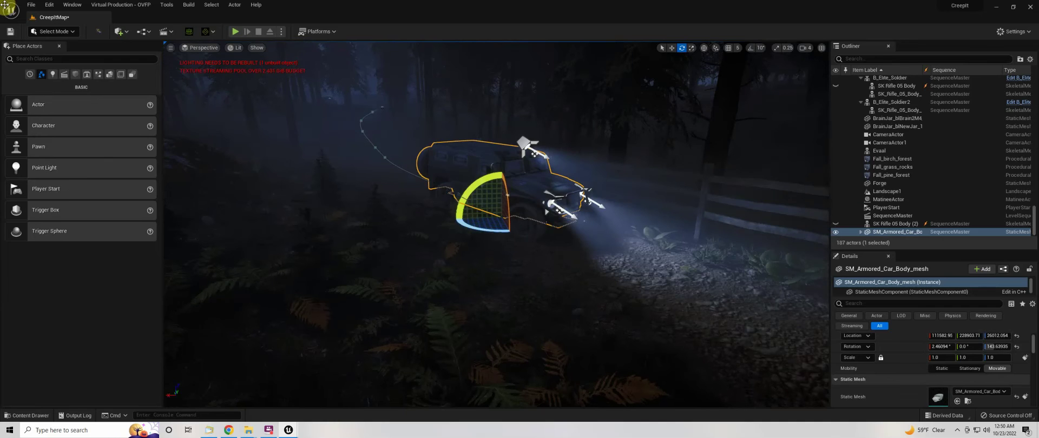
Close the Curves view and select the armored car for adjustment along its drive.
left_click(493, 104)
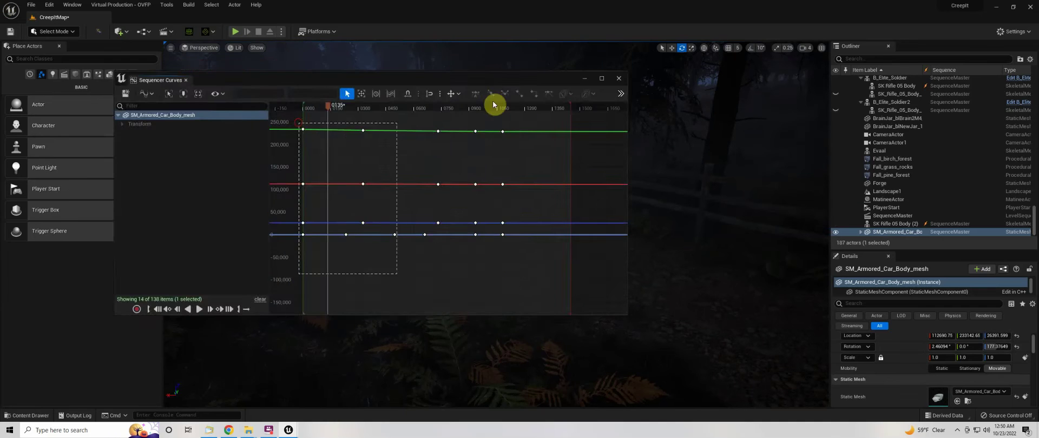
left_click(8, 9)
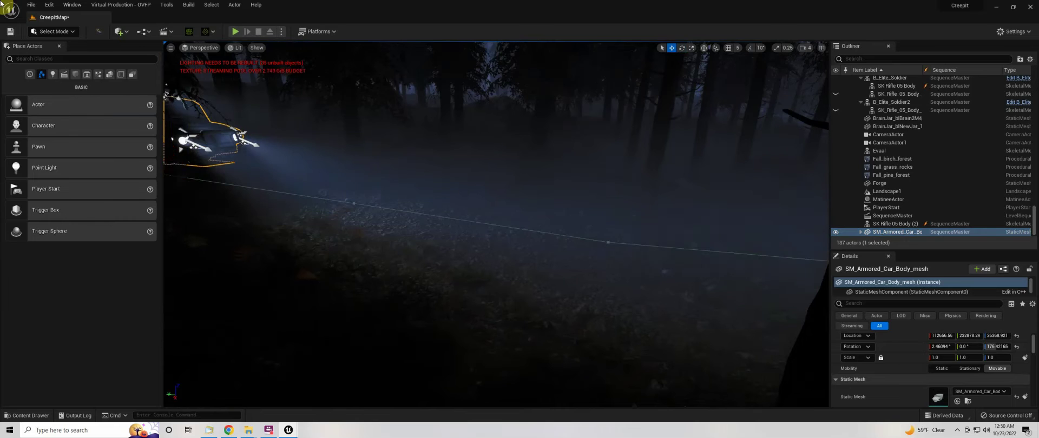
left_click(40, 153)
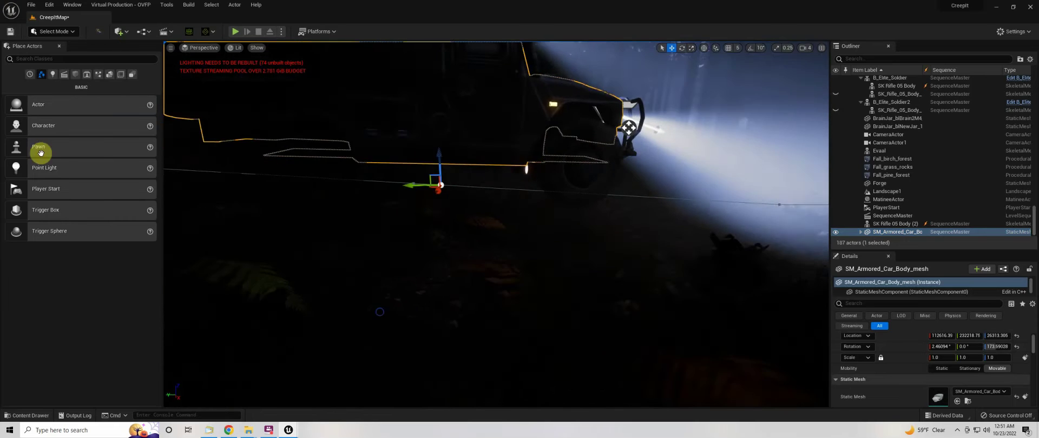
left_click(437, 154)
key("e")
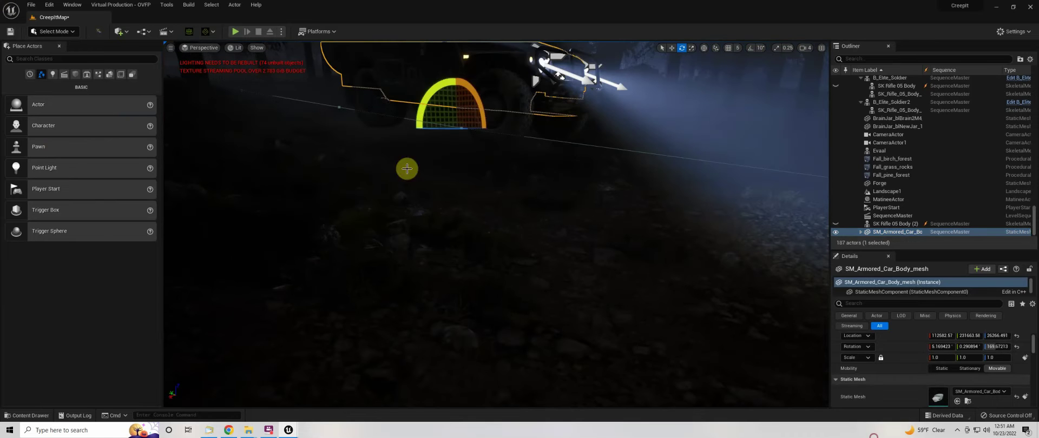
key("w")
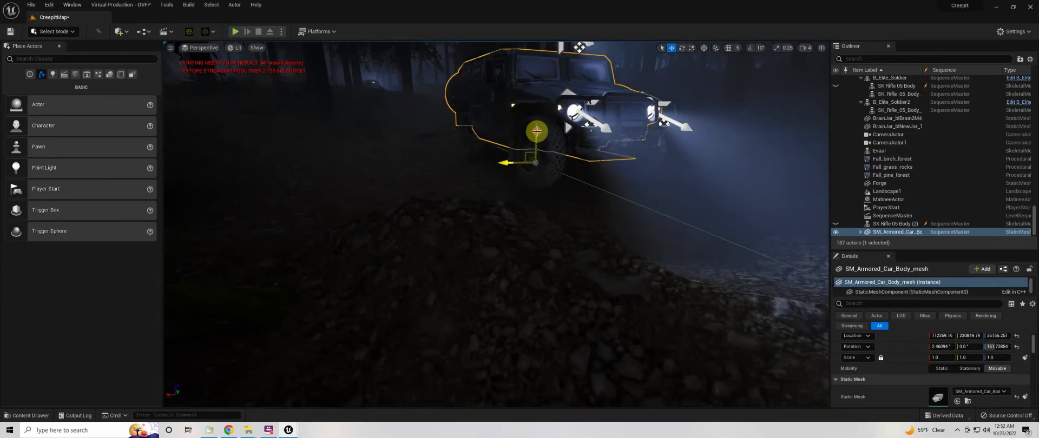
left_click(547, 118)
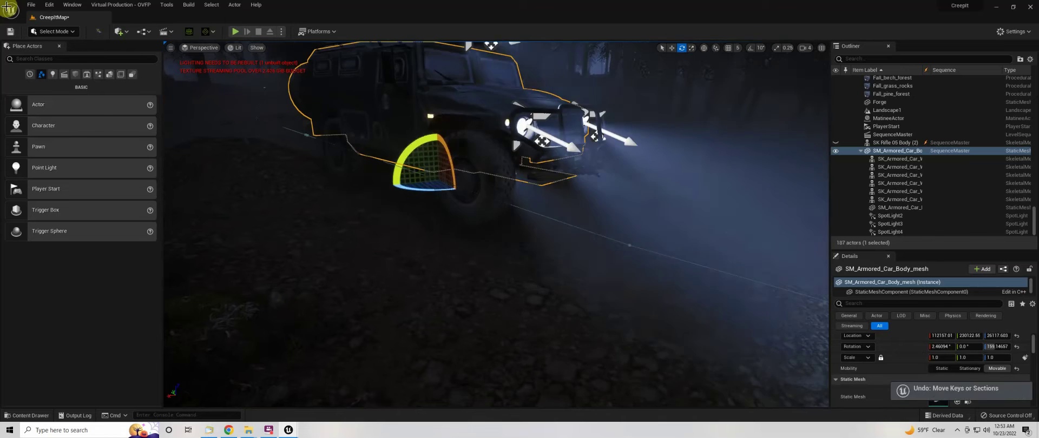
key("Escape")
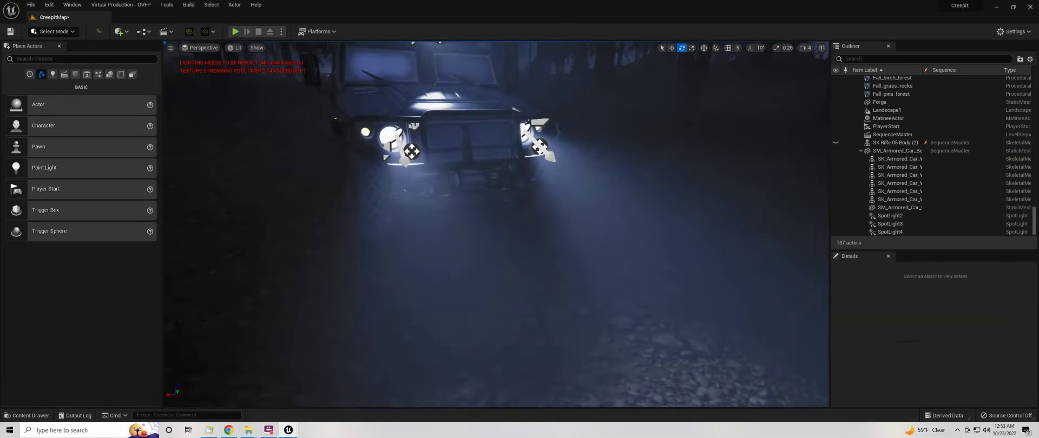
Tilt the armored car to match the ground slope and preview the scene without overlays.
left_click(897, 150)
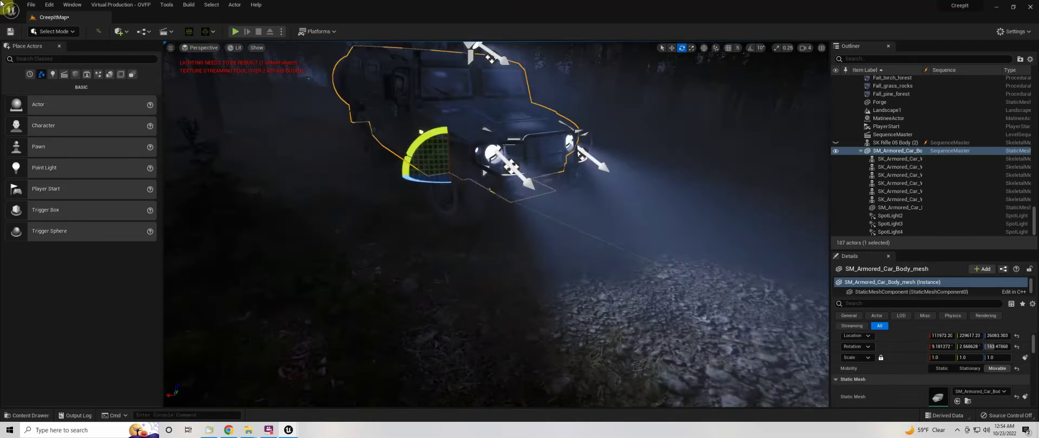
key("w")
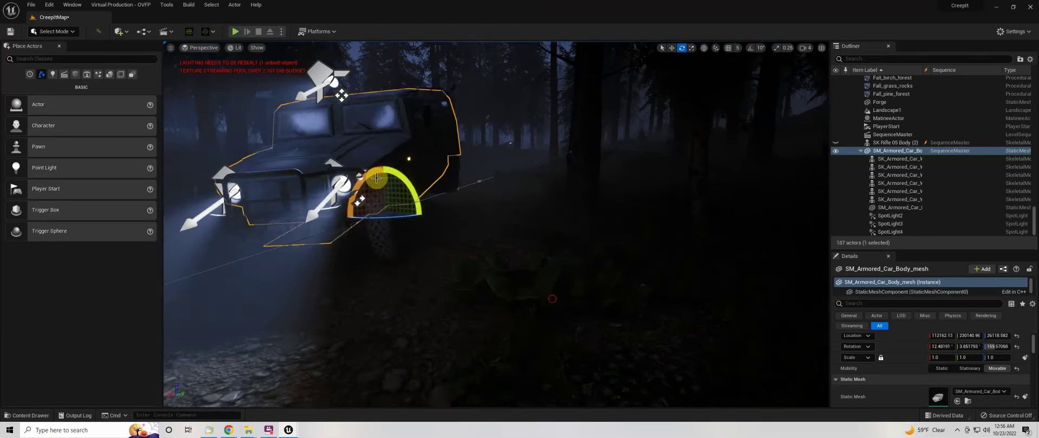
left_click_drag(376, 178, 465, 162)
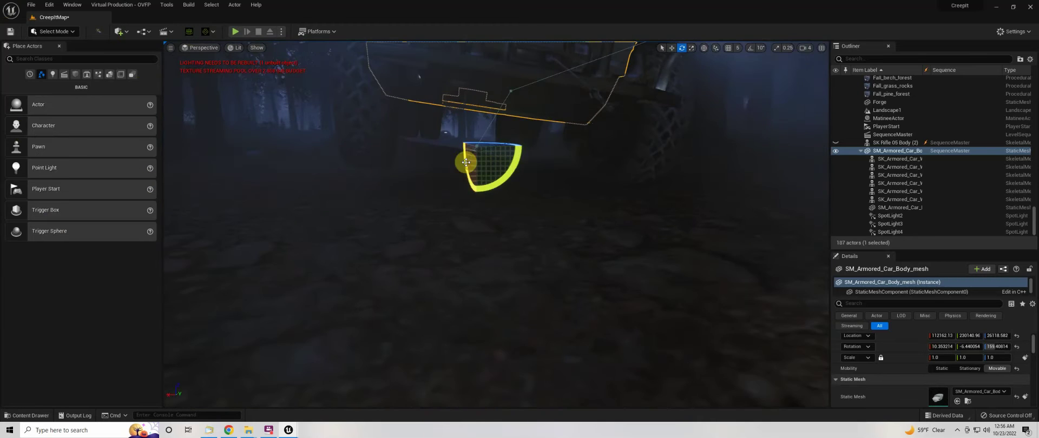
key("w")
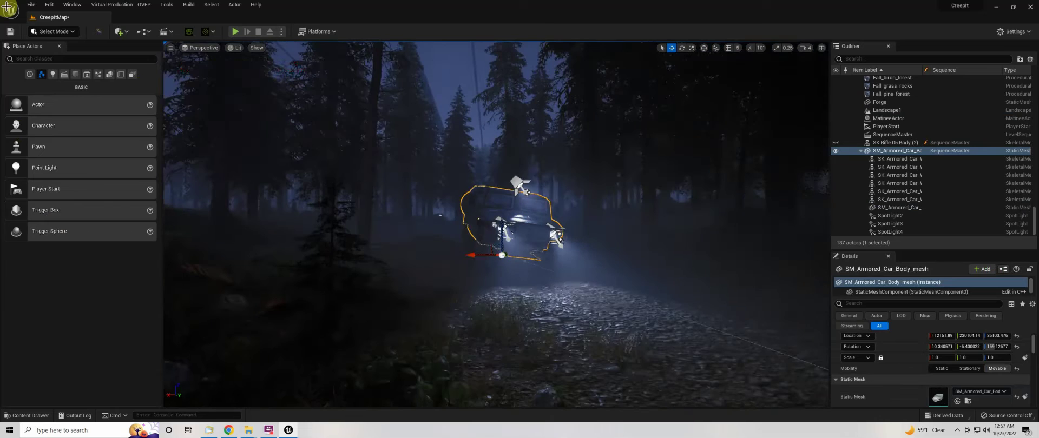
key("e")
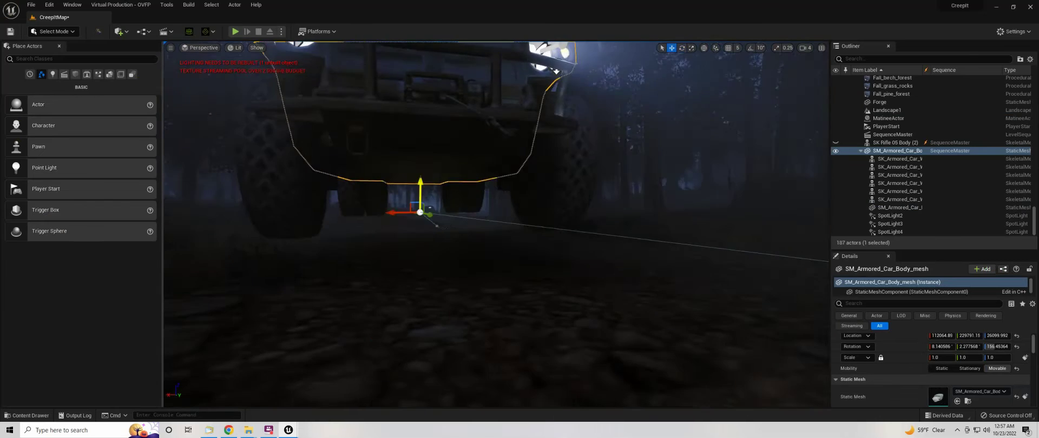
key("w")
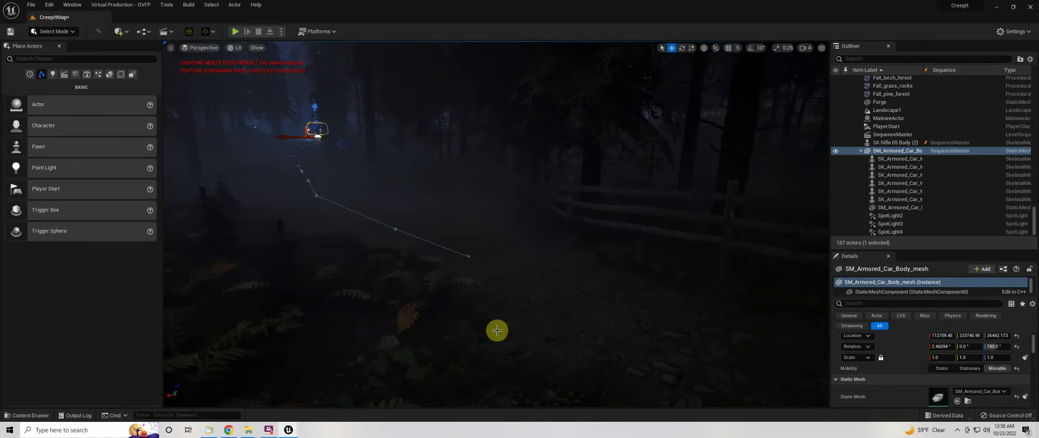
key("g")
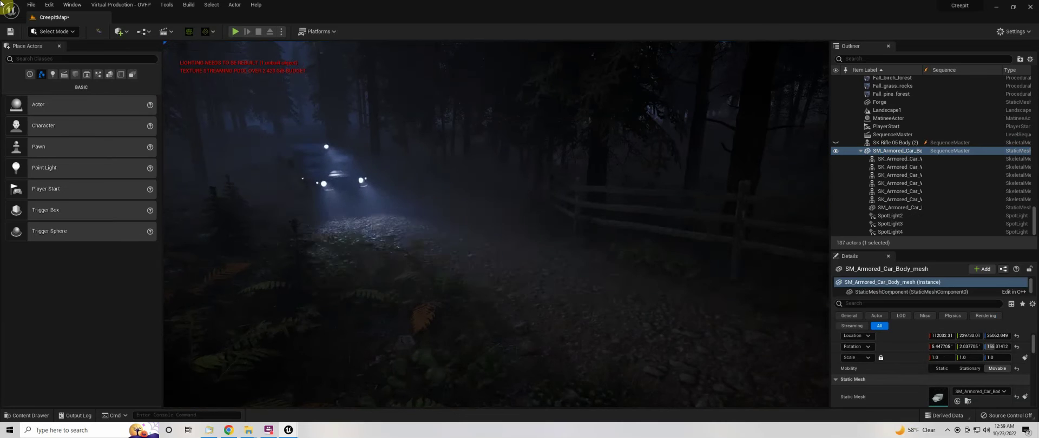
key("g")
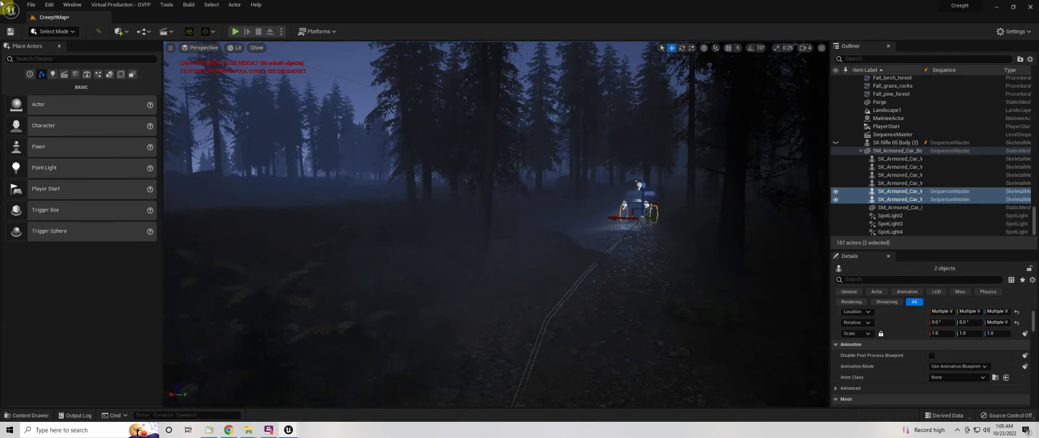
Select all of the armored car's wheels in the Outliner.
left_click(642, 253)
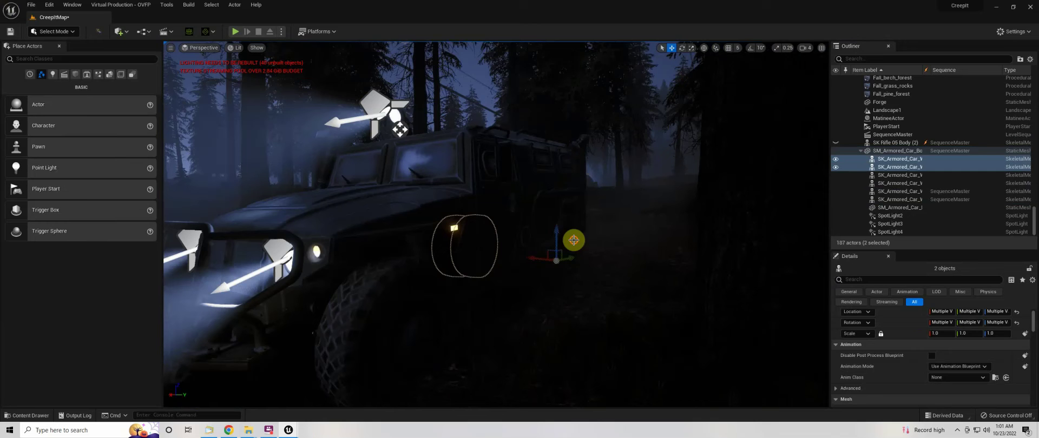
left_click(888, 183)
left_click(888, 158, "shift")
key("Escape")
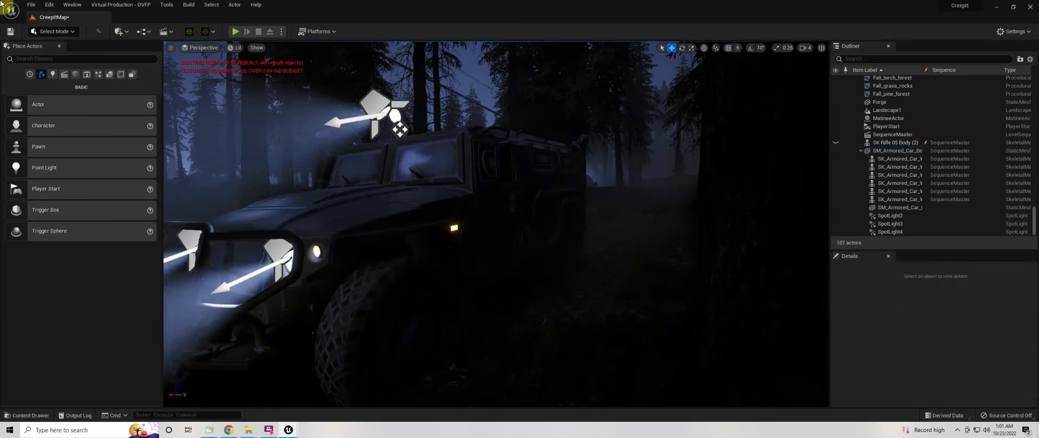
left_click(898, 158)
left_click(898, 199, "shift")
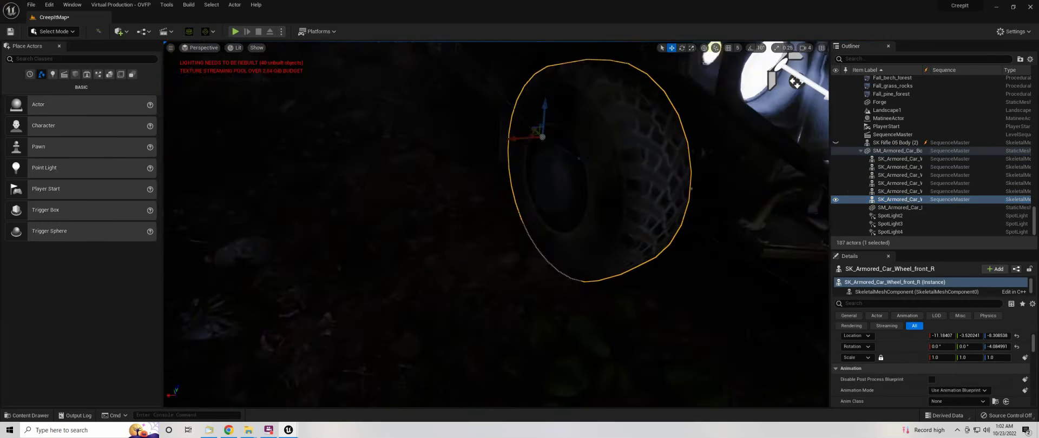
Create the Tires_Sequence animation asset from the car's skeletal mesh in the Armored_Car folder.
double_click(475, 267)
left_click(340, 38)
left_click(460, 98)
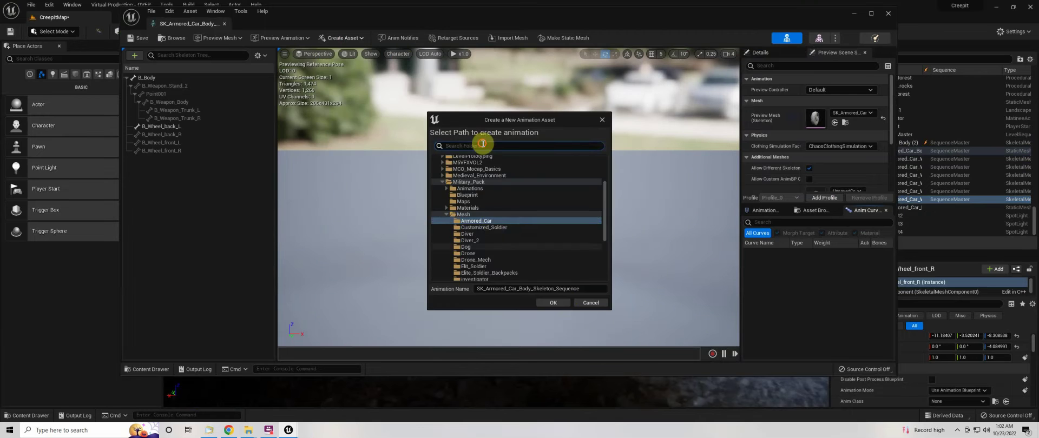
type("Tires")
left_click(438, 146)
type("Tires")
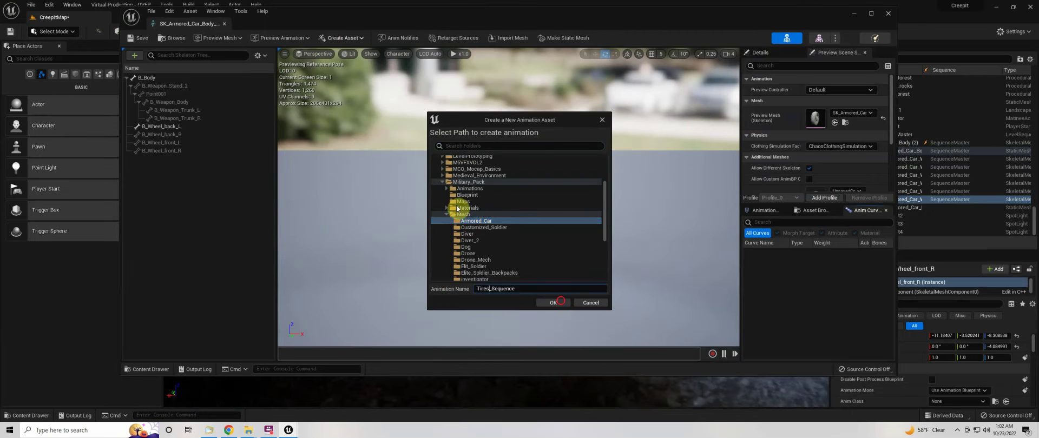
key("Return")
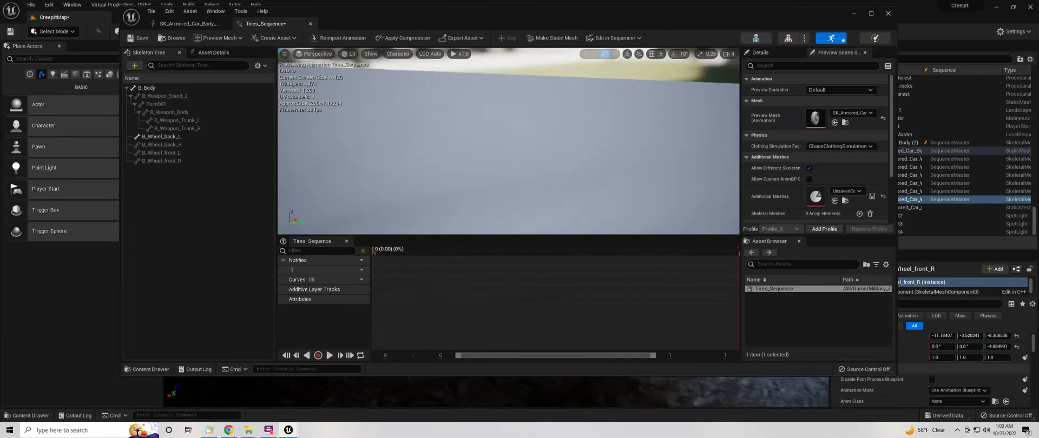
Key a spin on the back-left wheel bone and extend the timeline to frames 0–36.
left_click(162, 137)
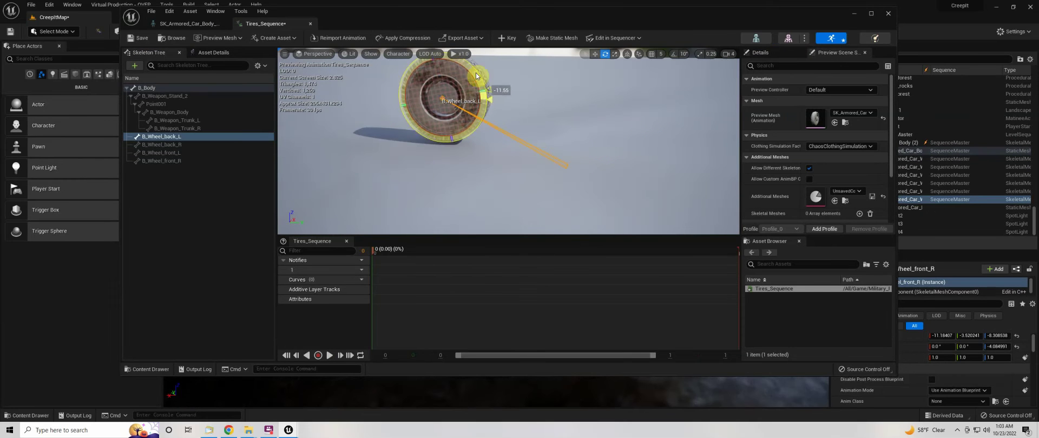
left_click_drag(455, 87, 474, 113)
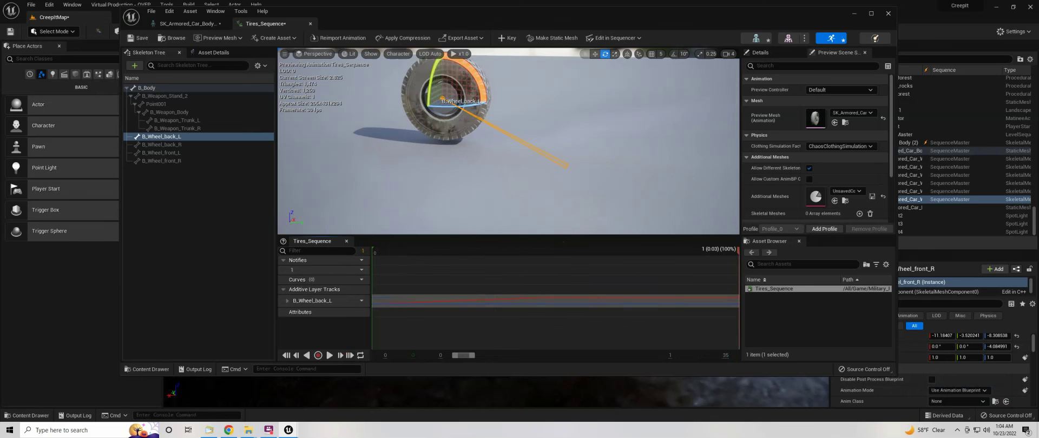
right_click(671, 355)
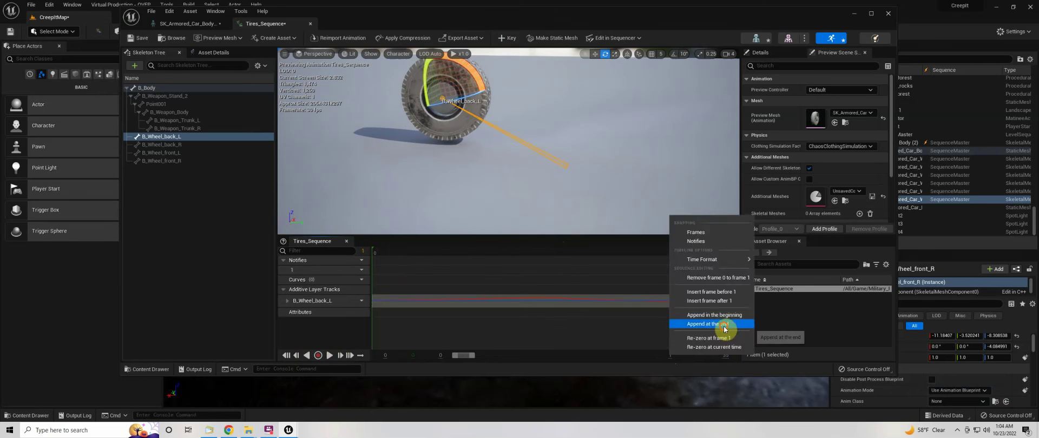
left_click(726, 332)
right_click(722, 344)
left_click(722, 318)
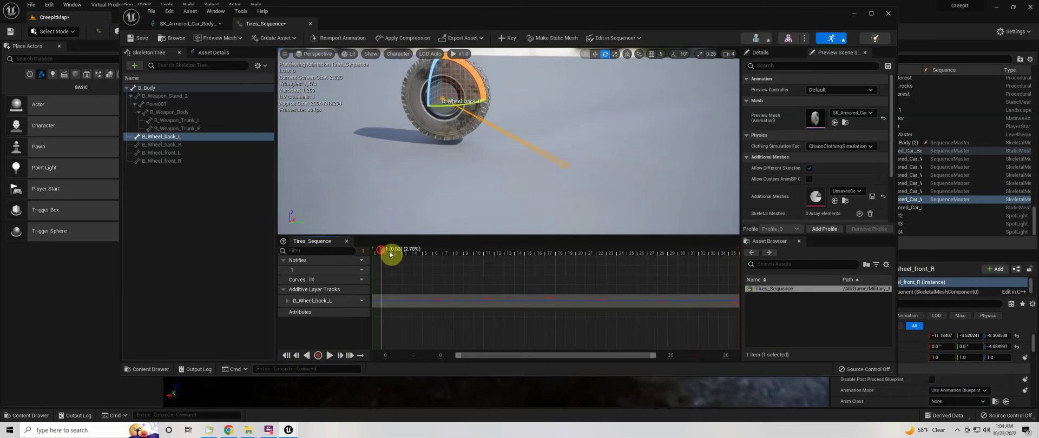
Open B_Wheel_back_L's Rotation.Roll curve for editing in the Curve Editor.
left_click(286, 301)
double_click(331, 295)
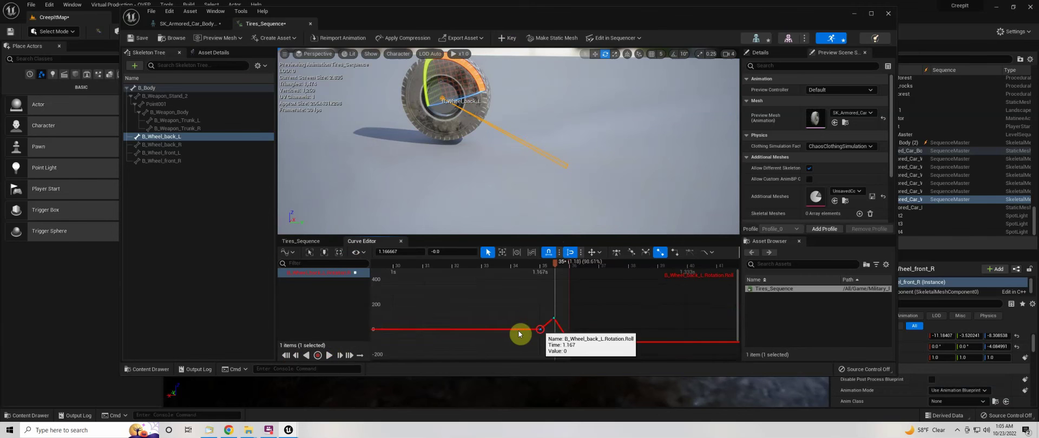
scroll(702, 312, "down", 3)
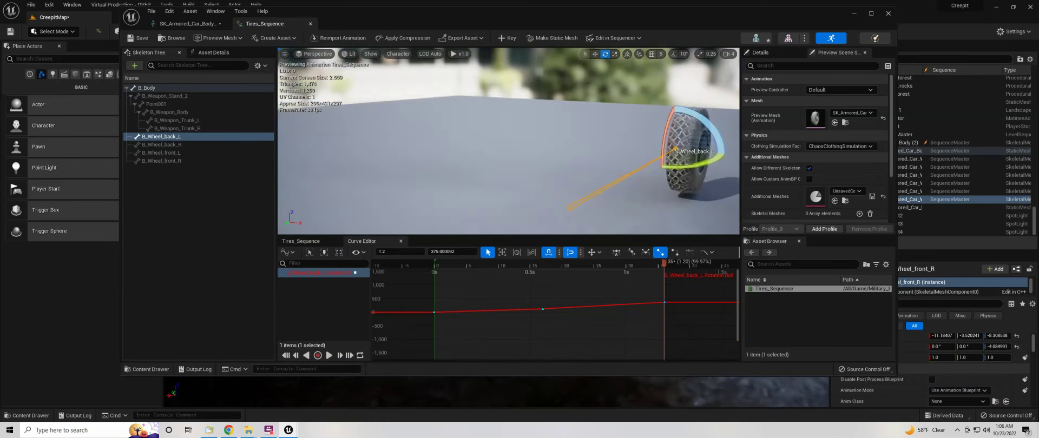
Set the front-right wheel to play the Tires_Sequence animation asset.
left_click(310, 24)
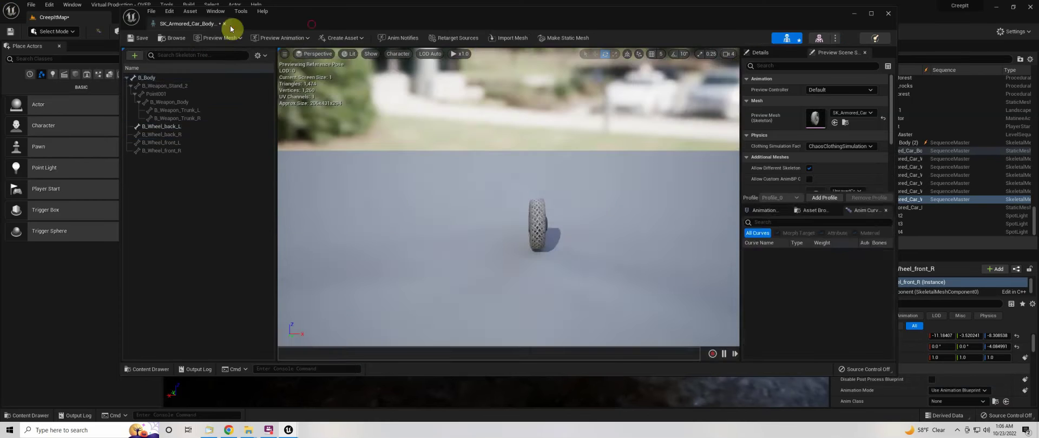
left_click(229, 25)
left_click(936, 371)
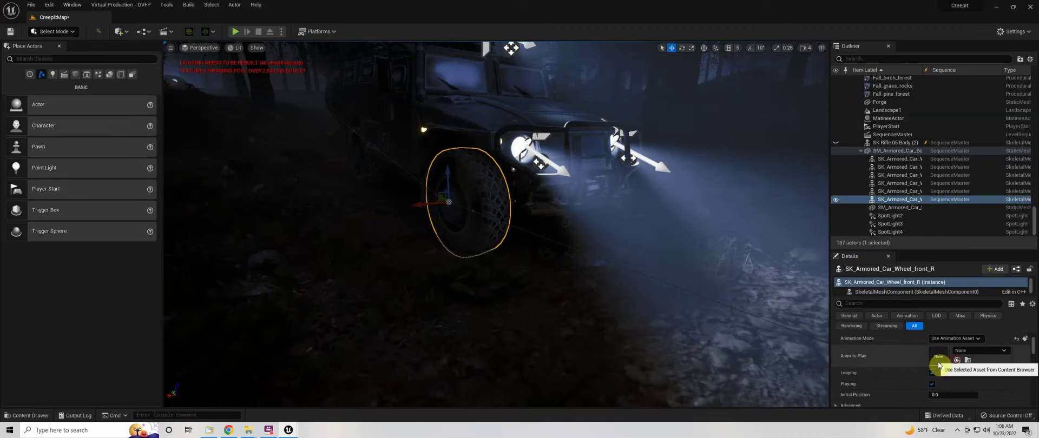
Fly the view along the forest road to inspect the car's headlights and rear lights.
left_click_drag(184, 304, 185, 305)
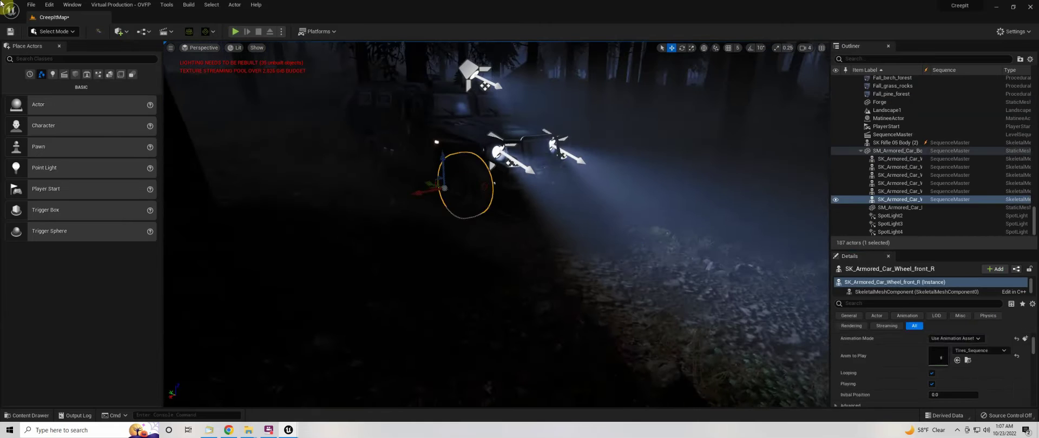
left_click_drag(184, 305, 185, 305)
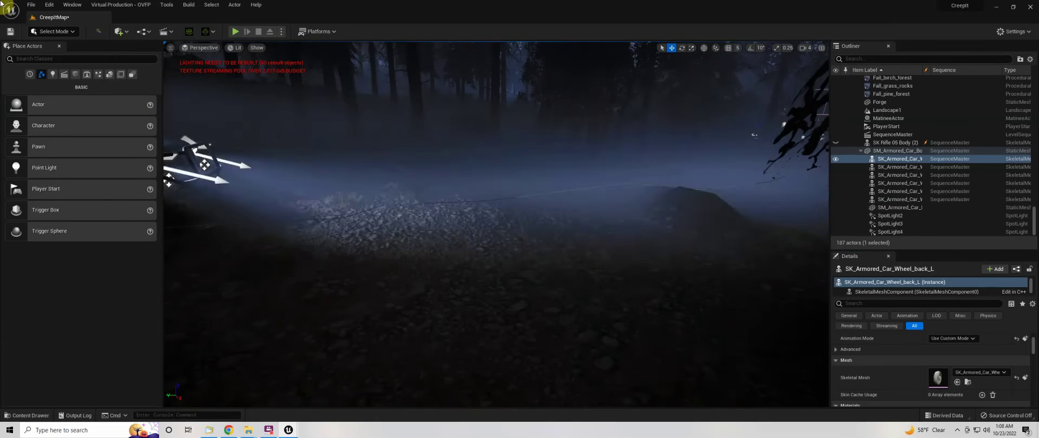
right_click_drag(302, 227, 302, 227)
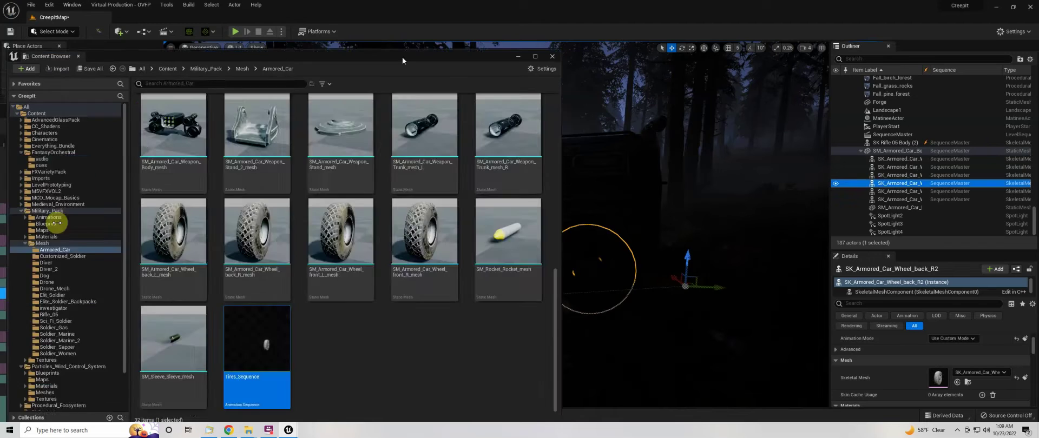
Browse the M5VFXVOL2 and LevelPrototyping folders in the Content Browser.
left_click(70, 144)
left_click(76, 140)
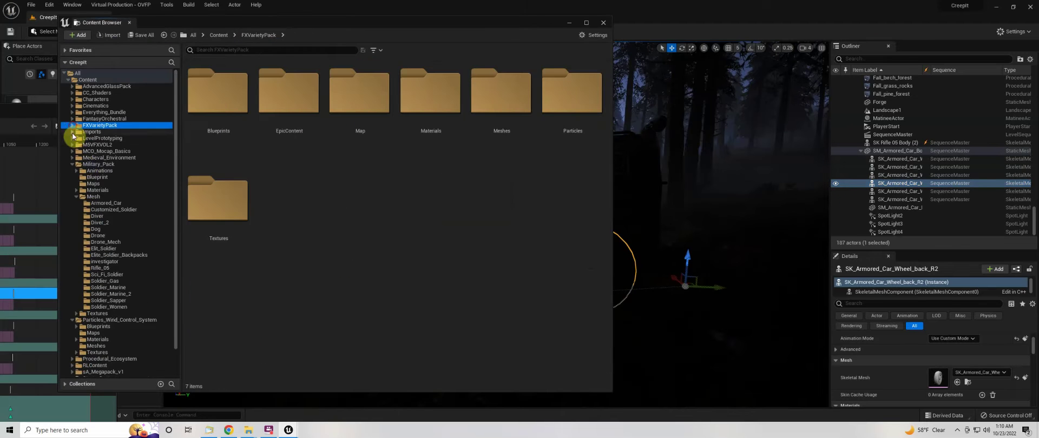
left_click(75, 149)
left_click(72, 144)
left_click(96, 196)
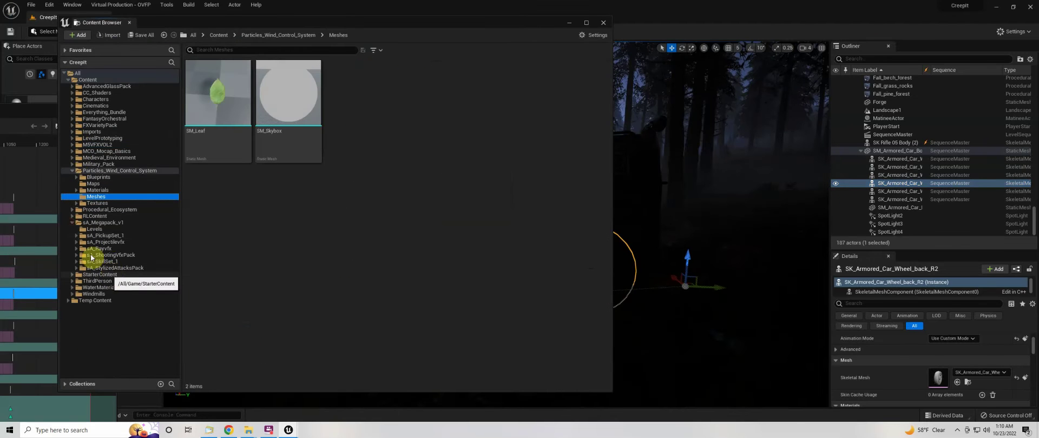
left_click(72, 145)
left_click(94, 158)
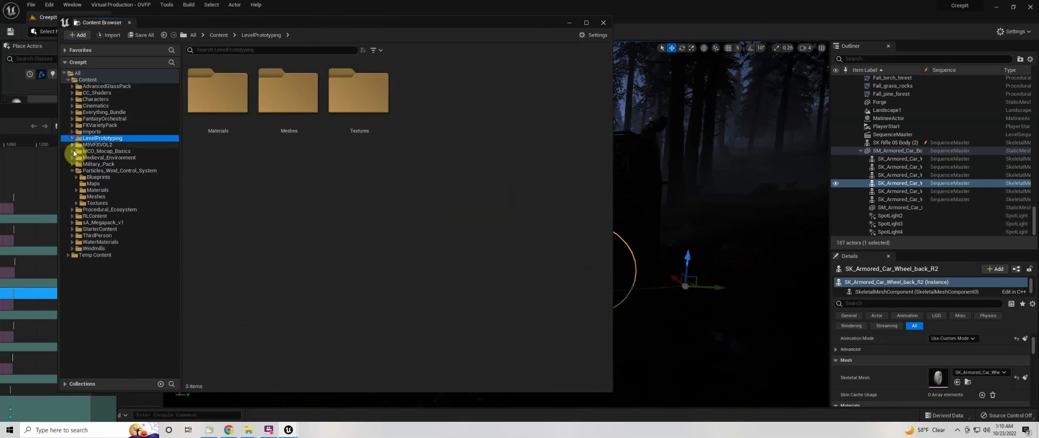
left_click(93, 164)
left_click(96, 176)
key("Left")
key("Left")
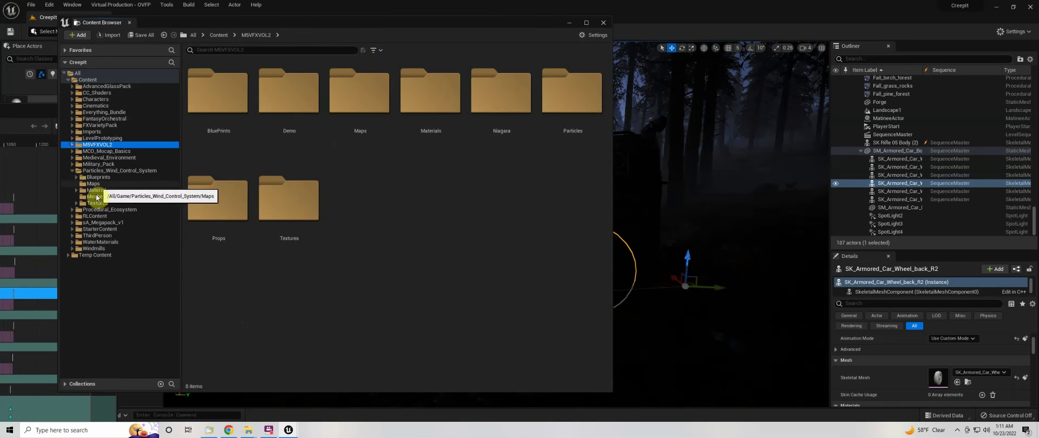
Open NE_Smoke_01 from sA_Megapack_v1 > sA_SkillSet_1 > Fx > NiagaraEmitters.
left_click(72, 190)
left_click(104, 222)
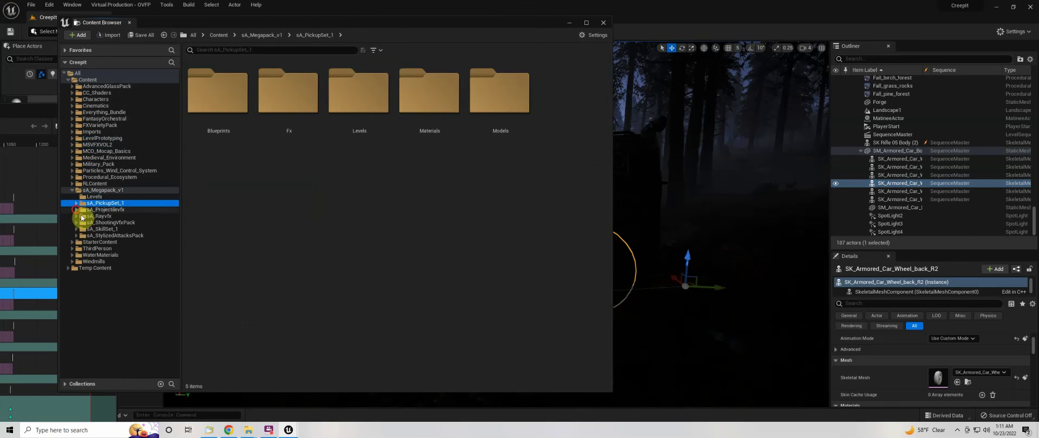
left_click(108, 238)
left_click(76, 209)
left_click(94, 222)
double_click(94, 229)
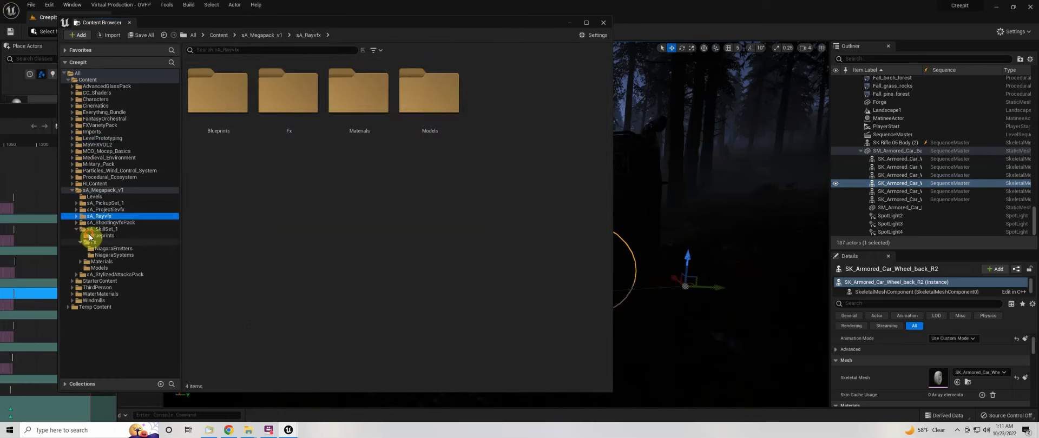
left_click(80, 241)
left_click(103, 248)
double_click(362, 215)
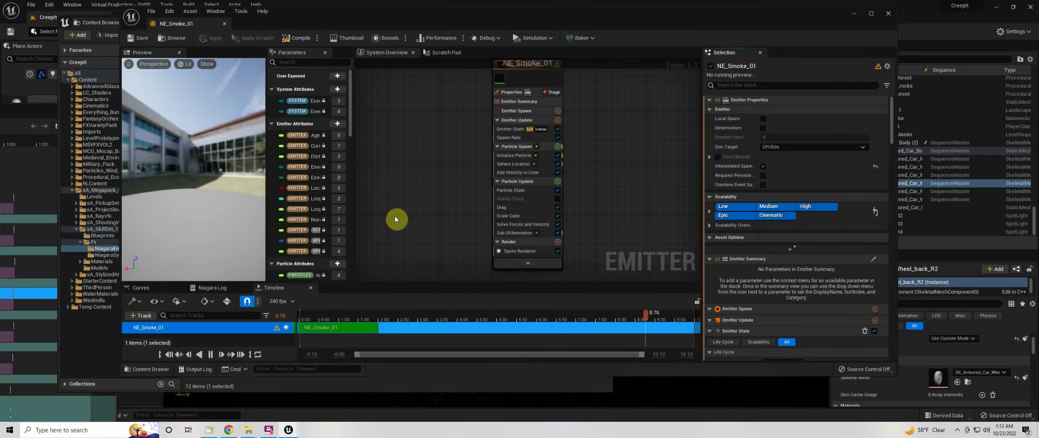
Orbit the NE_Smoke_01 preview and drop the emitter onto SM_Armored_Car_Body in the Outliner.
left_click_drag(206, 135, 233, 110)
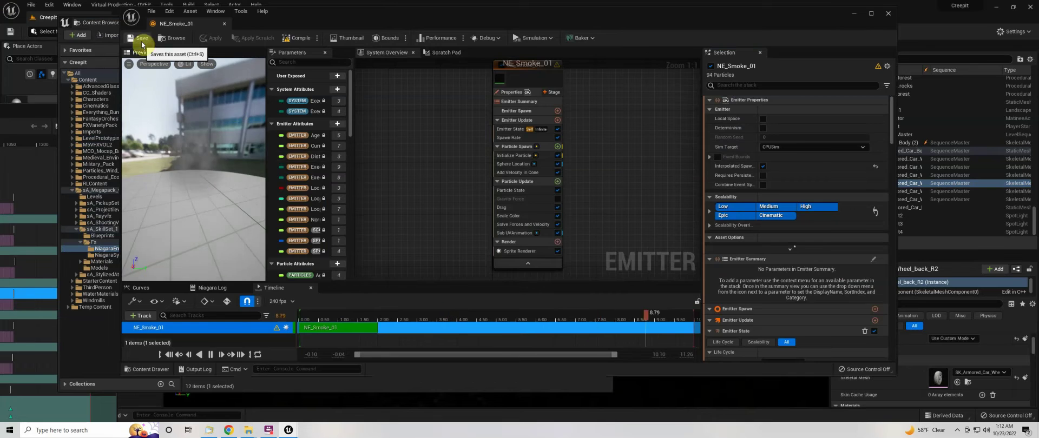
left_click(443, 42)
left_click_drag(348, 243, 908, 154)
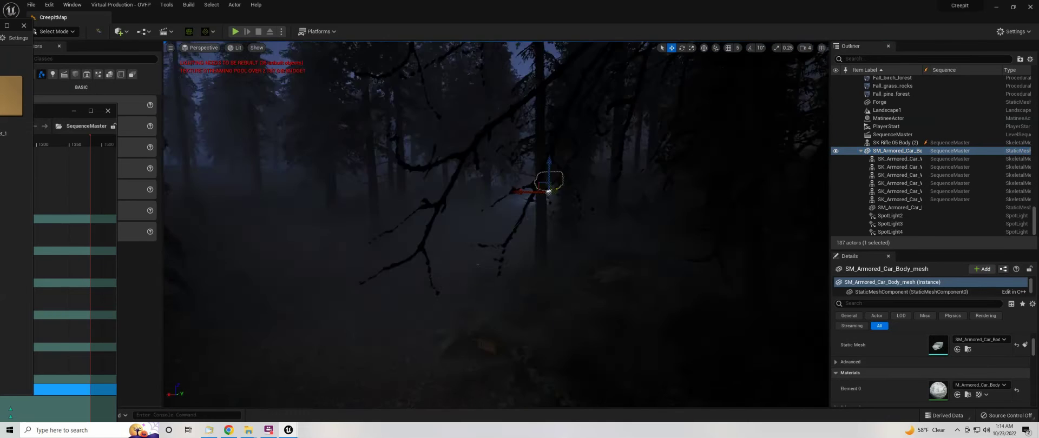
Close the leftover floating Sequencer windows and check the Window menu options.
left_click(42, 105)
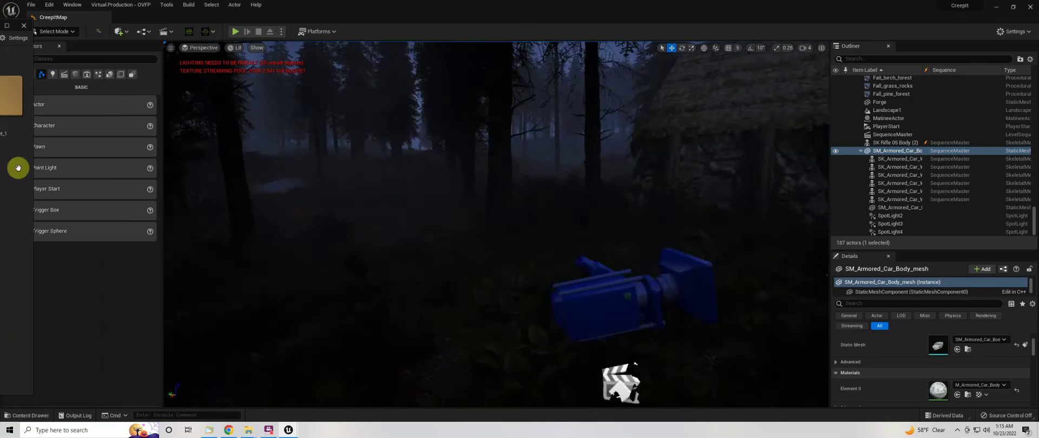
mouse_move(288, 433)
left_click(289, 397)
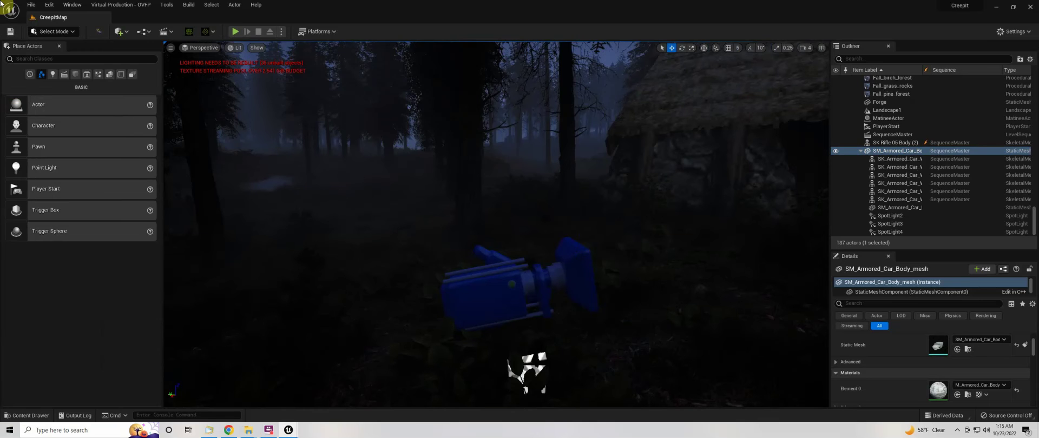
left_click(167, 5)
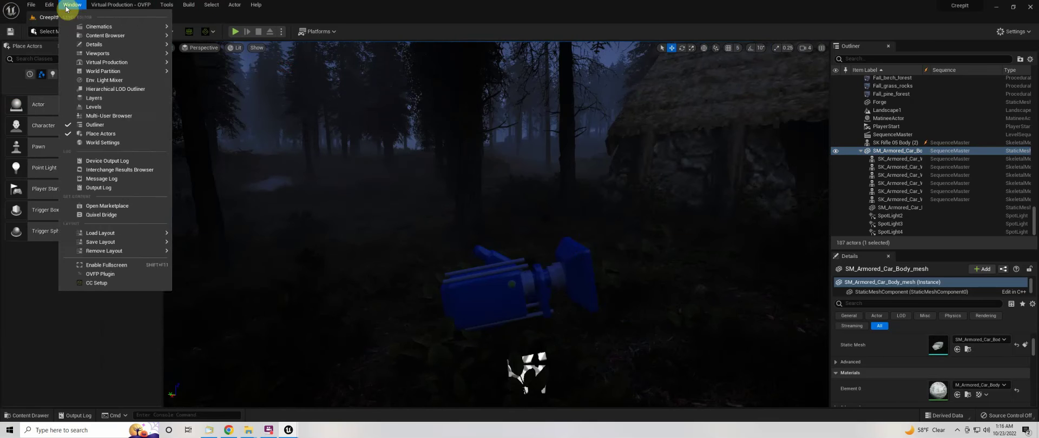
left_click(64, 158)
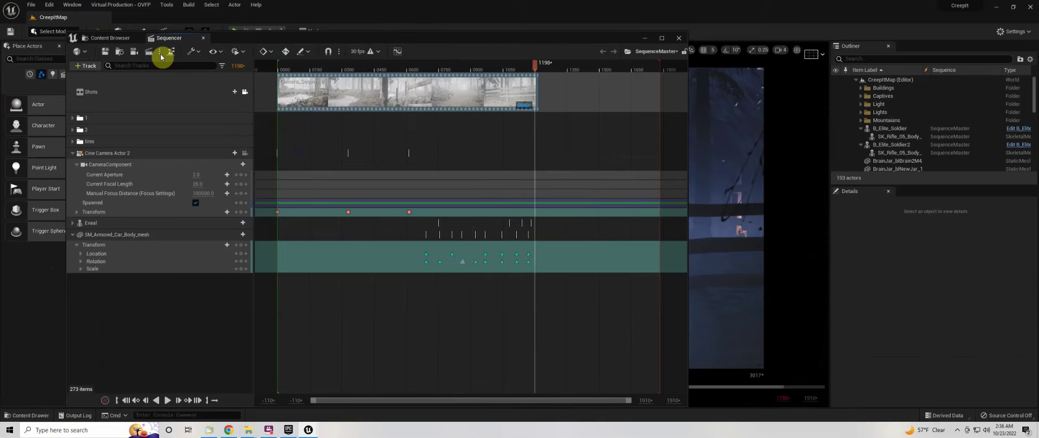
left_click(515, 73)
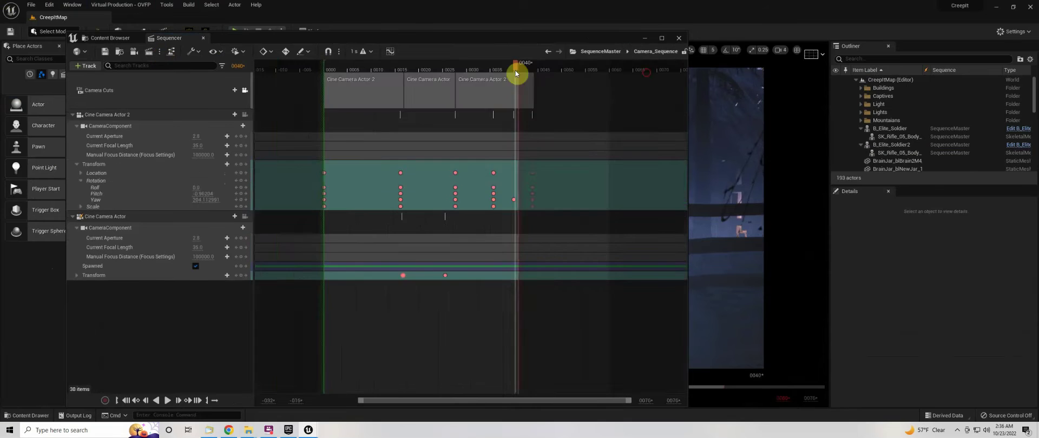
left_click_drag(516, 73, 534, 46)
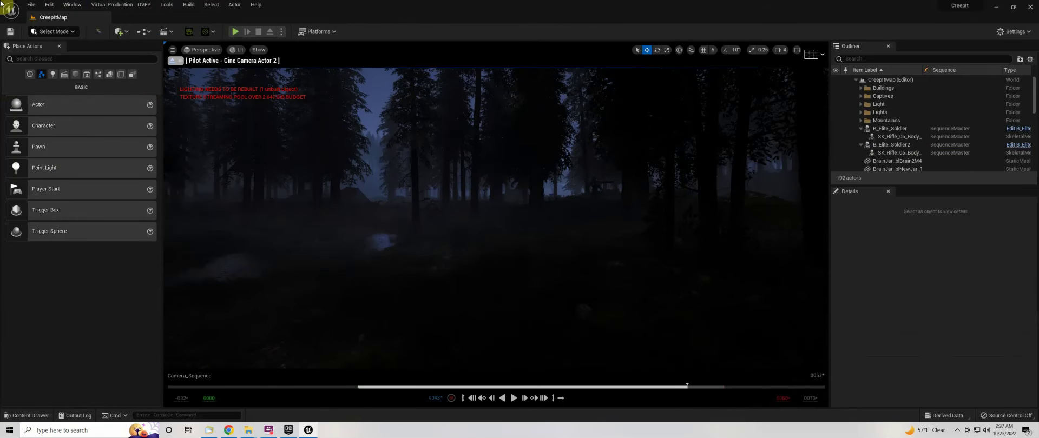
scroll(925, 141, "down", 5)
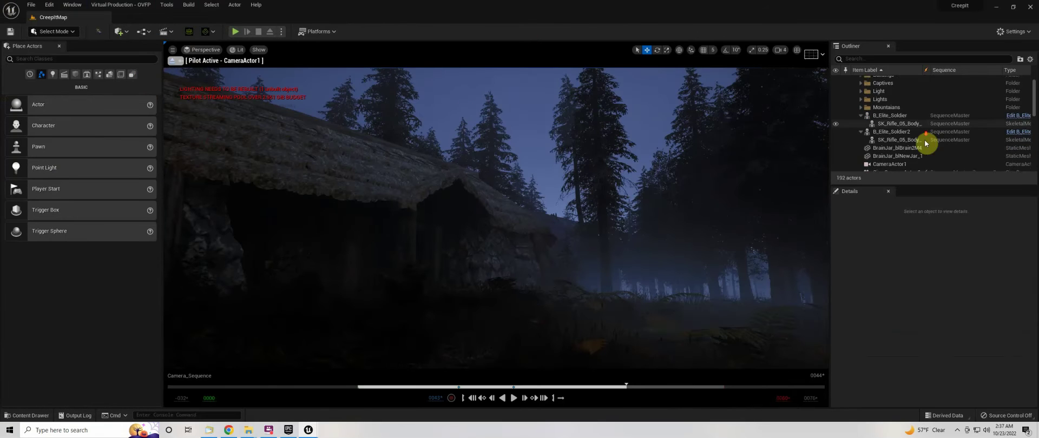
left_click(925, 141)
key("Escape")
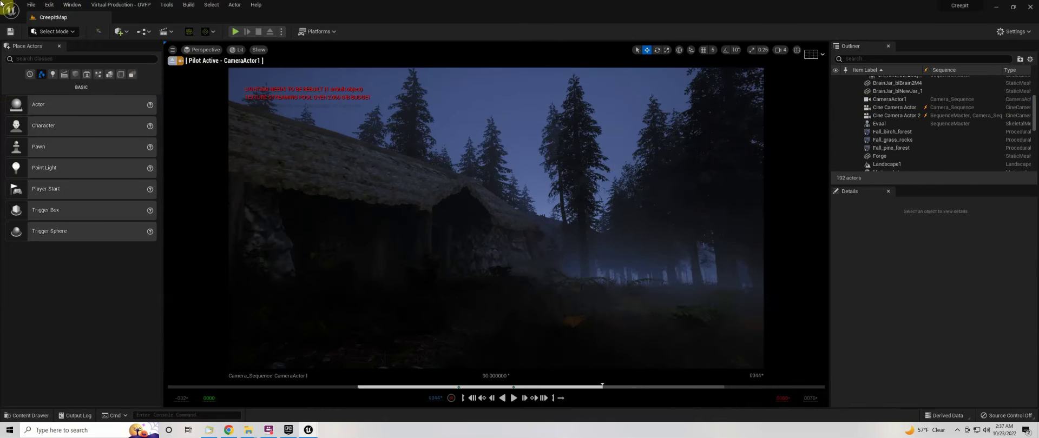
left_click(172, 60)
left_click(220, 155)
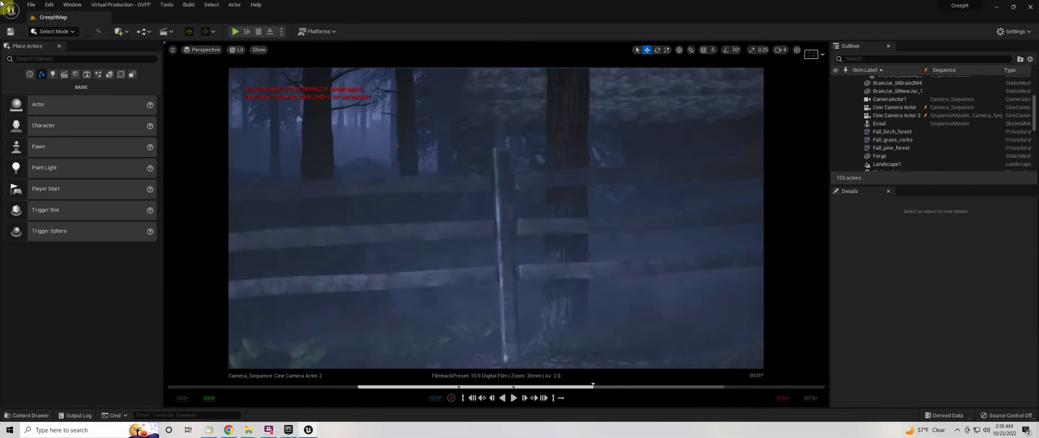
right_click_drag(203, 143, 213, 135)
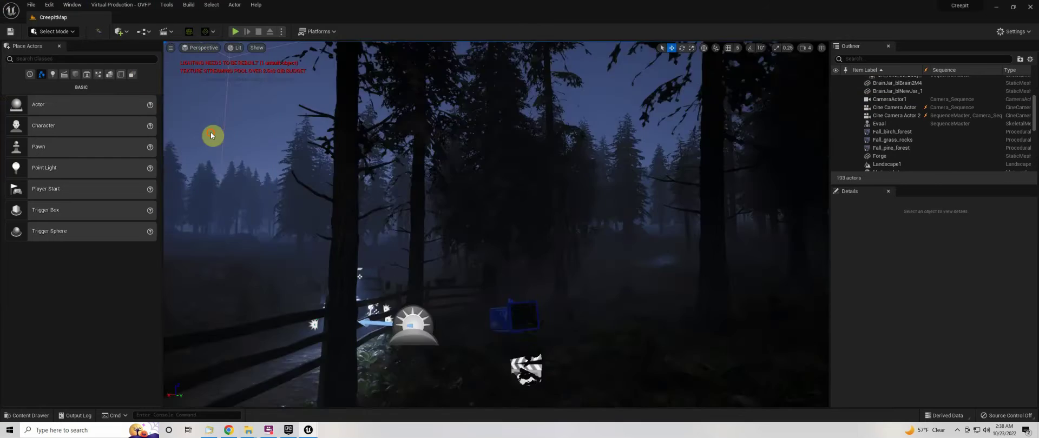
right_click_drag(387, 228, 388, 228)
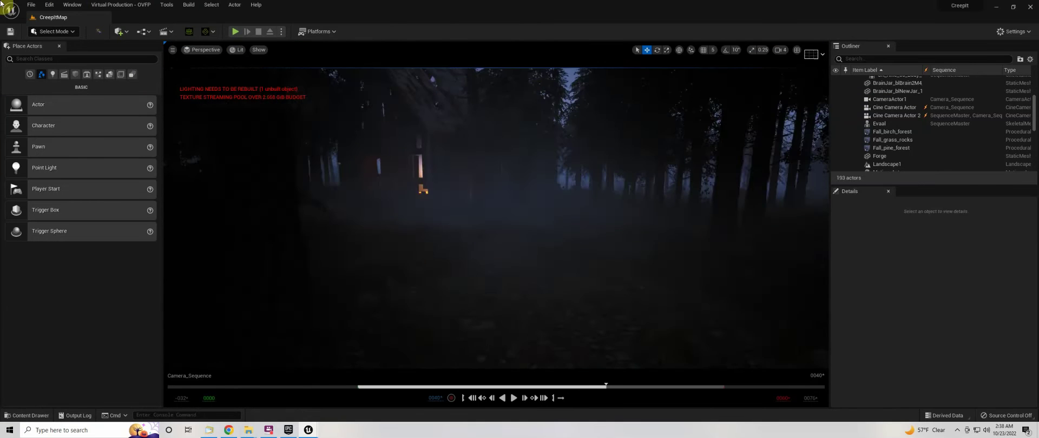
left_click(347, 113)
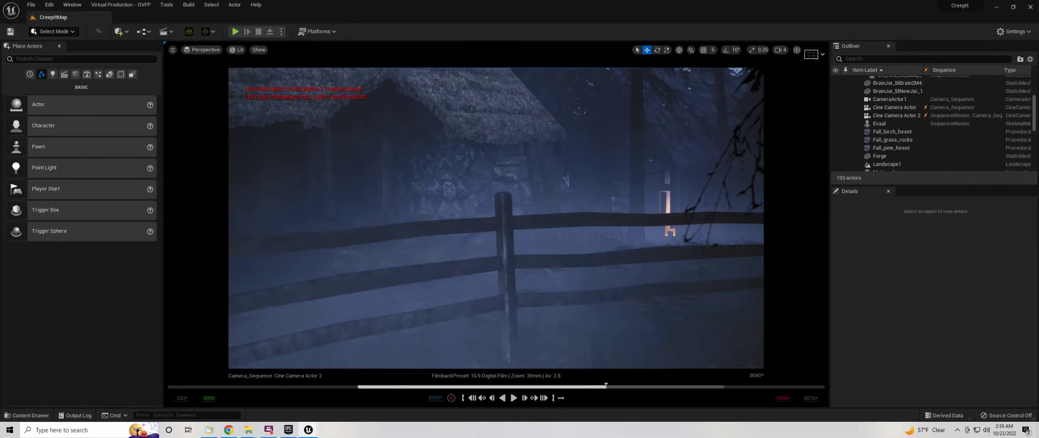
left_click(206, 49)
left_click(314, 163)
left_click(890, 99)
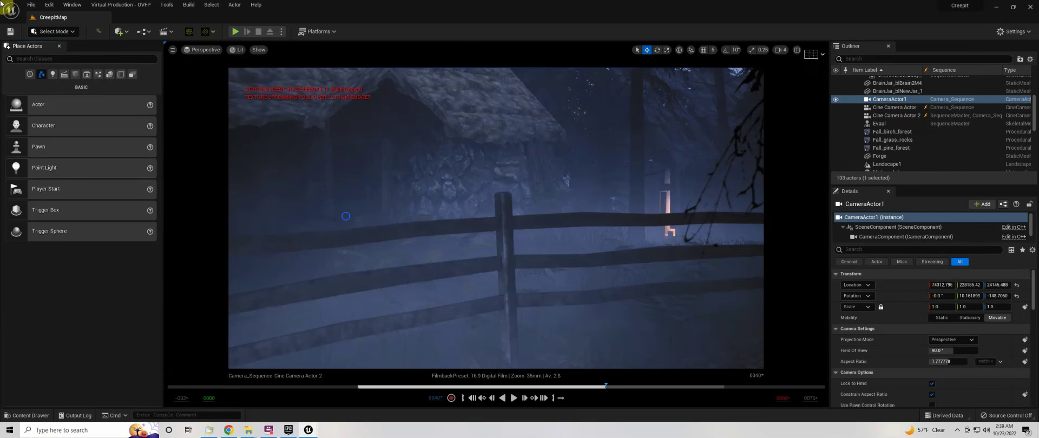
Switch between the Cine Camera Actor 2 and CameraActor1 views and pilot CameraActor1.
left_click(206, 50)
left_click(225, 88)
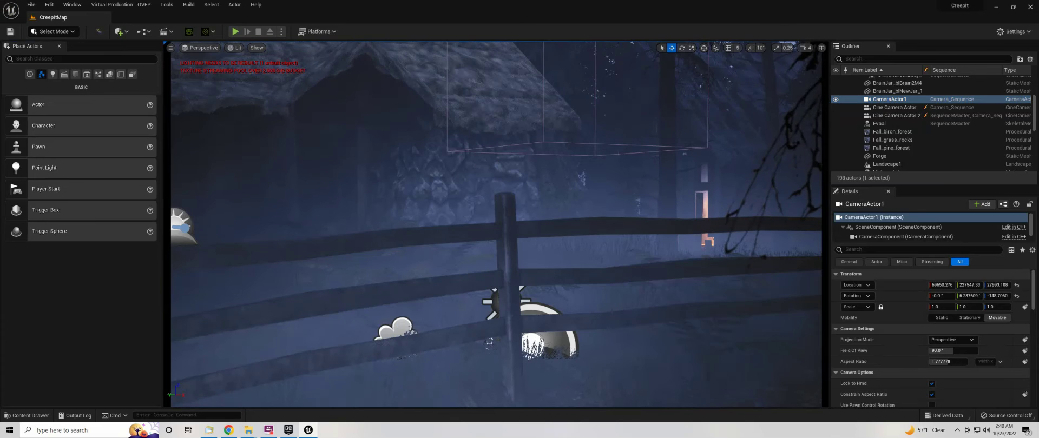
left_click(200, 48)
left_click(233, 179)
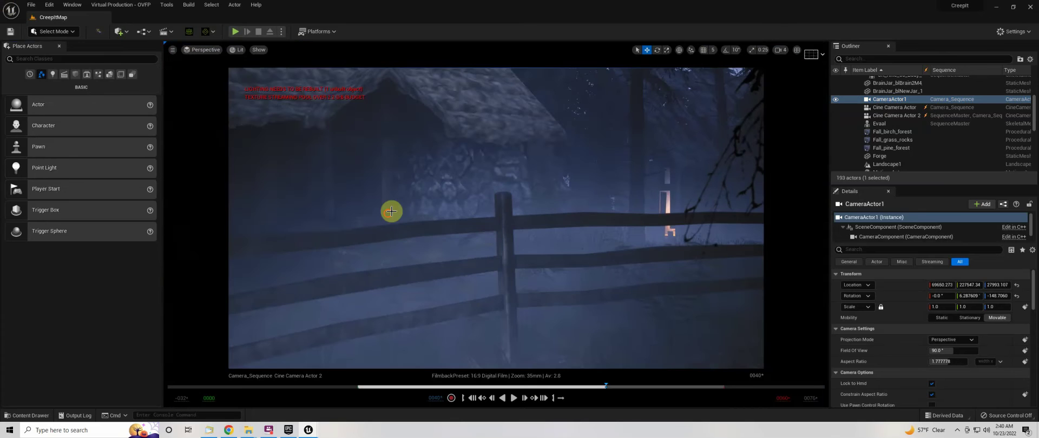
key("ctrl+shift+p")
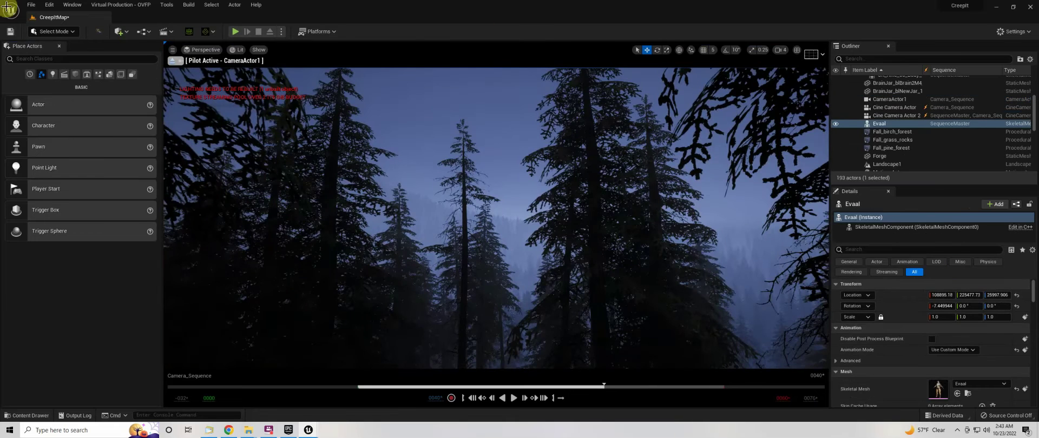
left_click(248, 125)
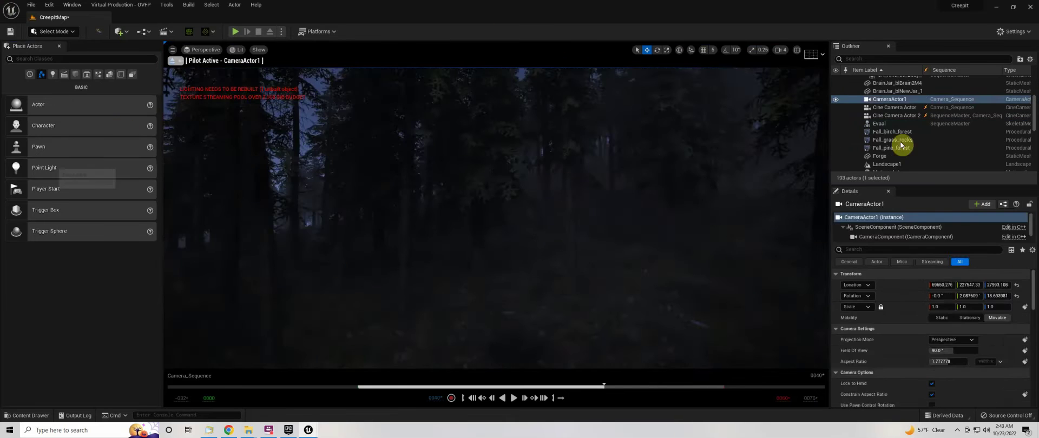
Frame Evaal, step the playhead back, and move the piloted camera to a new forge angle.
left_click(879, 123)
key("f")
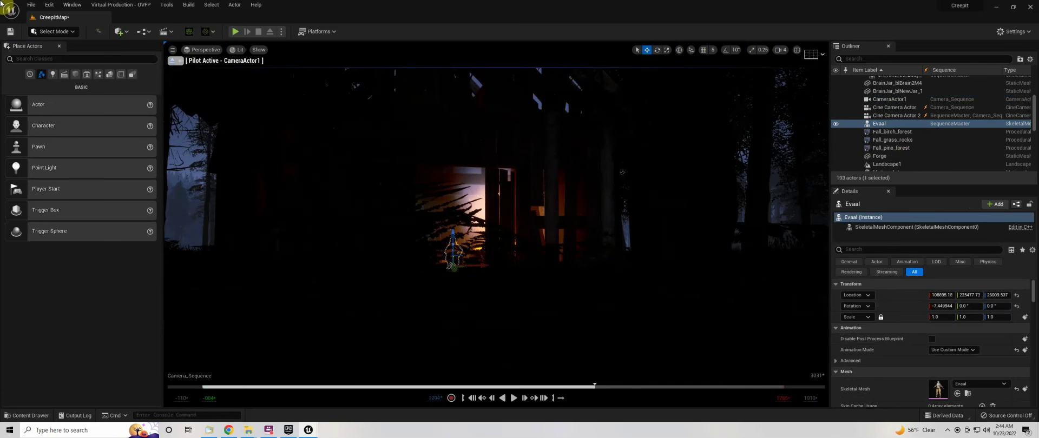
key("Escape")
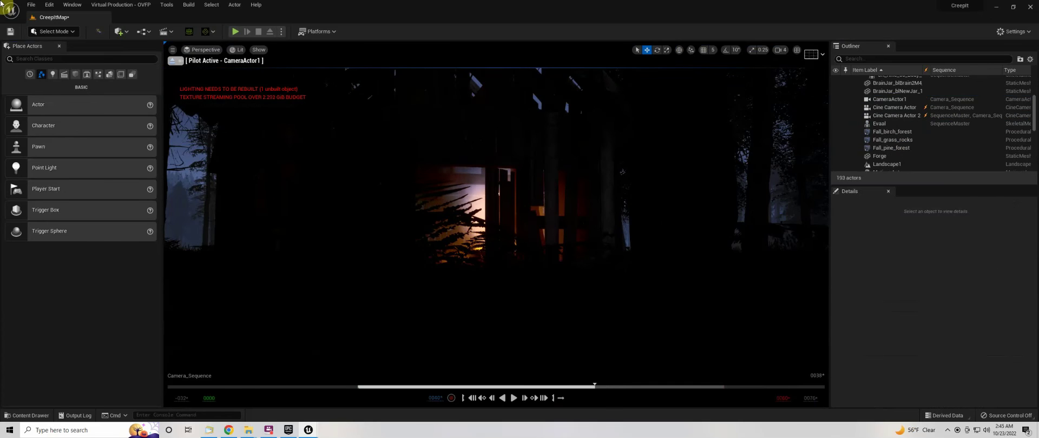
key("Left")
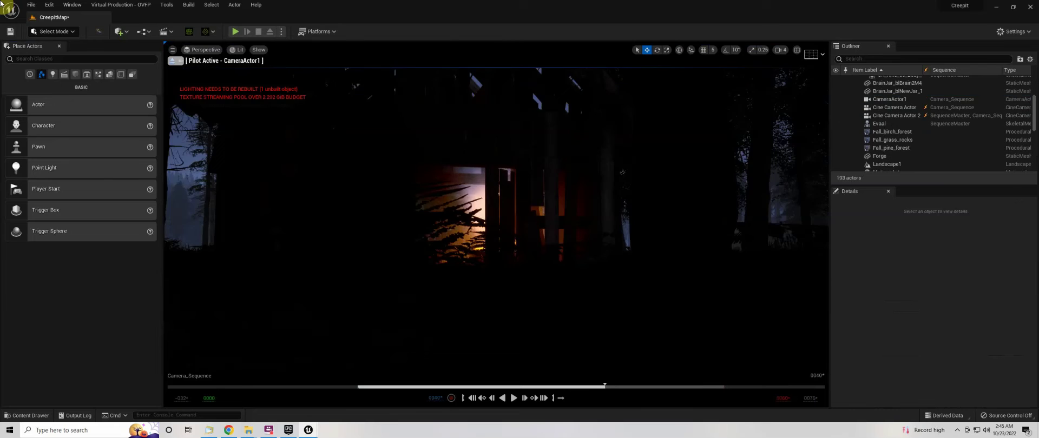
key("Left")
key("Left")
key("Left")
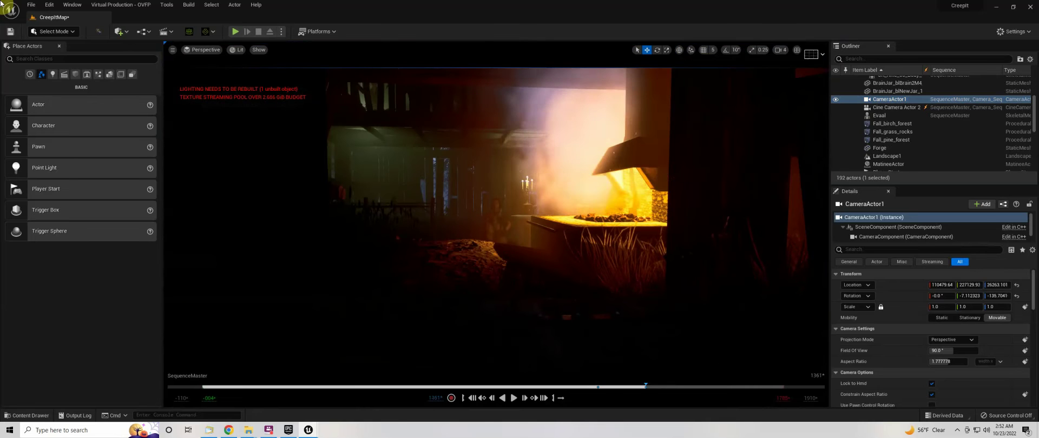
left_click_drag(232, 153, 303, 157)
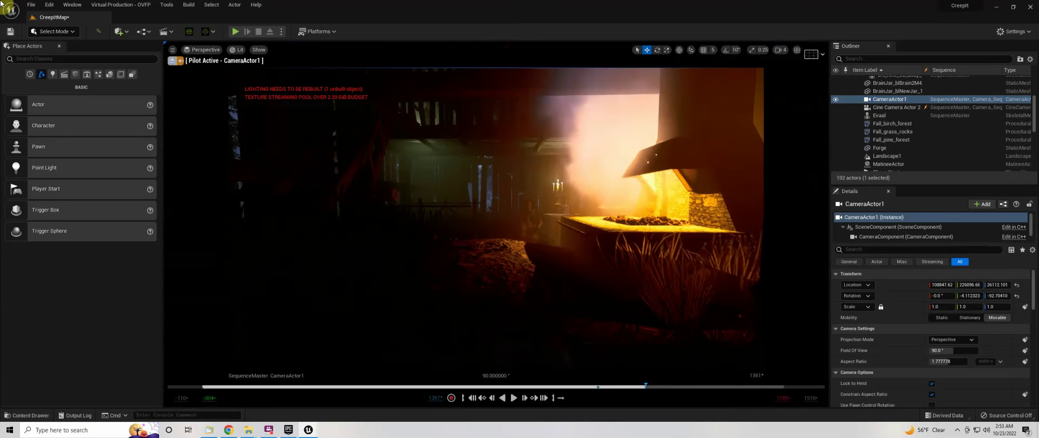
left_click(529, 267)
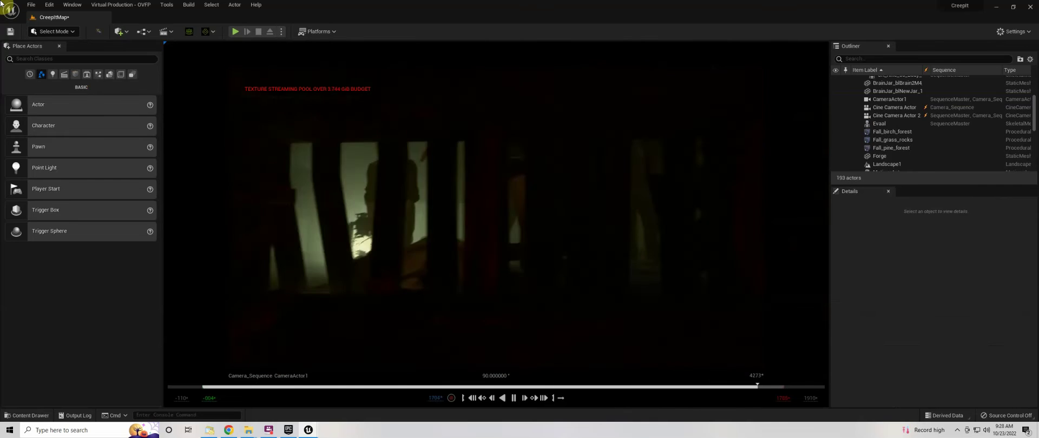
Leave cinematic view and frame PointLight5, the candelabra lights and the table meshes.
left_click(213, 169)
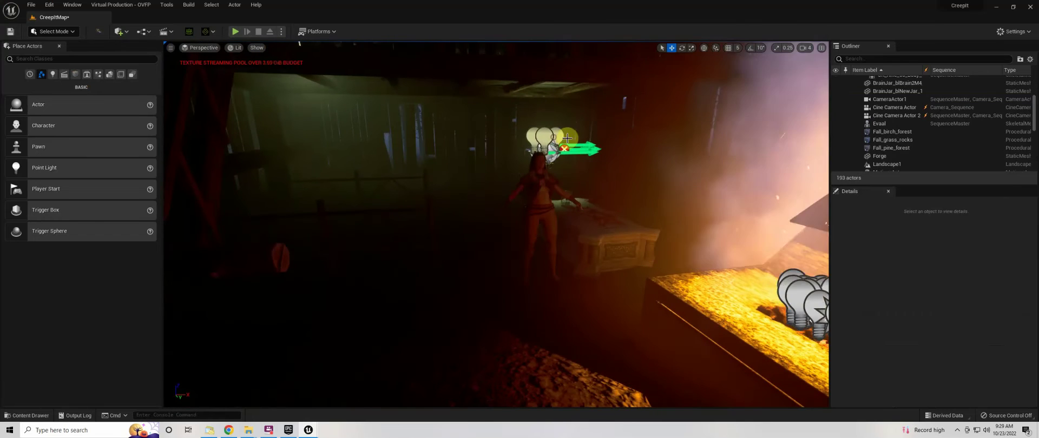
left_click(567, 138)
key("f")
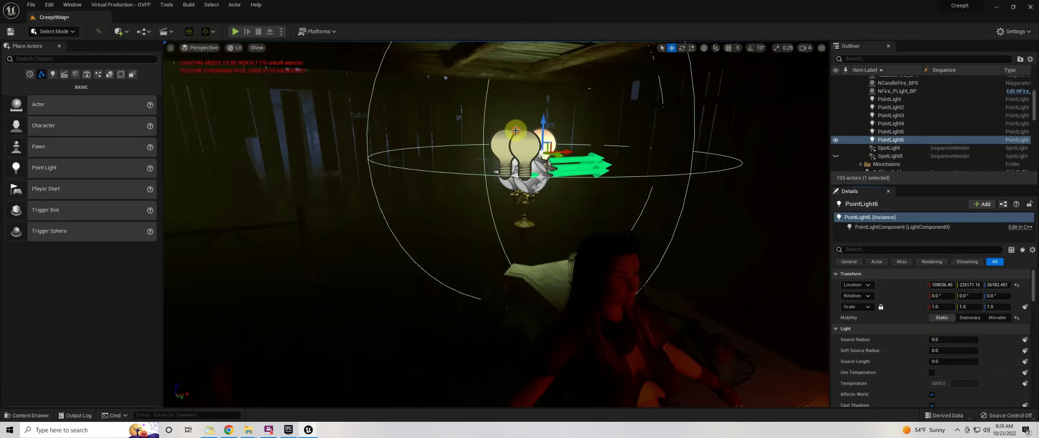
left_click(524, 208)
key("f")
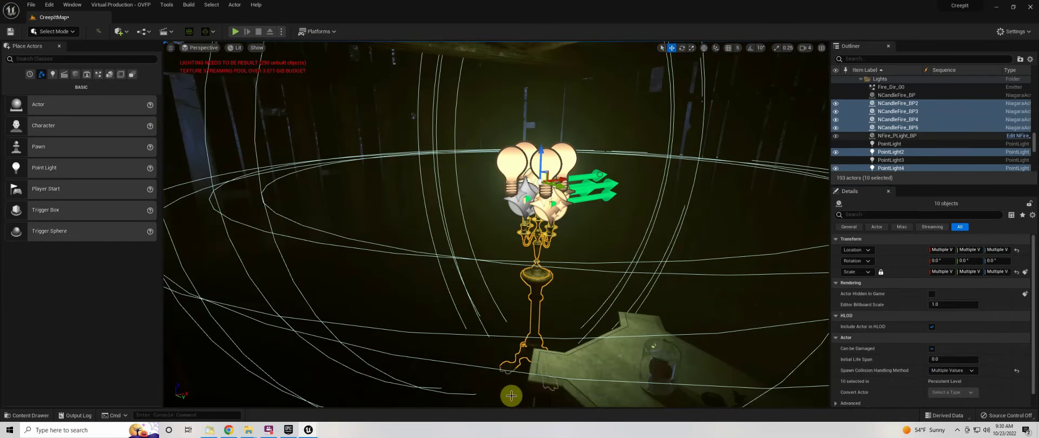
left_click(518, 202, "ctrl")
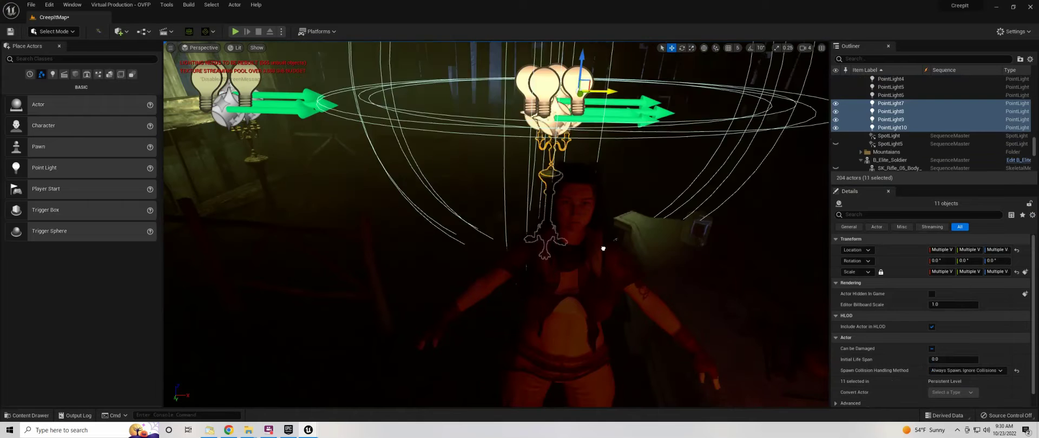
left_click(604, 248)
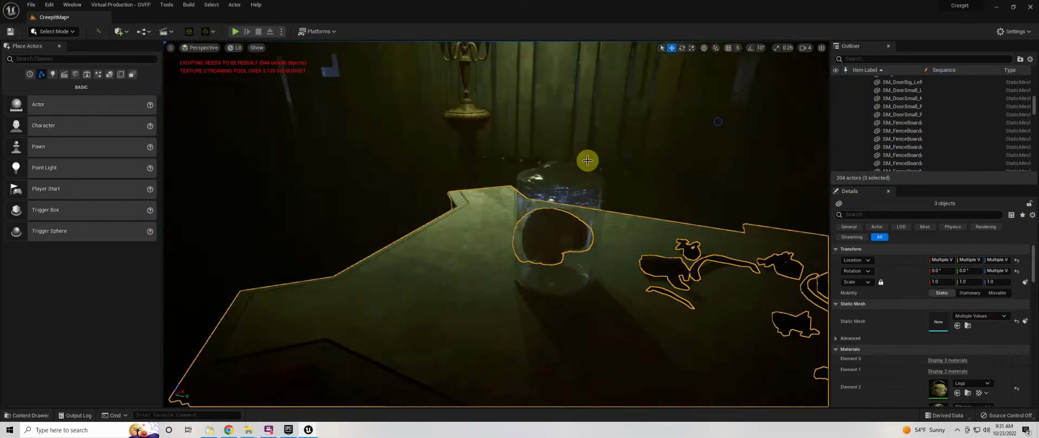
Search the actors for 'jar', then select the chandelier bulbs and the Fire_Dir_00 fire particles.
left_click(876, 59)
type("jar")
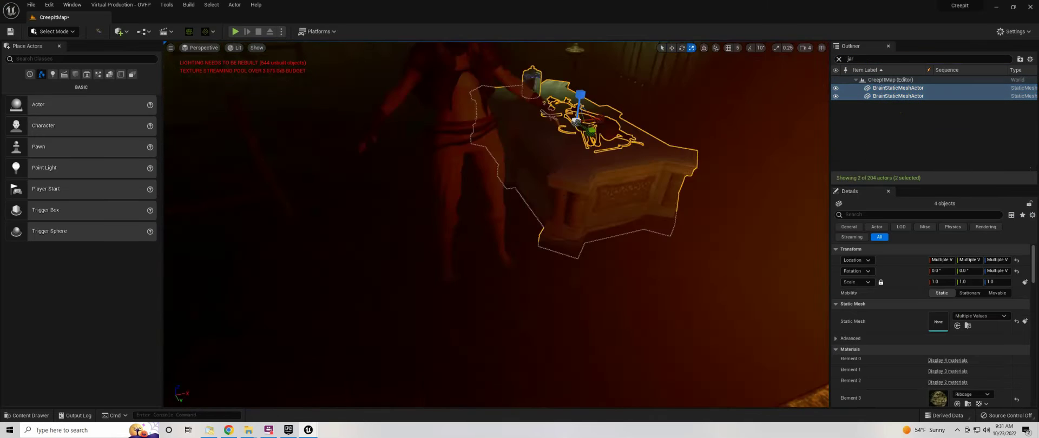
mouse_move(550, 179)
left_mouse_down()
mouse_move(373, 188)
mouse_move(750, 124)
left_mouse_up()
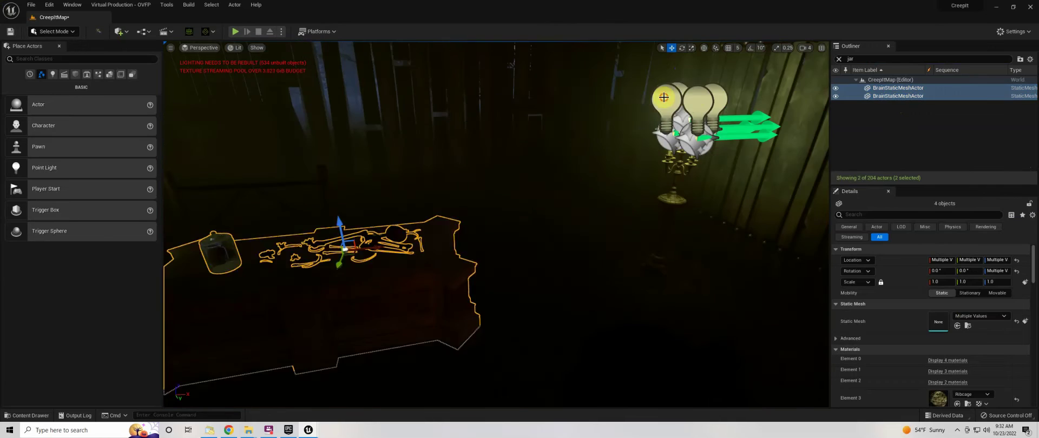
left_click(750, 124)
left_click_drag(659, 276, 503, 275, "shift")
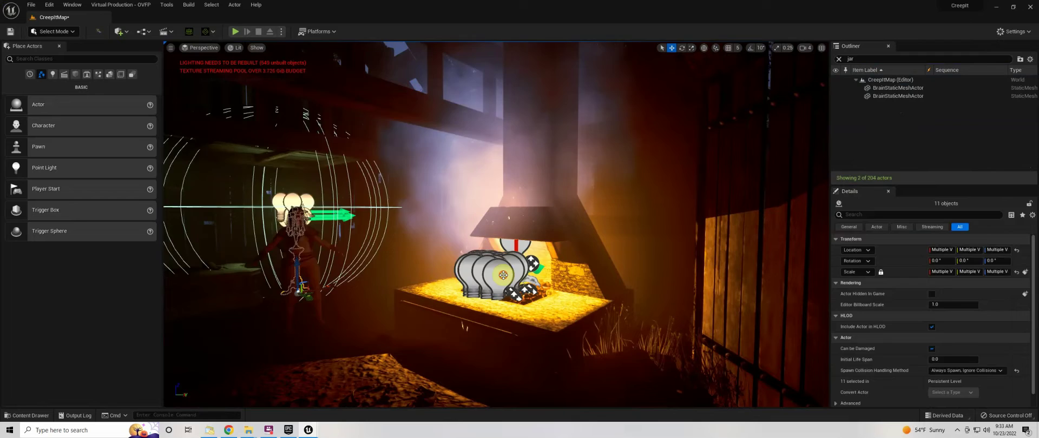
left_click(503, 276)
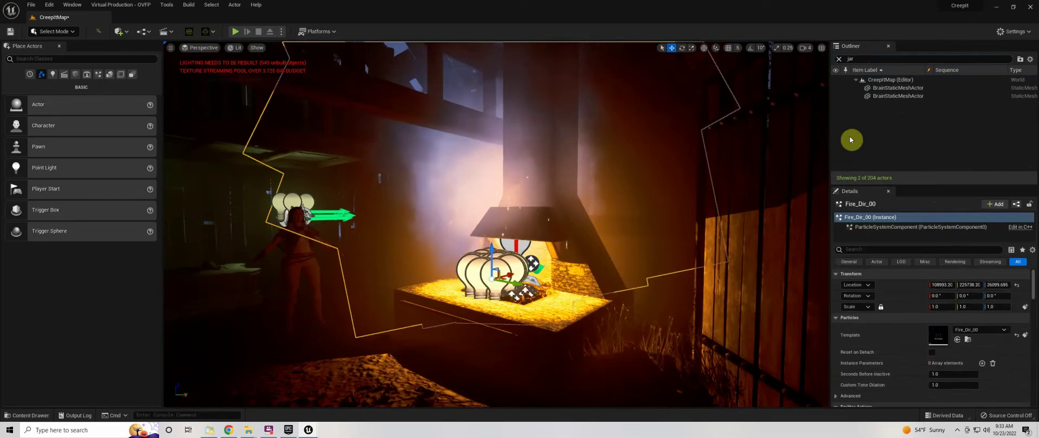
Frame the fireplace with NFire_PLight_BP, then select all SM_Boards4m board actors.
scroll(892, 136, "down", 4)
left_click(892, 127, "ctrl")
key("f")
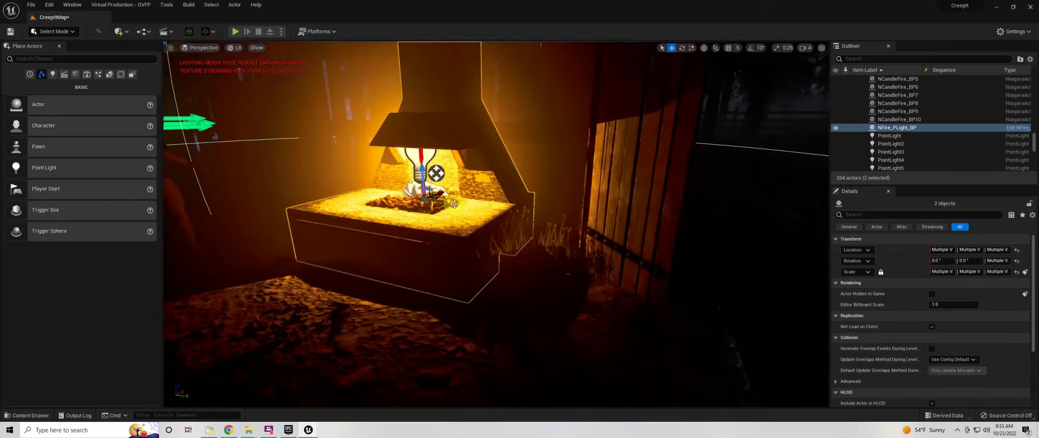
scroll(622, 210, "down", 5)
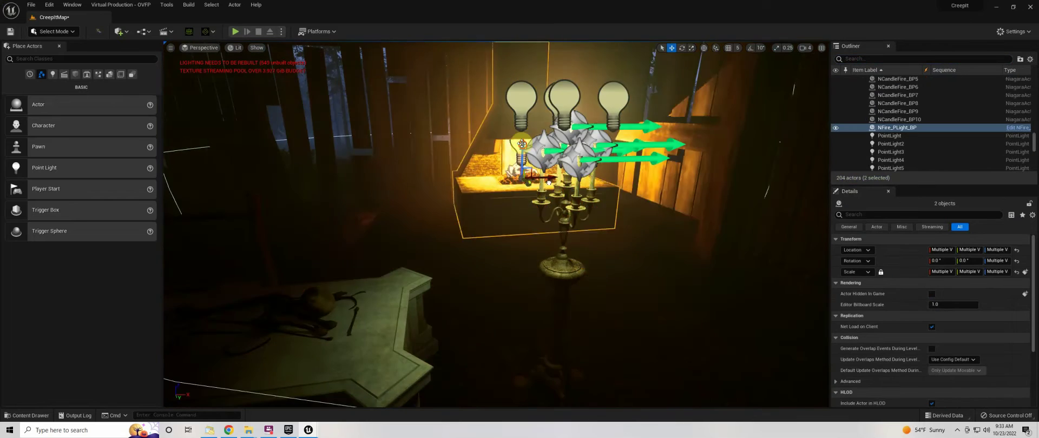
left_click_drag(534, 196, 504, 265, "alt")
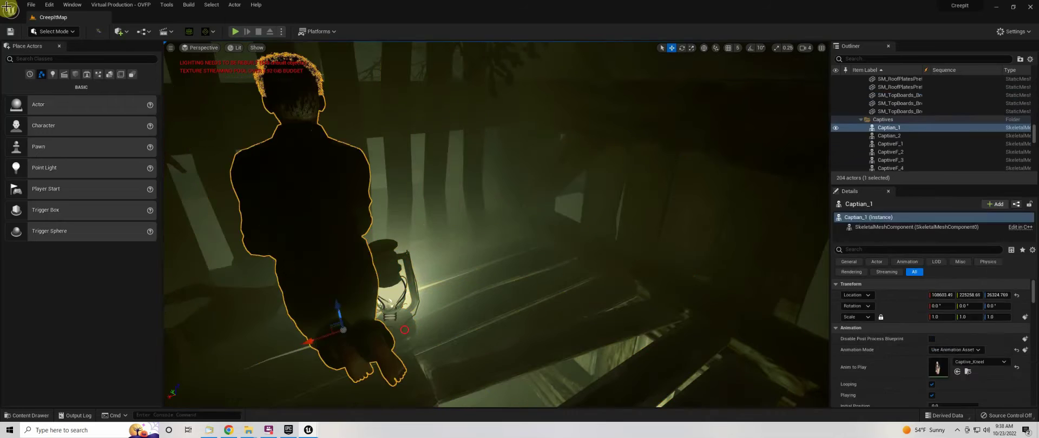
right_click(939, 104)
left_click(957, 278)
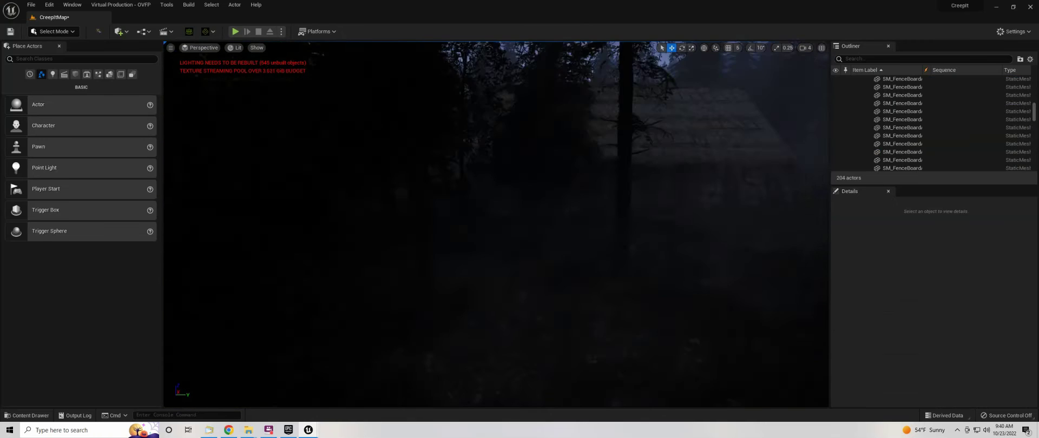
Place a new Spot Light from Lights and widen its inner and outer cone angles.
left_click(52, 74)
left_click_drag(44, 147, 319, 64)
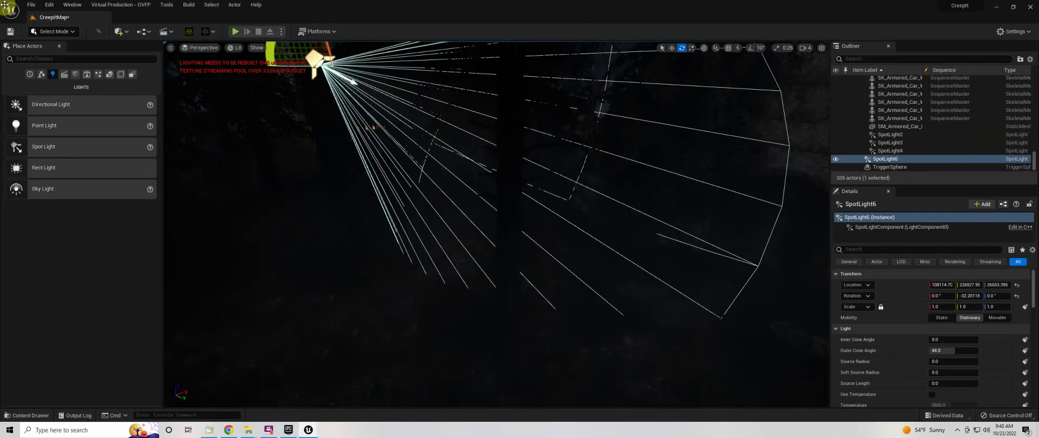
key("e")
scroll(889, 323, "down", 5)
scroll(889, 323, "down", 4)
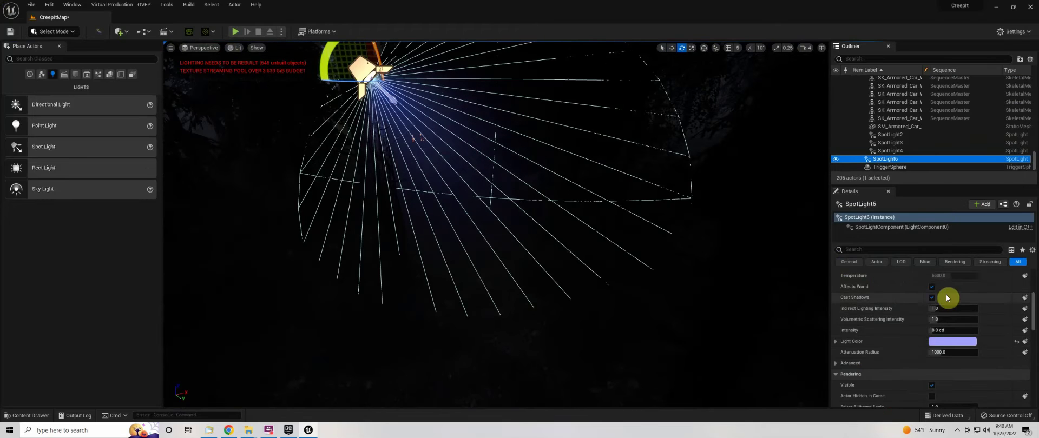
scroll(913, 331, "down", 2)
left_click_drag(939, 303, 931, 327)
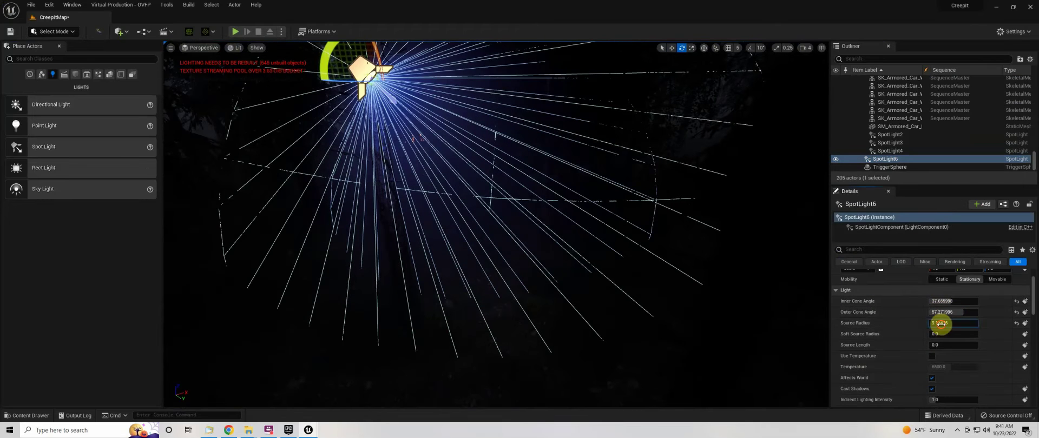
Raise the spotlight's Attenuation Radius, then browse content folders with engine content hidden.
scroll(942, 324, "down", 2)
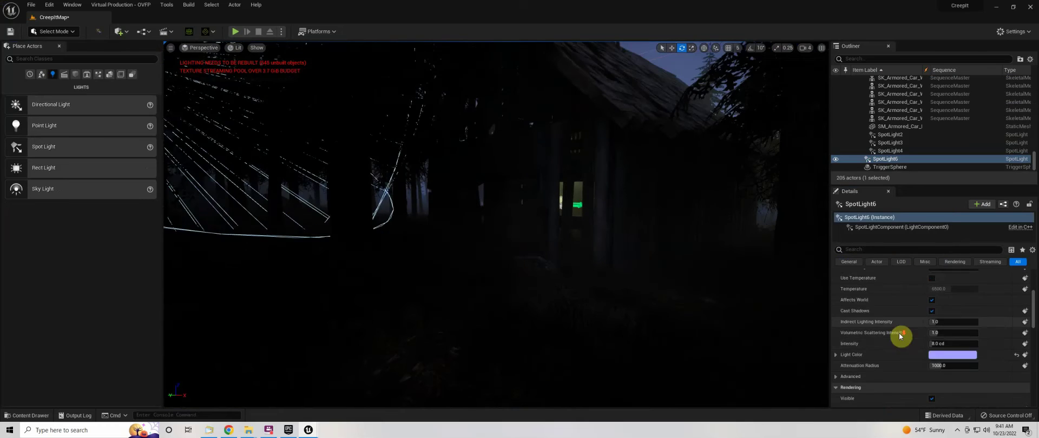
scroll(899, 336, "down", 2)
left_click_drag(952, 326, 969, 327)
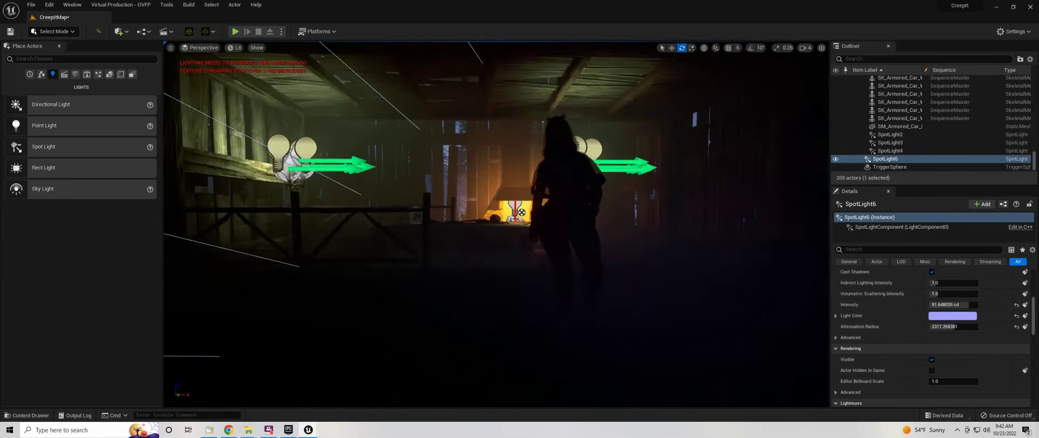
left_click(538, 225)
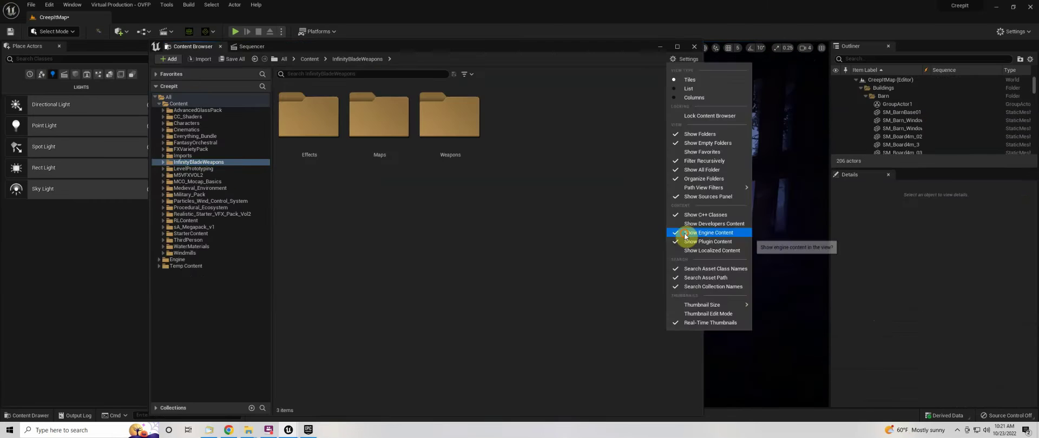
left_click(684, 234)
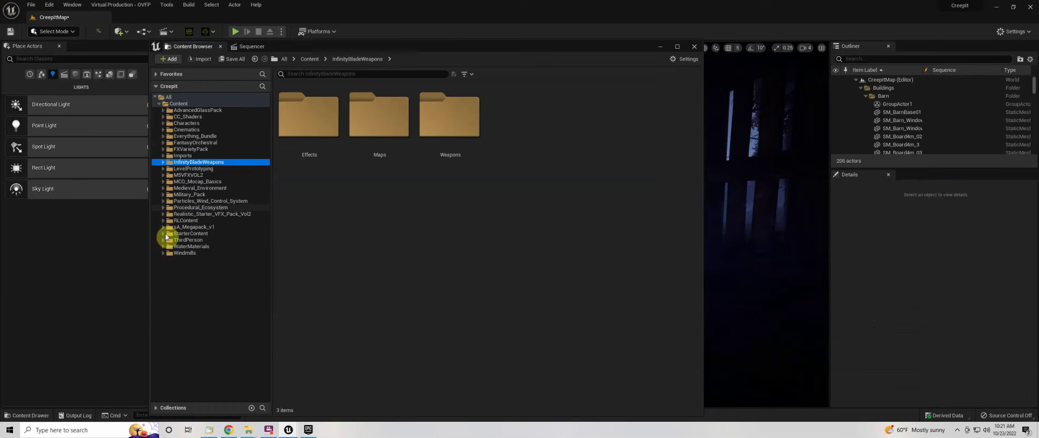
Open the IClone_Kneel_Stand animation and preview it on the Evaal mesh.
left_click(165, 236)
left_click(174, 153)
double_click(365, 151)
left_click(330, 355)
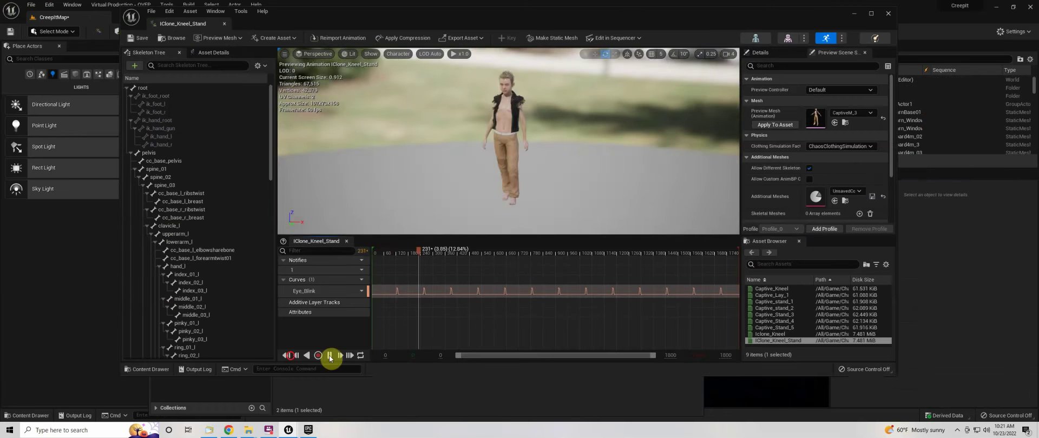
left_click(870, 113)
left_click(895, 227)
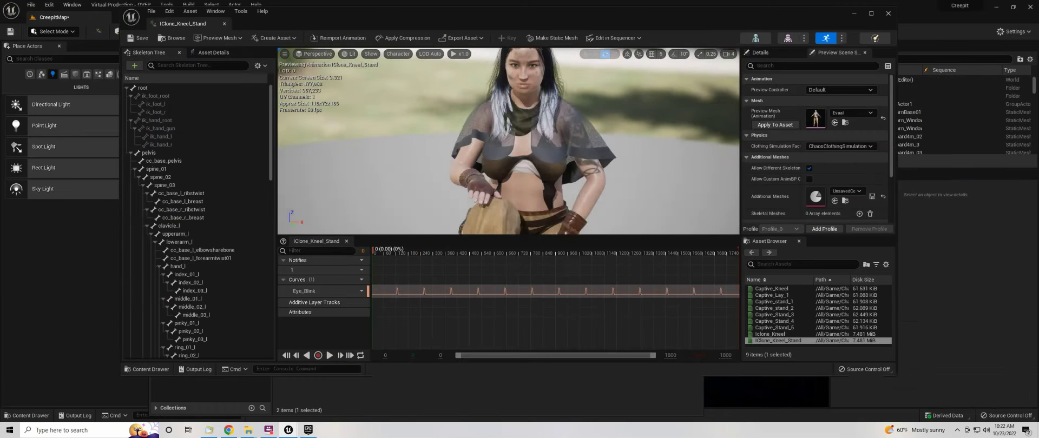
left_click_drag(411, 147, 353, 146)
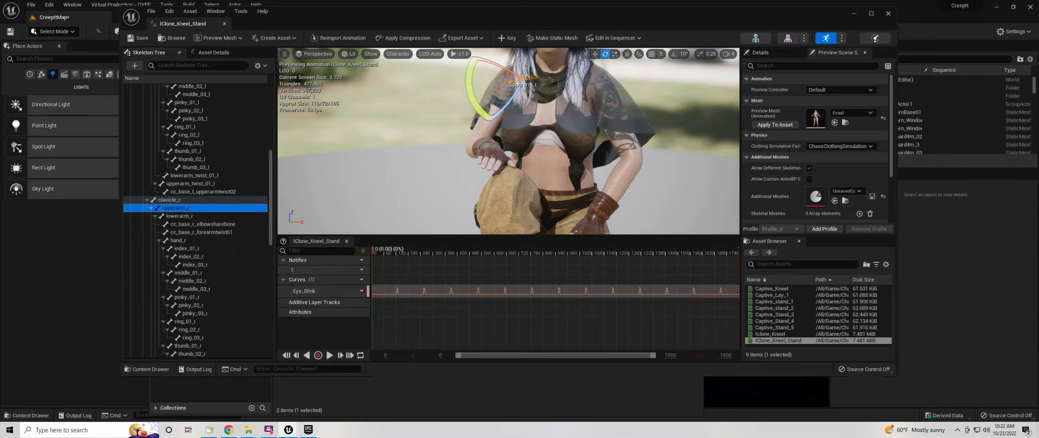
Rotate a right-arm bone at frame 113 and play the animation to check the pose.
left_click(182, 242)
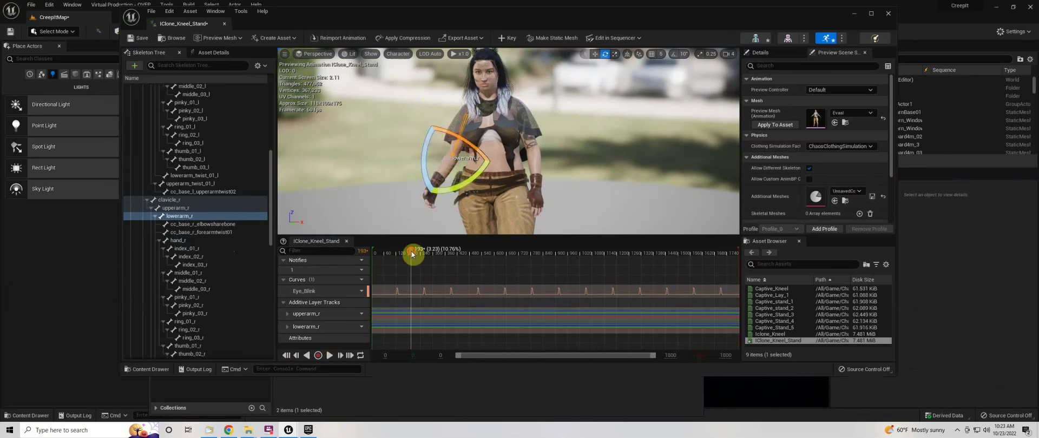
left_click_drag(412, 254, 393, 253)
left_click(330, 356)
left_click(329, 355)
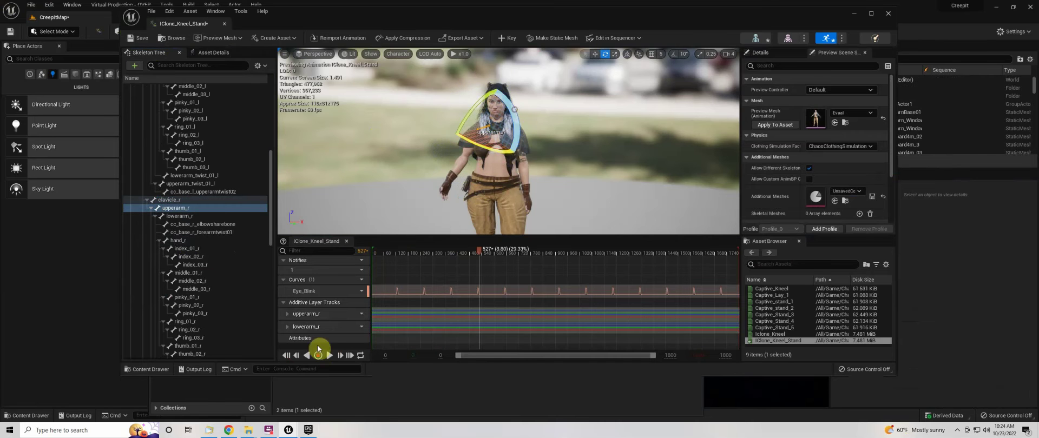
left_click_drag(505, 219, 431, 127)
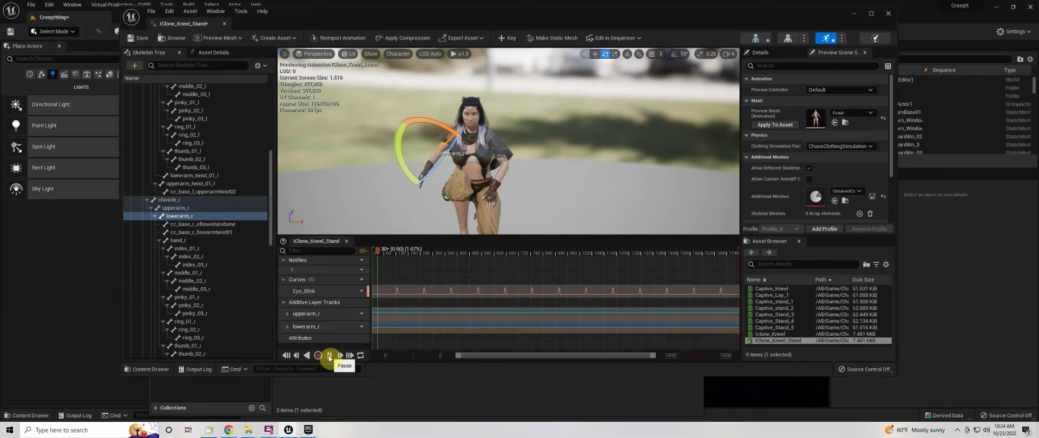
Delete the upperarm_r and lowerarm_r additive tracks and check the right clavicle at frame 171.
left_click(302, 327)
key("Delete")
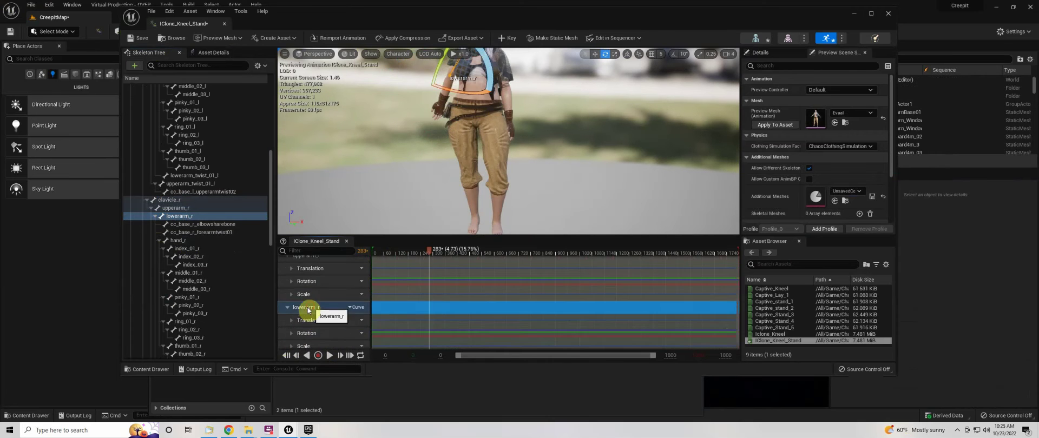
left_click(348, 327)
key("Delete")
scroll(413, 182, "up", 3)
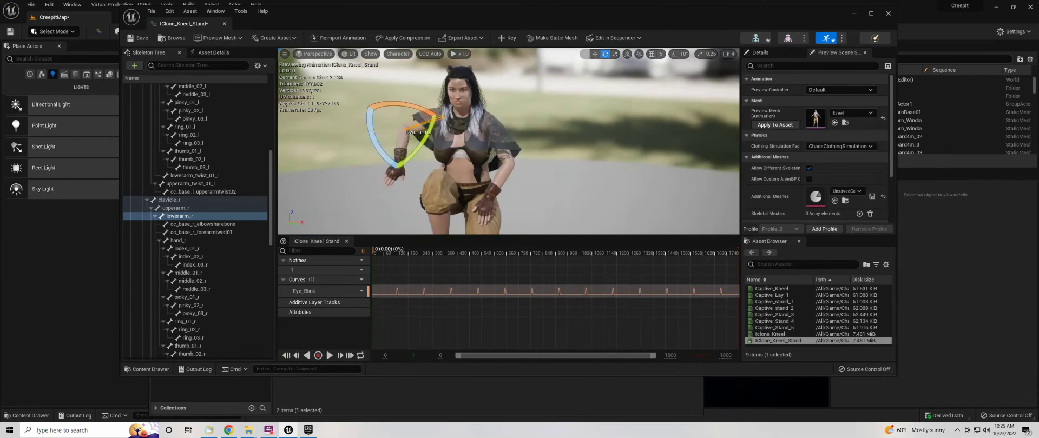
left_click(184, 200)
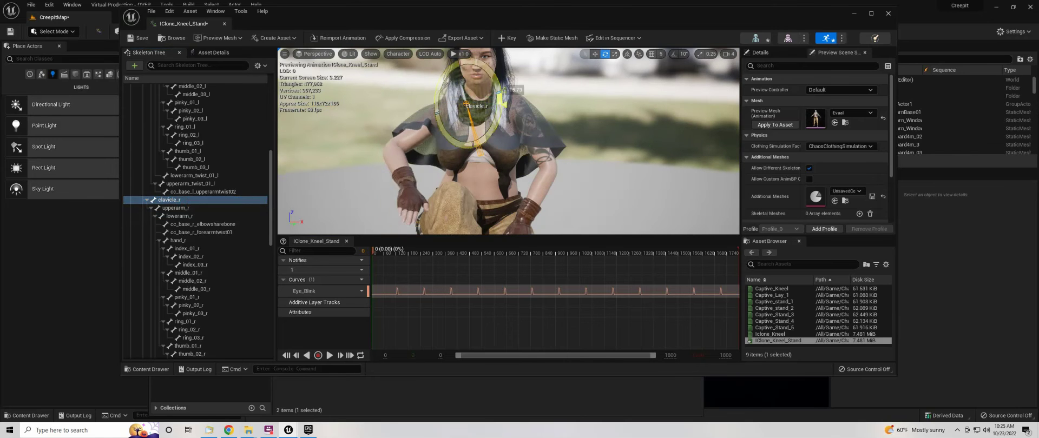
left_click_drag(391, 256, 406, 254)
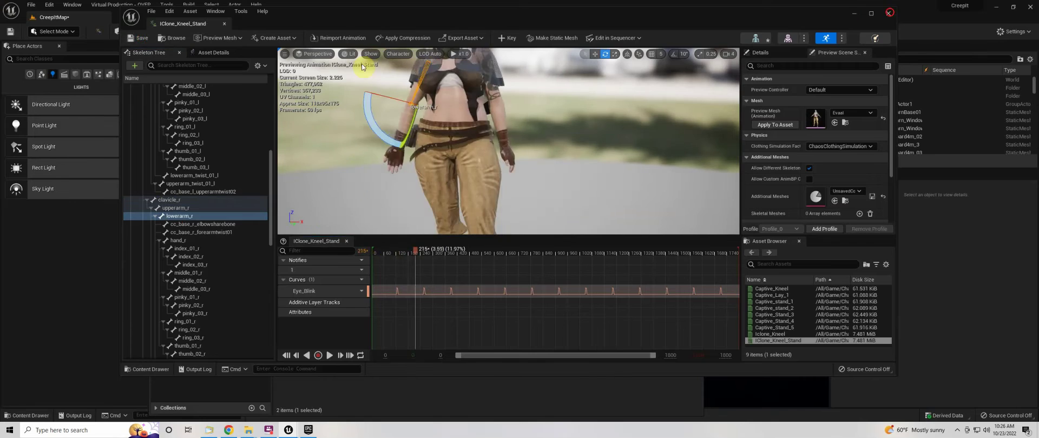
left_click(1, 3)
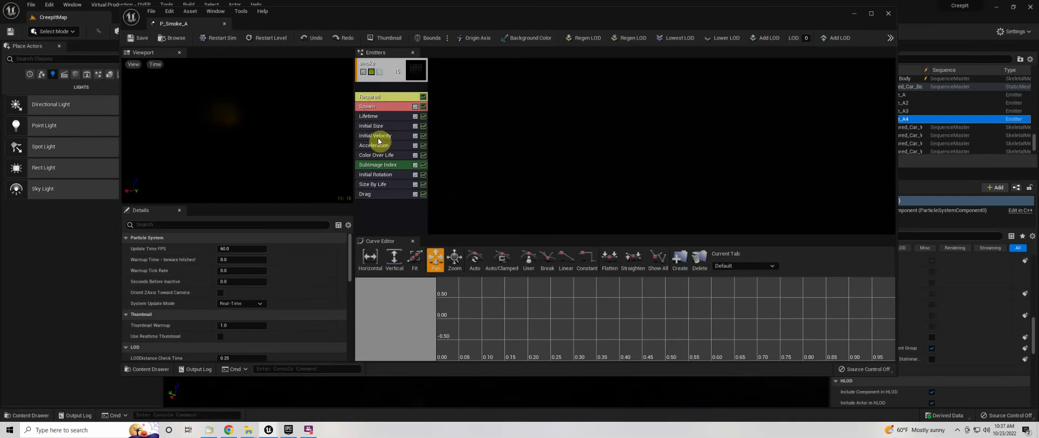
Change the Color Over Life constant colour from yellow to cream and close Cascade.
left_click(374, 409)
left_click(249, 271)
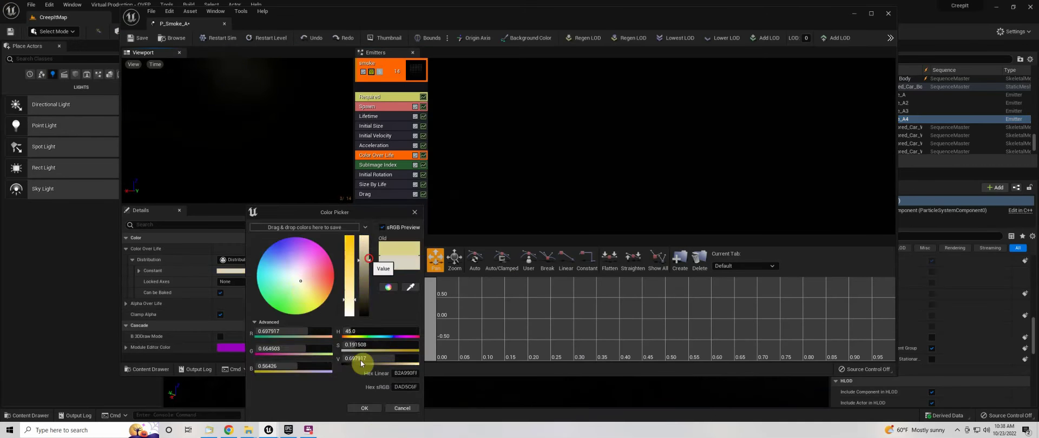
left_click_drag(365, 346, 324, 347)
left_click(370, 409)
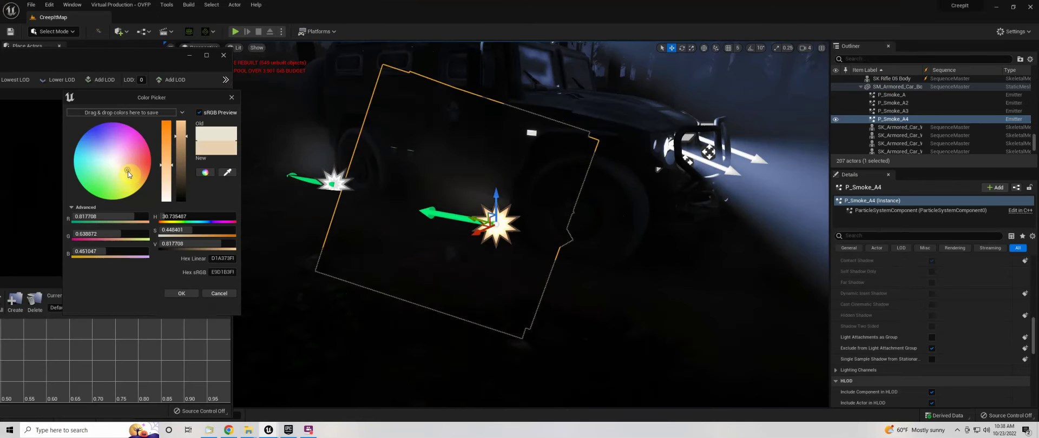
left_click(224, 55)
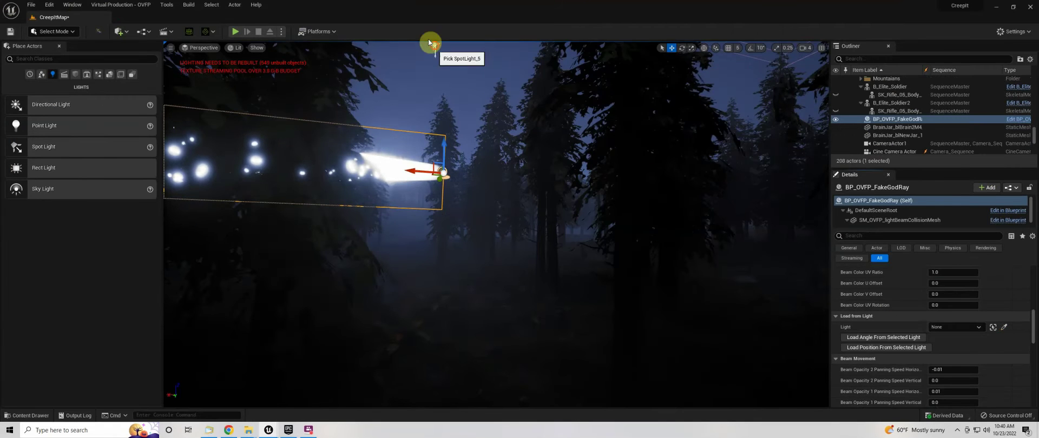
Set the god-ray beam's Load from Light to SpotLight and frame both actors.
left_click(428, 42)
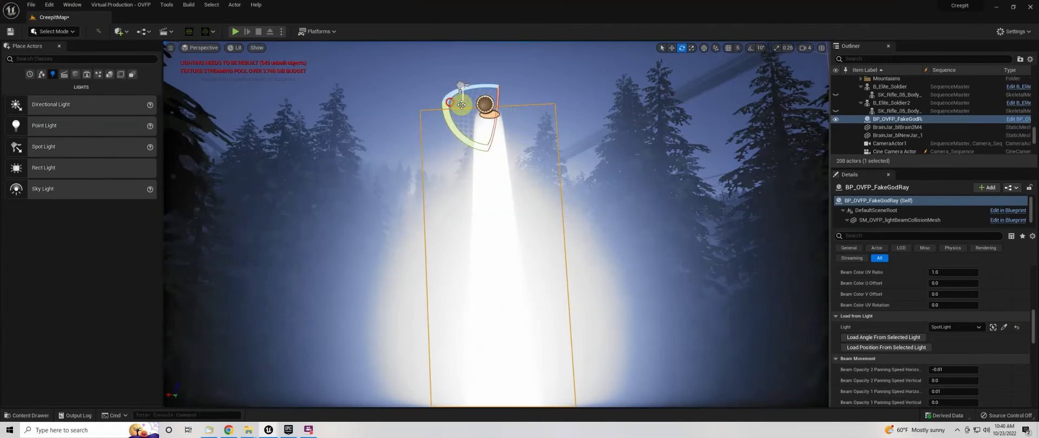
key("w")
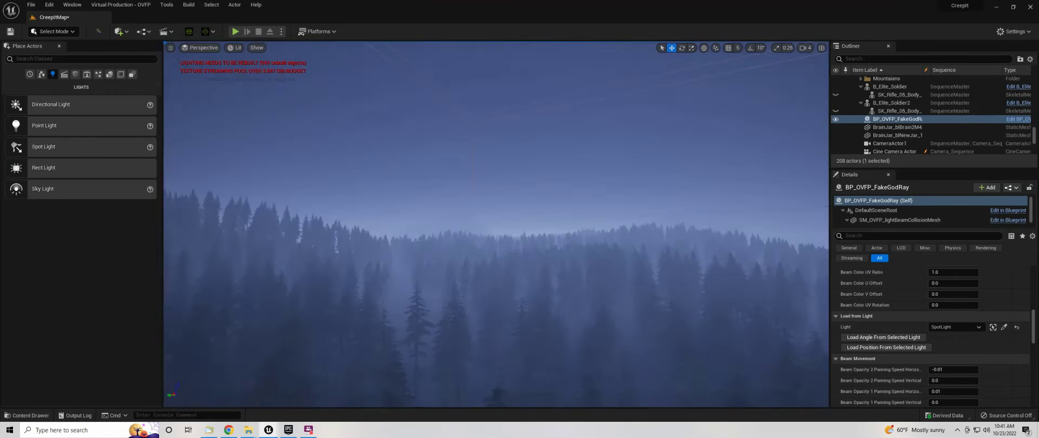
key("f")
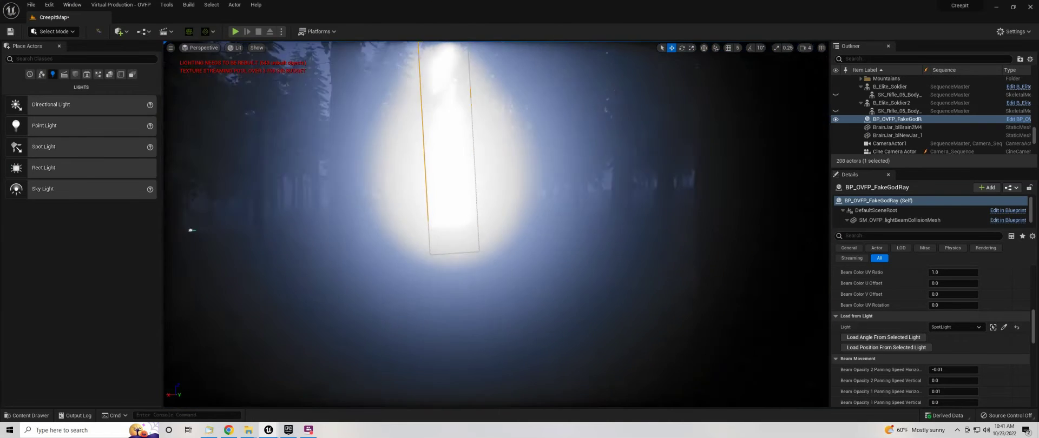
left_click(879, 280)
key("f")
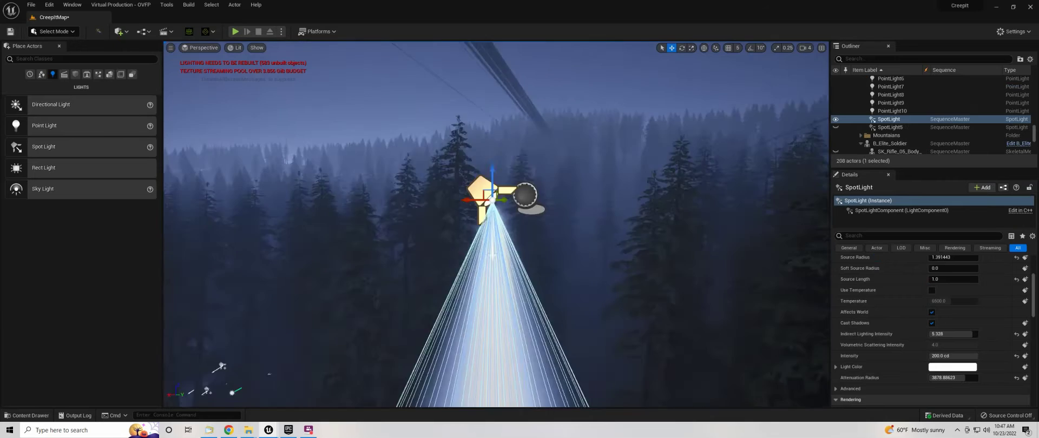
key("ctrl+z")
left_click(904, 329)
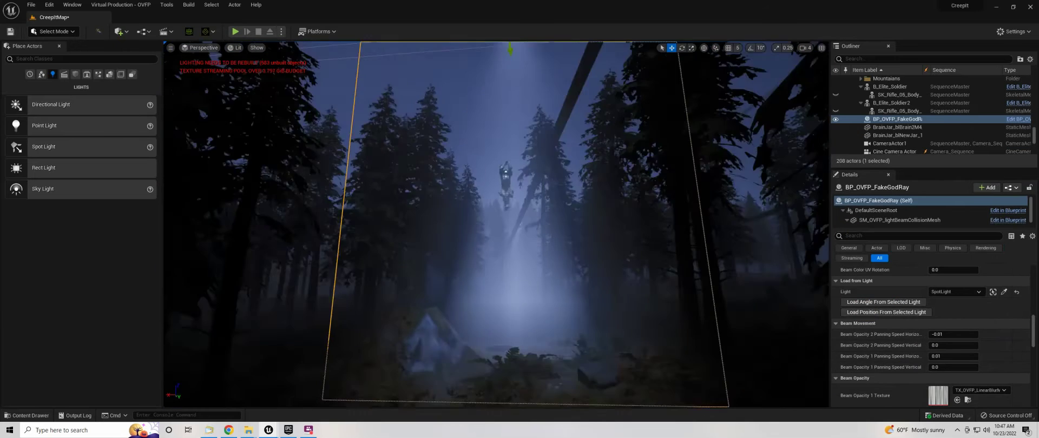
key("f")
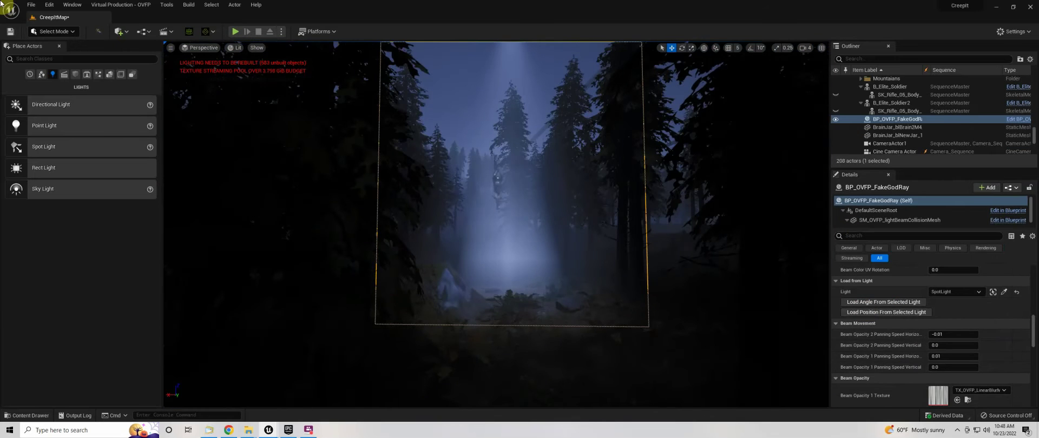
Reset beam angle and falloffs; set brightness 0.571574, initial width 0.192, width 851.66.
scroll(902, 315, "down", 3)
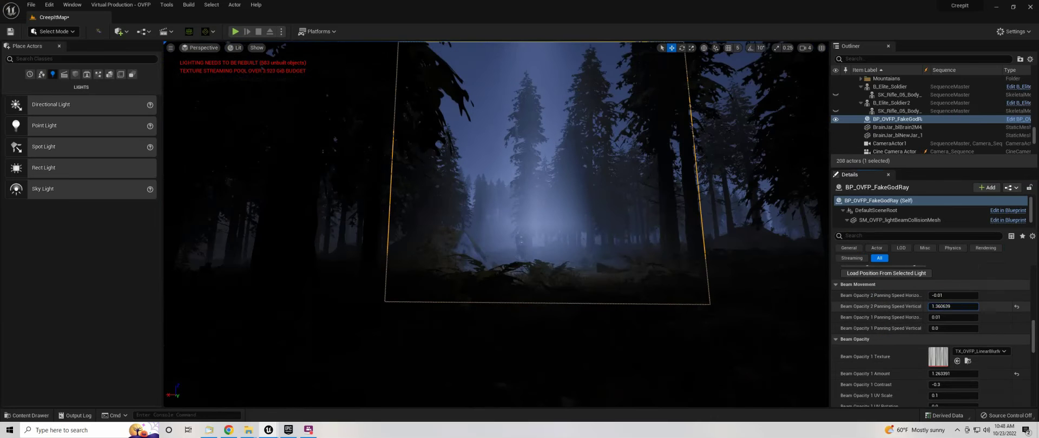
scroll(944, 296, "down", 3)
scroll(979, 330, "down", 3)
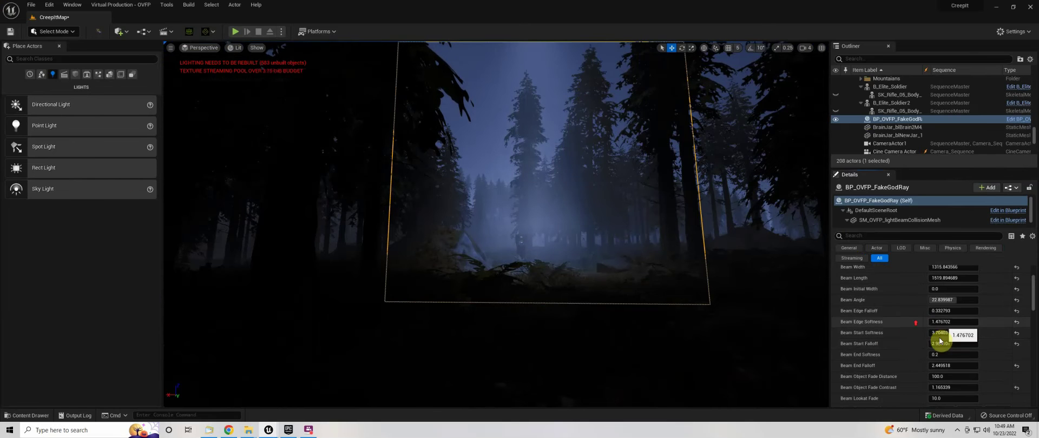
left_click(1017, 300)
left_click(1017, 311)
left_click(1017, 343)
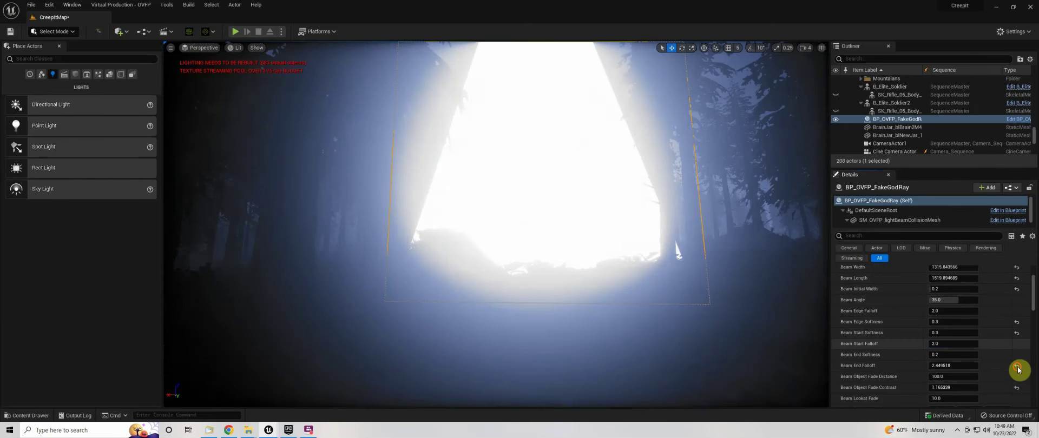
scroll(989, 359, "down", 3)
left_click_drag(952, 310, 1033, 327)
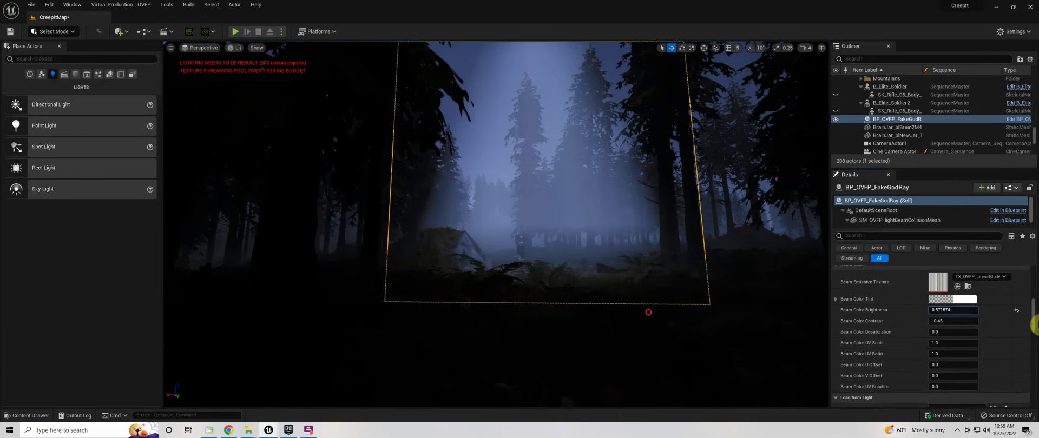
left_click_drag(940, 315, 844, 317)
scroll(919, 366, "down", 2)
scroll(919, 365, "up", 5)
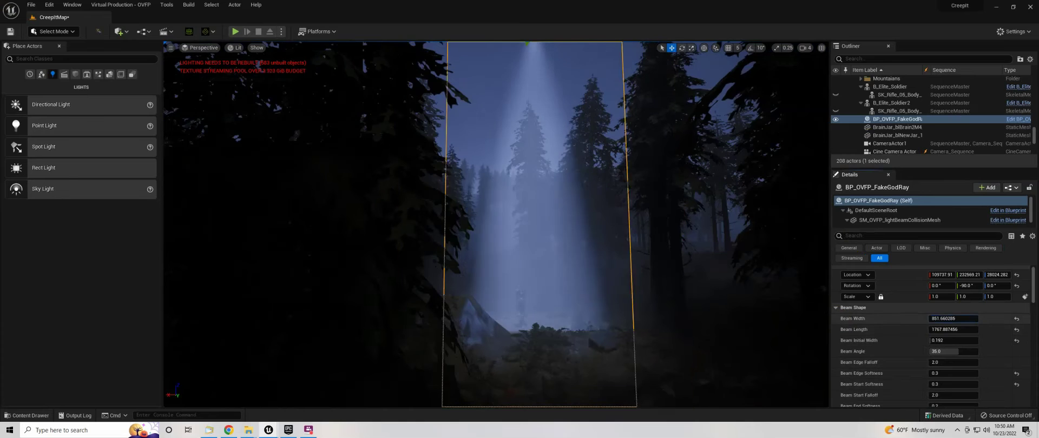
Narrow the beam width to about 134.5 and load the beam angle from the SpotLight.
left_click_drag(953, 318, 844, 319)
left_click(511, 86)
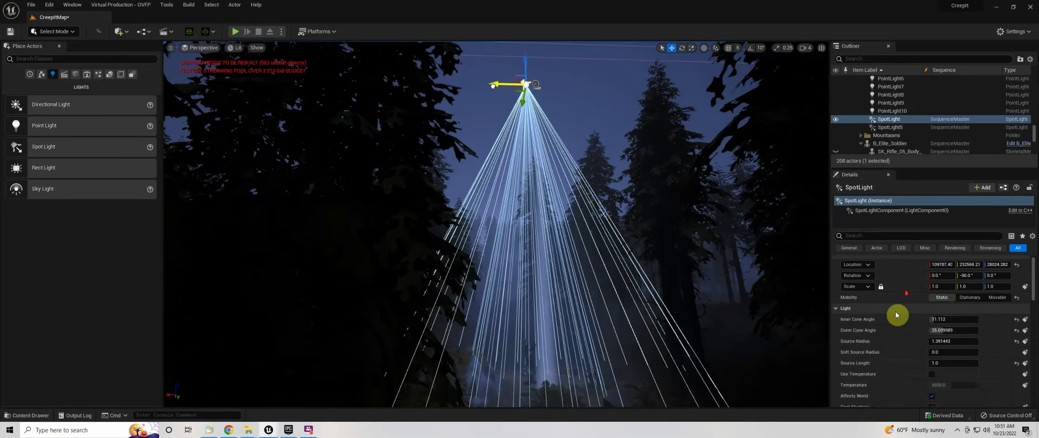
left_click(515, 84)
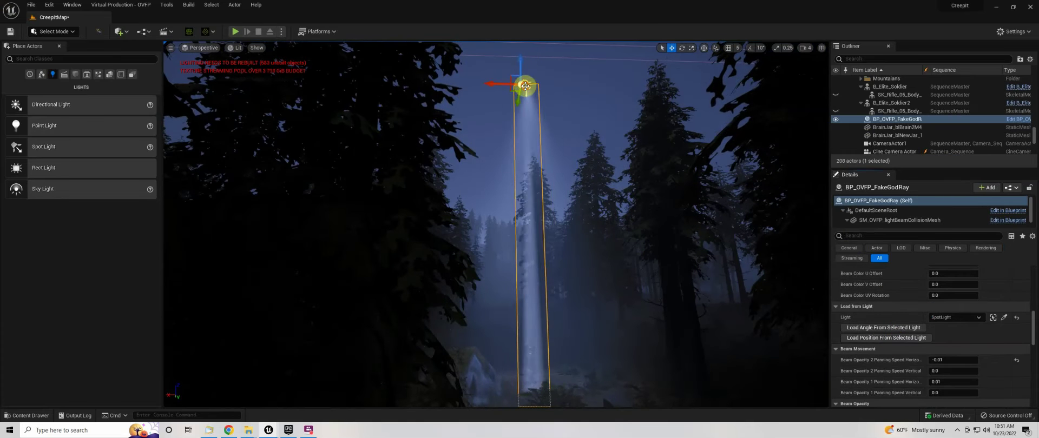
scroll(915, 309, "up", 1)
left_click(896, 343)
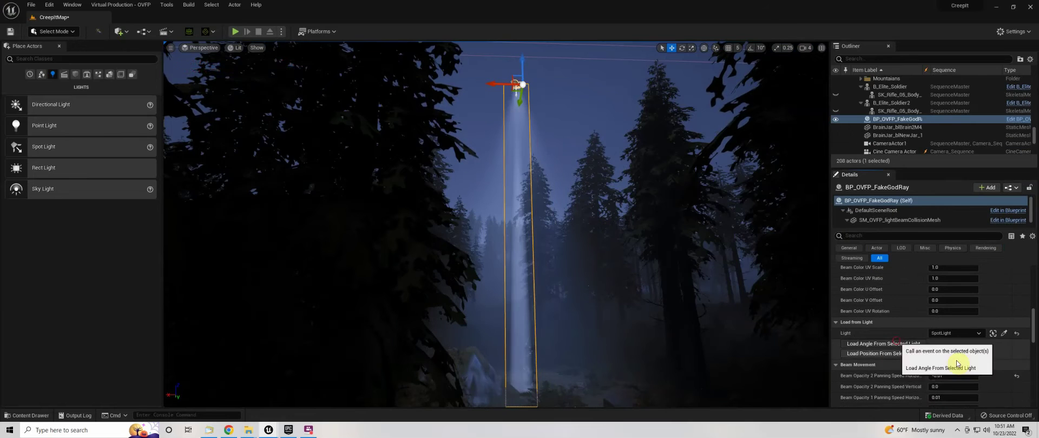
Load the beam position from the spotlight and lower Beam Edge Falloff to about 2.36.
scroll(914, 259, "down", 3)
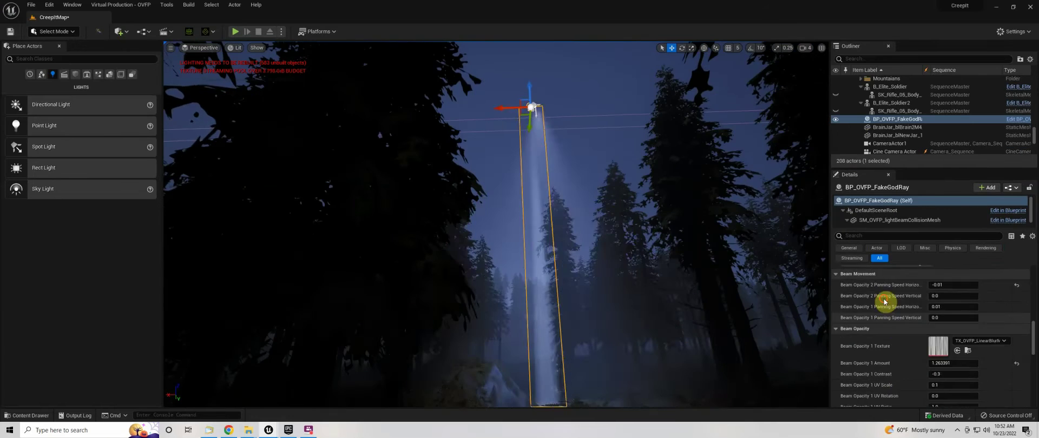
left_click(884, 301)
right_click_drag(631, 339, 631, 325)
scroll(877, 324, "up", 5)
left_click(953, 310)
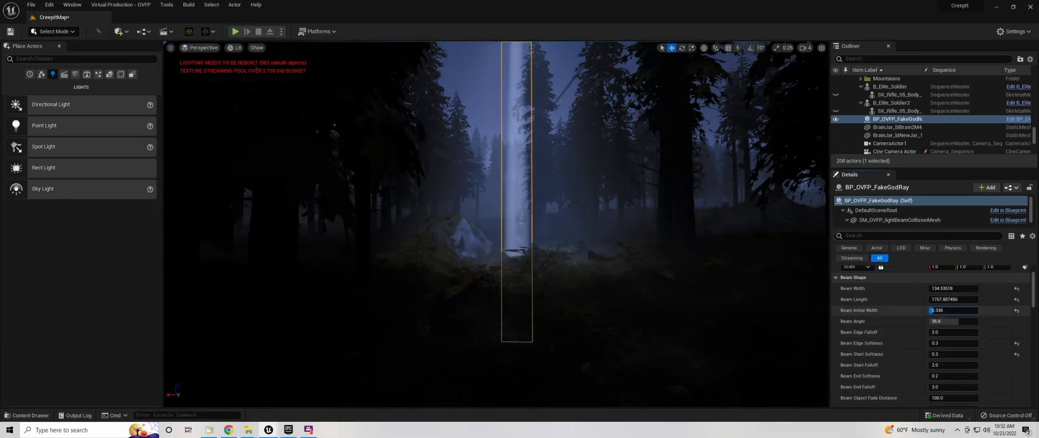
scroll(968, 336, "down", 5)
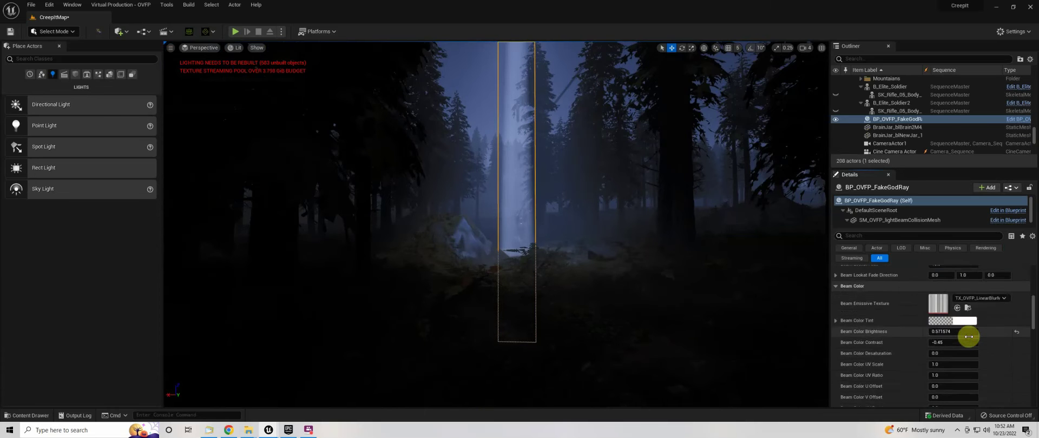
scroll(957, 324, "up", 6)
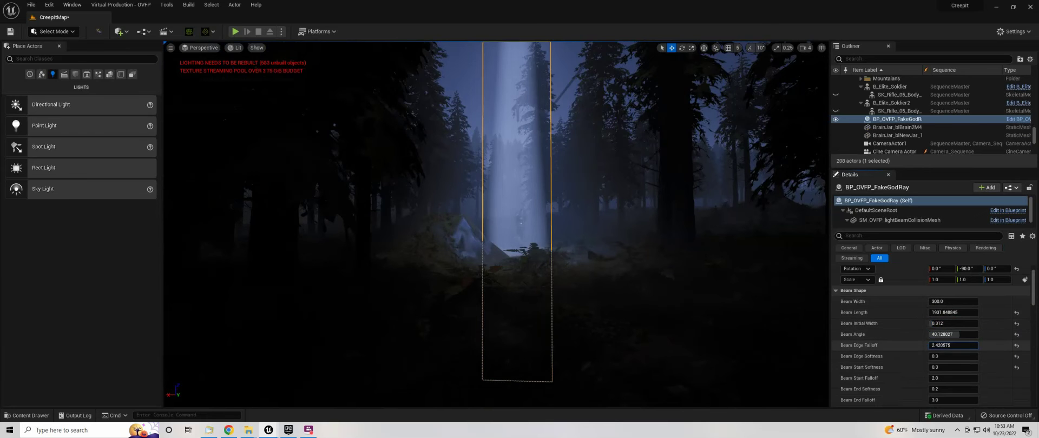
right_click_drag(751, 66, 751, 66)
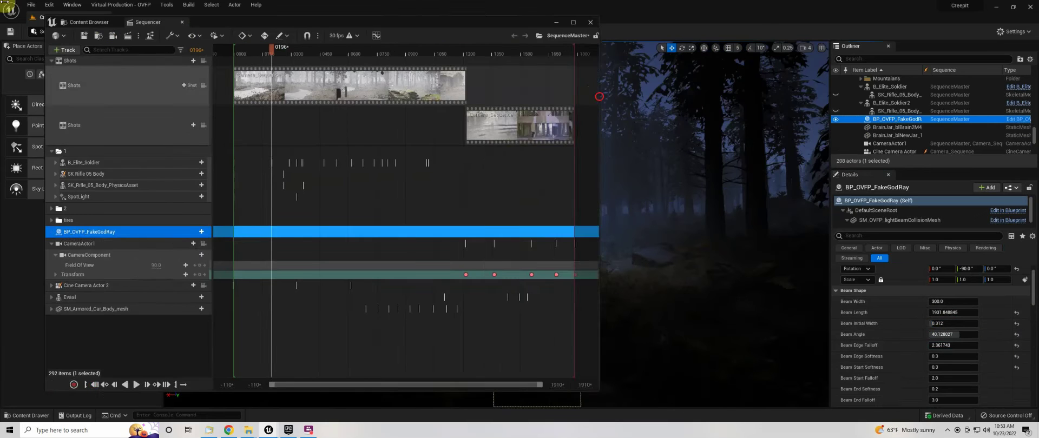
Add a Visibility track to BP_OVFP_FakeGodRay in Sequencer and key it hidden.
left_click(153, 241)
left_click(173, 364)
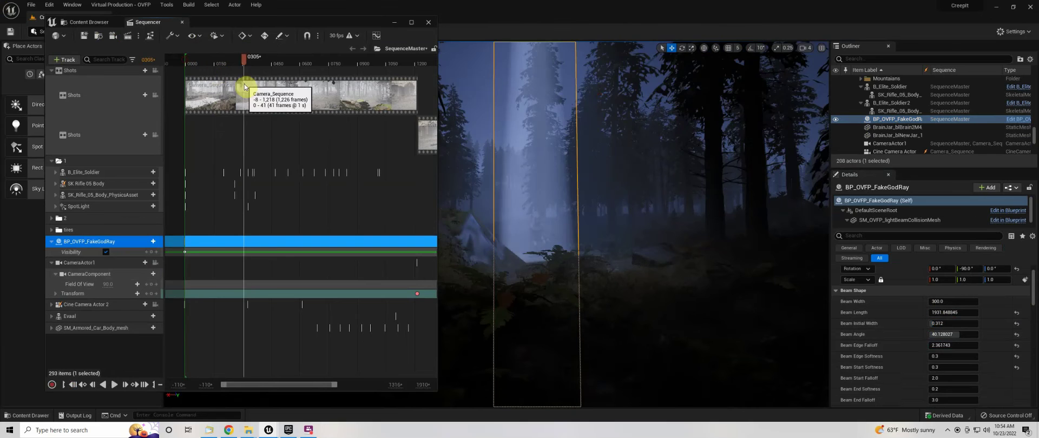
left_click(105, 252)
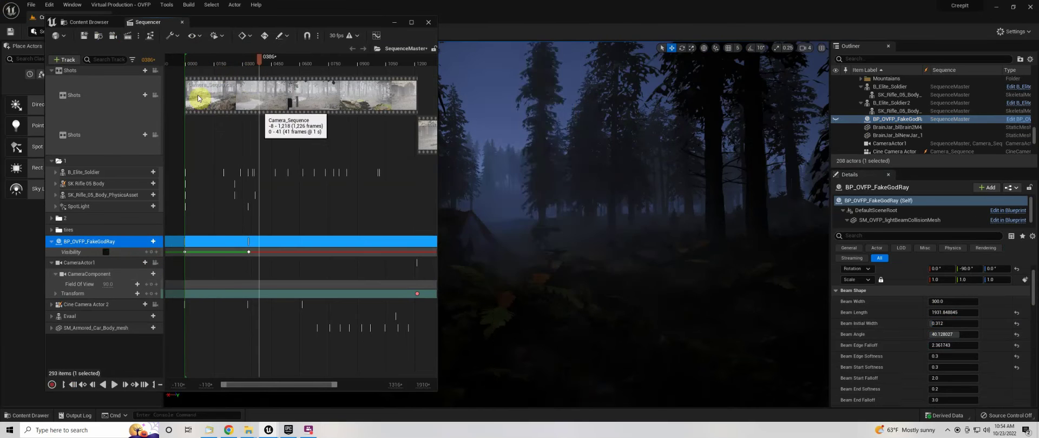
key("ctrl+z")
Snap the god-ray beam to the spotlight using Load Position From Selected Light.
left_click(39, 17)
key("f")
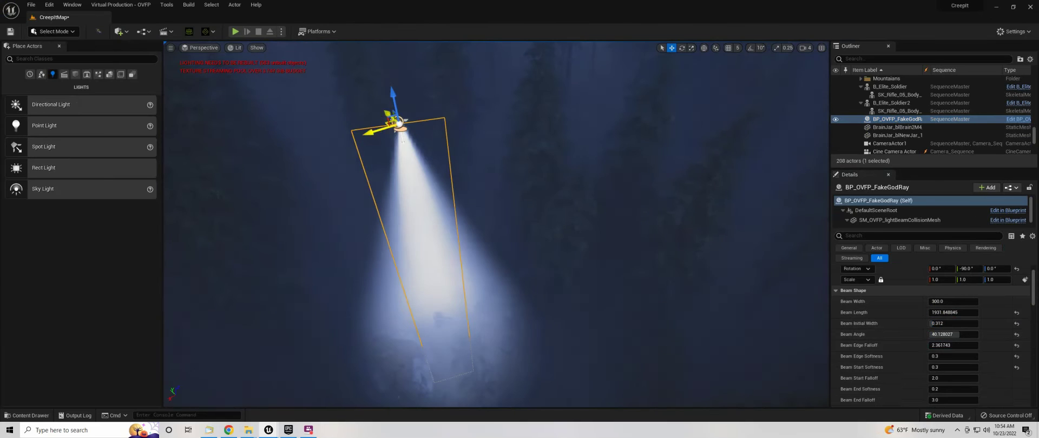
scroll(983, 319, "down", 5)
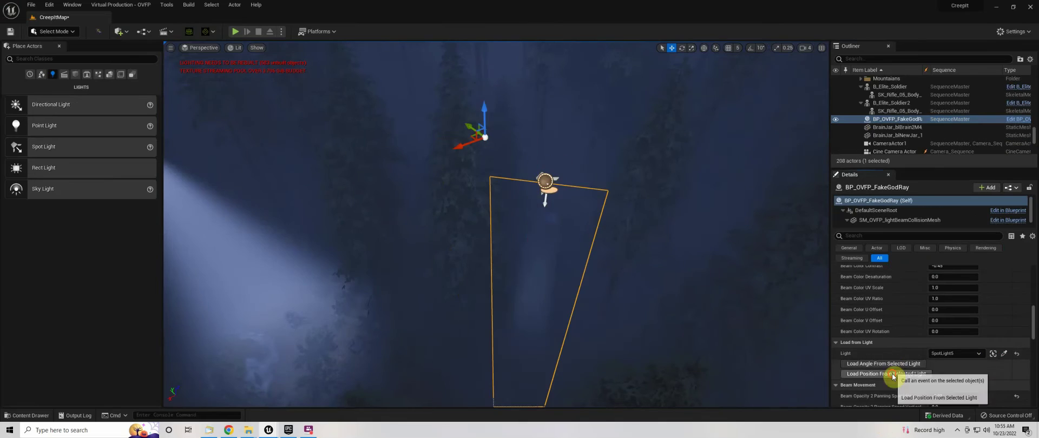
left_click(893, 374)
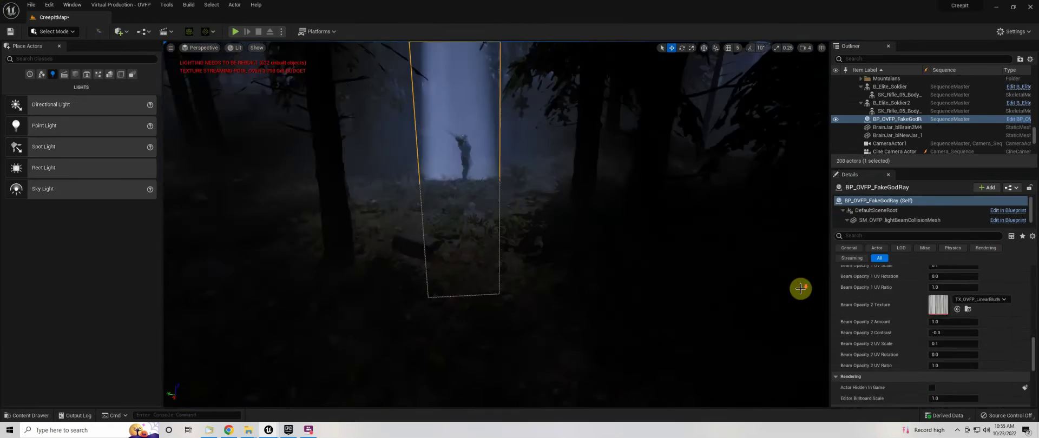
scroll(892, 332, "up", 5)
left_click(202, 23)
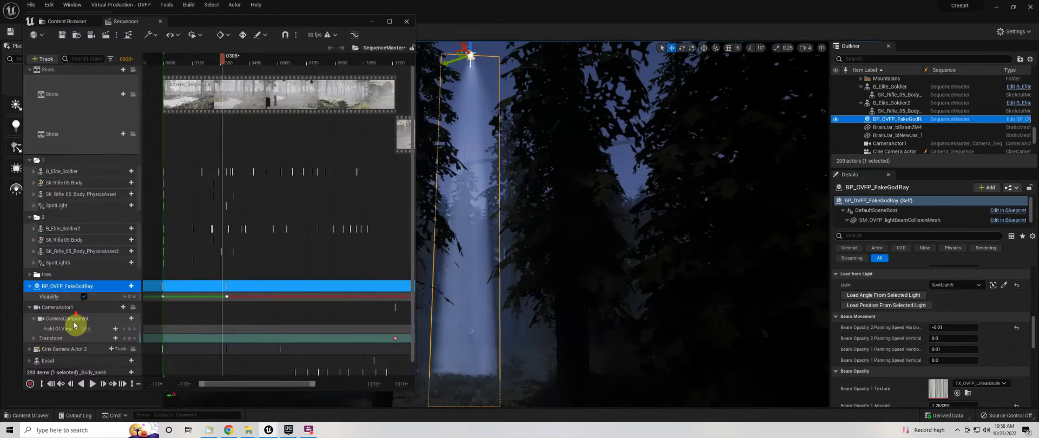
left_click(406, 21)
key("ctrl+z")
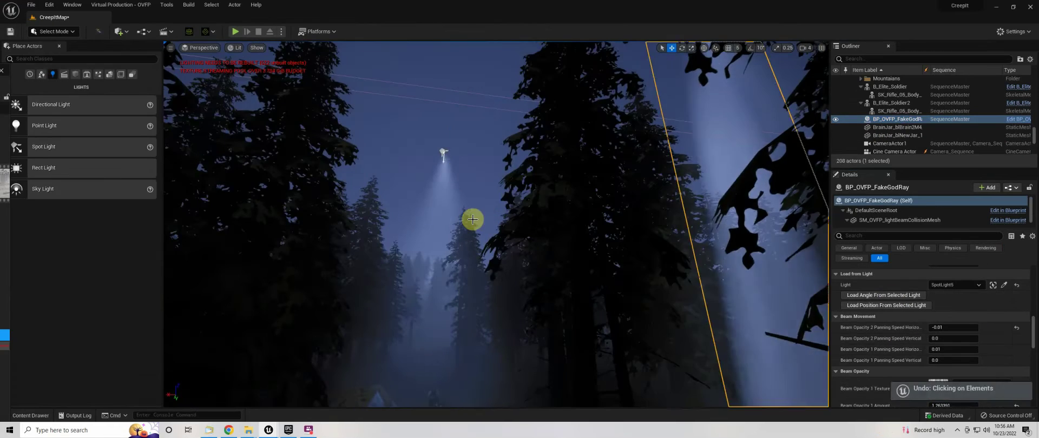
Focus on SpotLight5 and place a second BP_OVFP_FakeGodRay from the virtual production tools.
key("f")
scroll(989, 347, "down", 2)
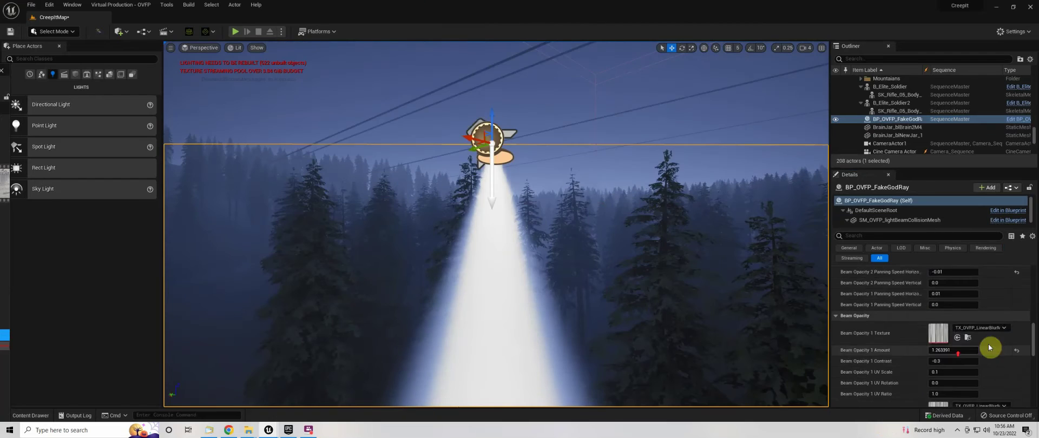
left_click(484, 135)
key("f")
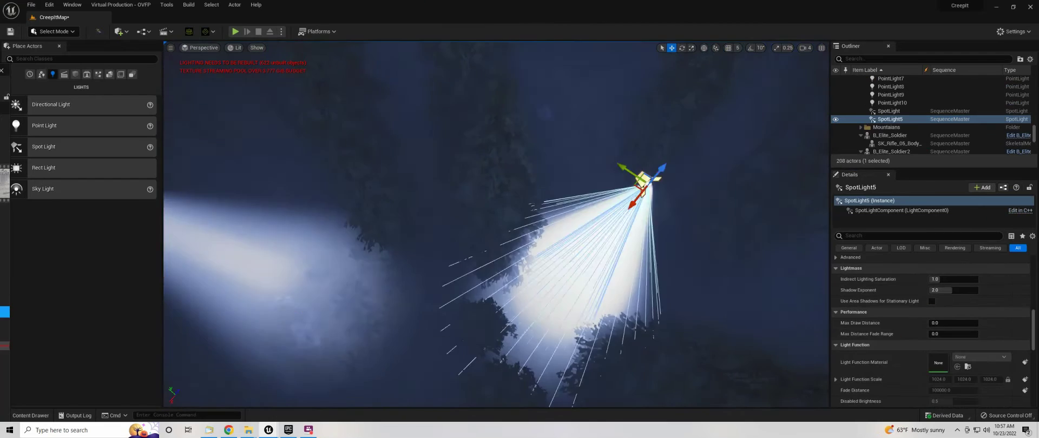
left_click(189, 34)
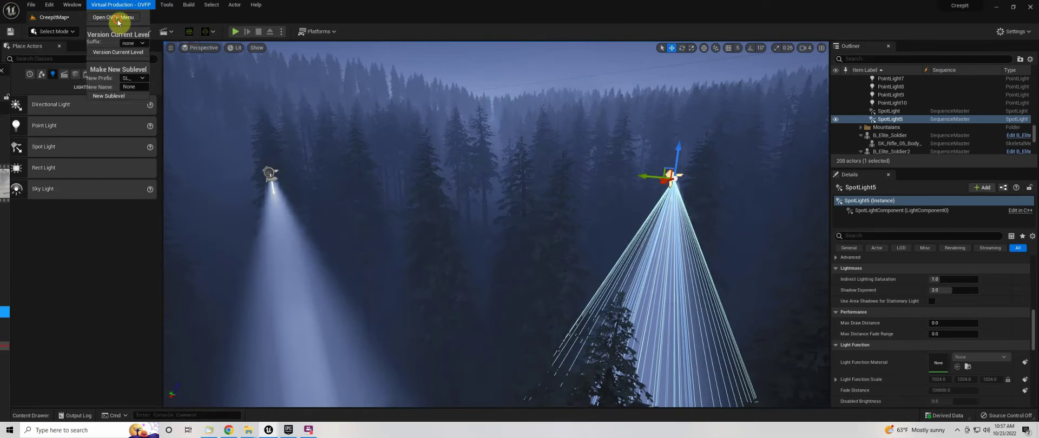
left_click(118, 17)
double_click(305, 233)
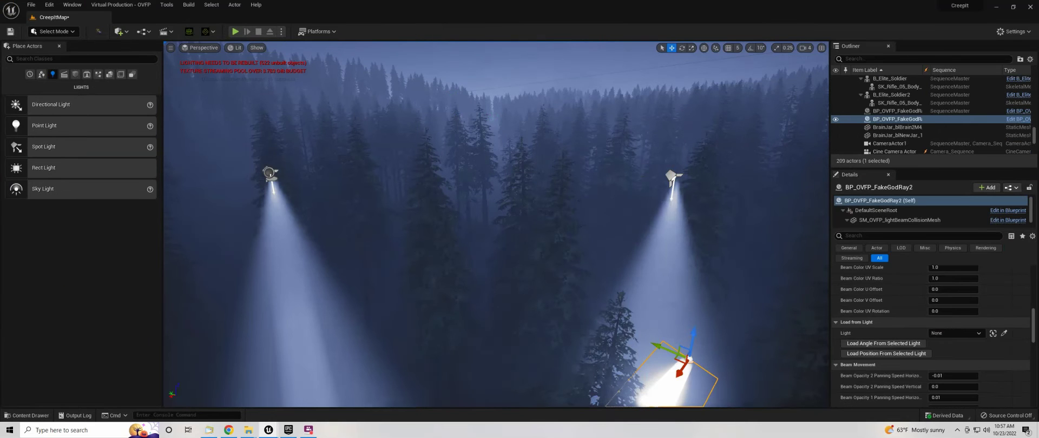
Assign the spotlight as the new beam's light and compare its settings with the original beam.
left_click(676, 166)
scroll(656, 214, "up", 5)
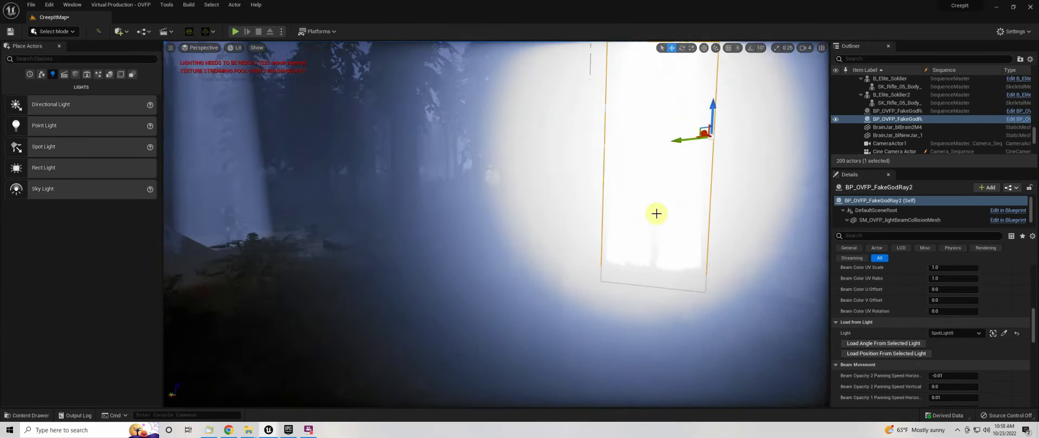
left_click(897, 111)
left_click(958, 310)
left_click(888, 111)
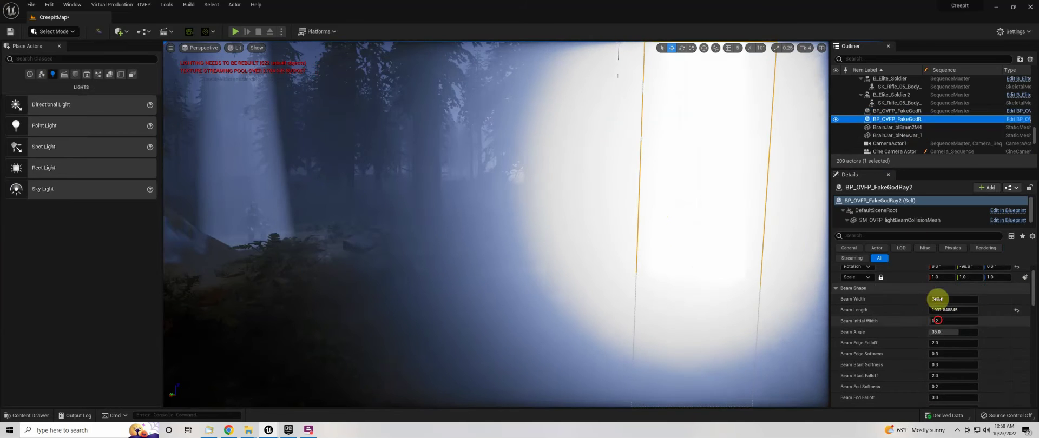
left_click(876, 119)
left_click(887, 111)
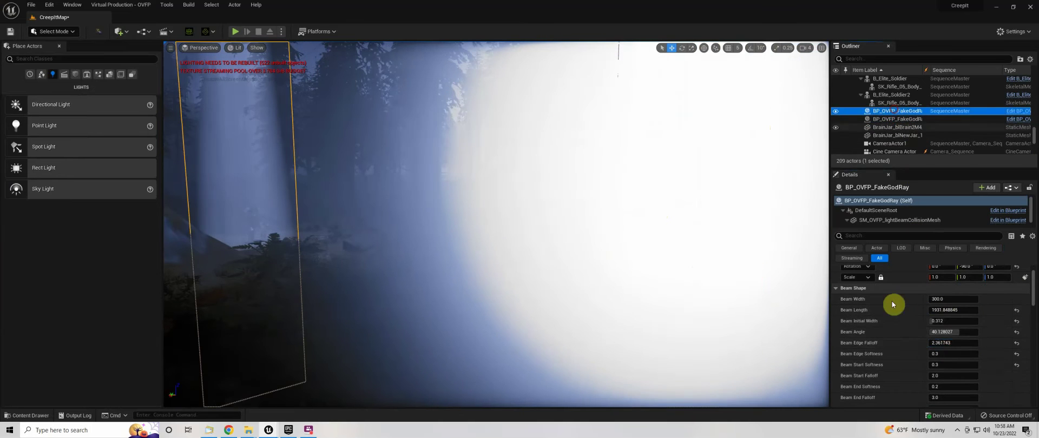
left_click(954, 303)
left_click(877, 119)
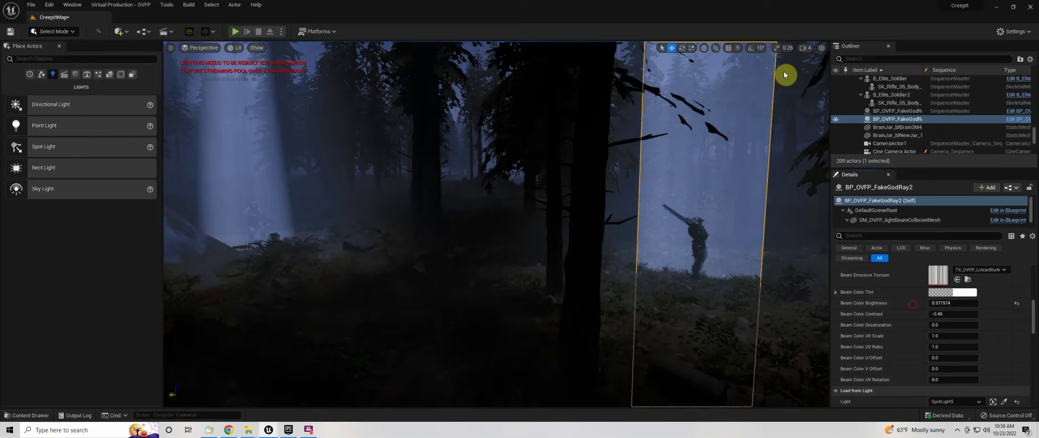
left_click(895, 119)
left_click(893, 111)
left_click(918, 119)
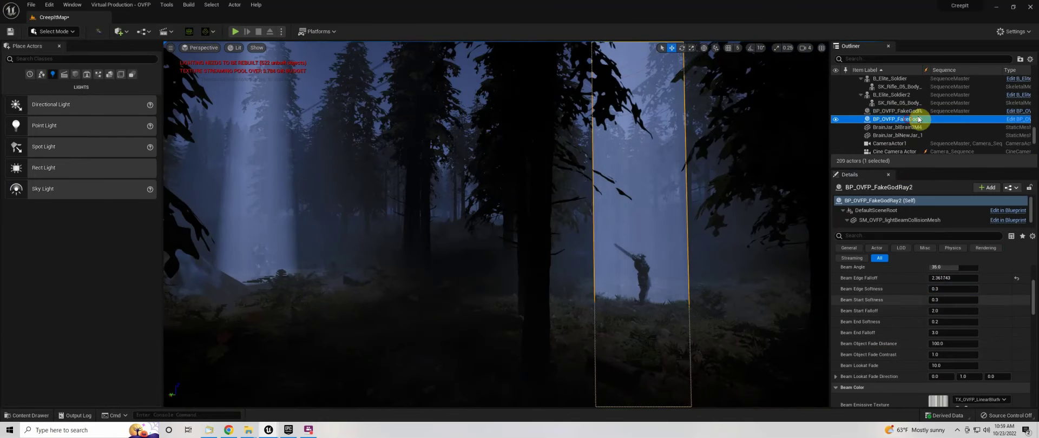
scroll(919, 303, "up", 1)
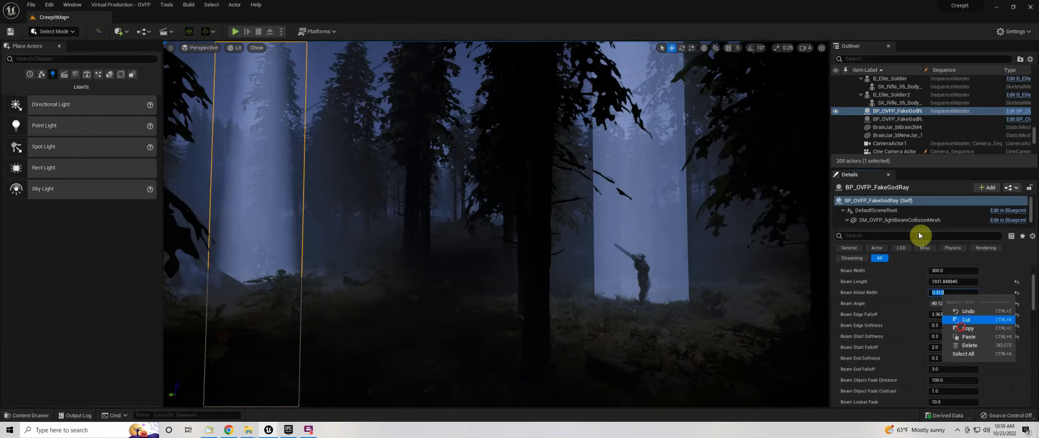
Paste 0.312 into Beam Initial Width and parent the second beam under SpotLight5.
right_click(939, 294)
left_click(964, 337)
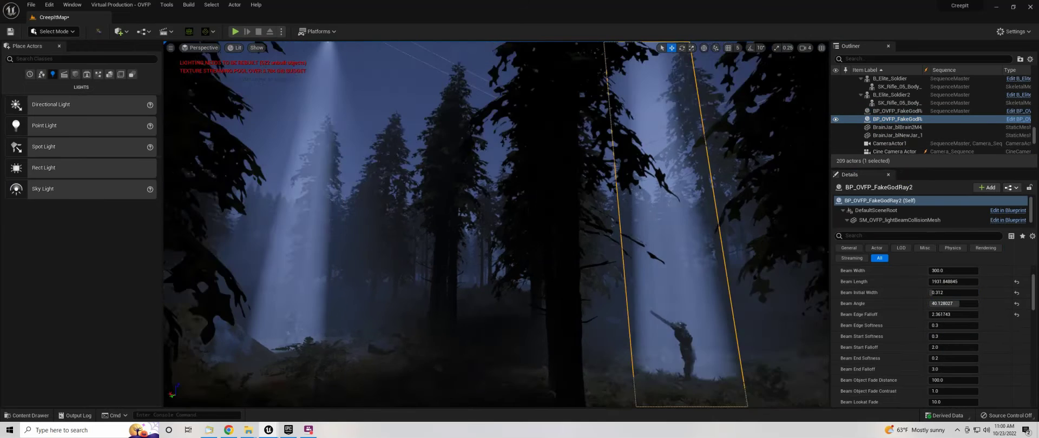
key("f")
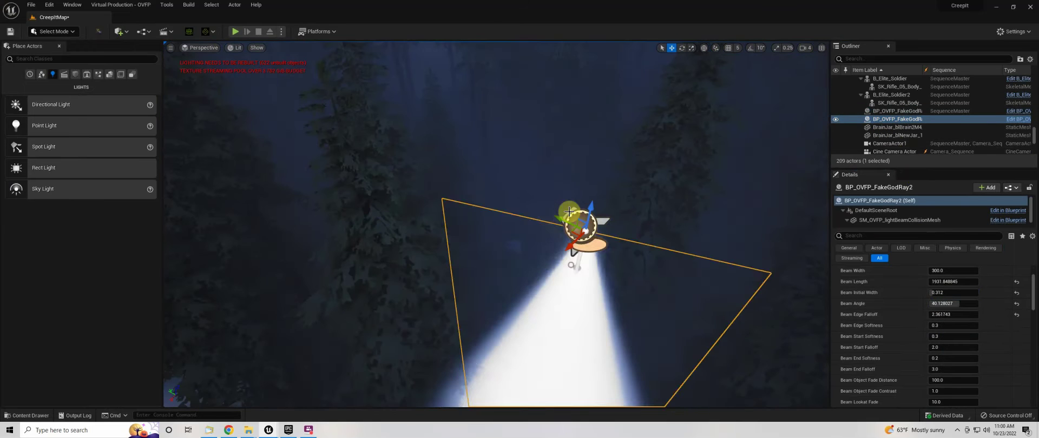
left_click_drag(920, 168, 920, 287)
double_click(890, 119)
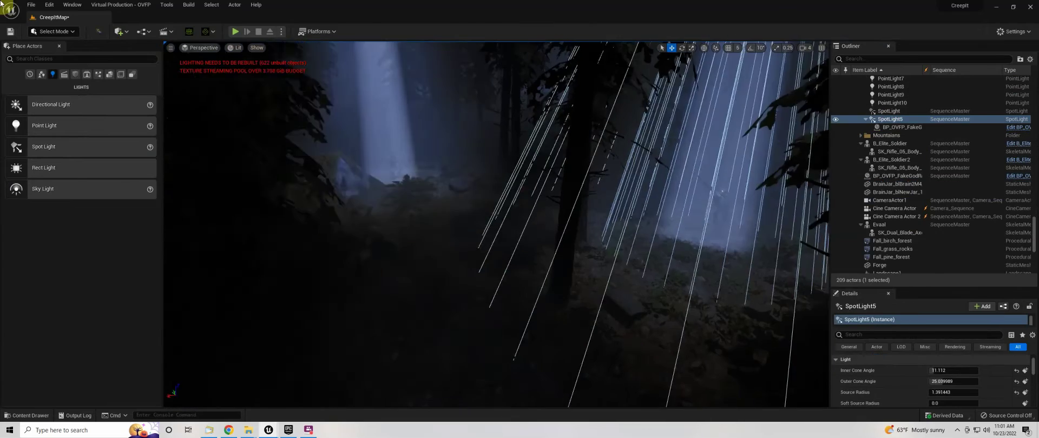
left_click(707, 108)
Add BP_OVFP_FakeGodRay2 to Sequencer with a Visibility track keyed visible, then scrub to check both beams.
left_click_drag(898, 127, 209, 308)
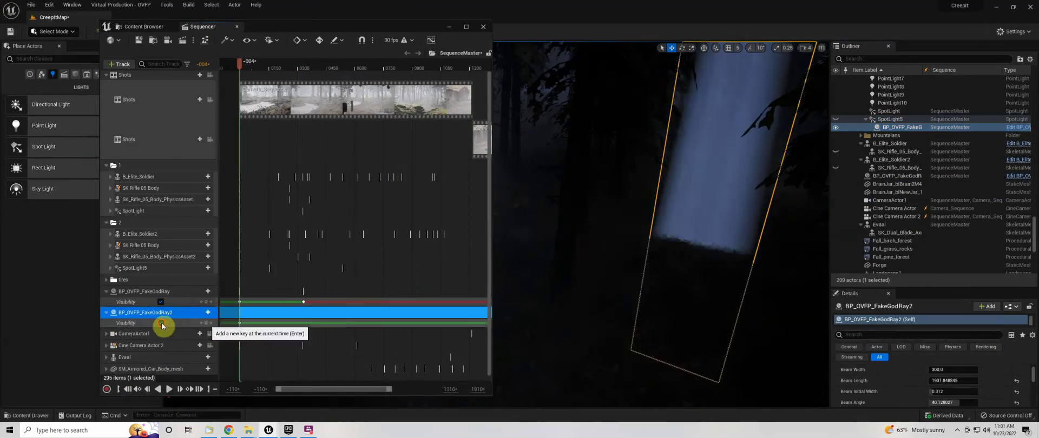
left_click(279, 68)
left_click(268, 69)
left_click(160, 323)
left_click_drag(266, 70, 343, 100)
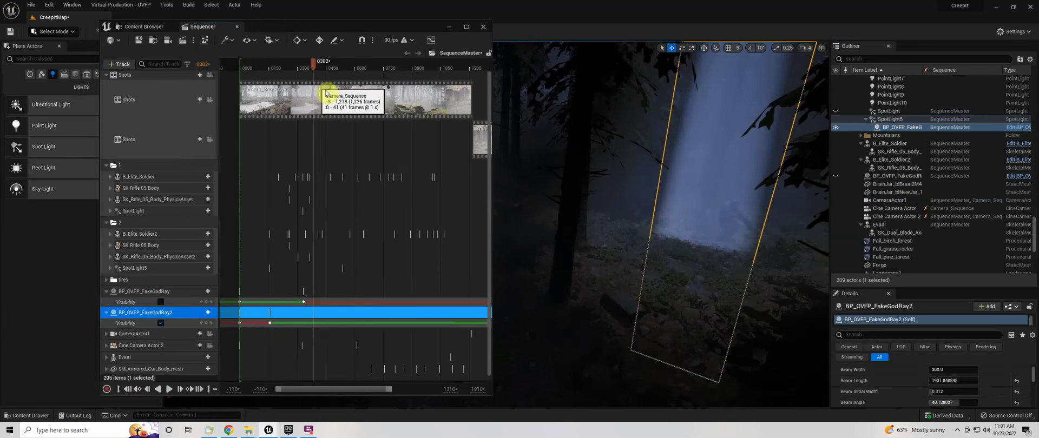
left_click_drag(343, 63, 262, 67)
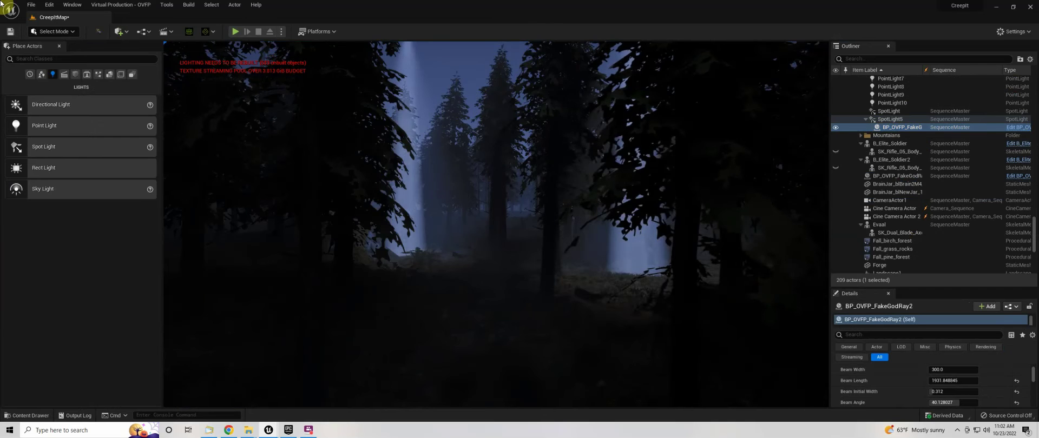
key("f")
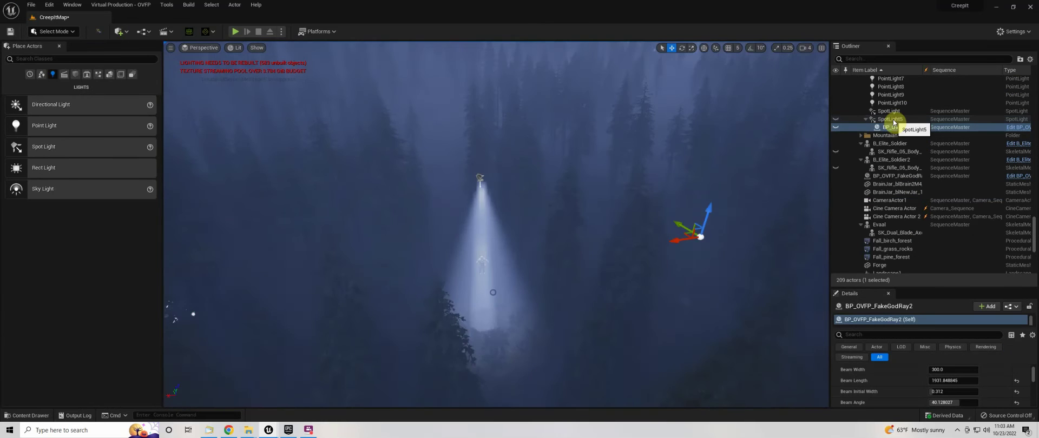
double_click(888, 111)
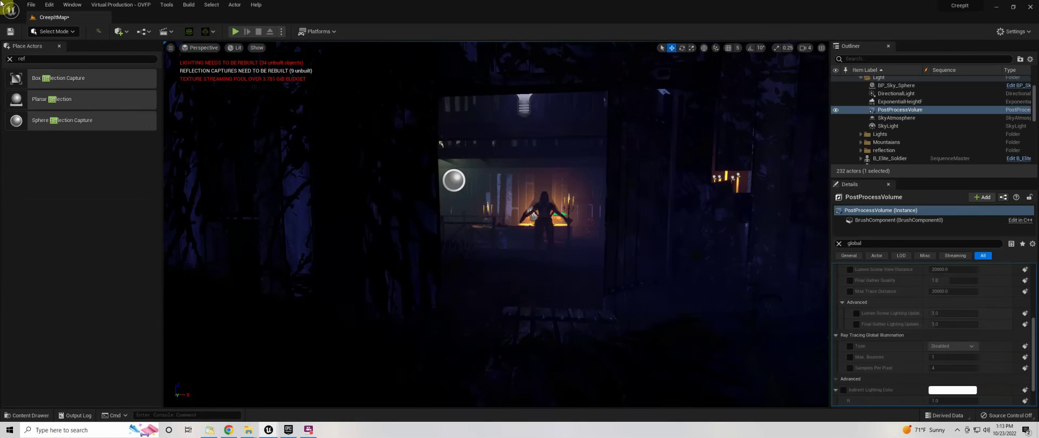
Select and frame P_Ambient_Dust, then make two copies of it near the player start.
left_click(441, 290)
key("f")
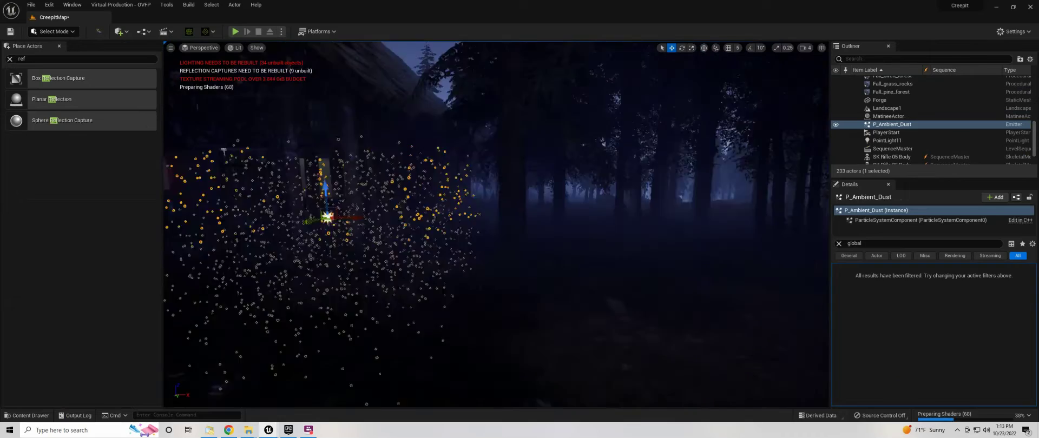
left_click(838, 243)
scroll(865, 333, "down", 5)
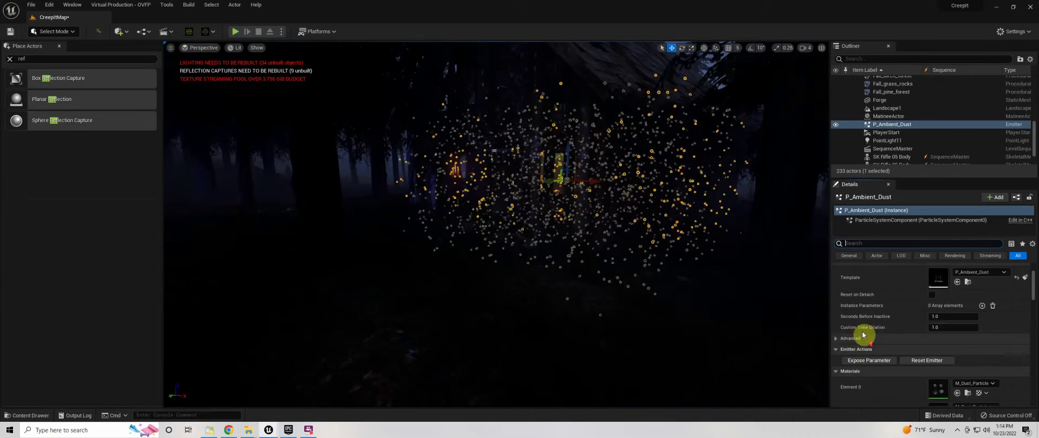
double_click(886, 133)
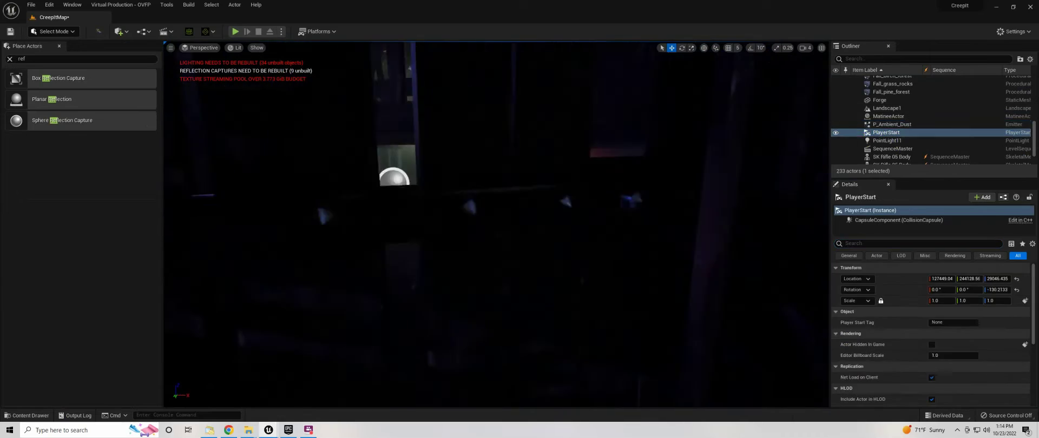
key("ctrl+v")
key("ctrl+v")
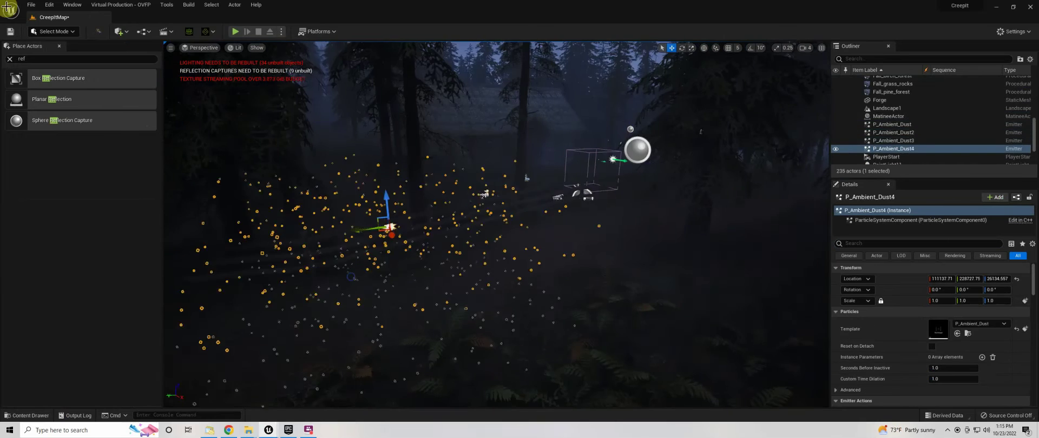
key("ctrl+v")
Spread more dust emitter copies to fresh spots and higher positions across the forest.
left_click_drag(285, 107, 713, 165)
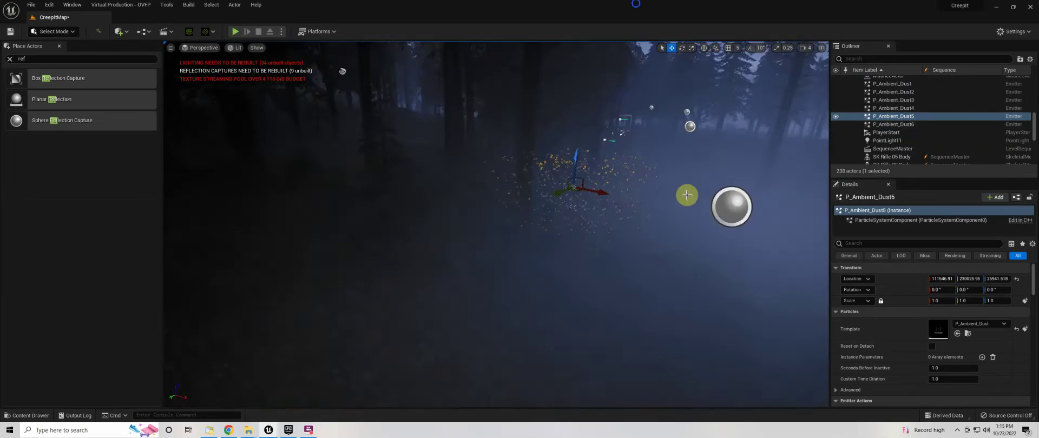
left_click_drag(687, 195, 587, 395, "shift")
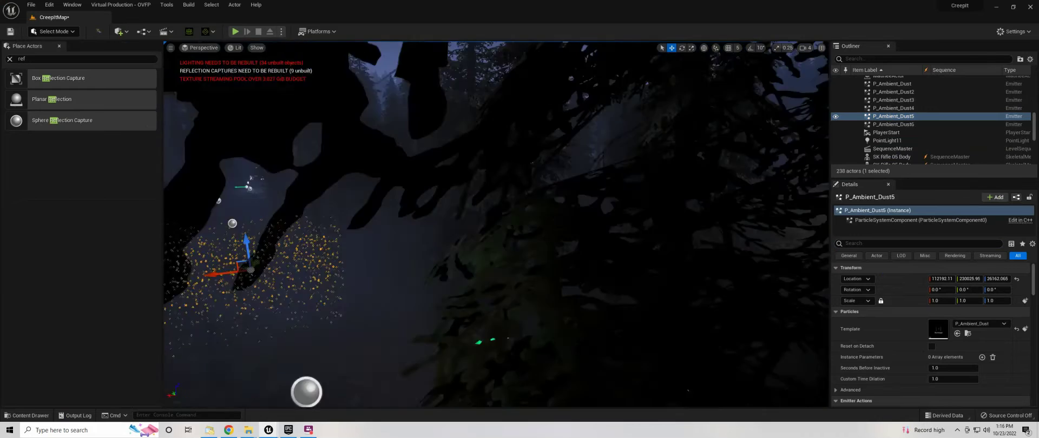
left_click(893, 108)
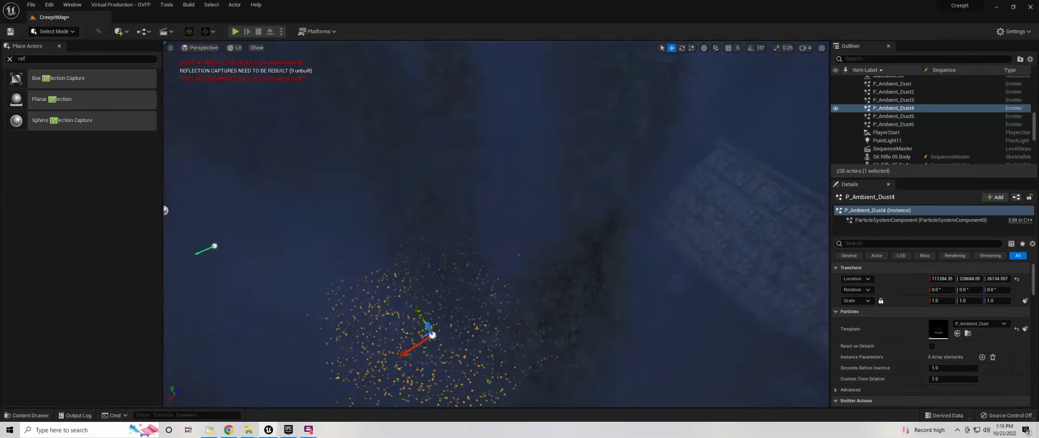
right_click_drag(368, 358, 368, 358)
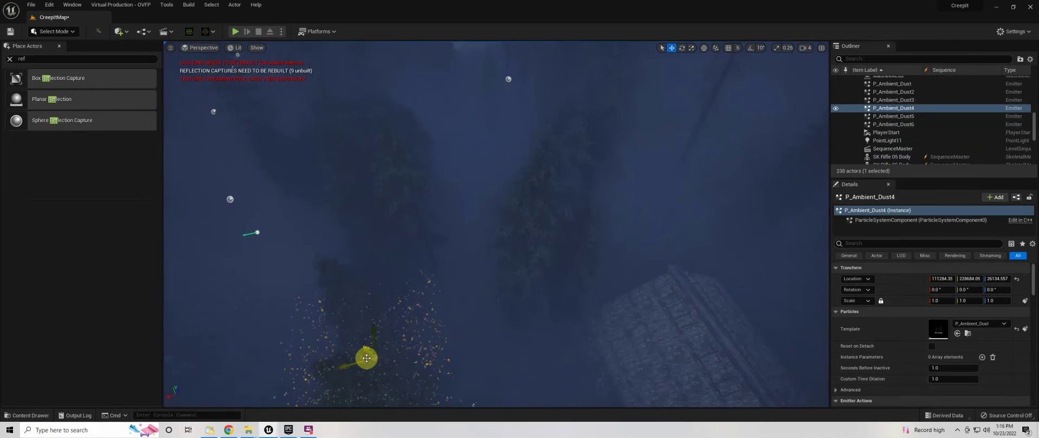
left_click_drag(637, 206, 427, 92, "alt")
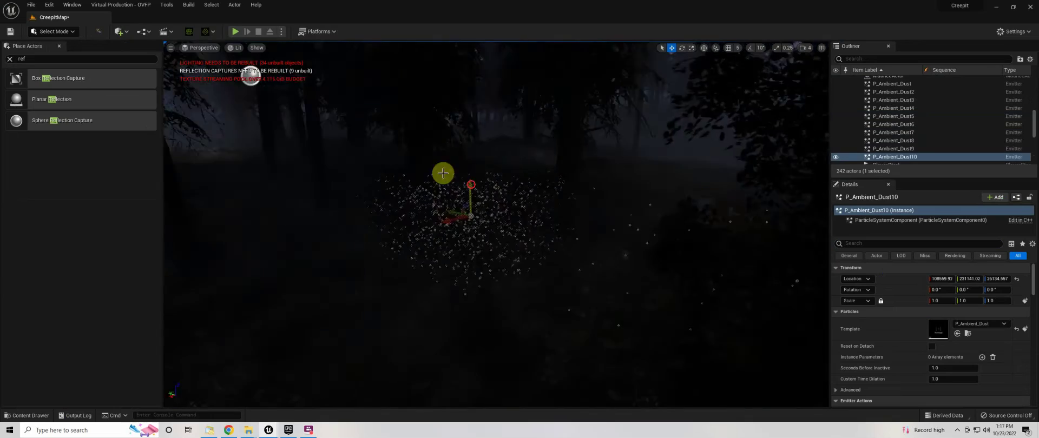
right_click_drag(443, 173, 442, 173)
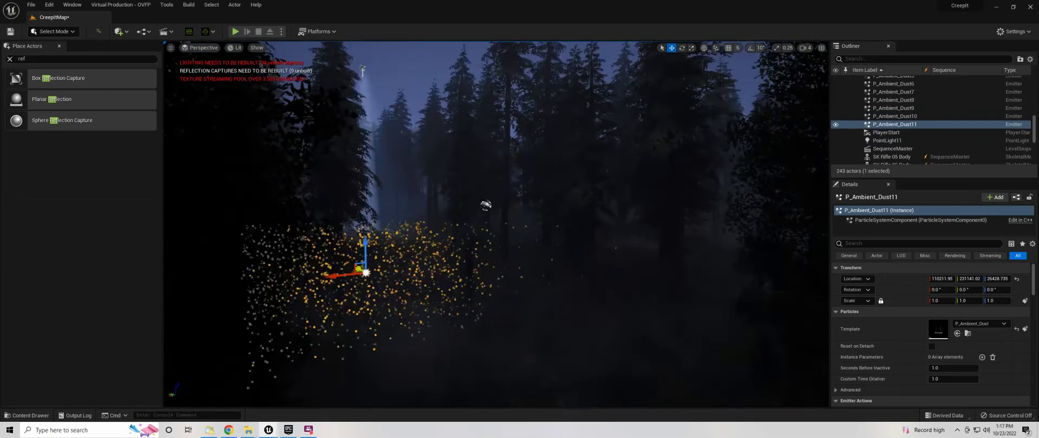
left_click_drag(359, 267, 325, 271, "alt")
right_click_drag(574, 187, 574, 188)
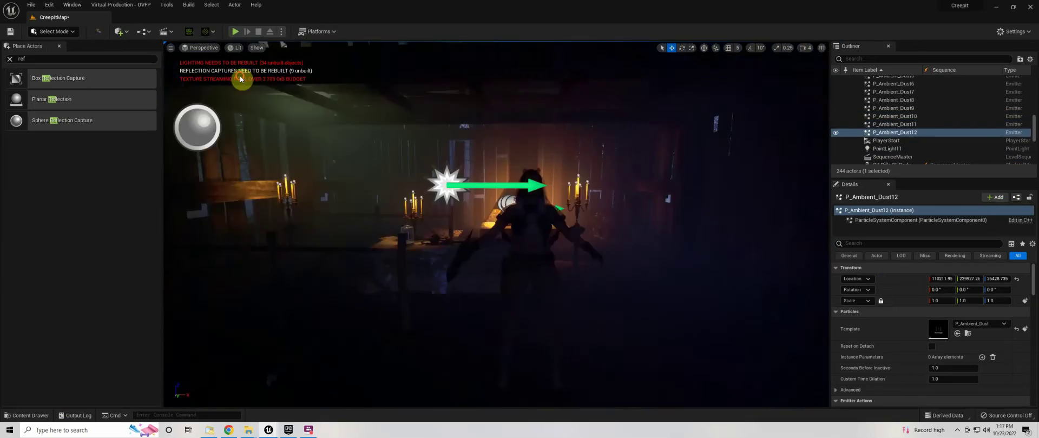
key("alt+3")
Drop an M_Blood decal onto the altar and scale it down.
left_click_drag(140, 276, 429, 219)
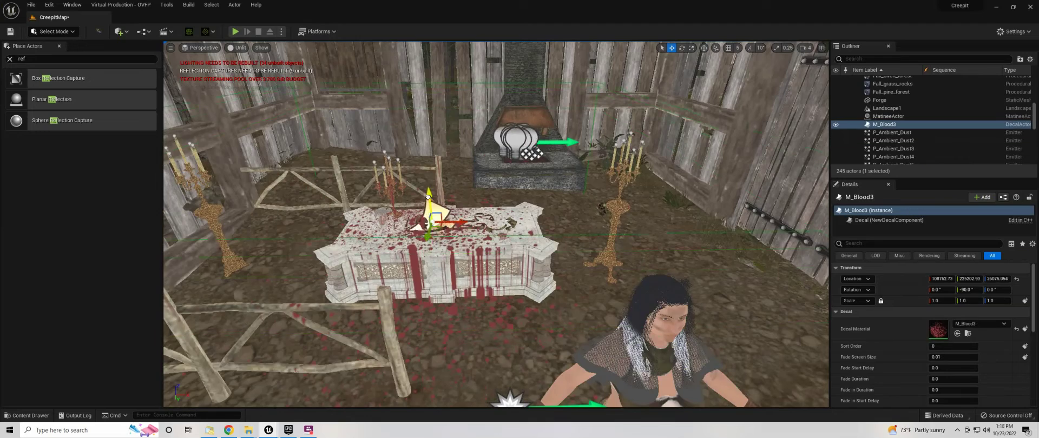
left_click_drag(447, 309, 725, 174)
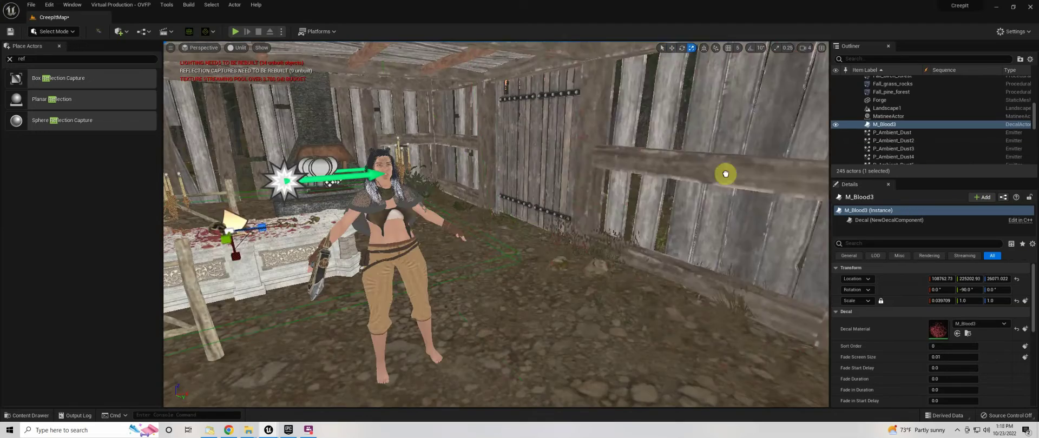
right_click_drag(702, 157, 703, 157)
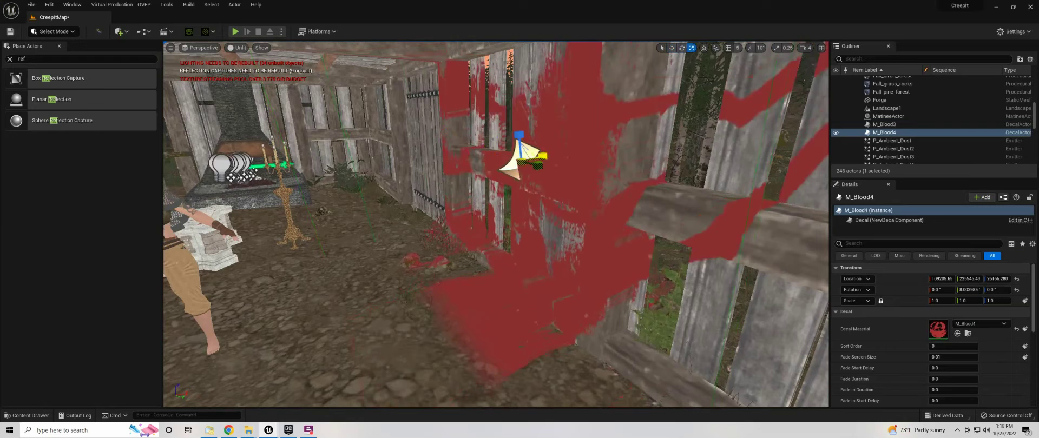
Move, rotate and shrink a blood decal into a streak on the wooden wall.
key("w")
left_click_drag(514, 165, 354, 180, "shift")
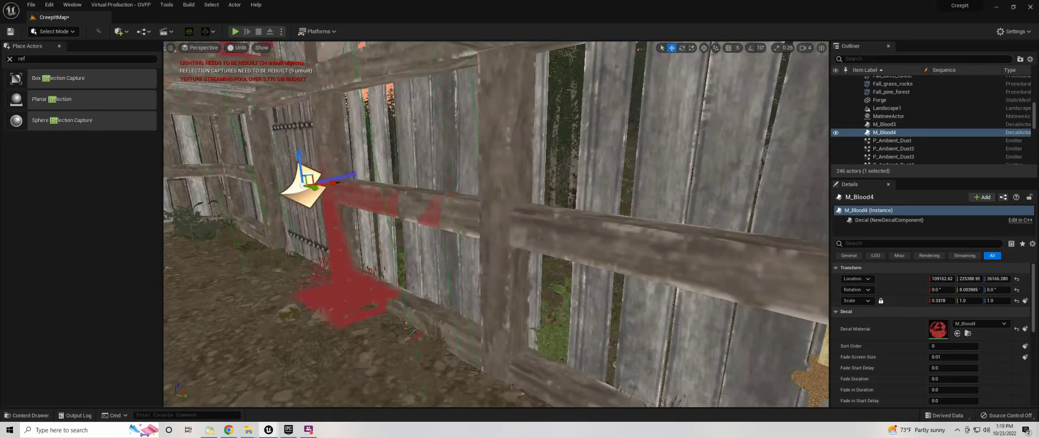
right_click_drag(702, 157, 702, 156)
key("e")
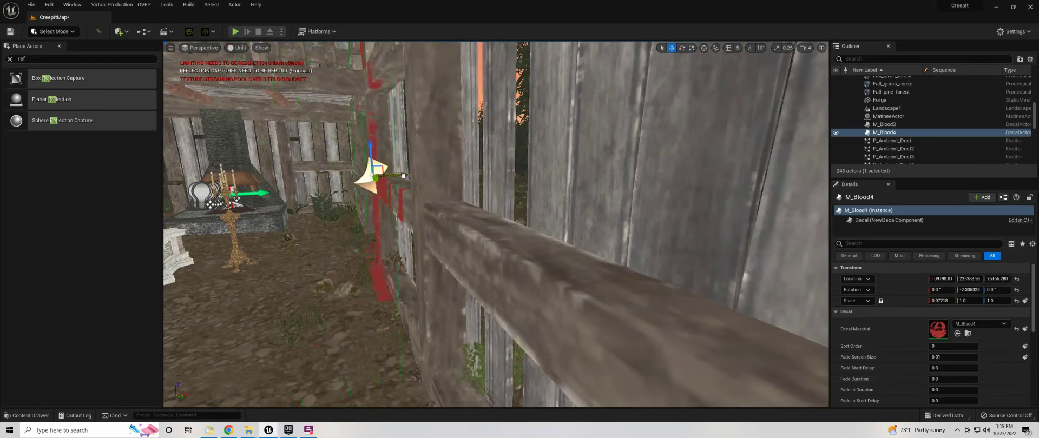
key("r")
left_click_drag(403, 176, 365, 187)
Add a blood decal on the floor and return the viewport to lit shading.
key("ctrl+z")
key("f")
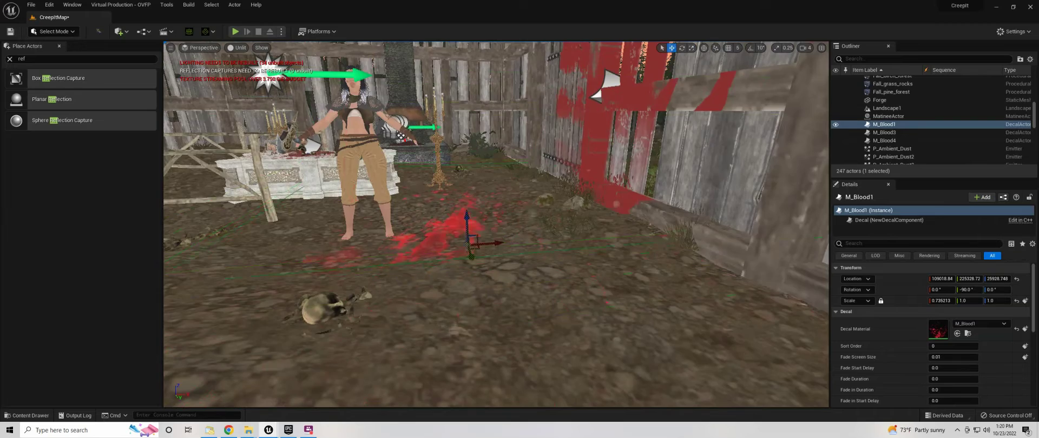
key("alt+4")
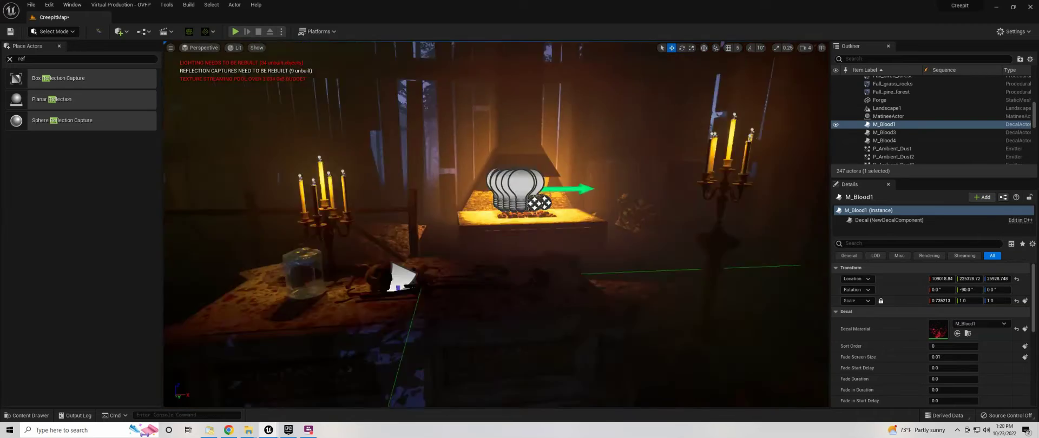
Lower and rotate CaptiveF_4 flat beside the blood, then place an M_Blood2 decal in the room.
key("f")
left_click(257, 78)
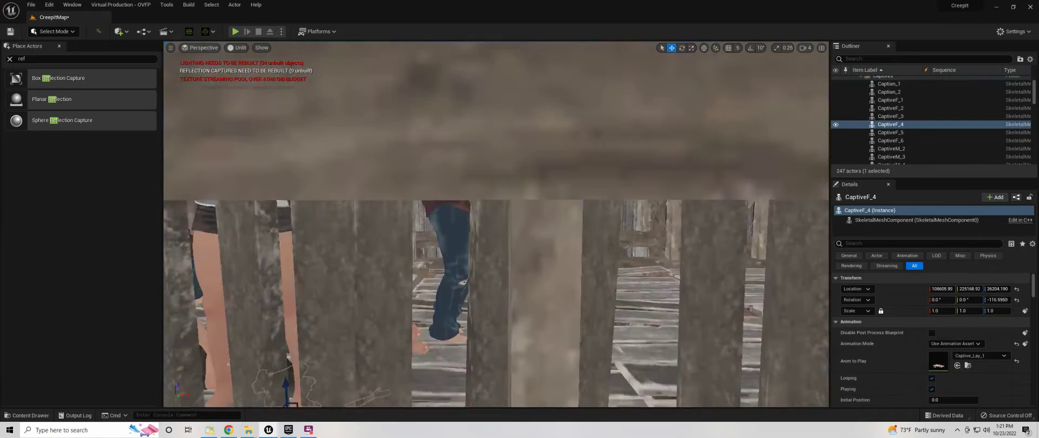
key("f")
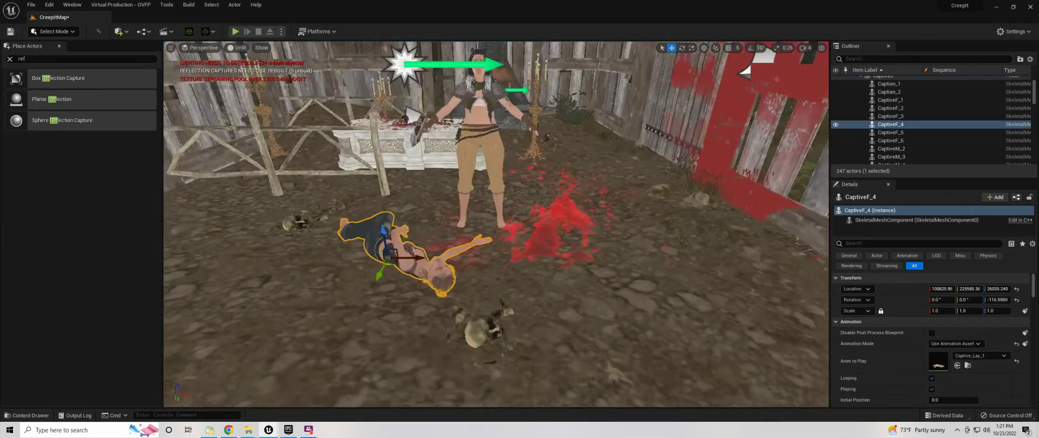
right_click_drag(484, 95, 379, 162)
key("e")
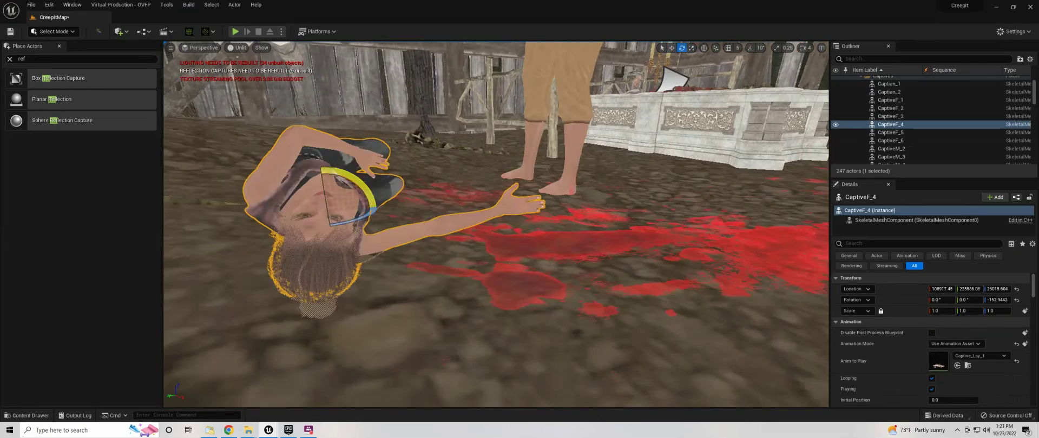
right_click_drag(322, 173, 1, 3)
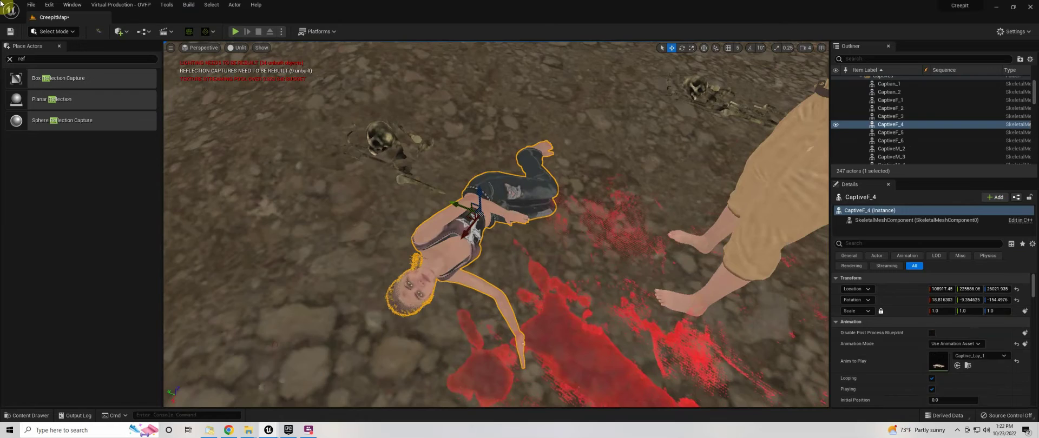
left_click(374, 319)
right_click_drag(374, 318, 435, 210)
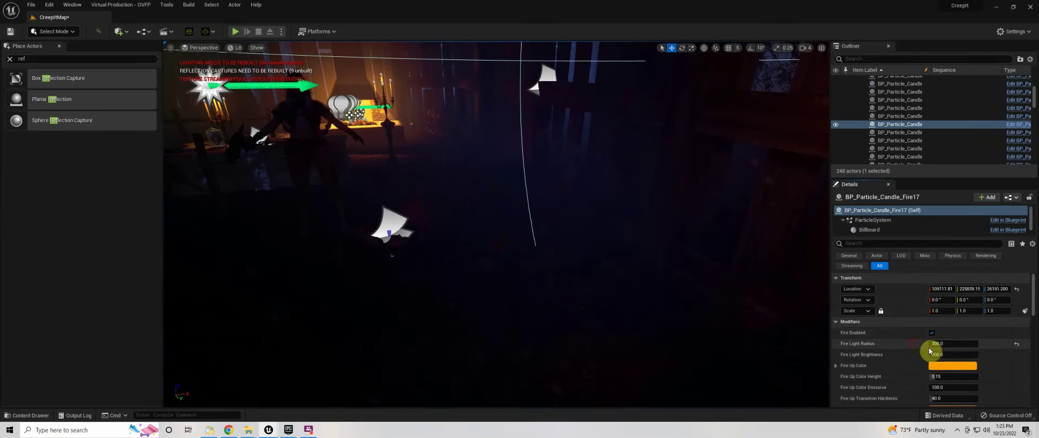
Scroll through BP_Particle_Candle_Fire17's Details to find its fire light settings.
scroll(920, 379, "down", 3)
scroll(915, 387, "down", 3)
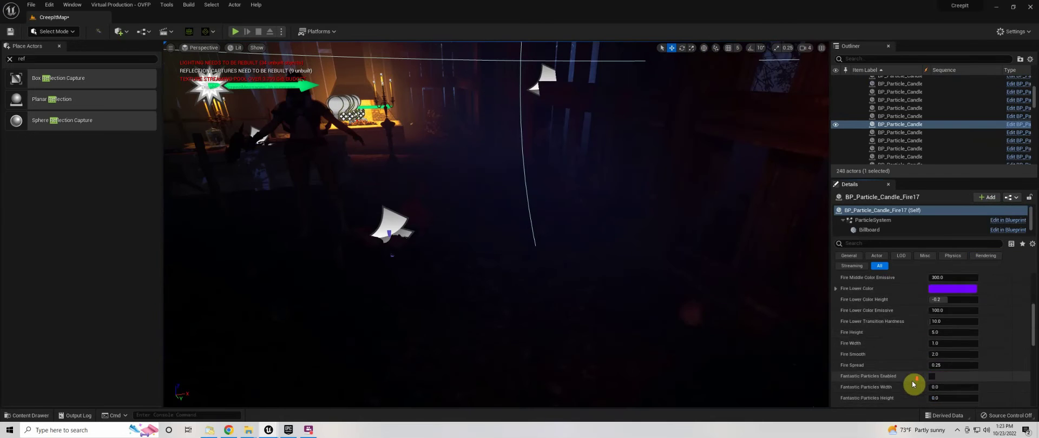
scroll(905, 372, "up", 3)
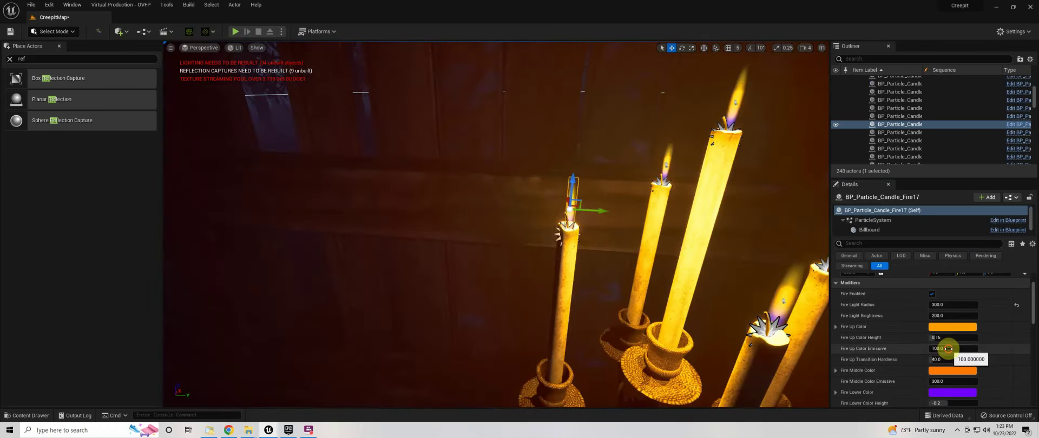
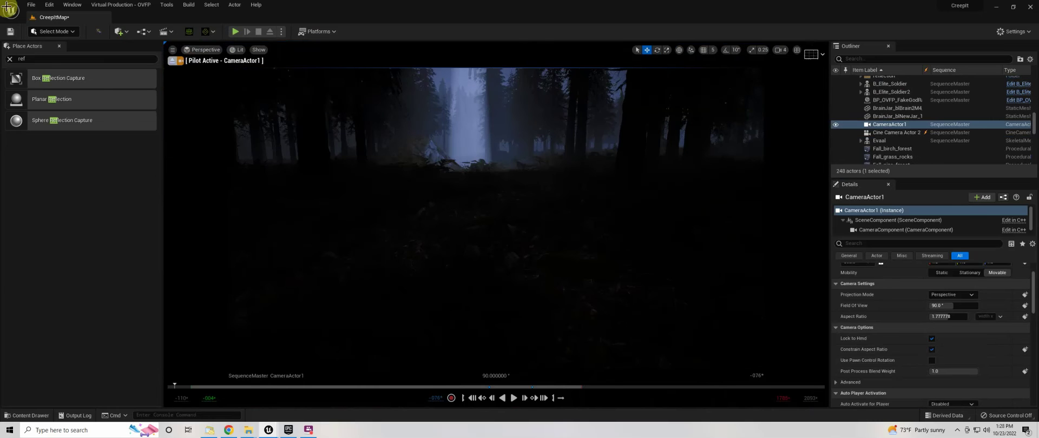
Assign CameraActor1 to the shot on the Camera Cuts track.
key("Escape")
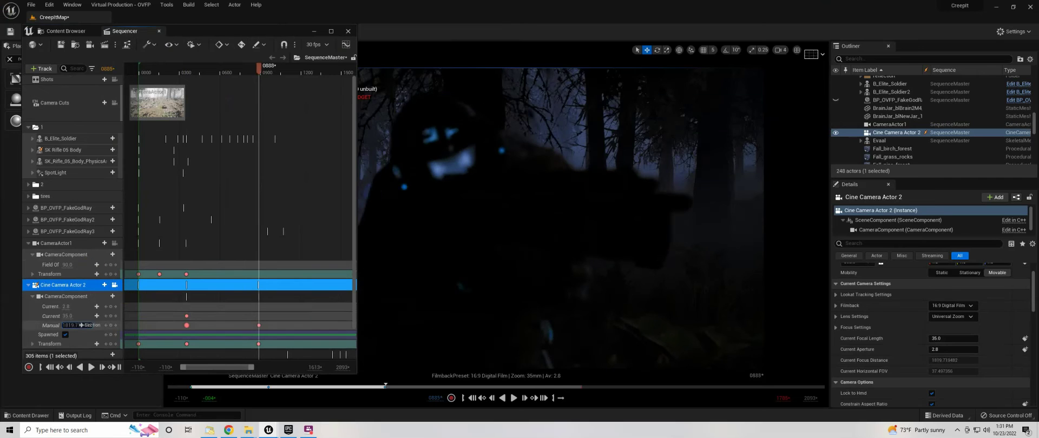
left_click_drag(258, 65, 186, 66)
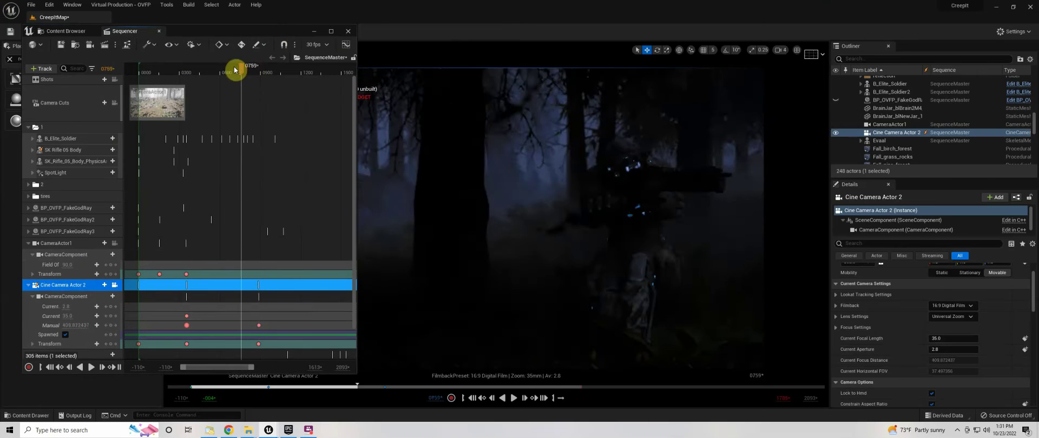
left_click(97, 103)
left_click(130, 176)
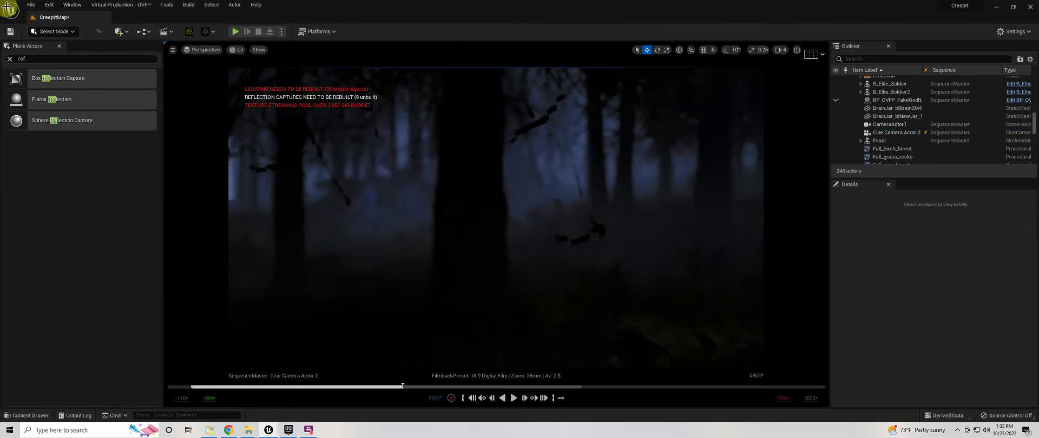
Scrub to the soldier shot, select Cine Camera Actor 2, and pilot CameraActor1 in the viewport.
left_click(227, 369)
left_click_drag(320, 70, 373, 70)
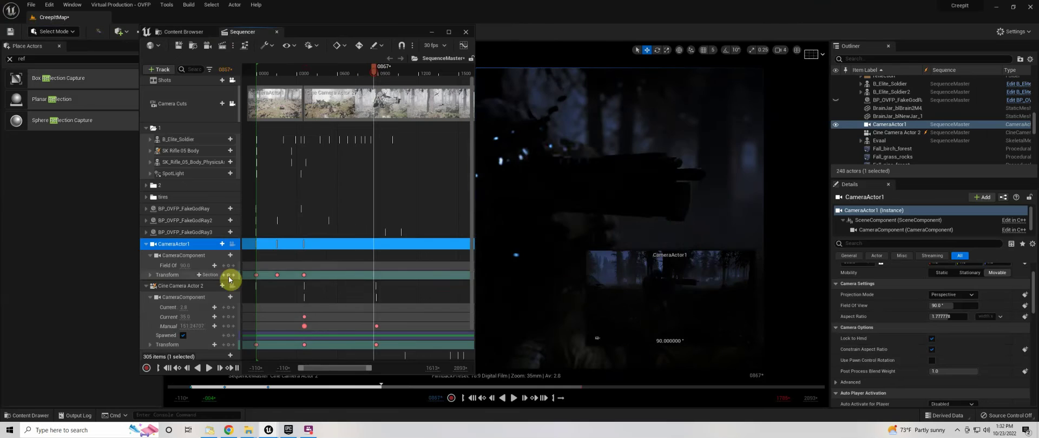
left_click(195, 297)
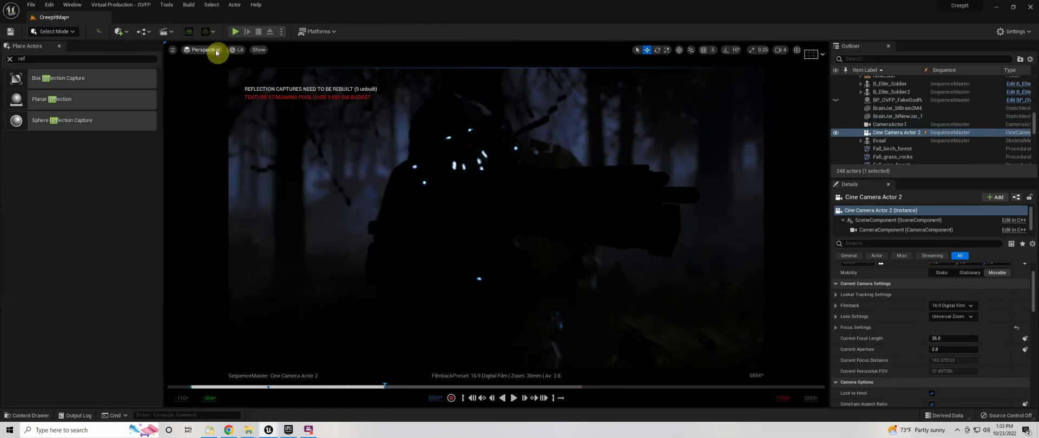
left_click(217, 52)
left_click(285, 99)
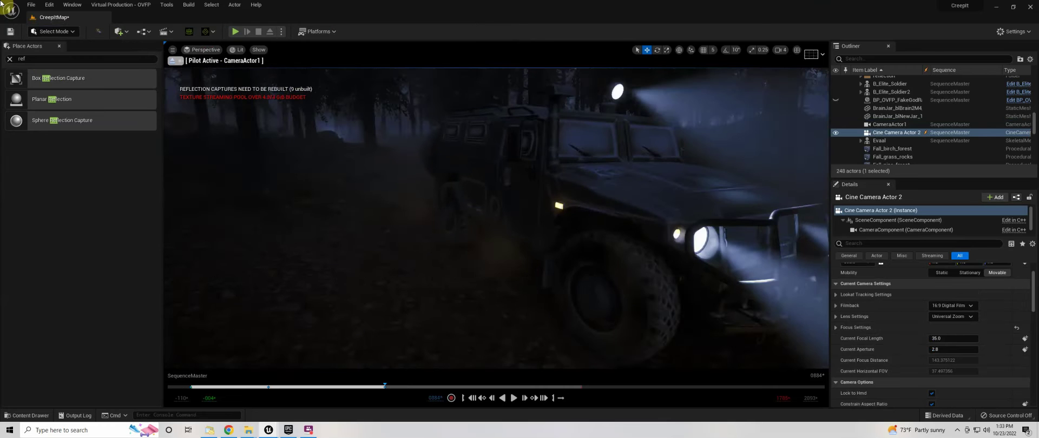
Select CameraActor1 and replay SequenceMaster from its first frame.
left_click(232, 77)
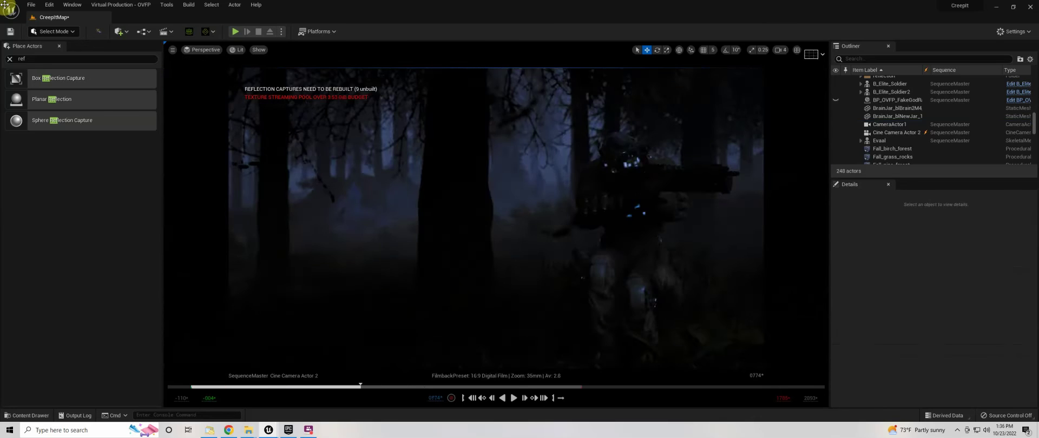
key("Home")
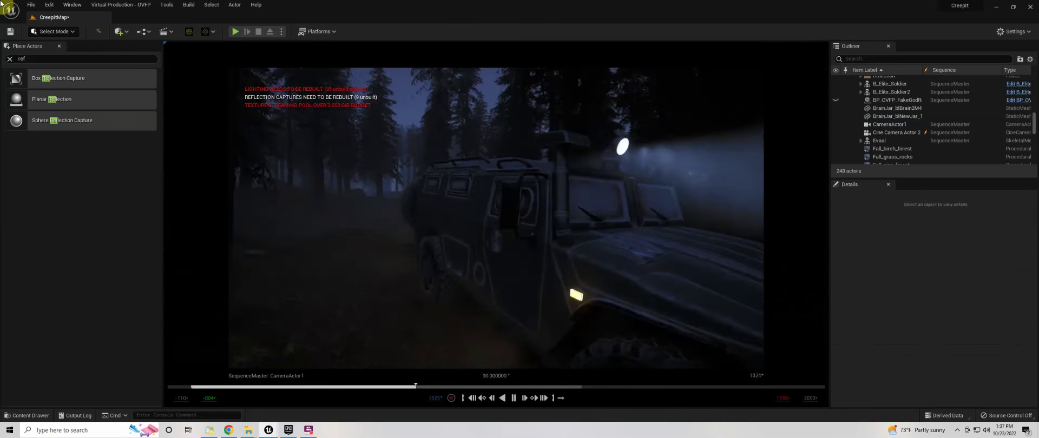
Focus the view on wheel SK_Armored_Car_Wheel_back_L2 and orbit to see the armored car's side.
left_click(220, 158)
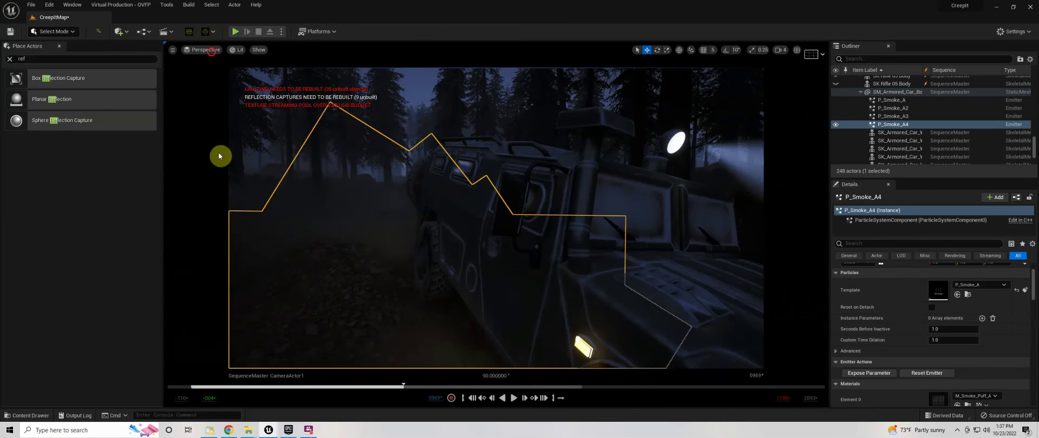
key("f")
key("Up")
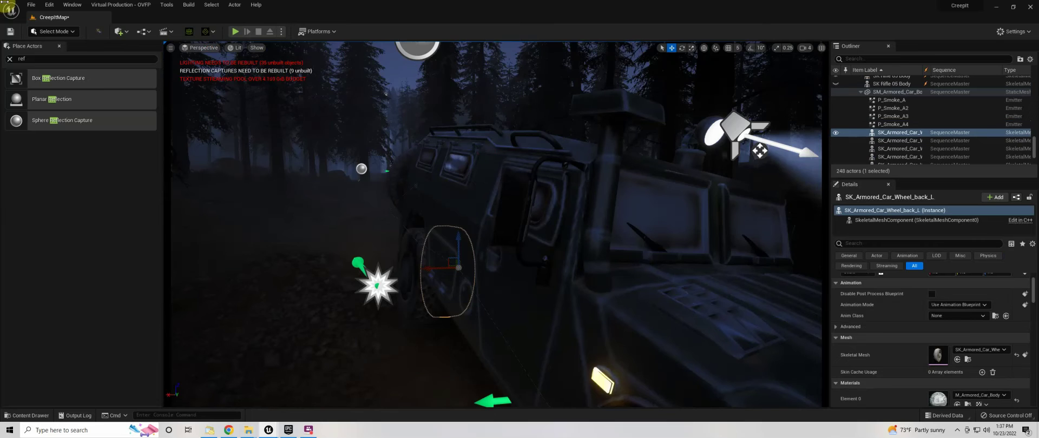
key("Down")
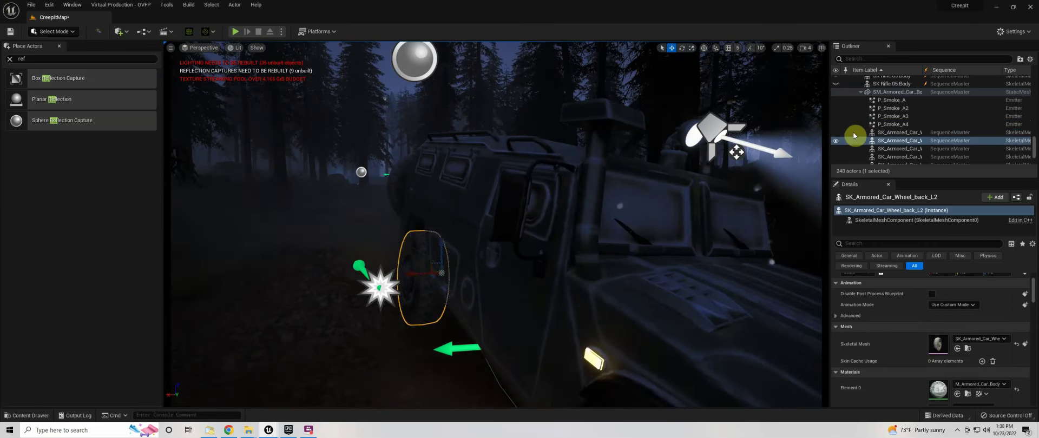
key("Down")
key("Escape")
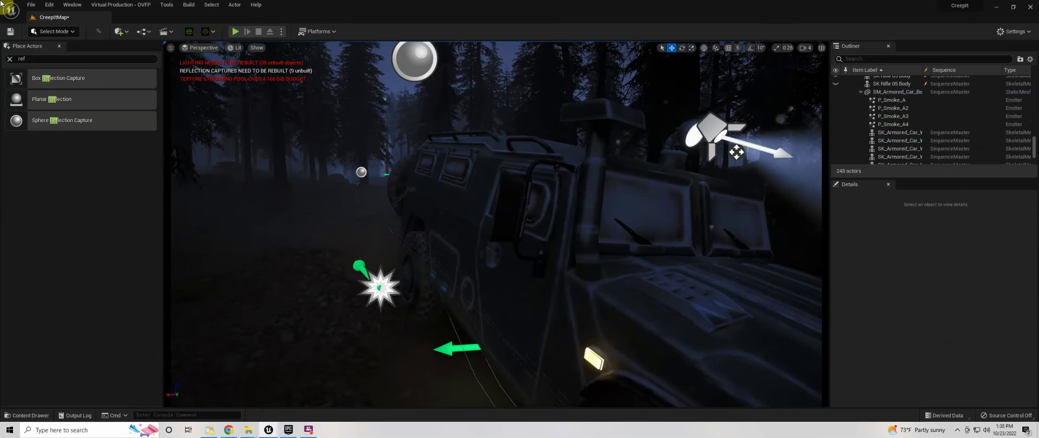
key("shift+Up")
key("shift+Down")
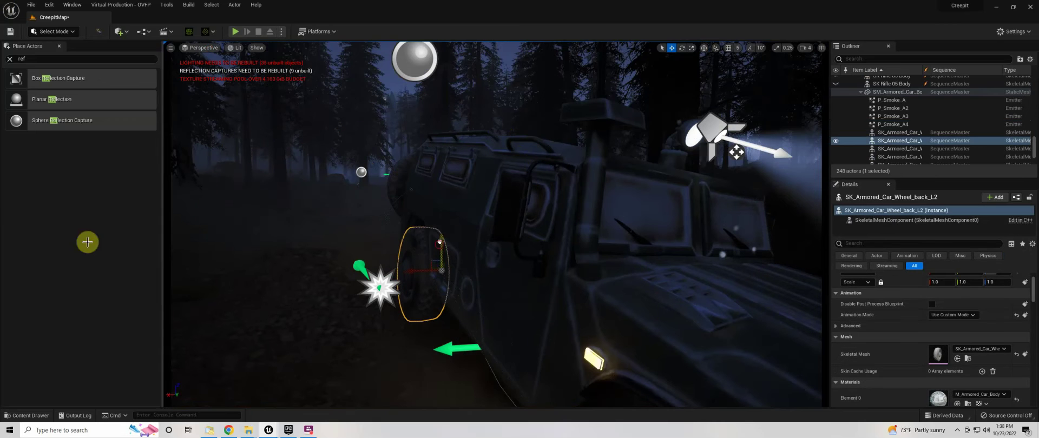
key("f")
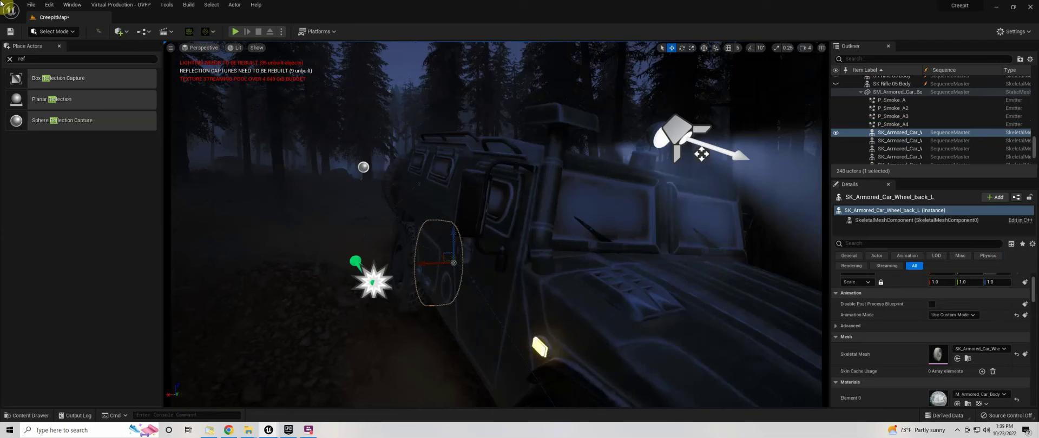
left_click_drag(486, 243, 379, 243, "alt")
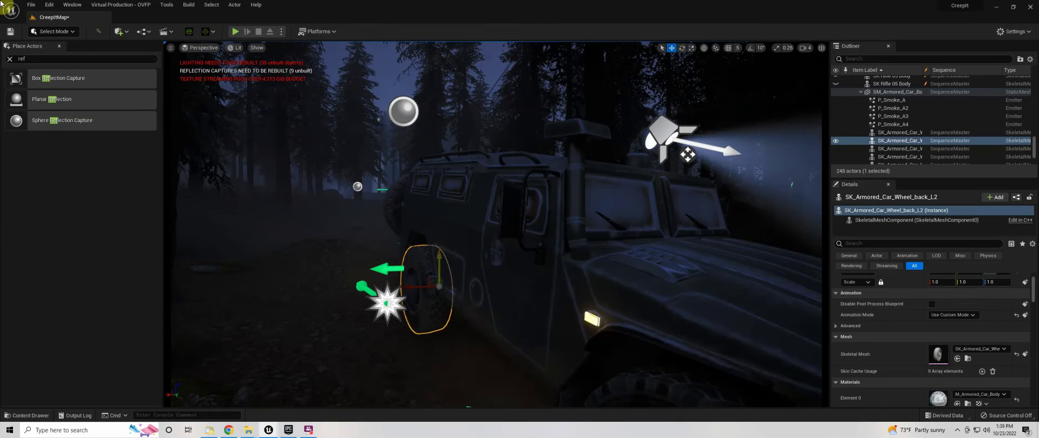
Pilot Cine Camera Actor 2 from Placed Cameras to frame the crouching-soldier shot.
left_click(200, 47)
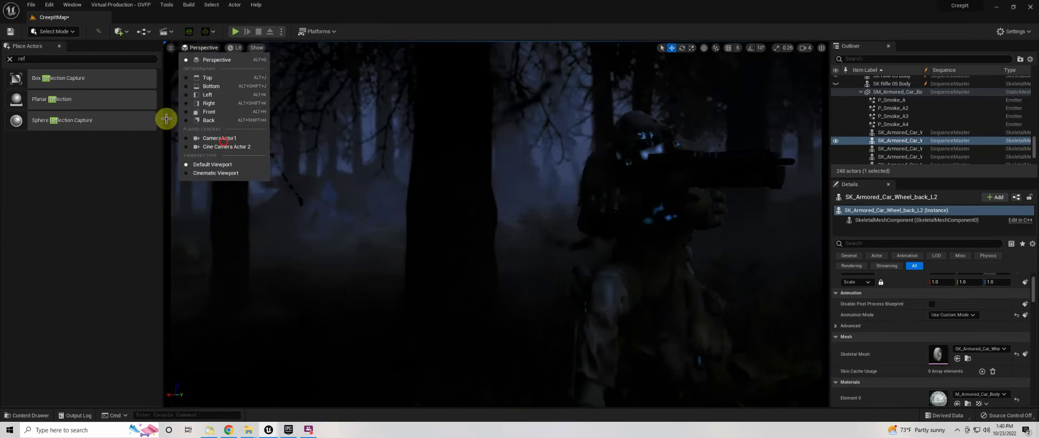
left_click(216, 167)
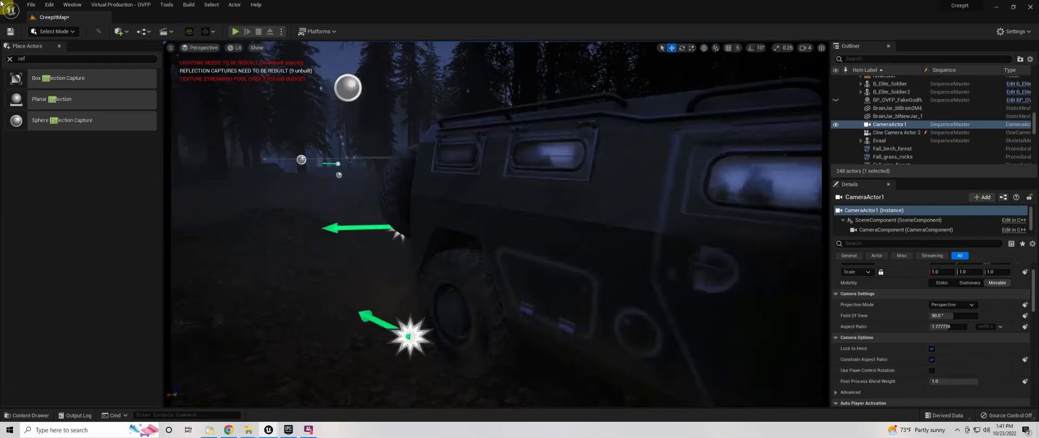
left_click(200, 50)
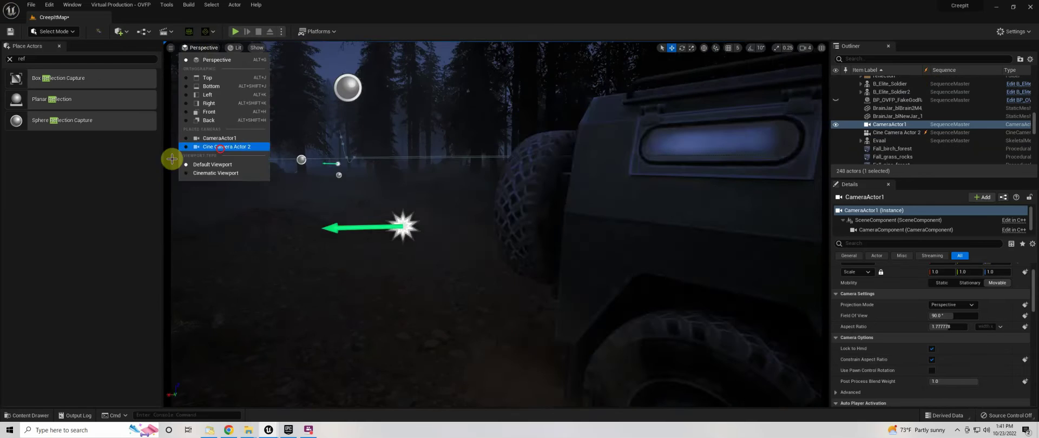
left_click(174, 157)
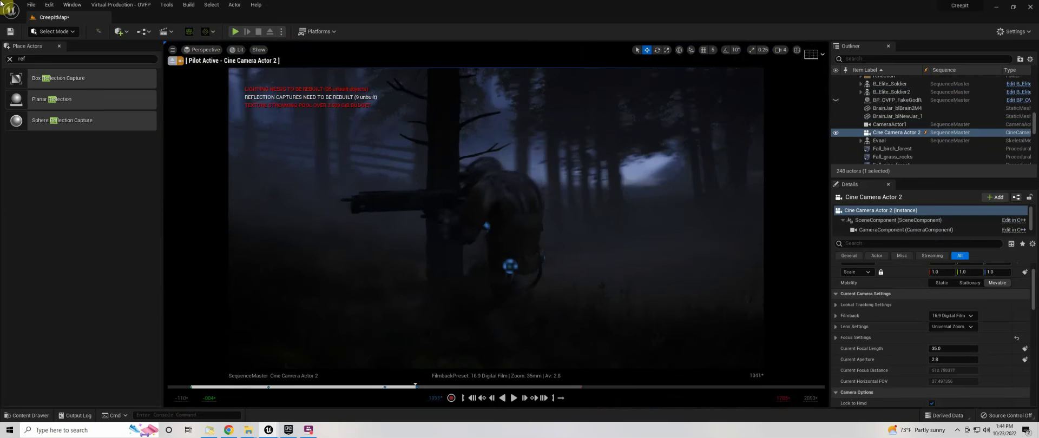
Select B_Elite_Soldier and frame it up close in the viewport.
left_click(172, 60)
left_click_drag(233, 284, 234, 284)
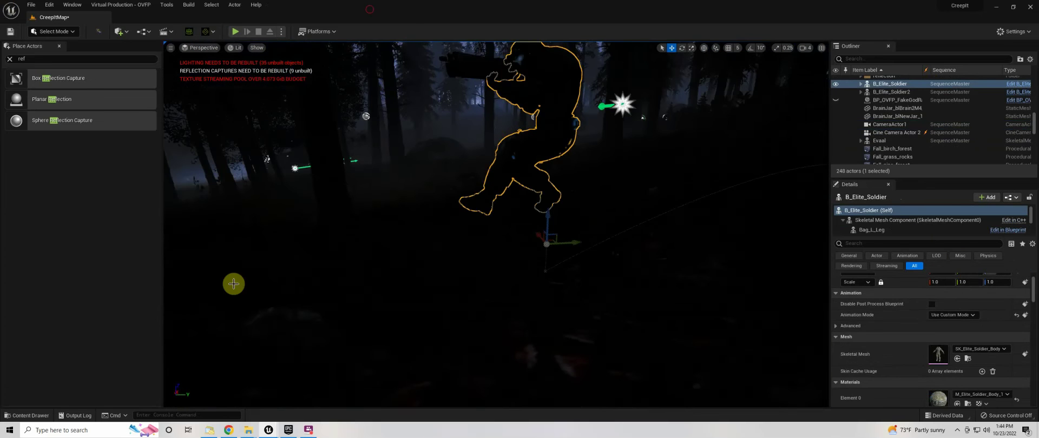
right_click_drag(556, 242, 556, 242)
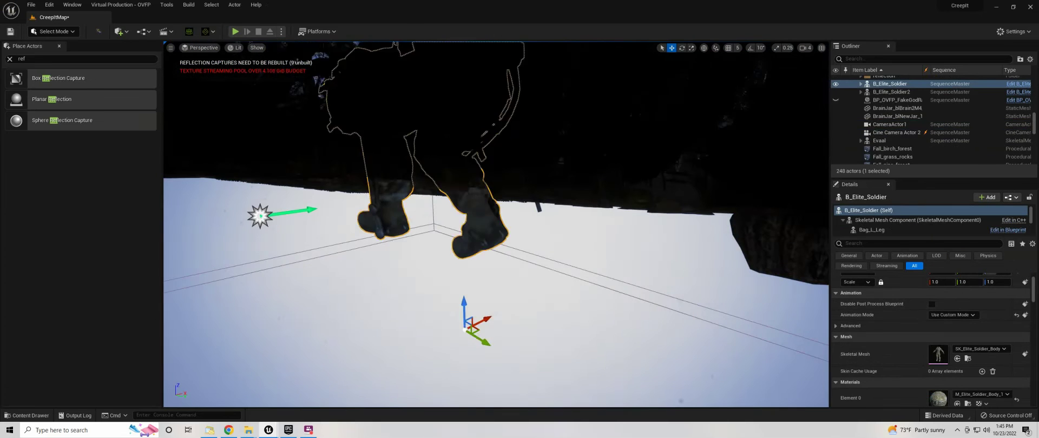
key("f")
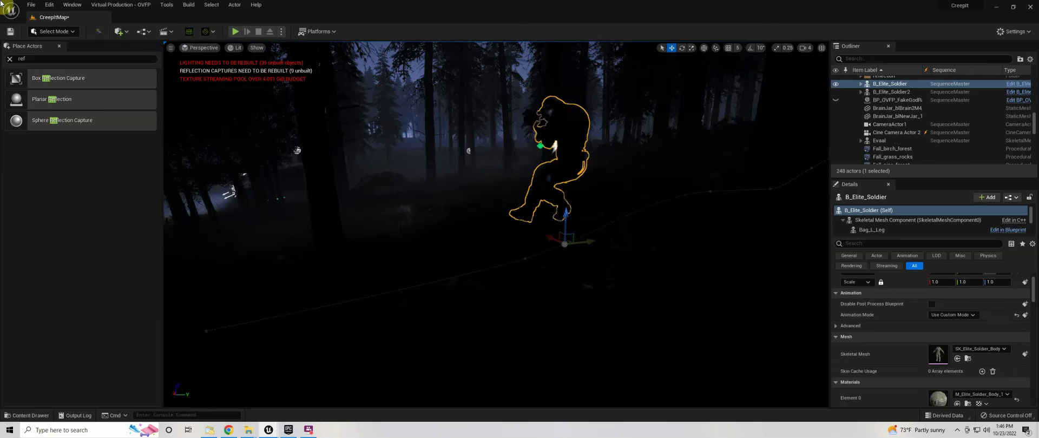
right_click_drag(496, 224, 496, 224)
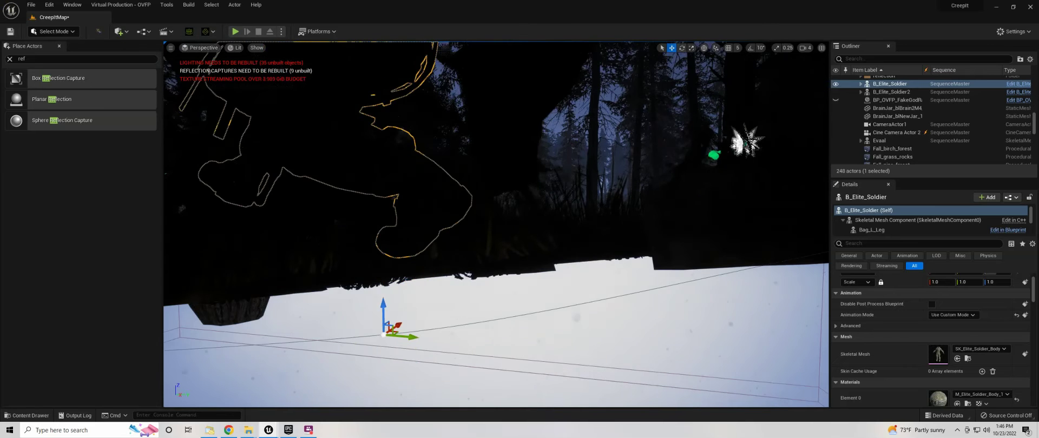
key("f")
Rotate the soldier by -10.96° and toggle game view to check the result.
key("e")
left_click_drag(547, 271, 535, 270)
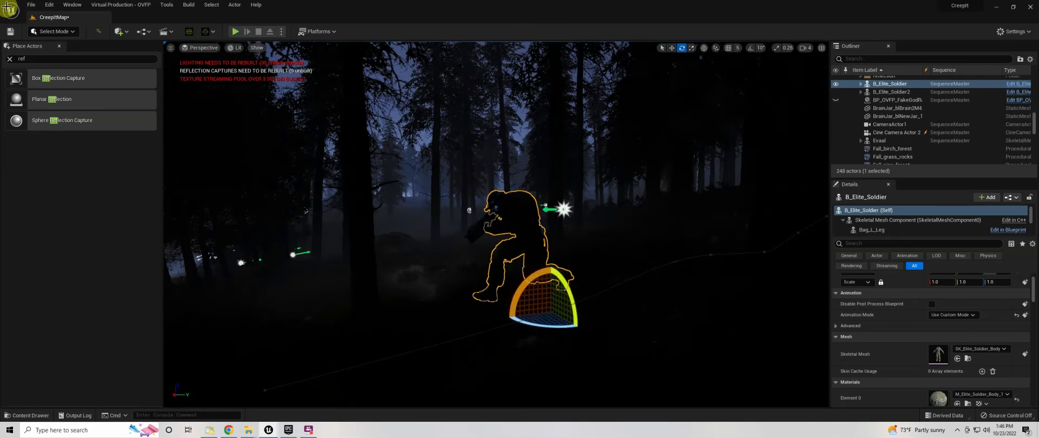
key("g")
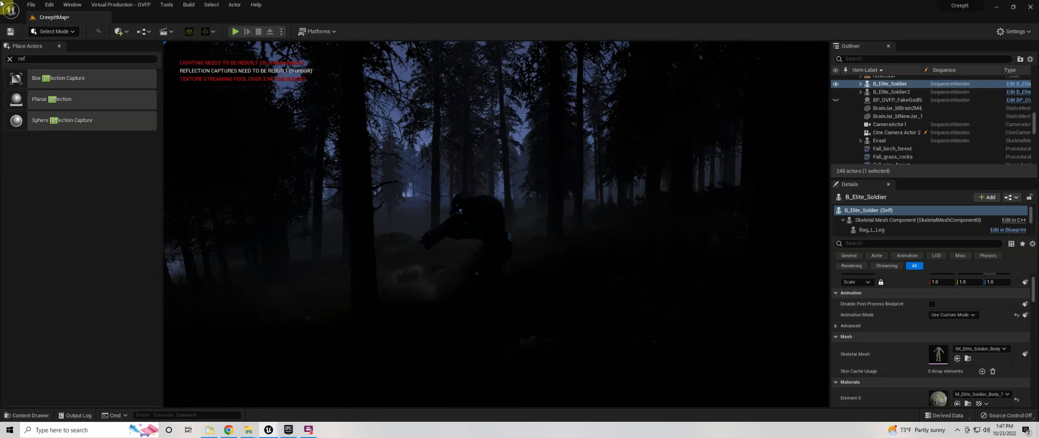
key("g")
right_click_drag(487, 216, 541, 206)
Enable the letterboxed Cinematic Viewport, play the sequence, and open SequenceMaster in Sequencer.
left_click(696, 190)
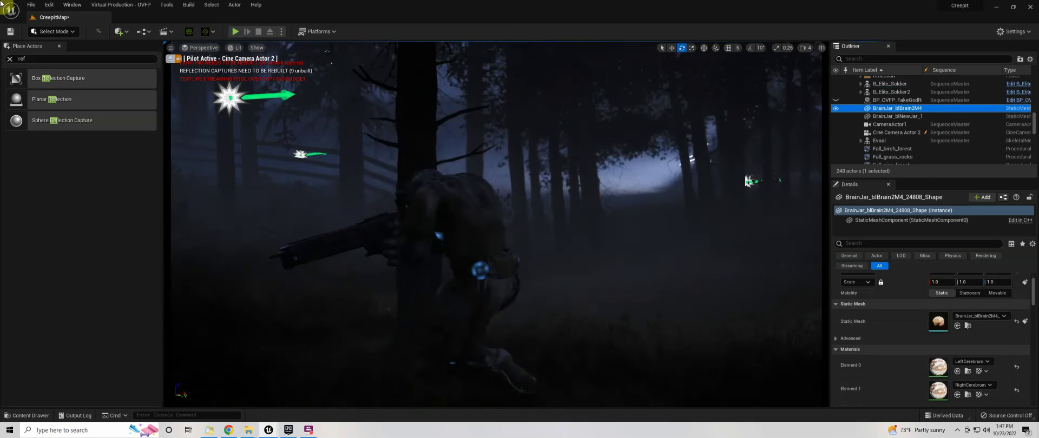
left_click(171, 48)
left_click(209, 162)
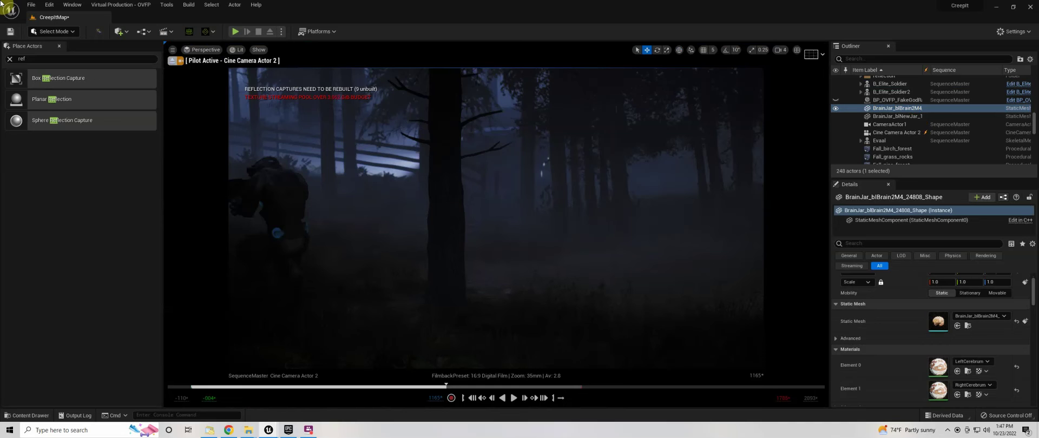
key("space")
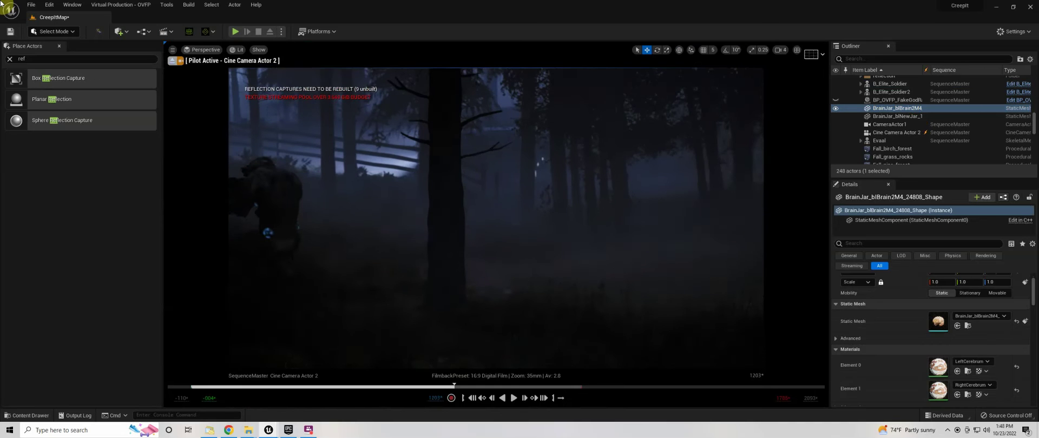
left_click(290, 298)
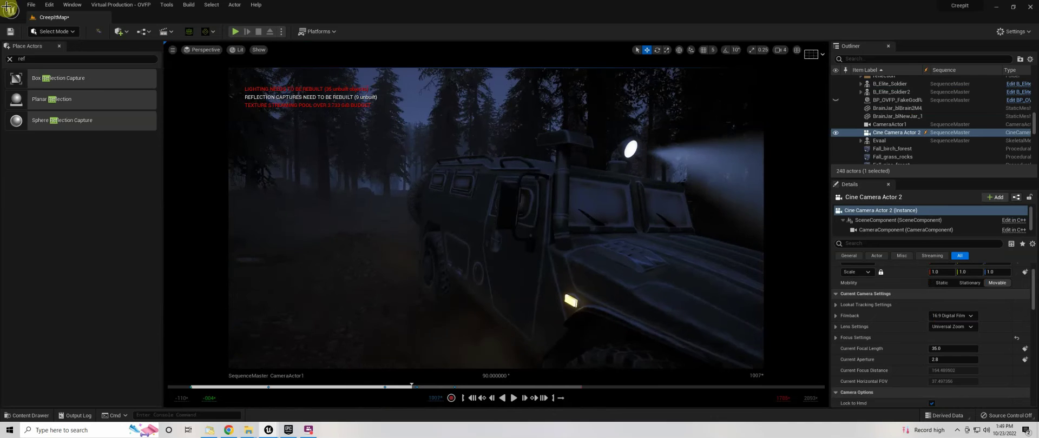
left_click(244, 96)
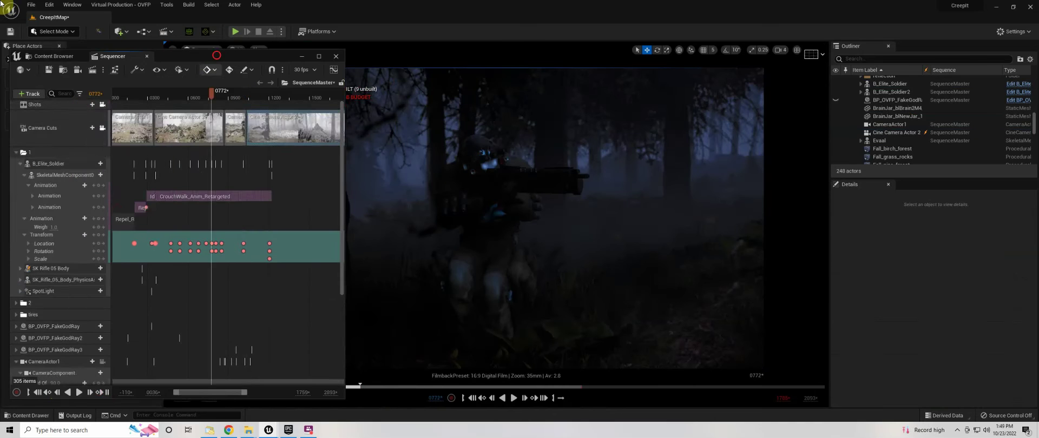
Move the playhead to frame 0772 to view CameraActor1's dark foggy forest shot.
left_click(1, 3)
type("ref")
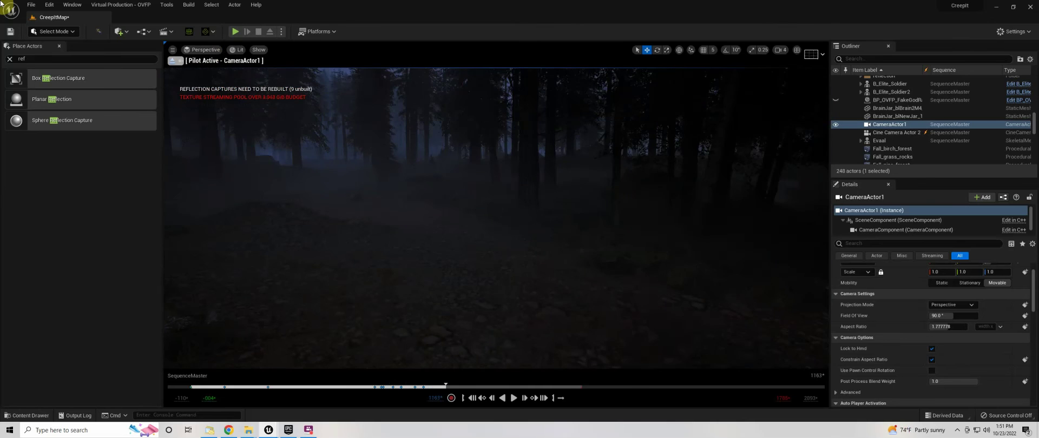
Switch to the cinematic preview and pilot CameraActor1, selecting its camera component.
left_click(172, 50)
left_click(216, 163)
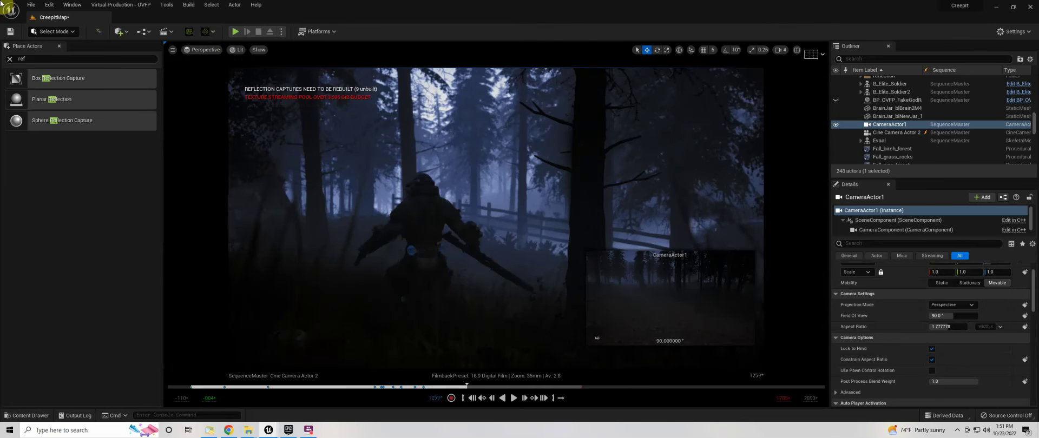
left_click(896, 132)
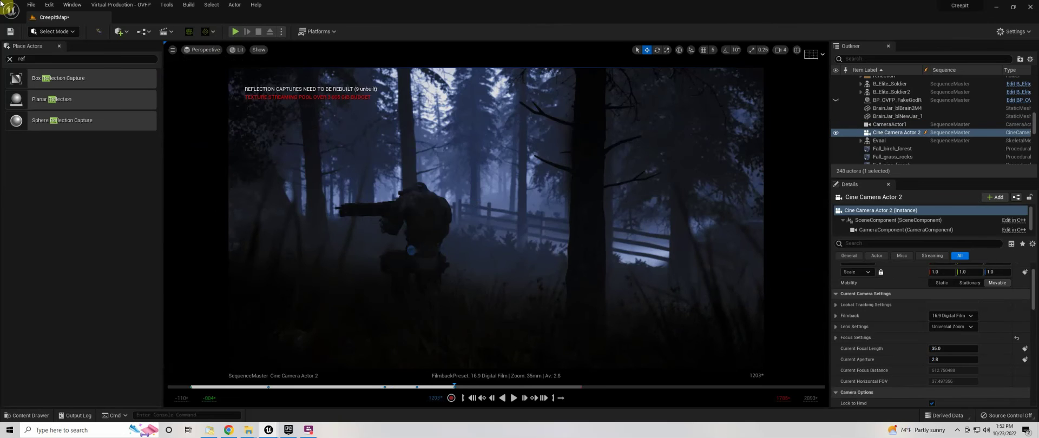
left_click(201, 49)
left_click(233, 201)
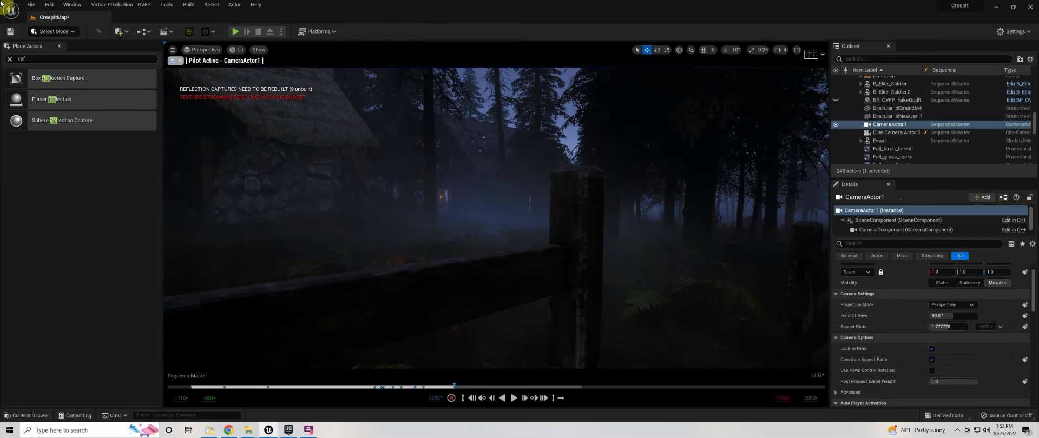
left_click(905, 229)
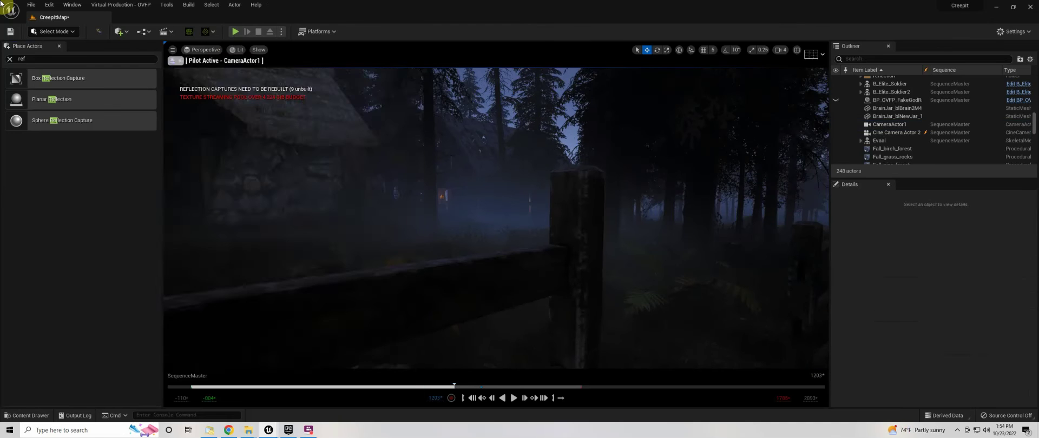
Play the sequence through its forest and candlelit cabin shots, then jump back.
key("space")
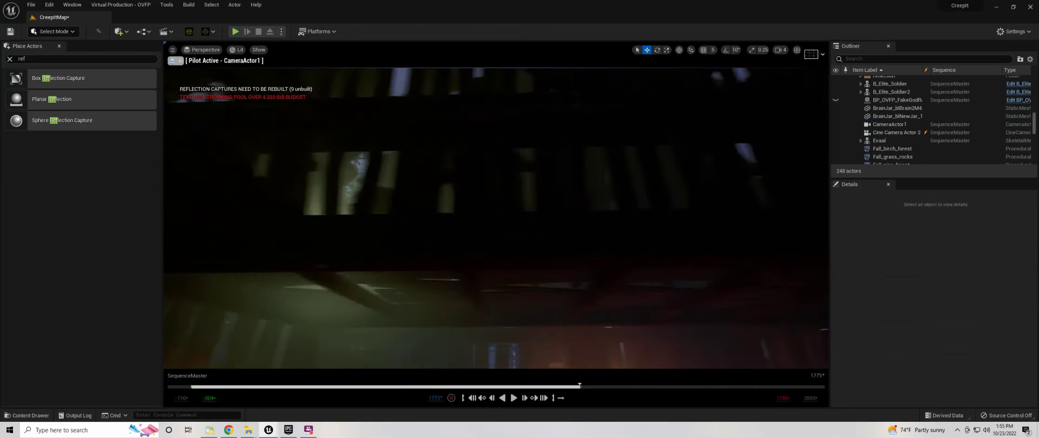
key("space")
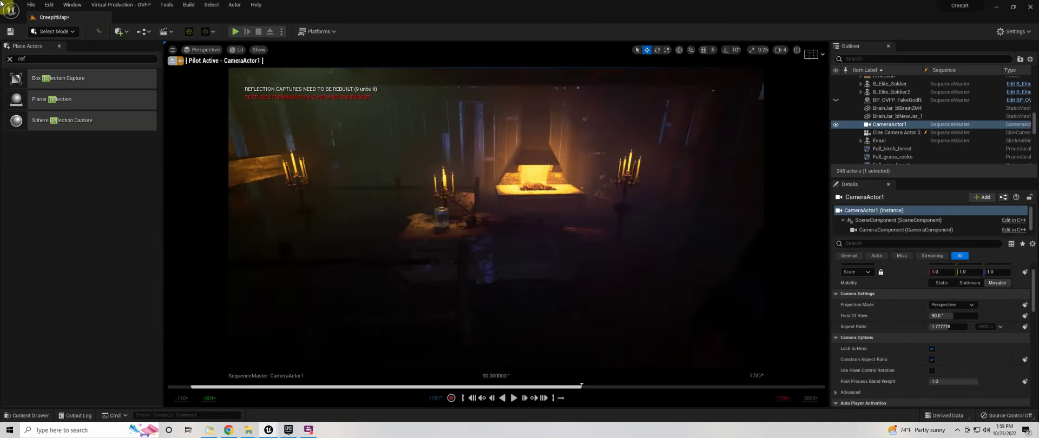
key("Up")
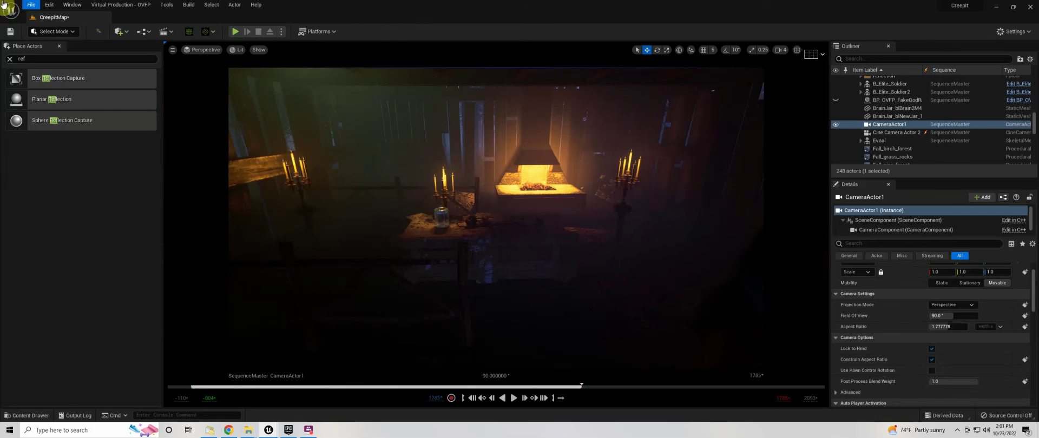
Eject from the camera, fly through the forest, and expand the Candels folder.
left_click_drag(239, 74, 239, 108)
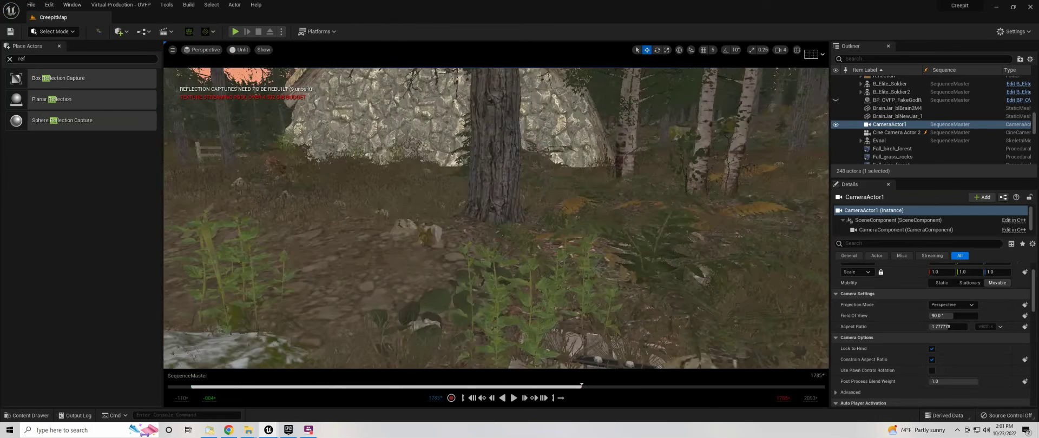
left_click_drag(364, 190, 390, 162)
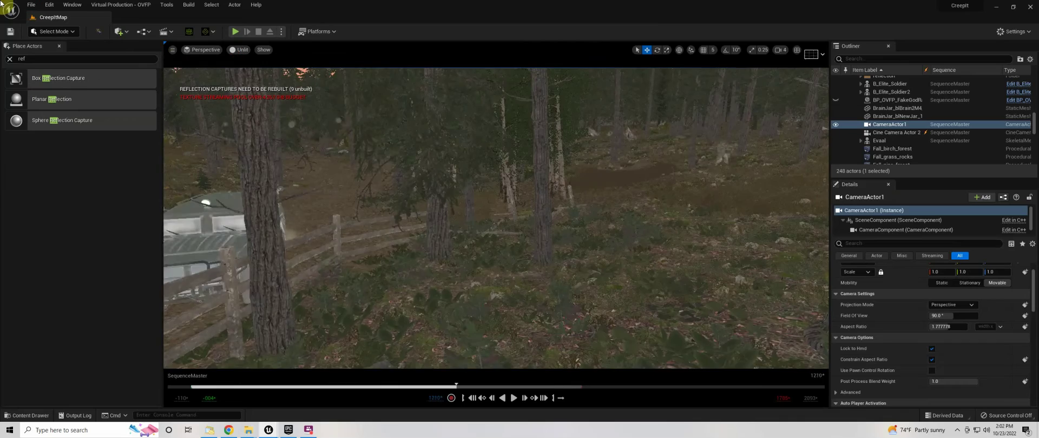
left_click_drag(1, 3, 30, 167)
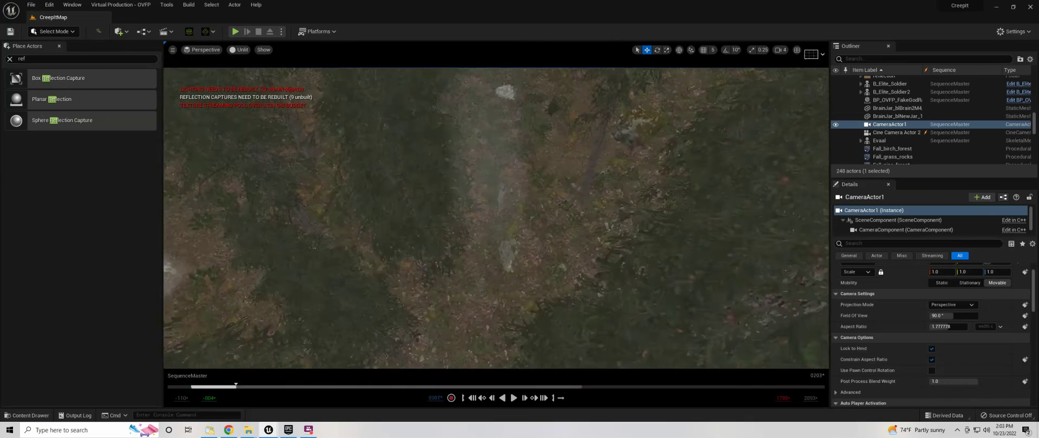
scroll(915, 125, "up", 5)
left_click(860, 97)
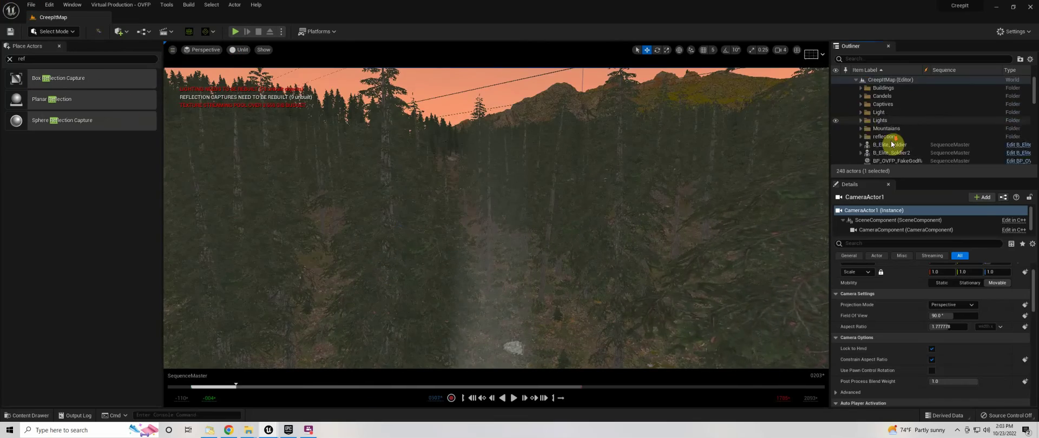
Add the crickets chirping ambience, found by searching 'night', to the Audio track.
scroll(892, 143, "down", 10)
scroll(892, 151, "down", 10)
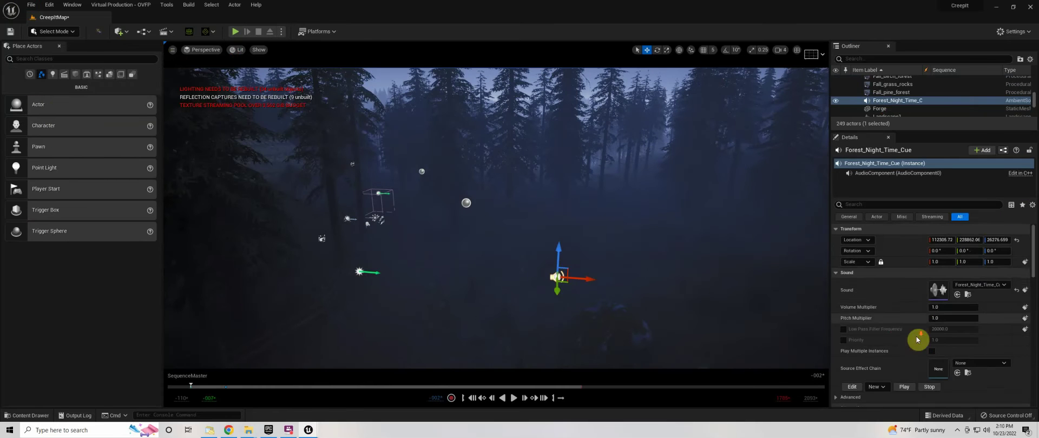
scroll(917, 339, "down", 2)
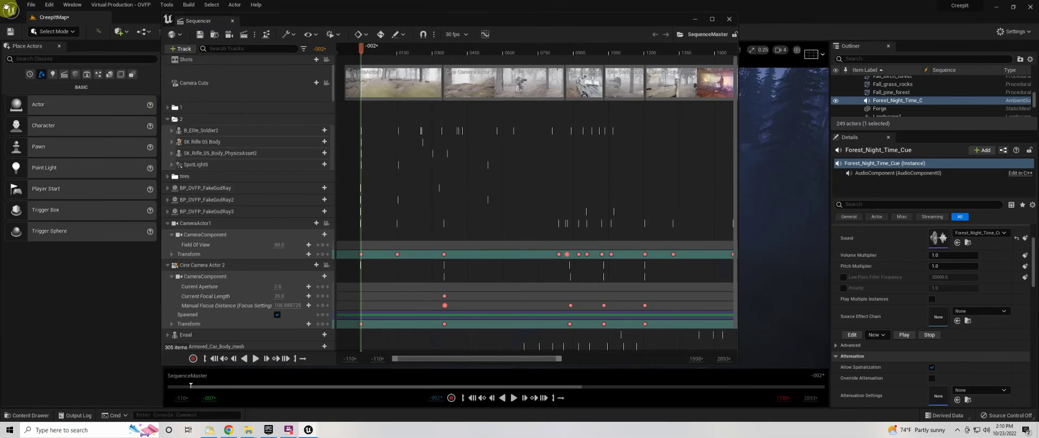
left_click(303, 194)
type("night")
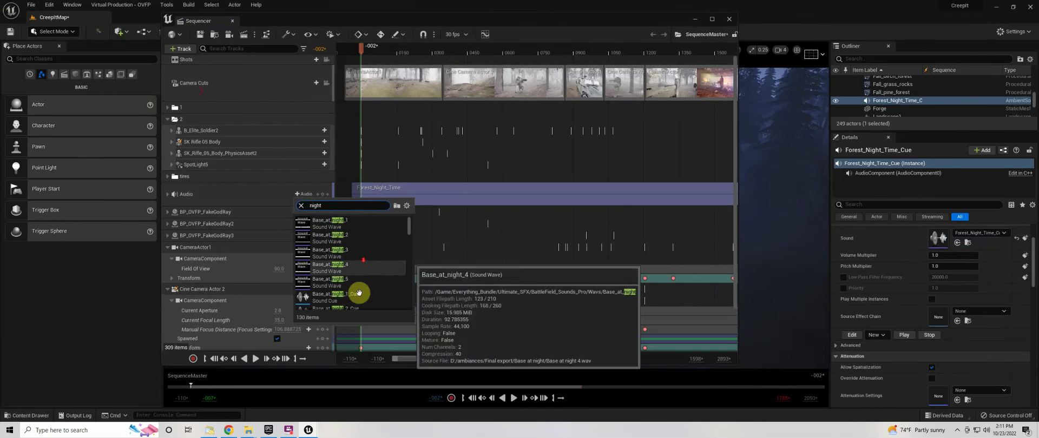
left_click(391, 232)
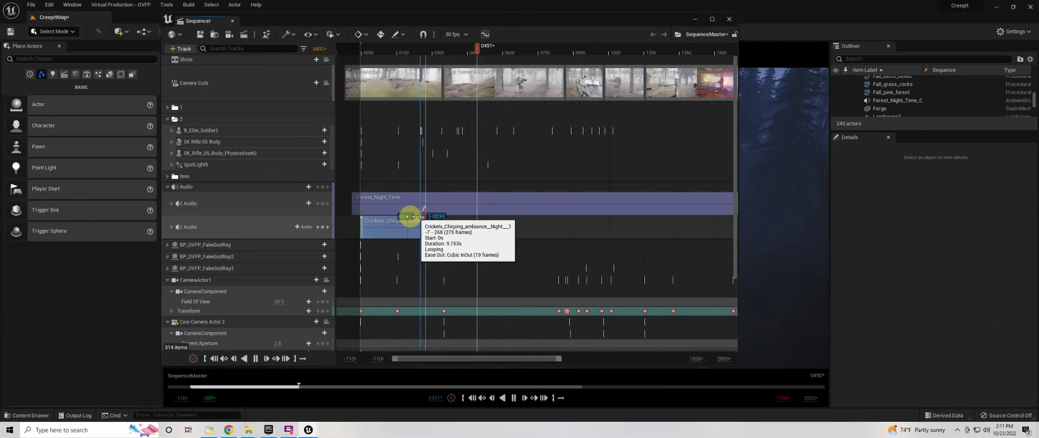
Review the new audio track and play the sequence to check The March section.
left_click(171, 203)
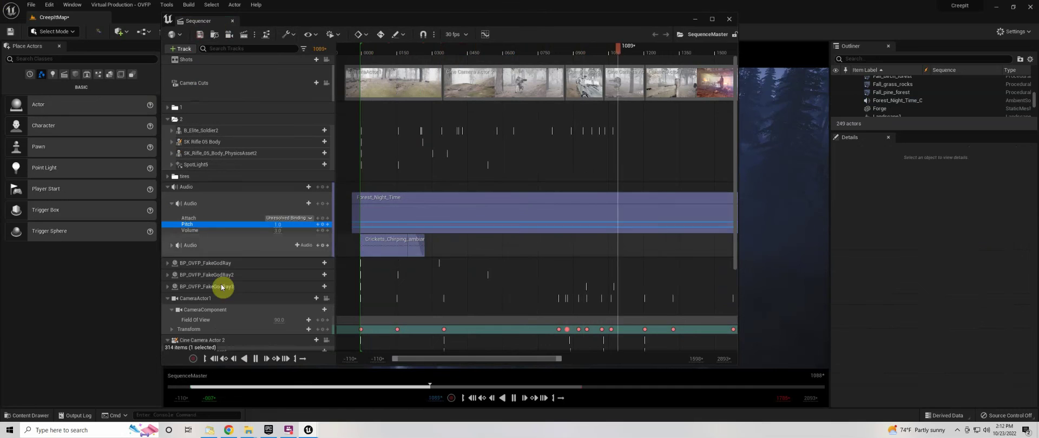
left_click(255, 358)
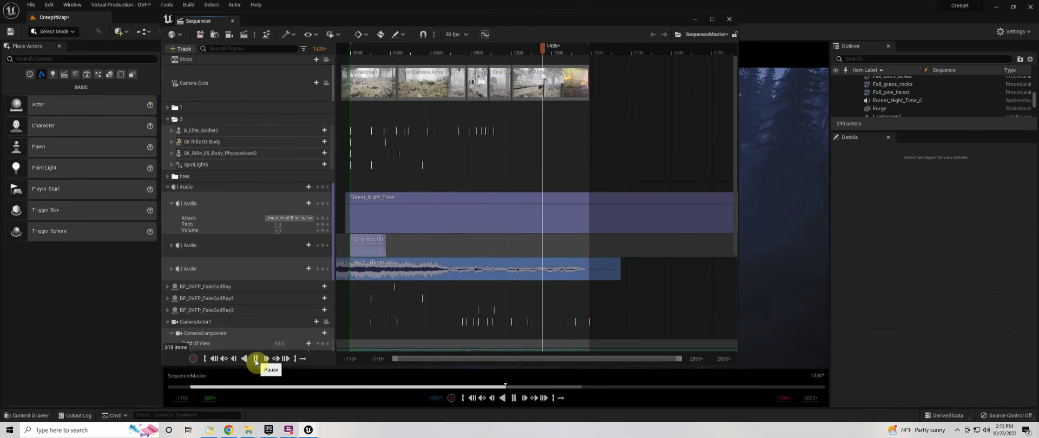
left_click(255, 359)
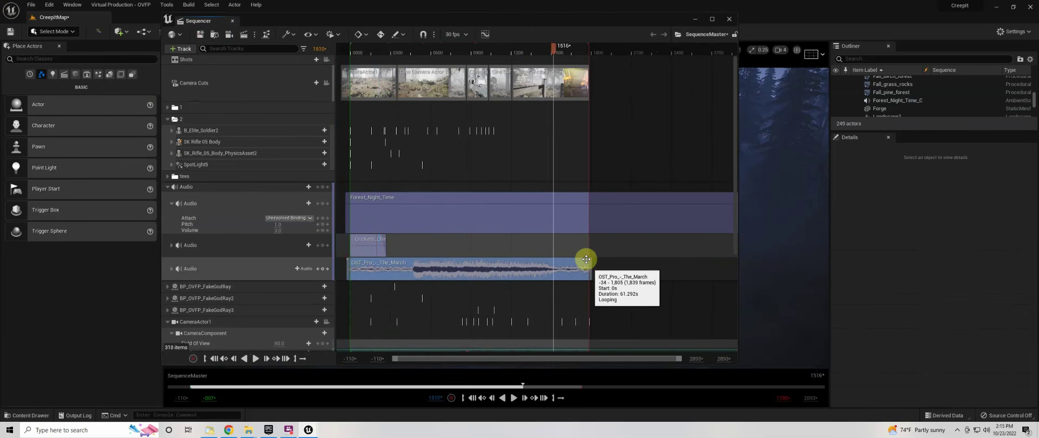
left_click(250, 269)
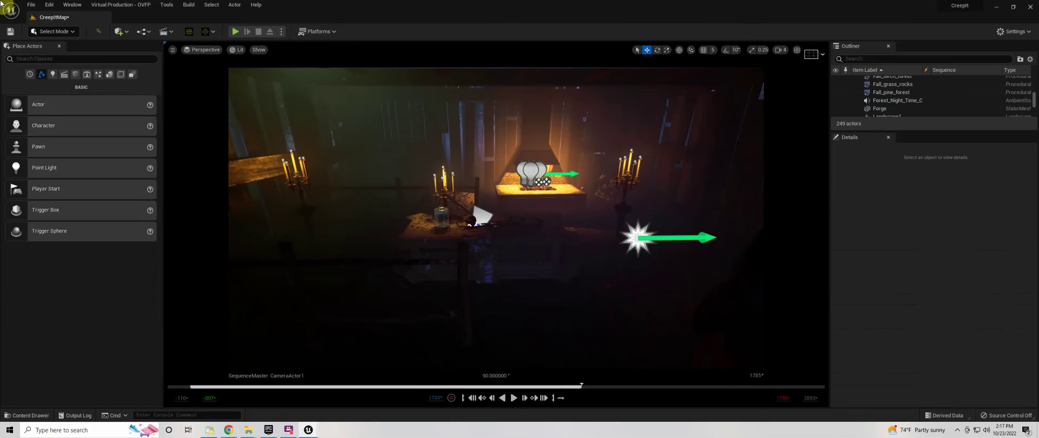
Run Build All Levels from the Build menu.
left_click(189, 5)
left_click(212, 43)
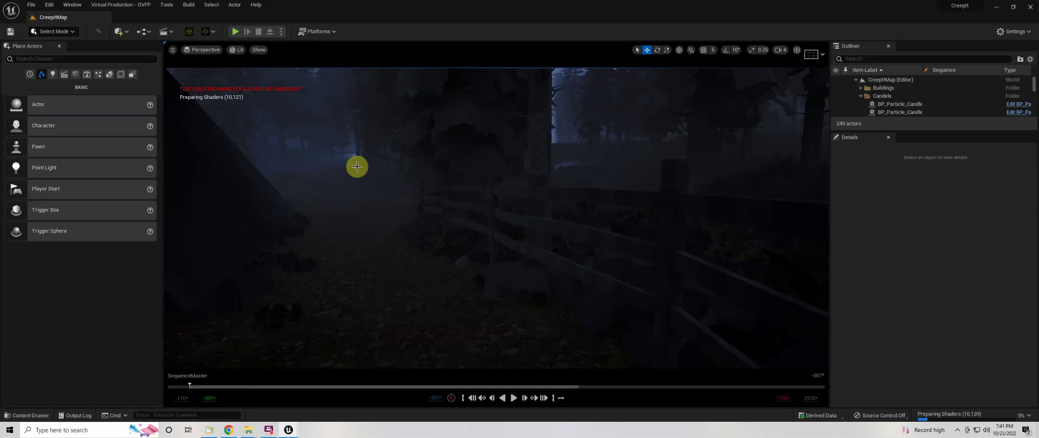
left_click(50, 5)
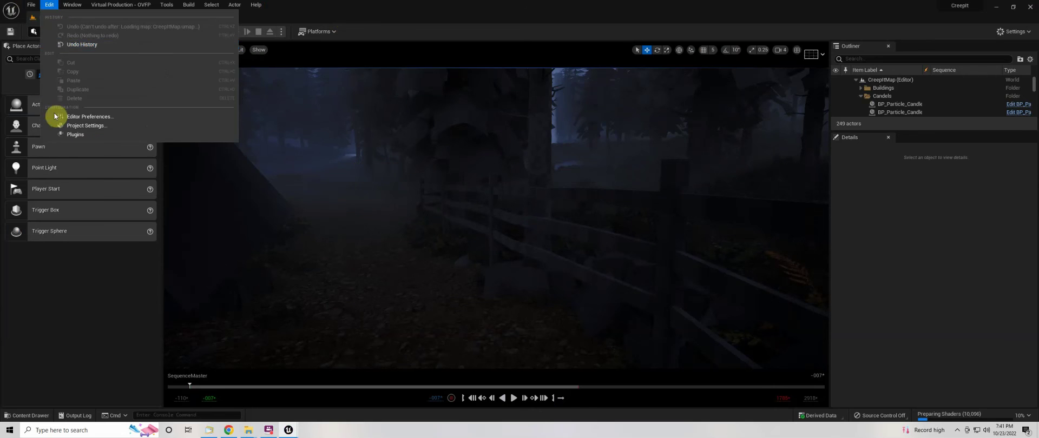
left_click(71, 135)
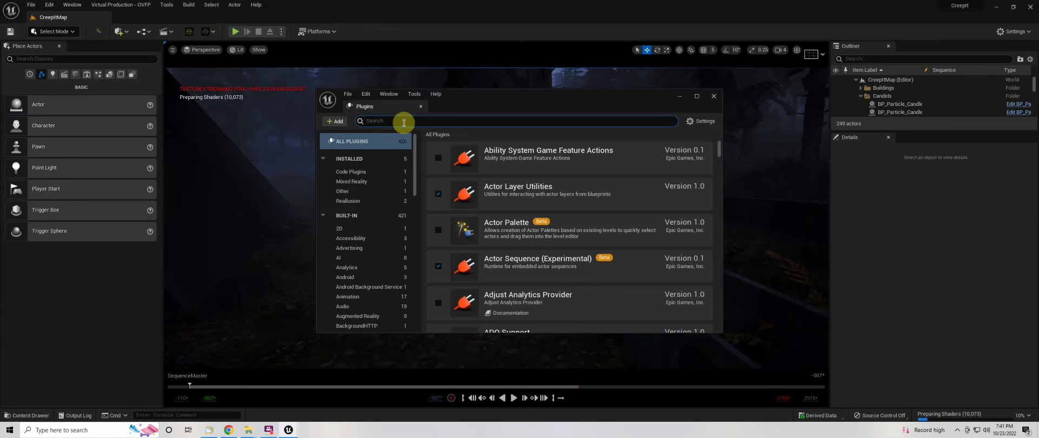
type("movie")
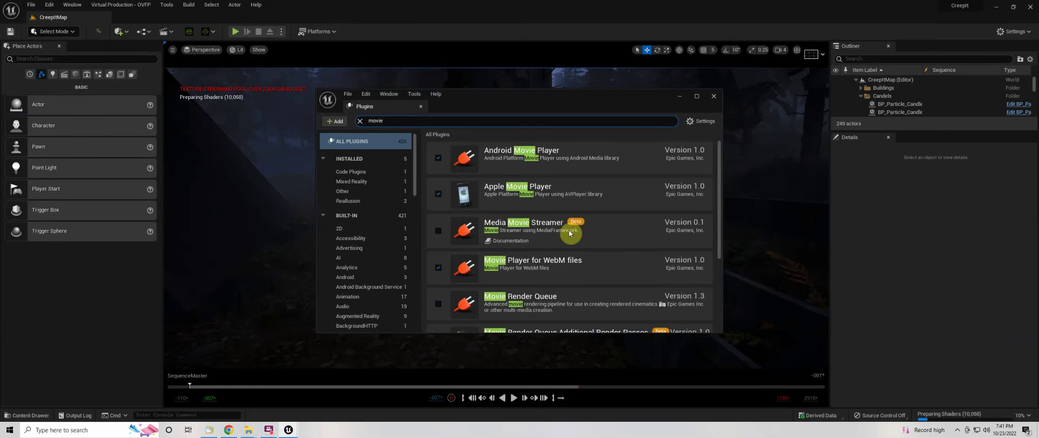
scroll(569, 233, "down", 3)
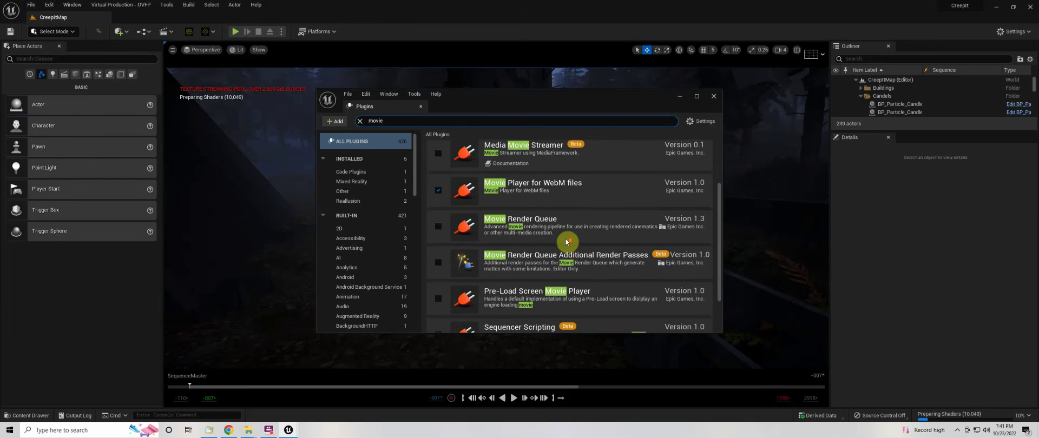
left_click(441, 211)
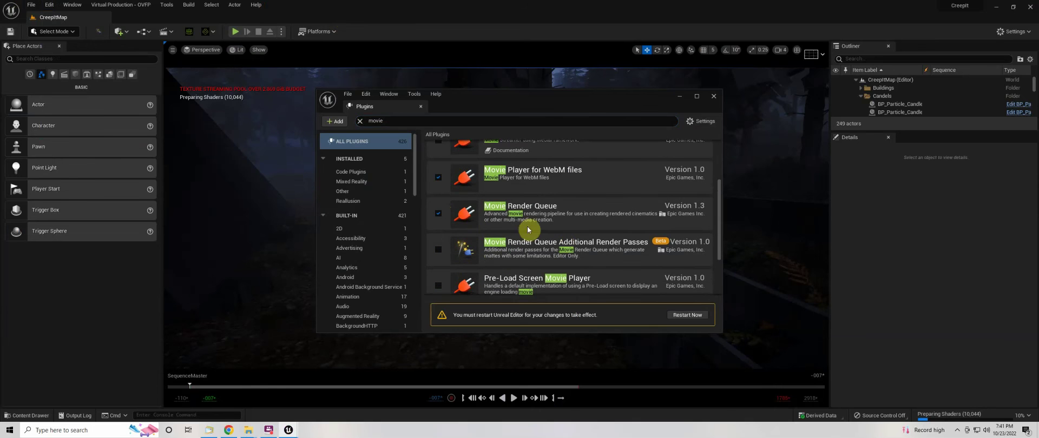
scroll(525, 240, "down", 2)
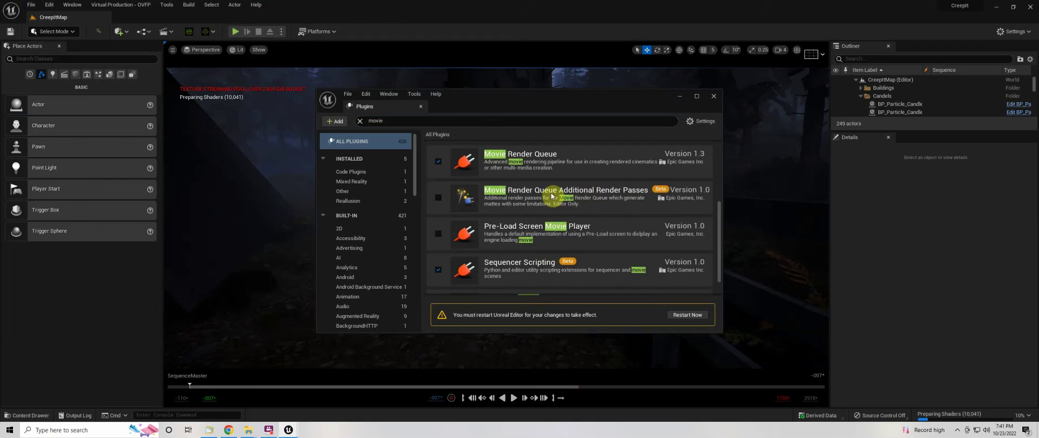
left_click(439, 198)
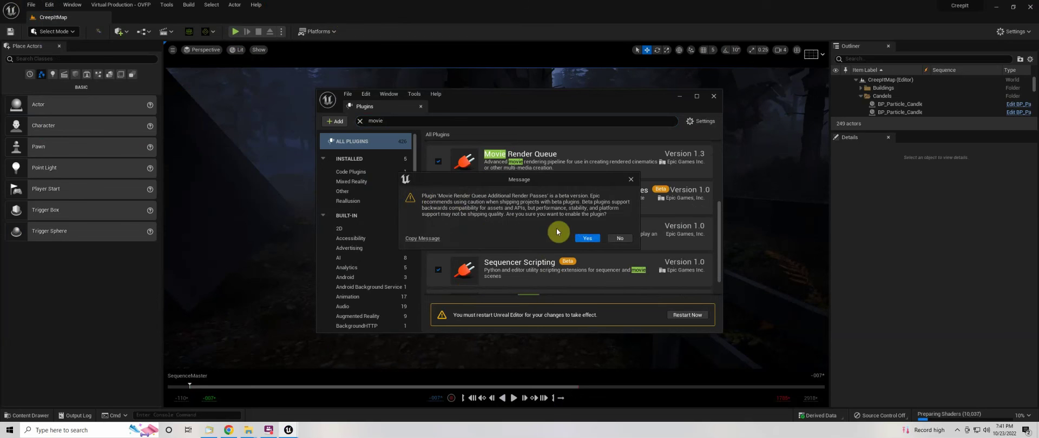
left_click(582, 239)
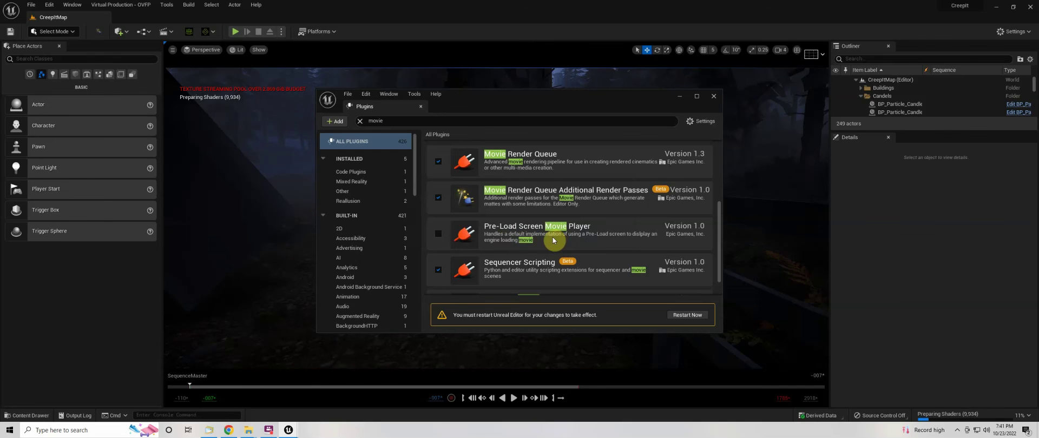
scroll(553, 240, "down", 1)
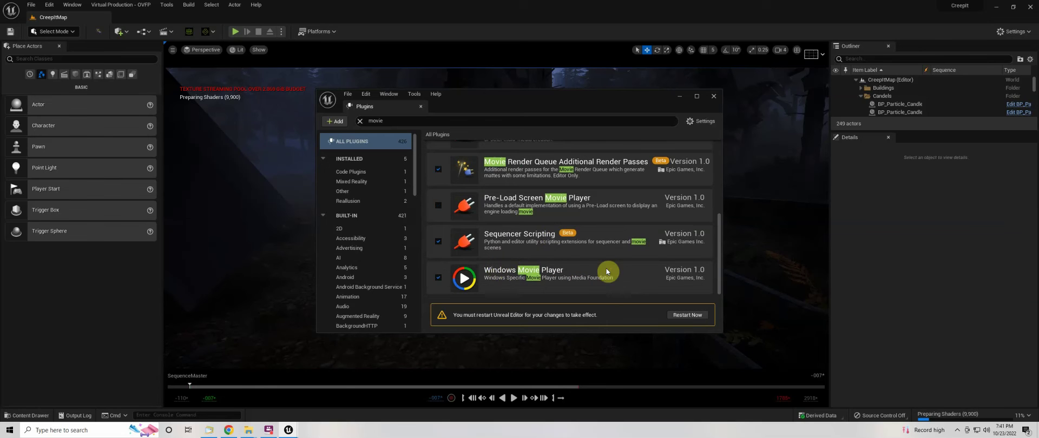
scroll(605, 268, "up", 1)
scroll(606, 269, "up", 1)
scroll(605, 268, "up", 2)
scroll(605, 268, "up", 1)
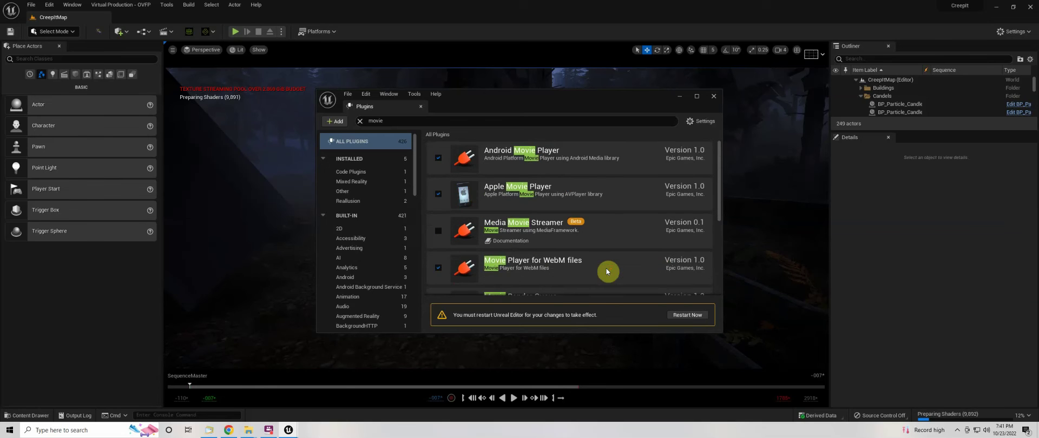
mouse_move(553, 100)
left_mouse_down()
mouse_move(118, 117)
mouse_move(653, 178)
left_mouse_up()
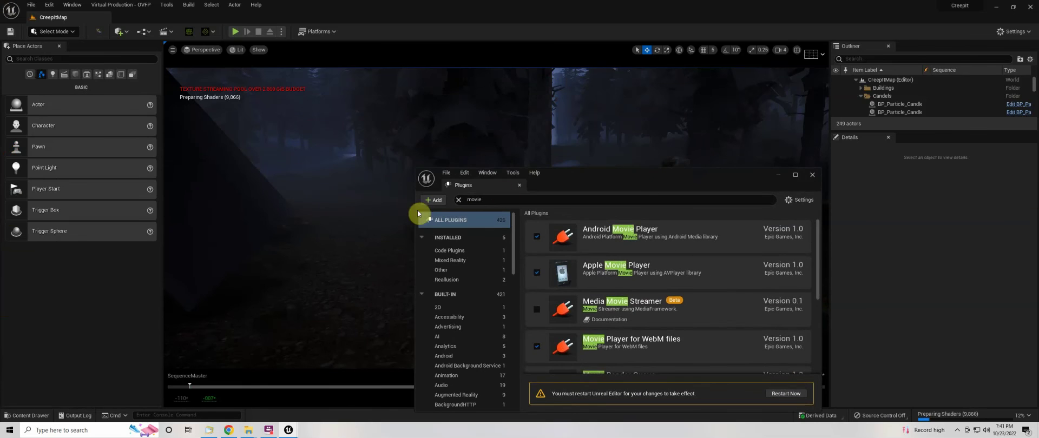
left_click_drag(358, 221, 358, 220)
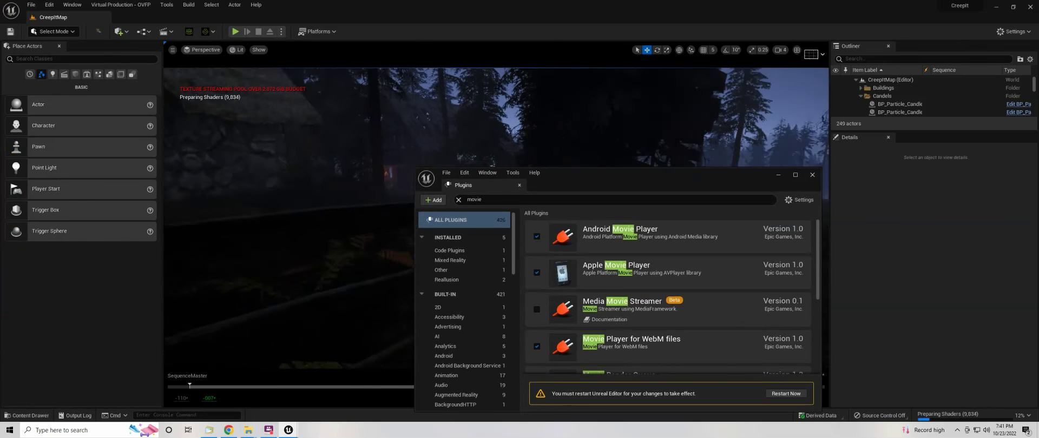
left_click_drag(224, 229, 224, 229)
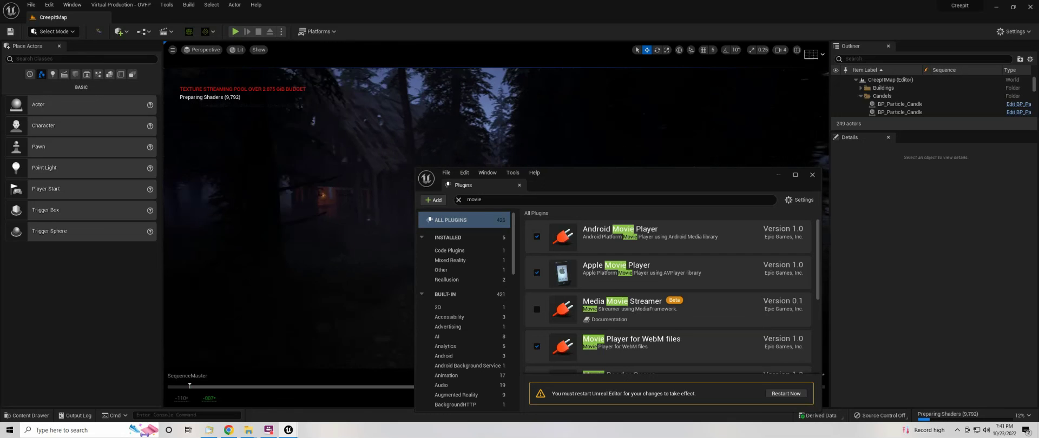
left_click(50, 7)
left_click(94, 127)
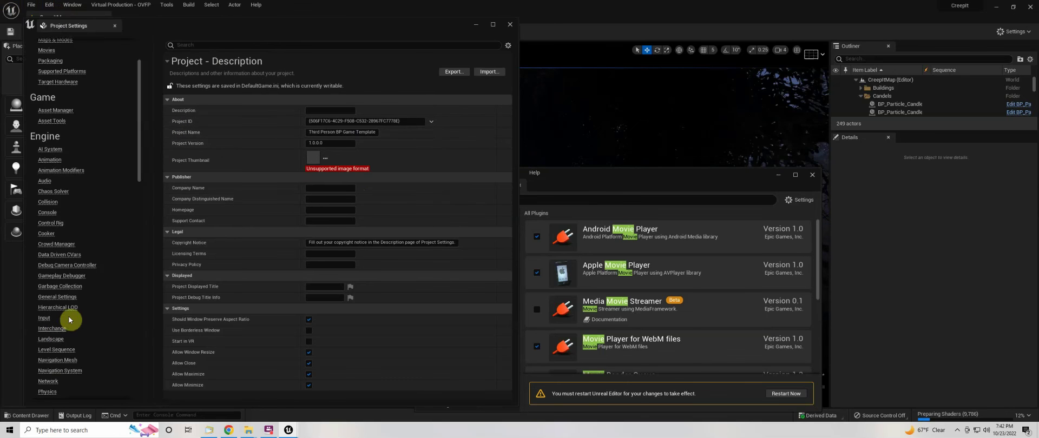
scroll(57, 293, "down", 5)
scroll(53, 305, "down", 3)
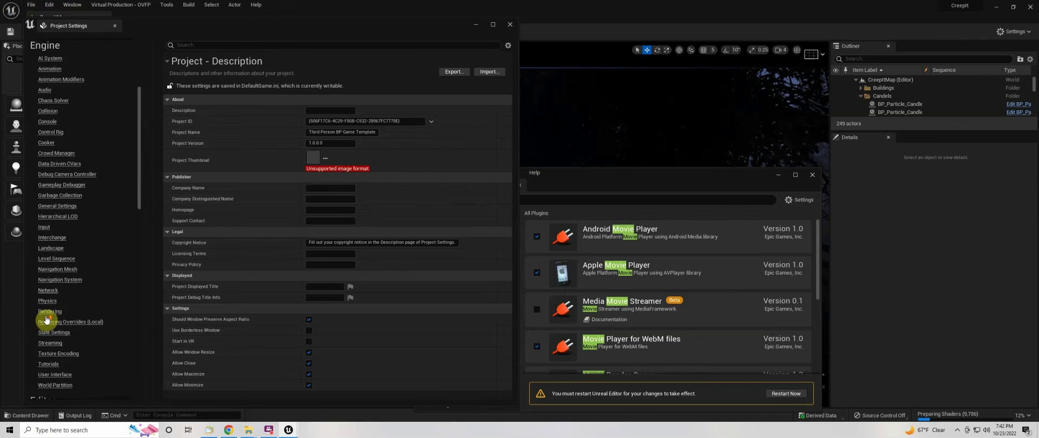
left_click(49, 260)
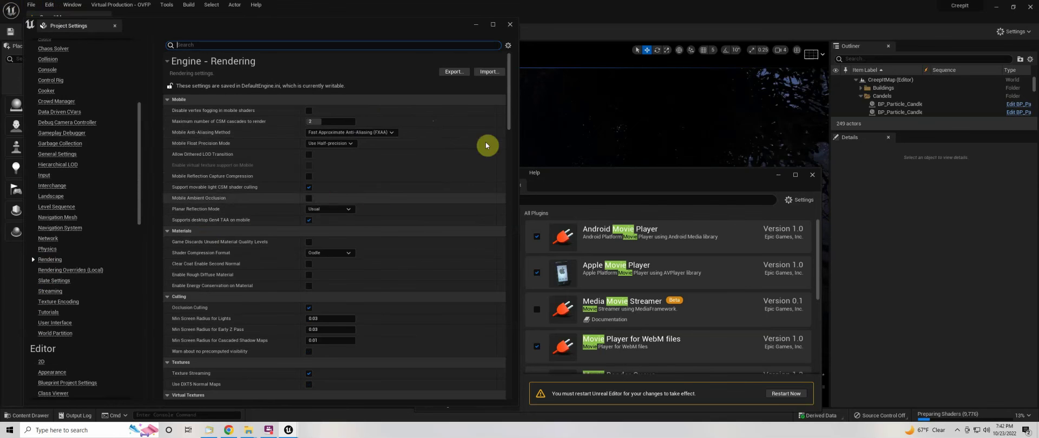
left_click_drag(515, 107, 509, 192)
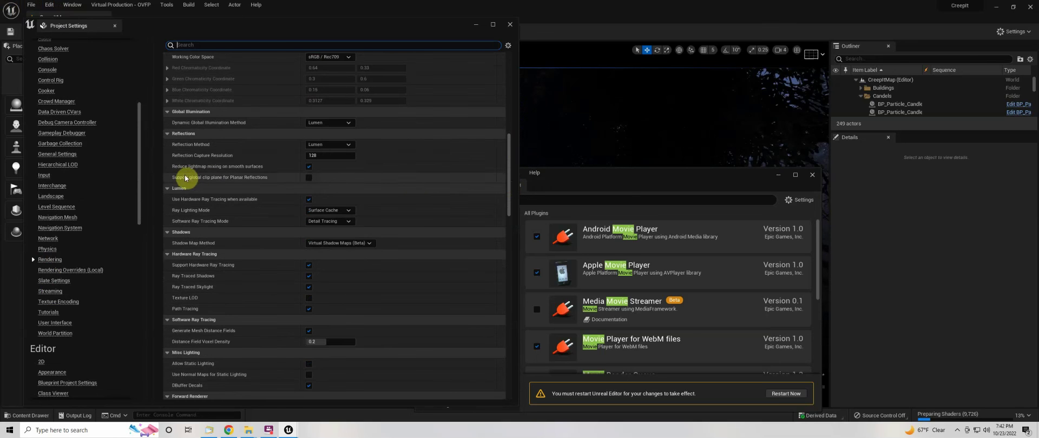
scroll(219, 182, "down", 2)
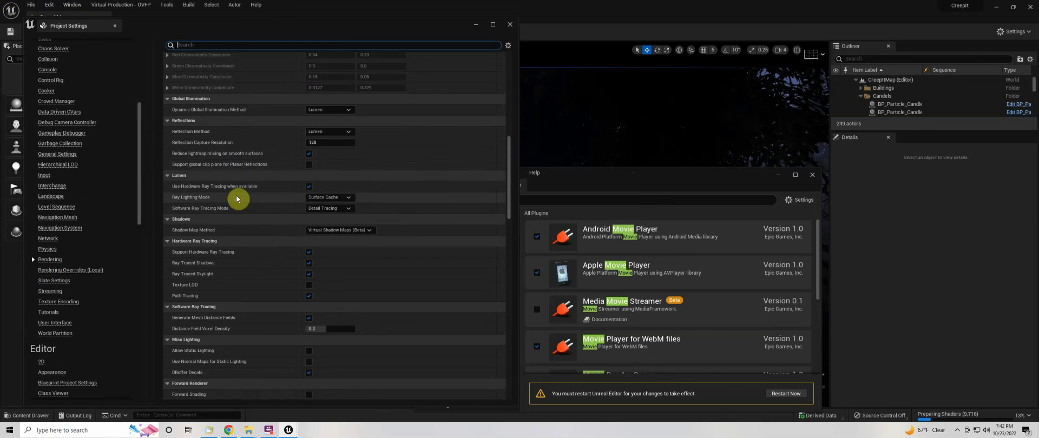
scroll(218, 167, "down", 2)
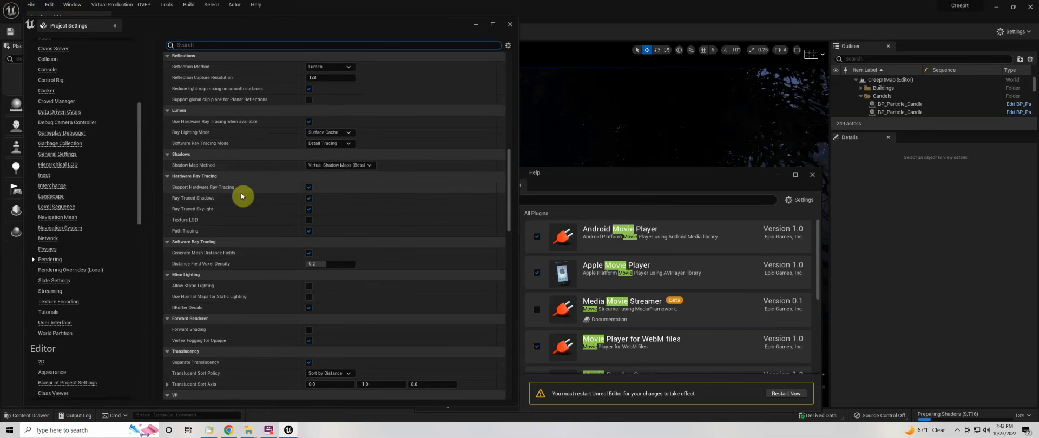
scroll(236, 214, "down", 4)
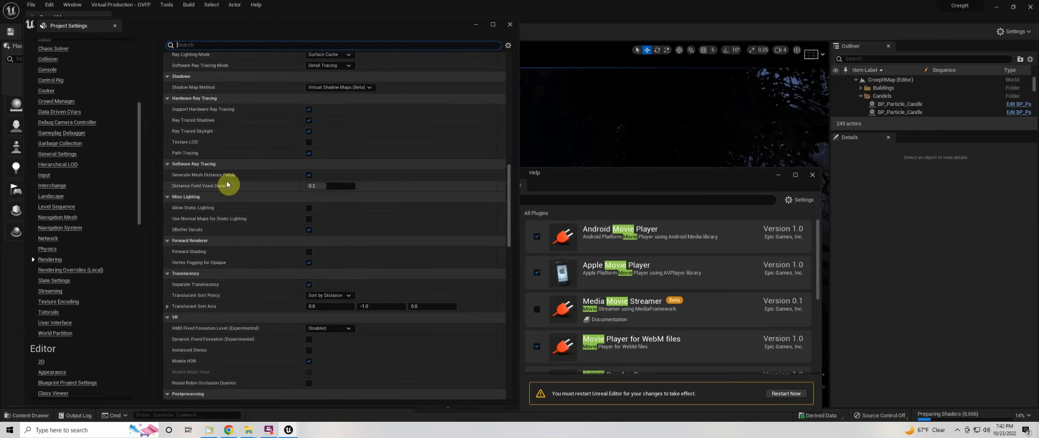
scroll(247, 187, "down", 4)
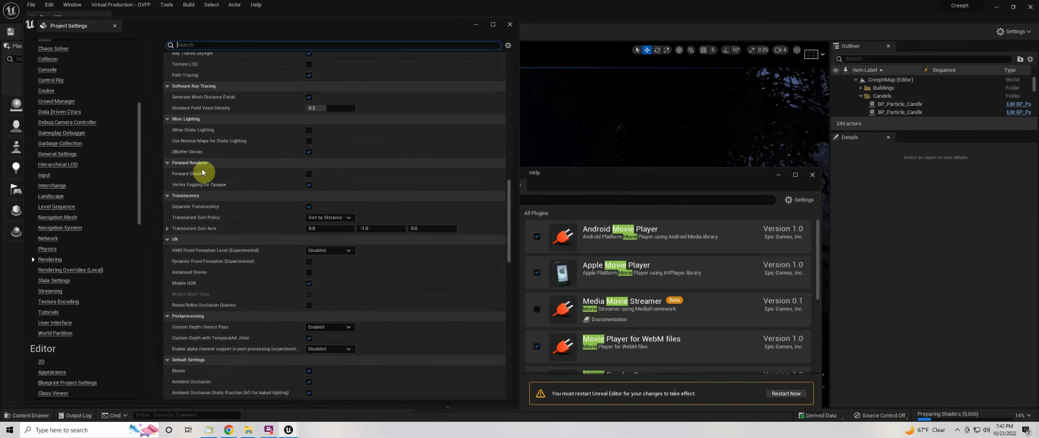
scroll(243, 186, "down", 1)
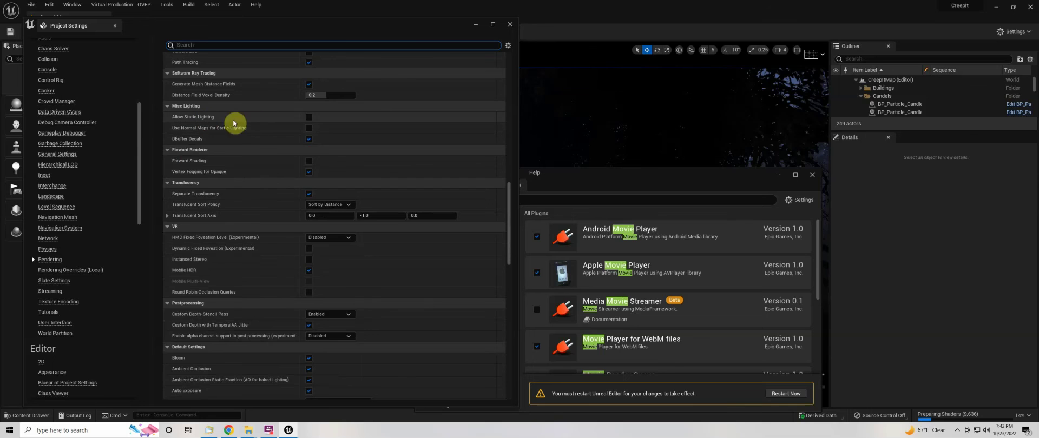
scroll(283, 123, "down", 3)
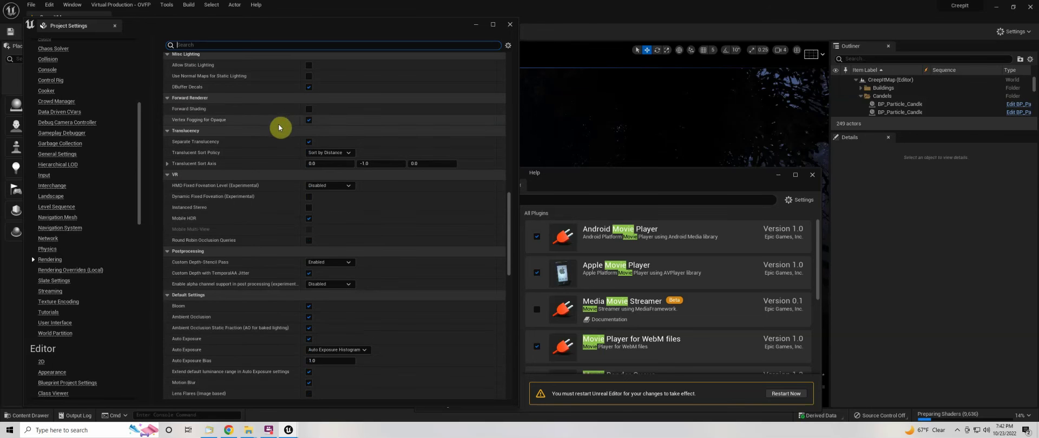
scroll(250, 181, "down", 2)
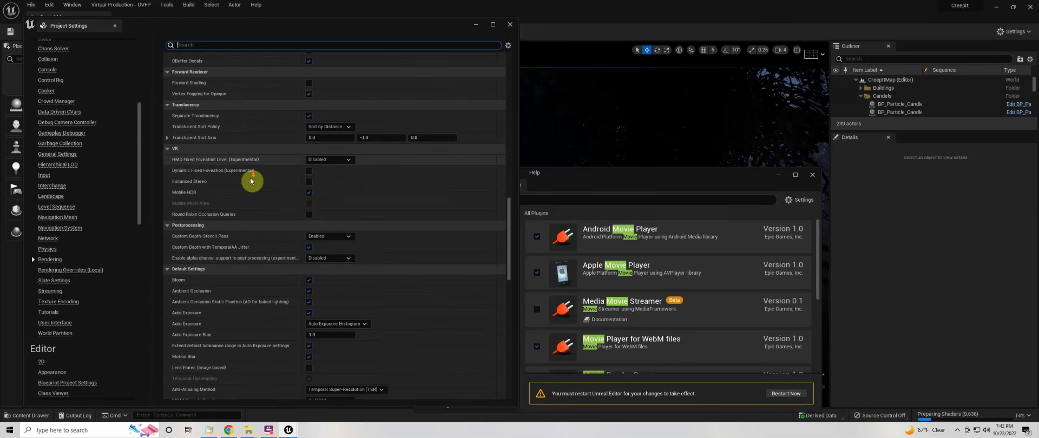
scroll(251, 180, "down", 1)
scroll(250, 189, "down", 2)
scroll(249, 194, "down", 1)
scroll(244, 201, "down", 2)
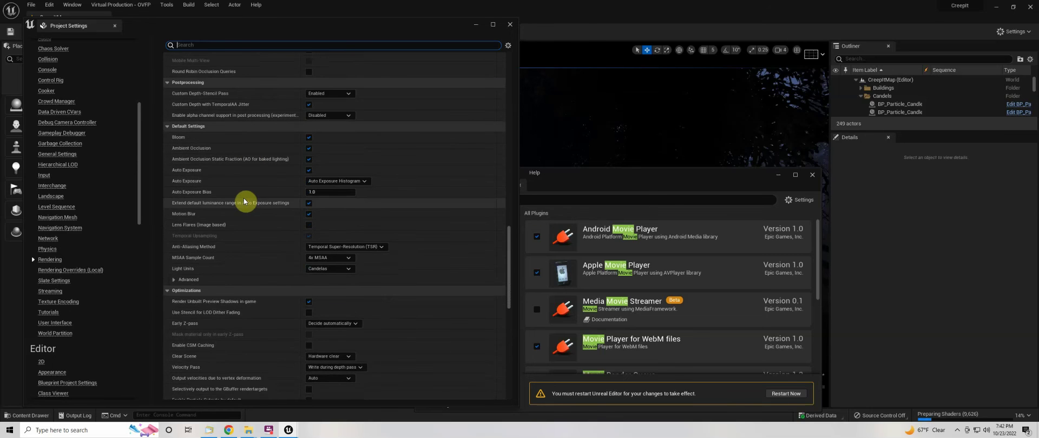
scroll(242, 211, "down", 1)
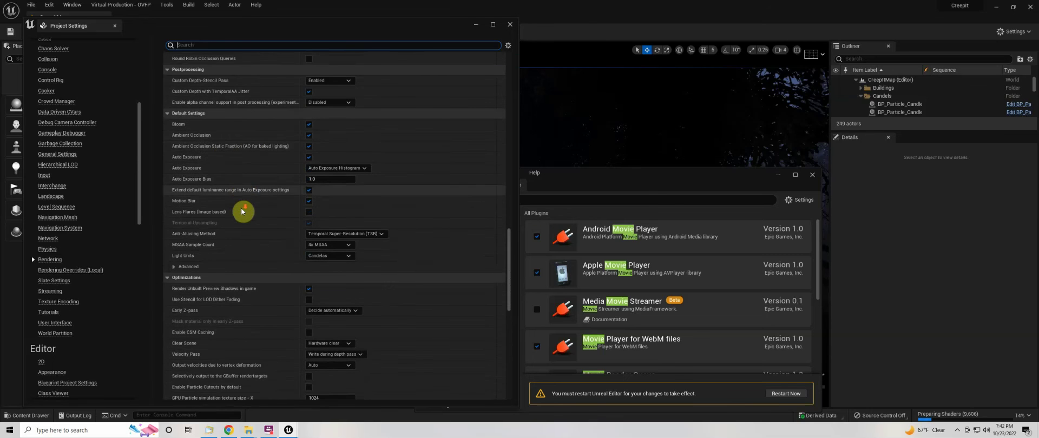
scroll(242, 211, "down", 2)
scroll(242, 211, "down", 2)
scroll(242, 211, "down", 2)
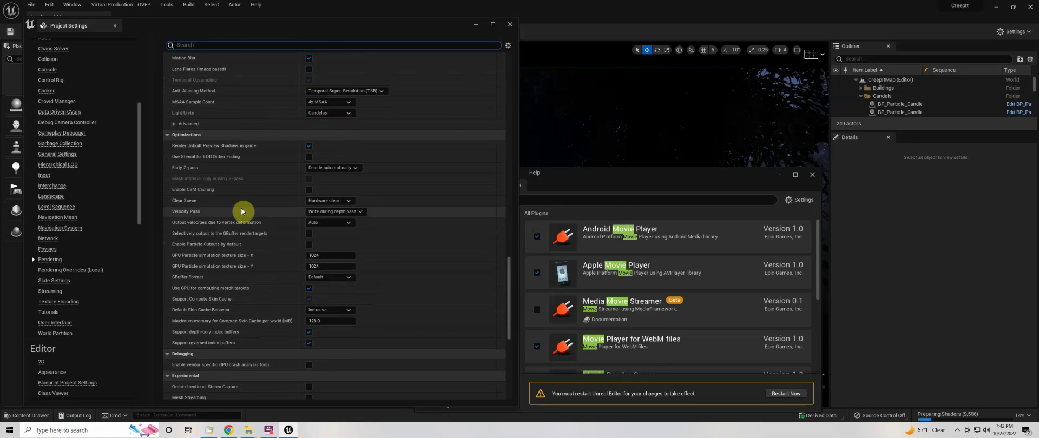
scroll(247, 202, "down", 4)
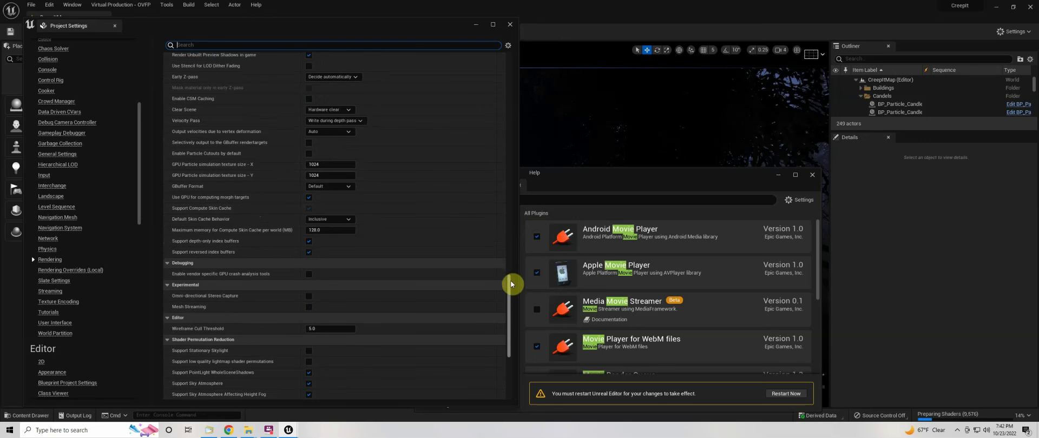
left_click_drag(509, 281, 505, 59)
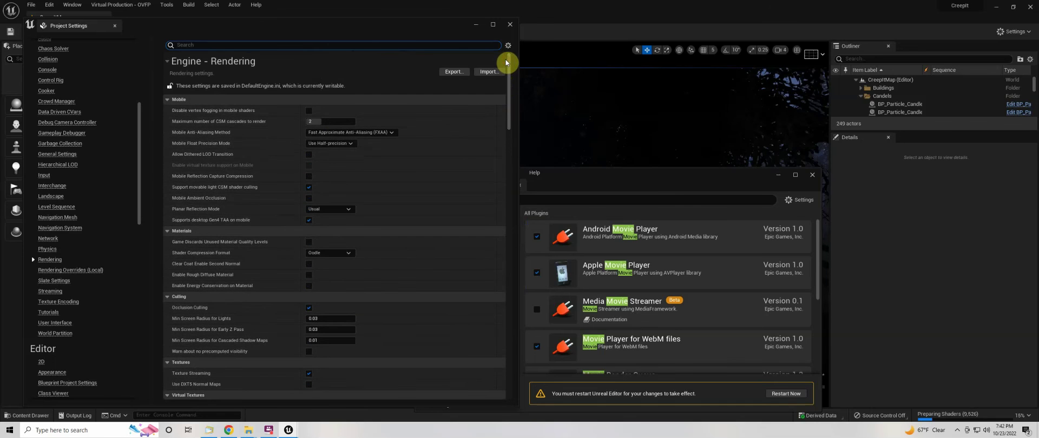
left_click(510, 25)
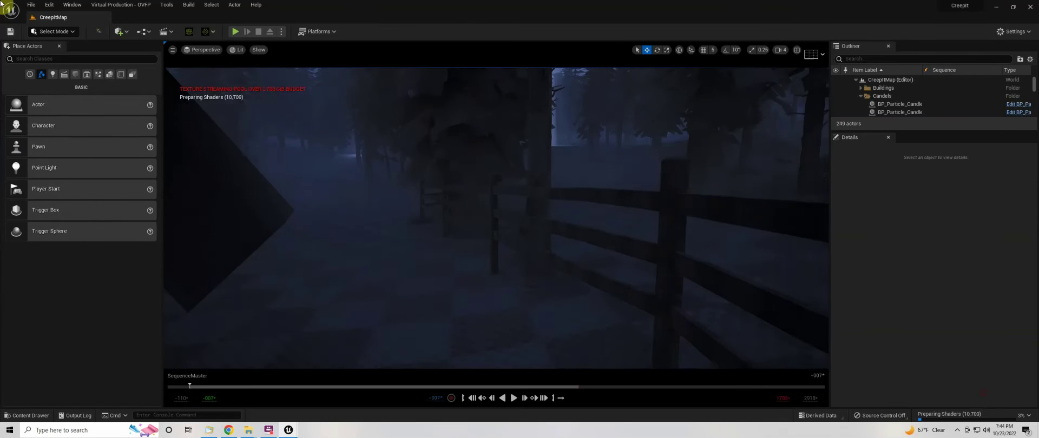
Queue SequenceMaster in Movie Render Queue and add a High Resolution setting to its config.
left_click(72, 5)
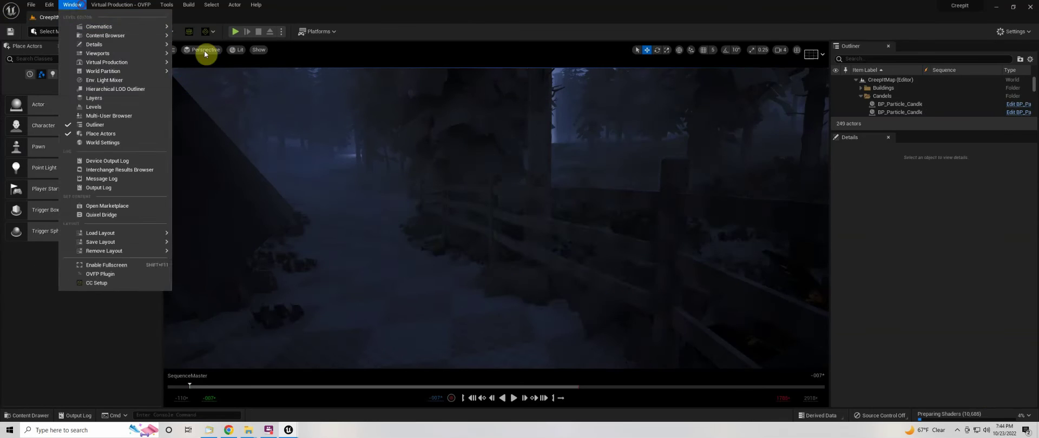
left_click(371, 165)
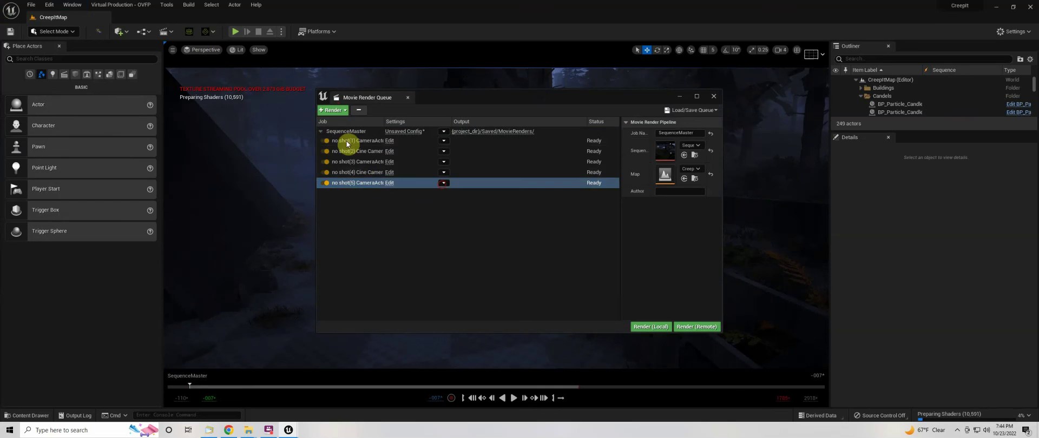
left_click(321, 131)
left_click(405, 131)
left_click(394, 102)
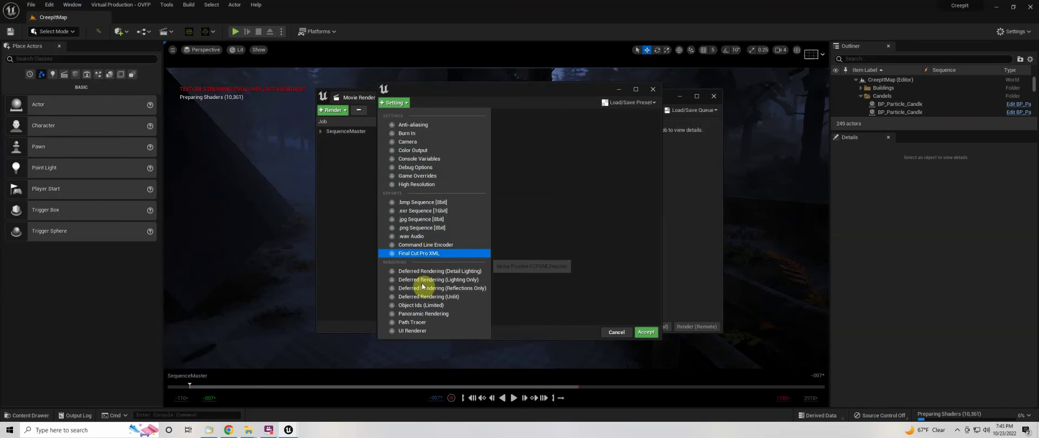
left_click(419, 184)
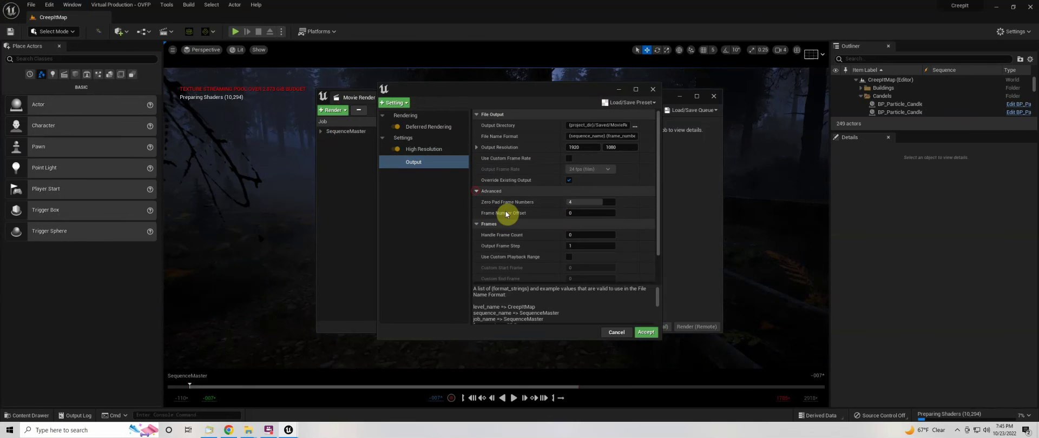
Add Anti-aliasing with 5 spatial and 5 temporal samples.
scroll(525, 173, "up", 1)
left_click(394, 102)
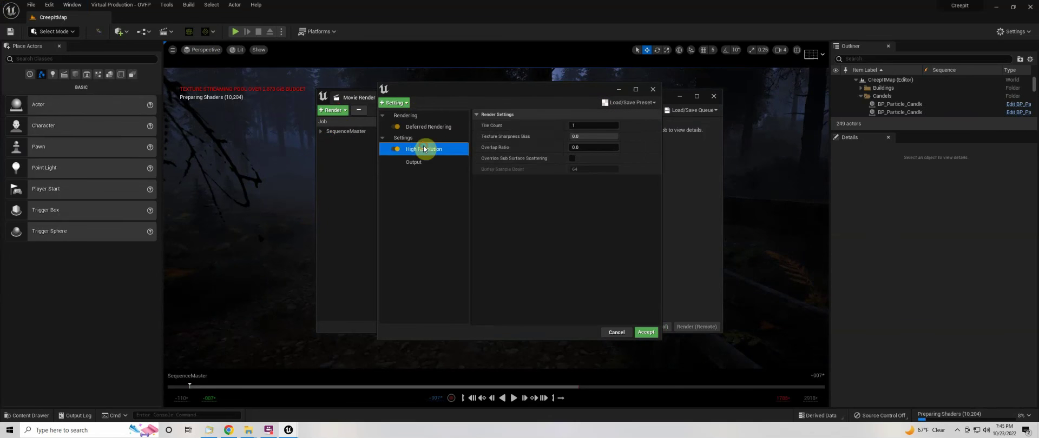
left_click(424, 146)
type("5")
key("Tab")
type("5")
key("Return")
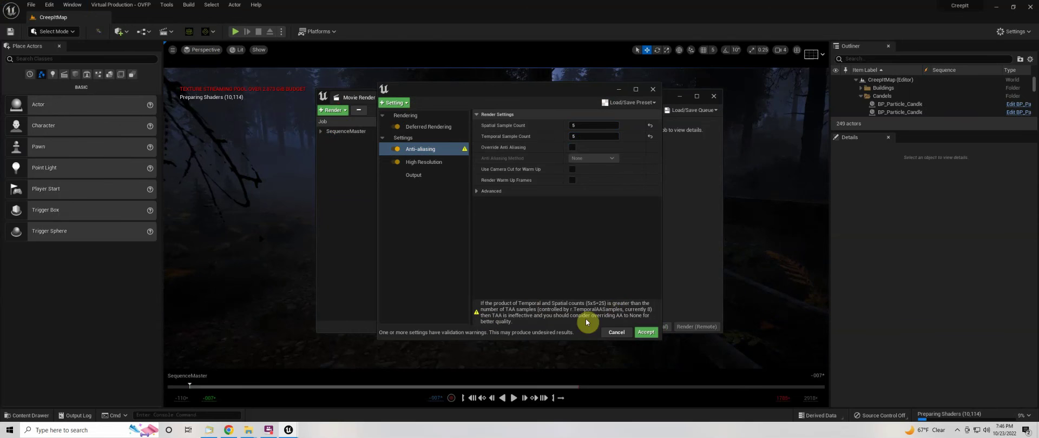
Review the Deferred Rendering post-process materials and accept the render configuration.
left_click(413, 126)
left_click(476, 180)
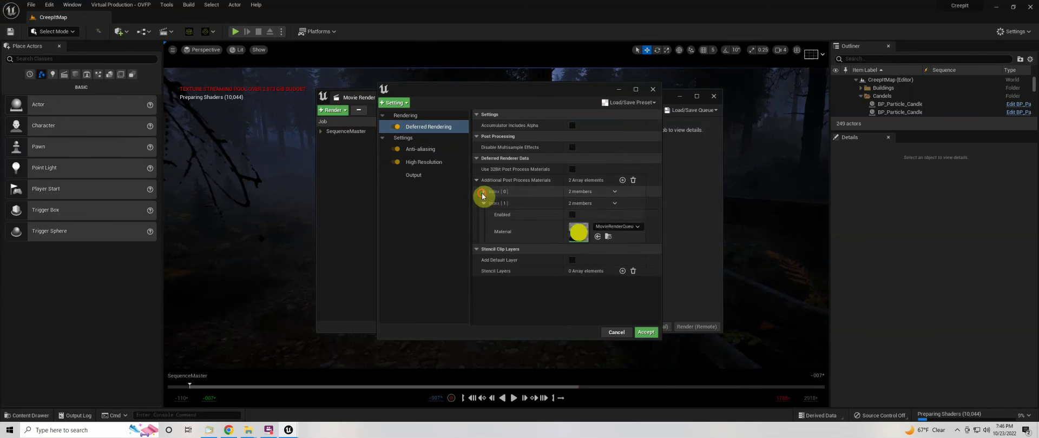
left_click(482, 195)
left_click(394, 102)
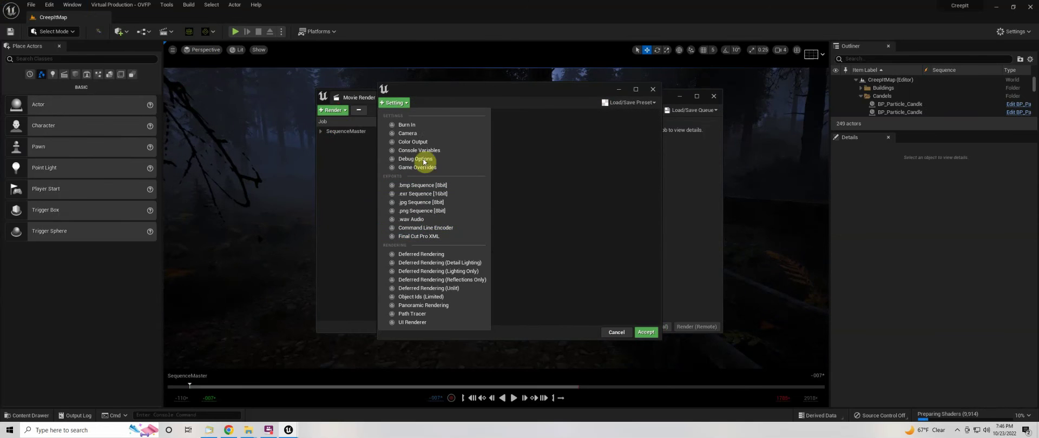
left_click(652, 89)
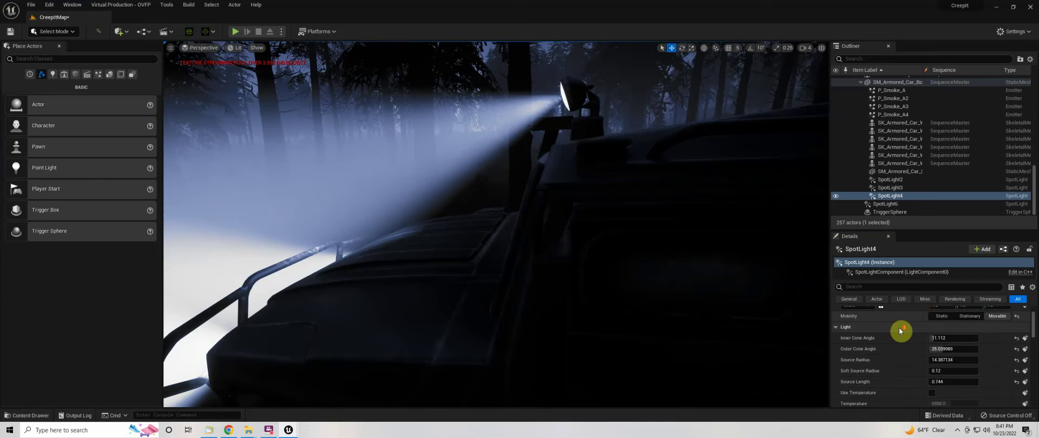
Raise SpotLight4's Source Radius to about 10.496.
scroll(920, 324, "down", 2)
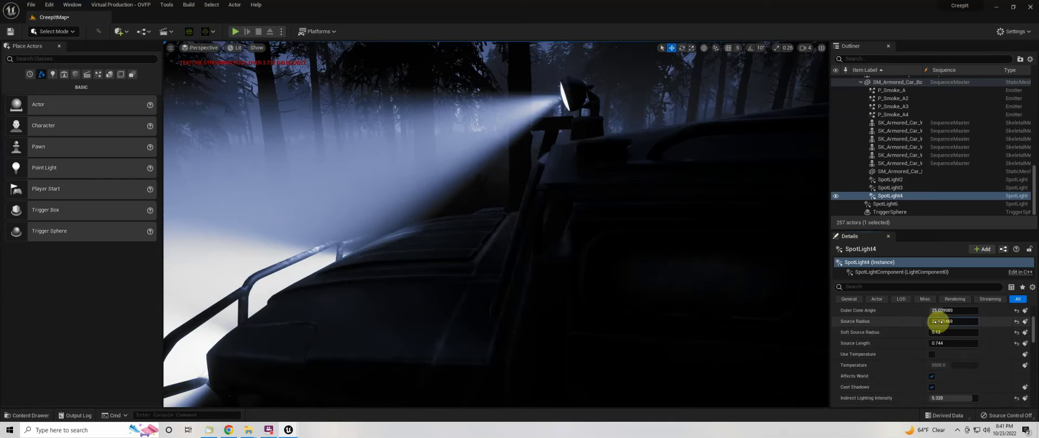
left_click(947, 332)
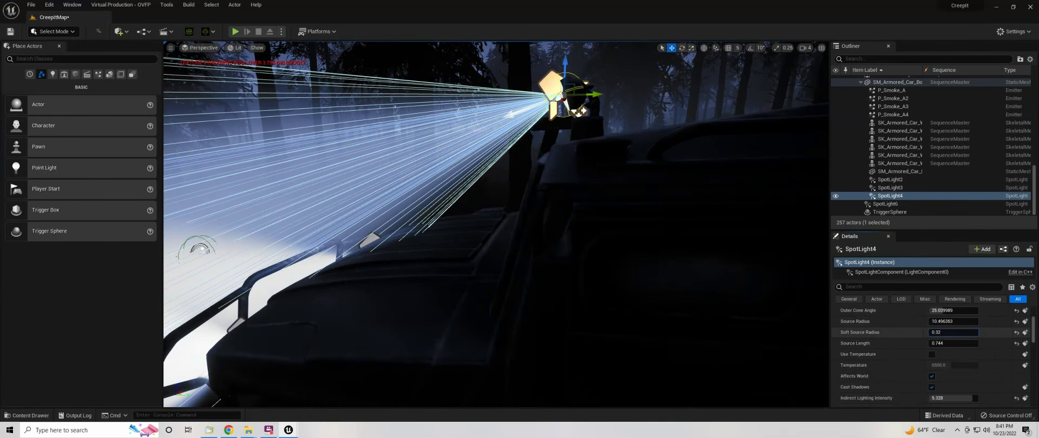
scroll(917, 358, "down", 3)
Select the SpotLight2 and SpotLight3 headlights, toggle scale and move gizmos, then fly away from the car.
right_click_drag(578, 87, 442, 138)
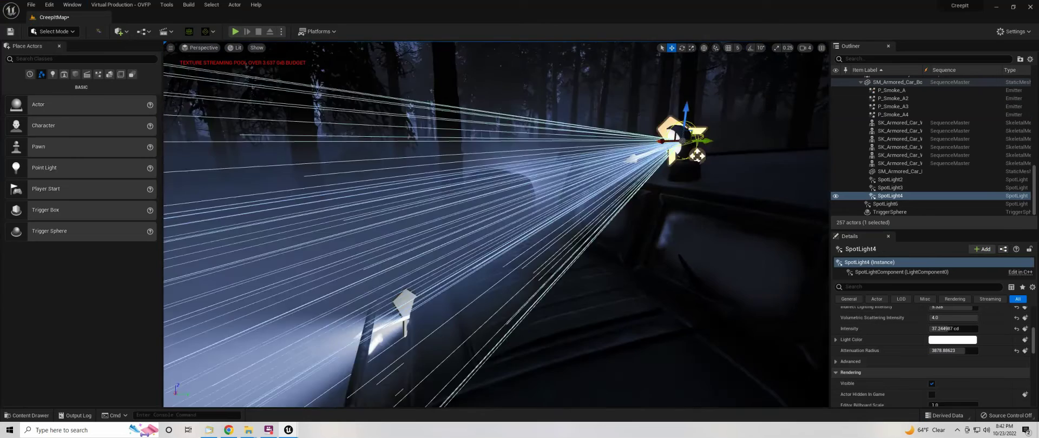
left_click(442, 138)
left_click(442, 139)
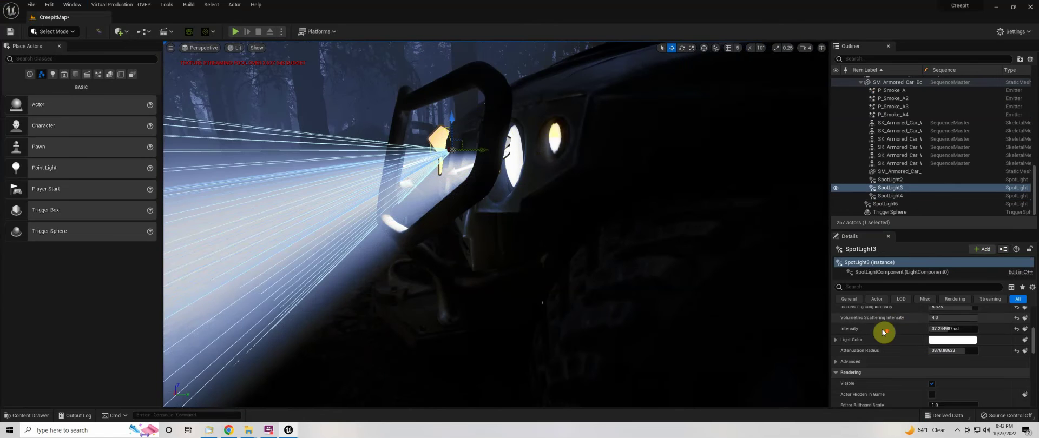
key("r")
scroll(453, 188, "down", 3)
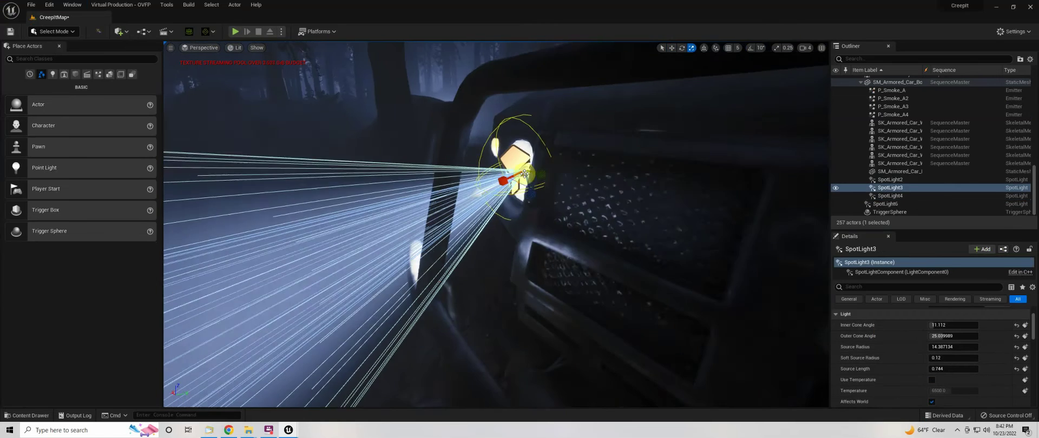
key("w")
scroll(987, 321, "up", 3)
right_click_drag(532, 270, 509, 216)
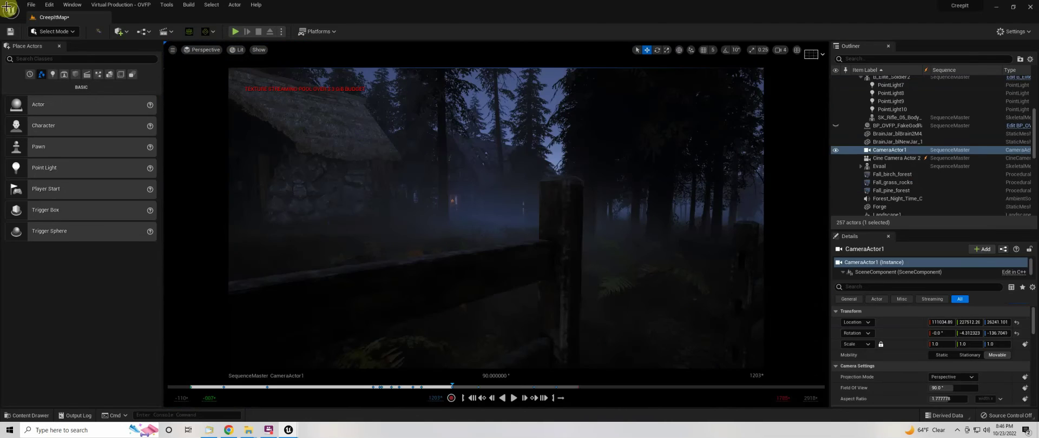
Pilot CameraActor1 and swing its view around the armored car.
key("ctrl+shift+p")
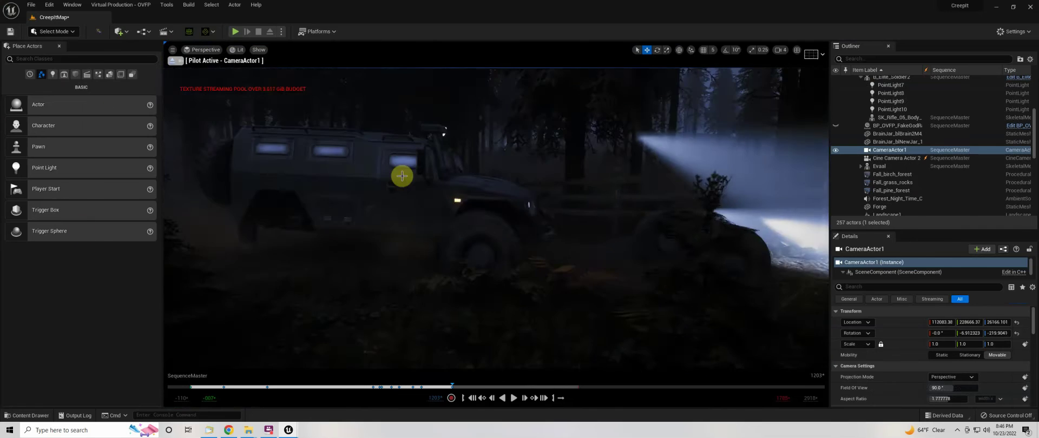
left_click(402, 174)
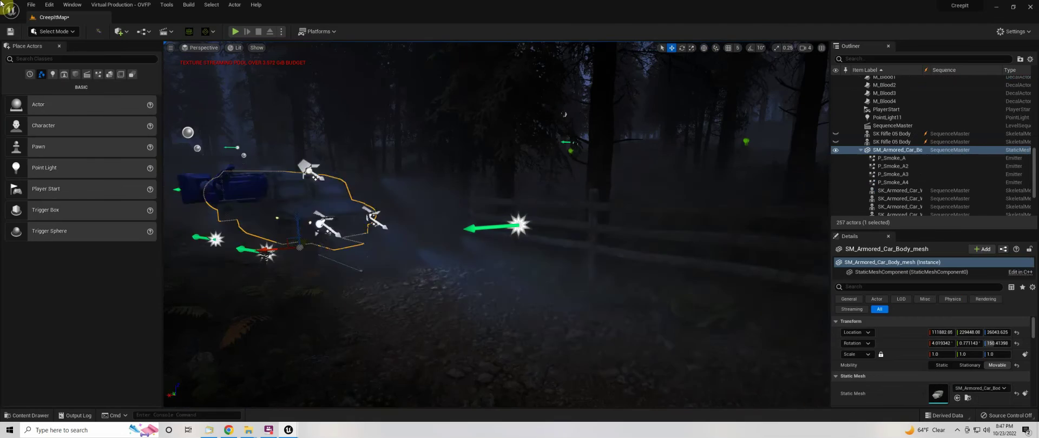
key("ctrl+shift+p")
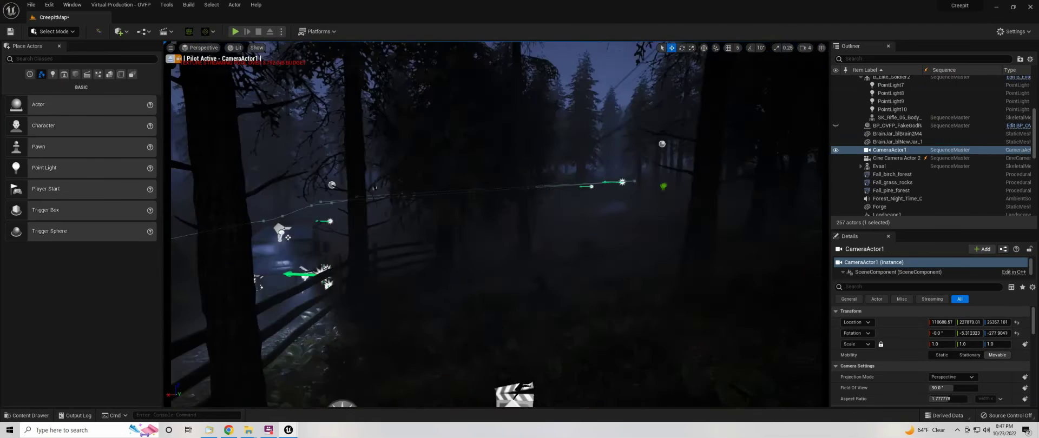
right_click_drag(492, 310, 546, 303)
Stop piloting and play the sequence from frame 1203 on to the misty cabin.
left_click(170, 48)
left_click(204, 74)
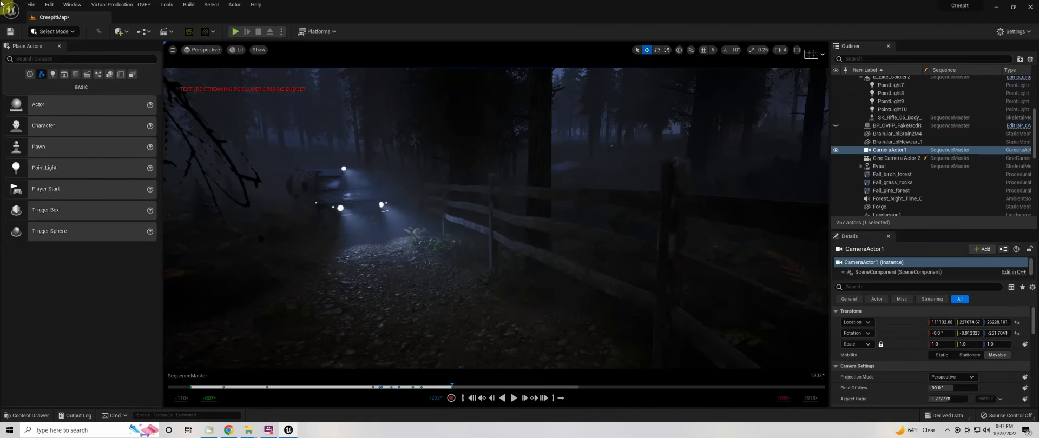
key("ctrl+shift+p")
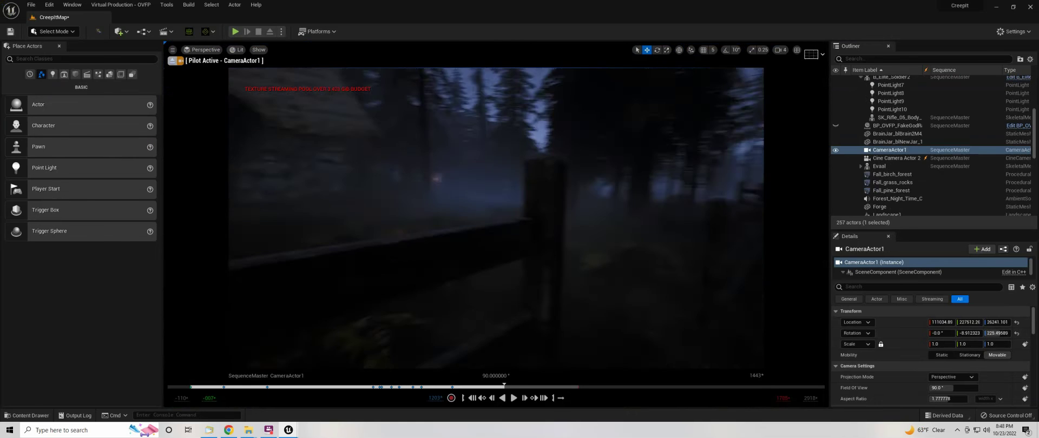
key("space")
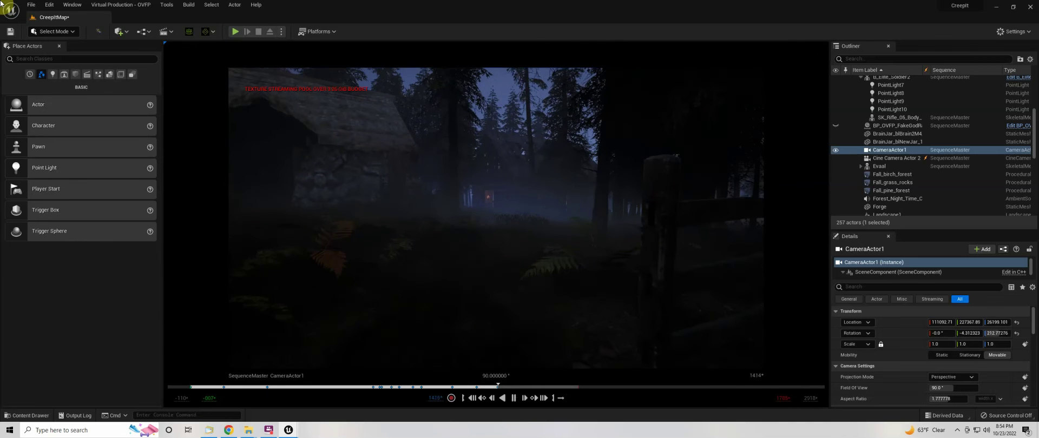
Look through Cine Camera Actor 2 and fly it forward.
left_click(194, 53)
left_click(213, 149)
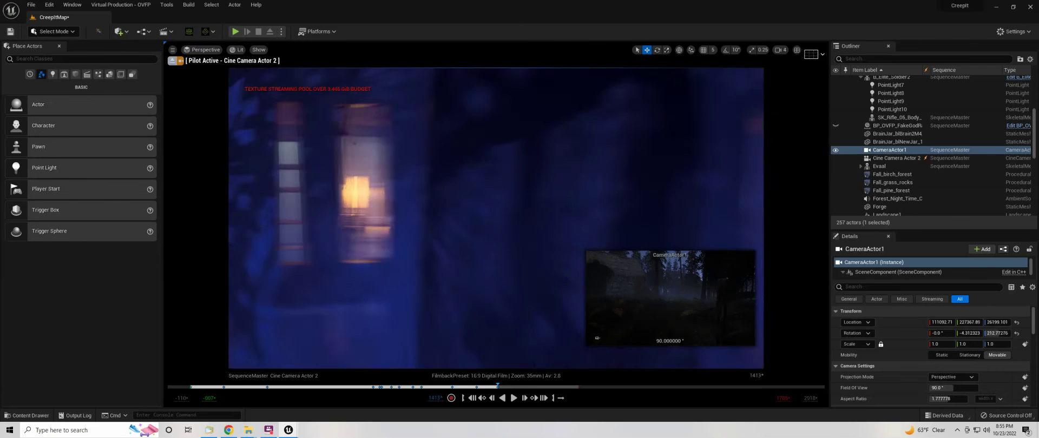
right_click_drag(376, 325, 374, 328)
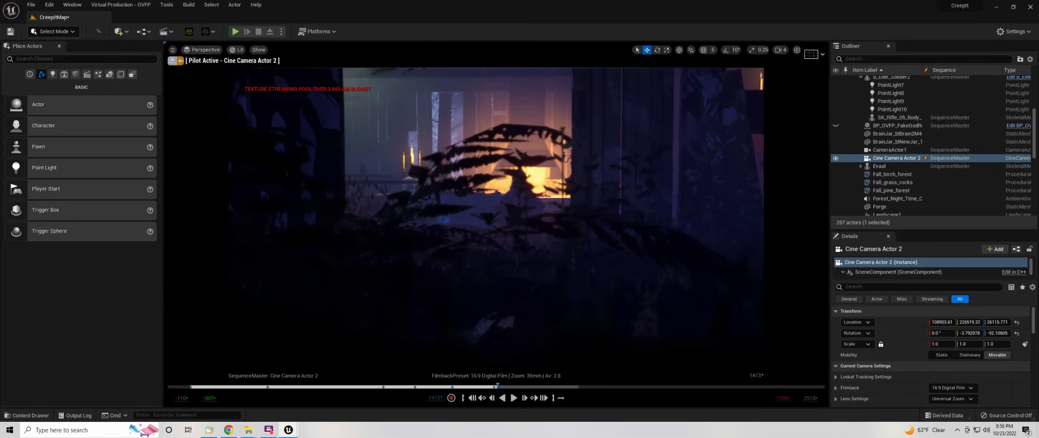
scroll(892, 323, "down", 5)
scroll(904, 353, "down", 3)
scroll(939, 339, "down", 3)
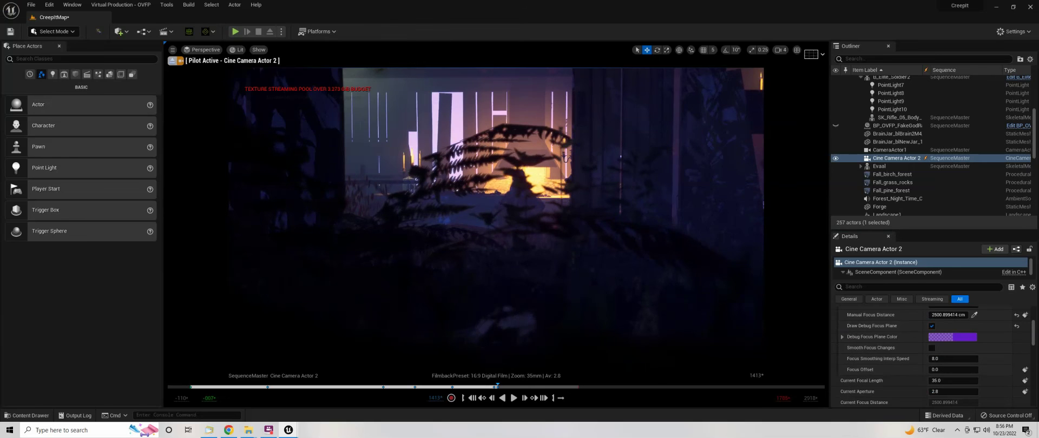
Pull Manual Focus Distance in to the candlelit room, hide the debug focus plane, and scrub the sequence.
left_click_drag(947, 315, 919, 315)
left_click(931, 330)
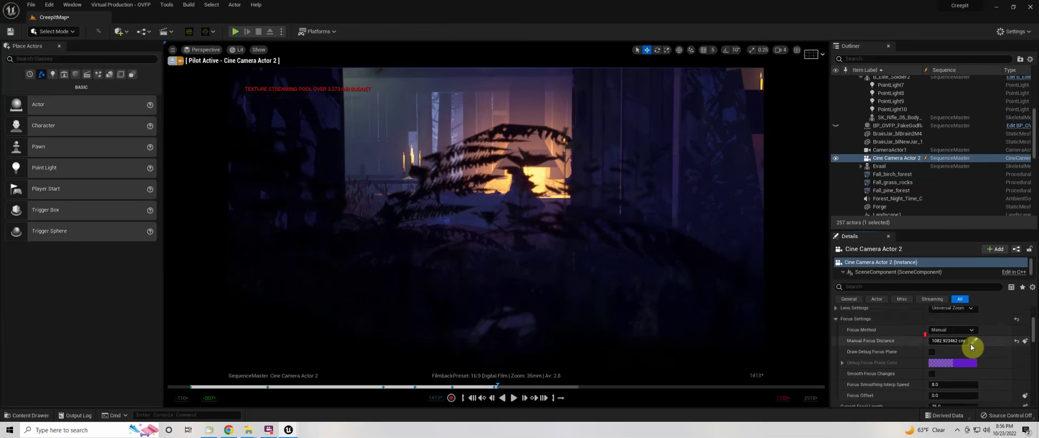
scroll(918, 327, "up", 3)
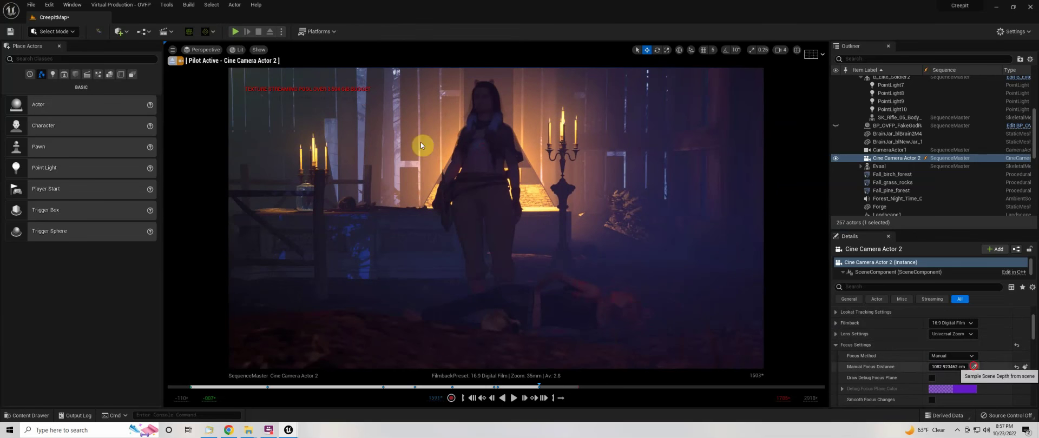
left_click_drag(947, 367, 928, 379)
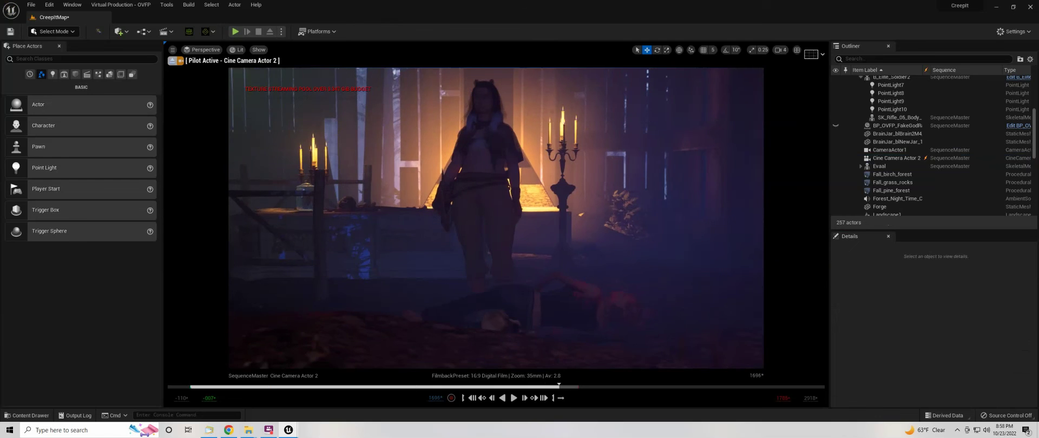
left_click_drag(385, 202, 385, 201)
key("End")
key("Home")
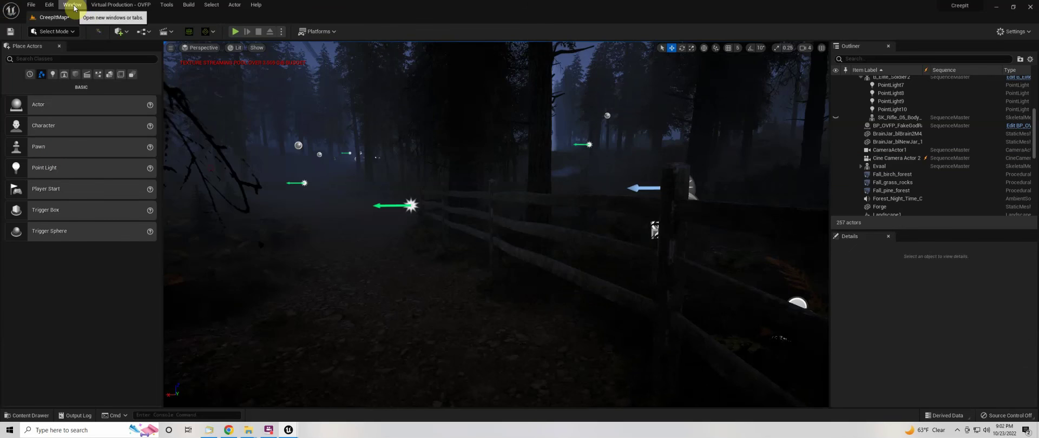
Add SequenceMaster as a job in Movie Render Queue and open its config.
left_click(72, 4)
left_click(228, 74)
left_click(332, 110)
left_click(355, 165)
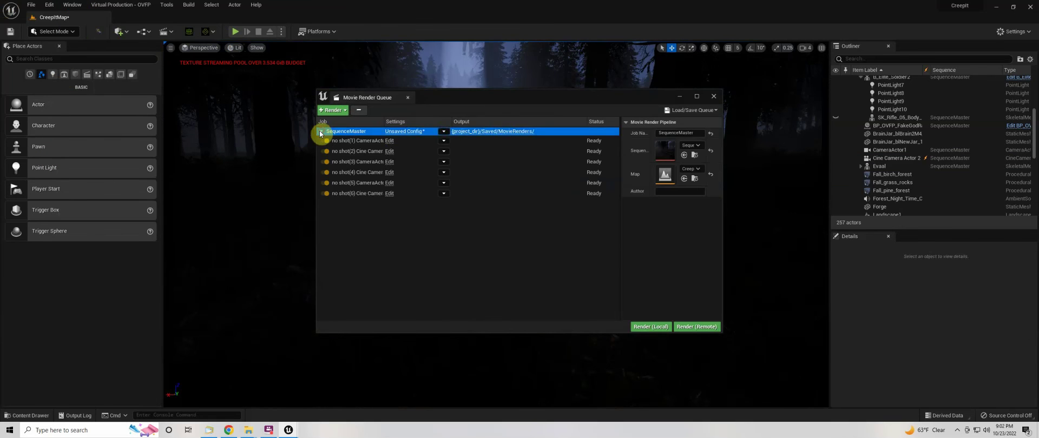
left_click(431, 131)
Add Apple ProRes [12bit] at 1920x1080, 30 fps plus .wav Audio, accept, and render locally.
left_click(394, 102)
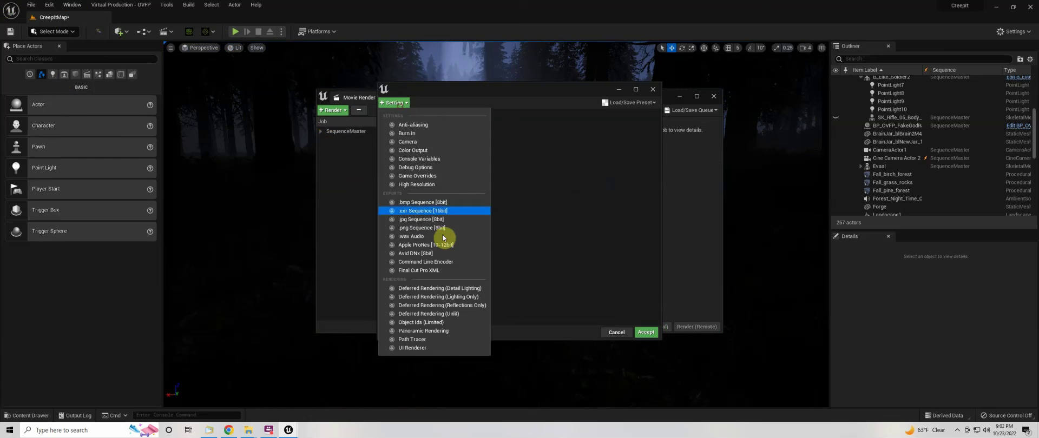
left_click(436, 233)
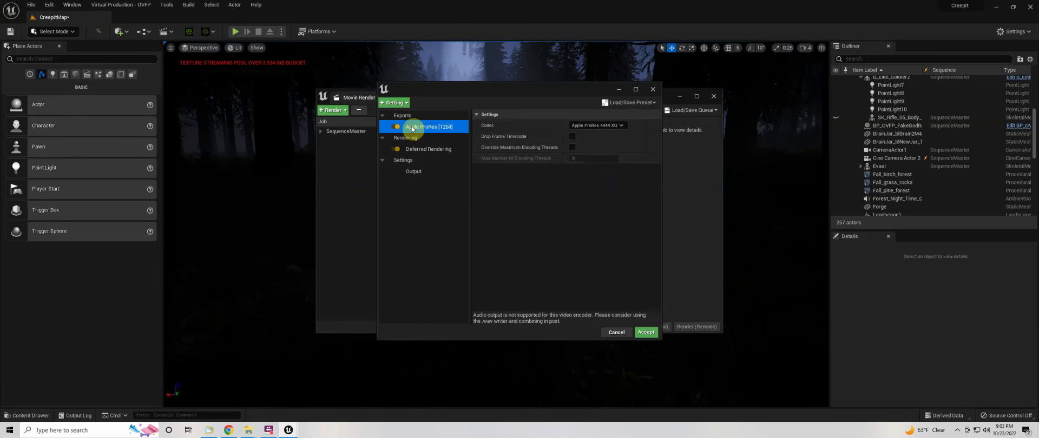
left_click(411, 147)
left_click(414, 171)
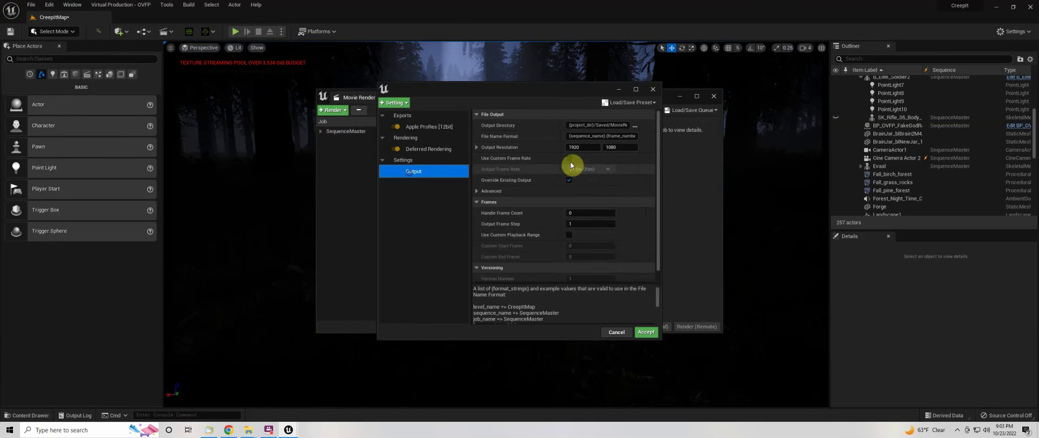
left_click(394, 102)
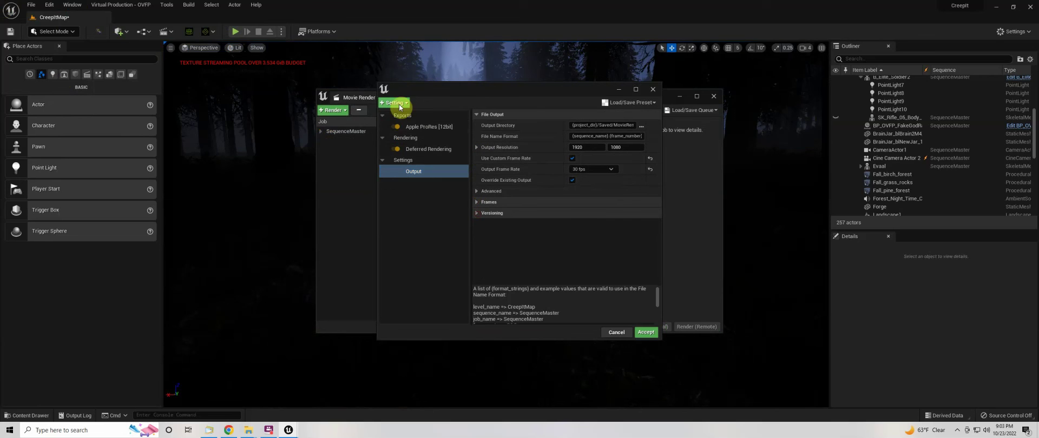
left_click(433, 145)
left_click(645, 331)
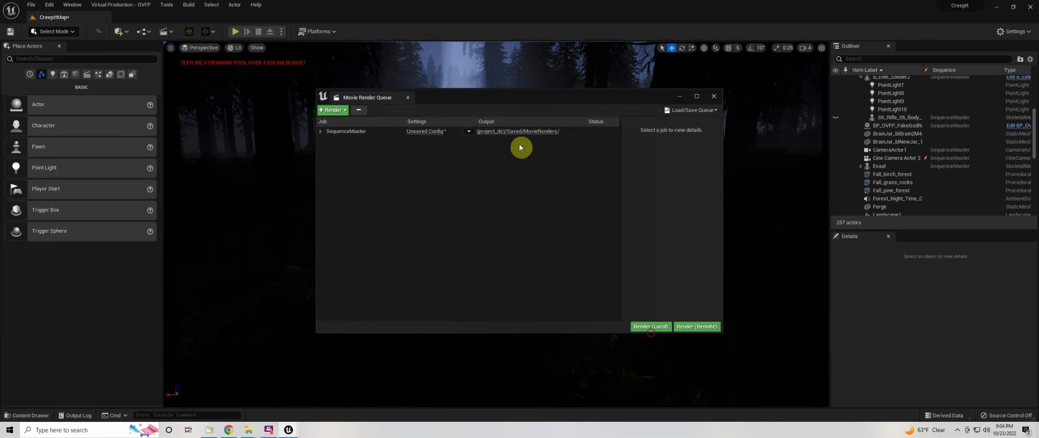
left_click(655, 327)
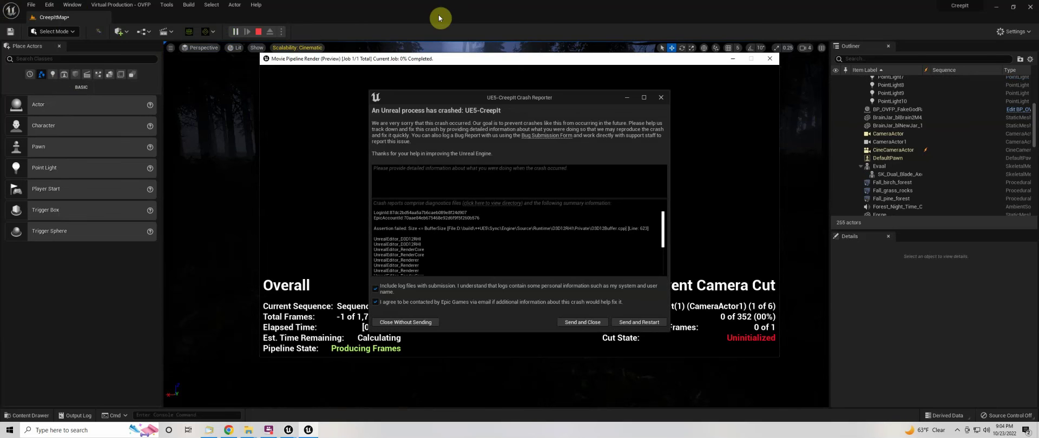
Dismiss the render preview dialog and reopen the SequenceMaster job's settings.
left_click(649, 323)
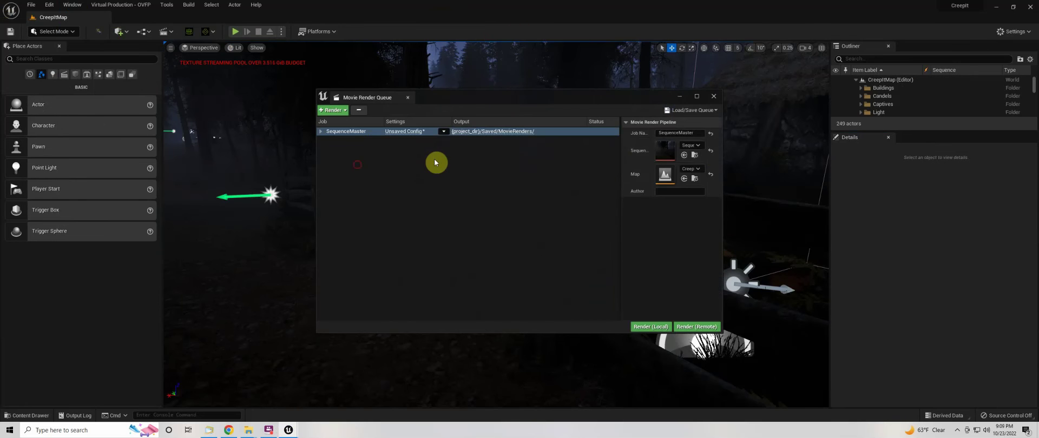
left_click(403, 132)
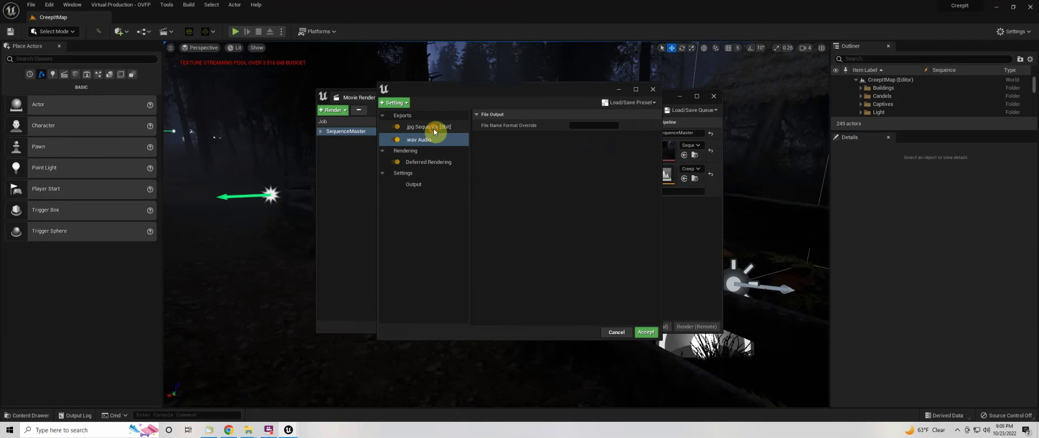
left_click(394, 102)
left_click(456, 102)
Check .jpg Sequence, .wav Audio, anti-aliasing (4 spatial, 5 temporal) and output settings, then render locally.
left_click(429, 162)
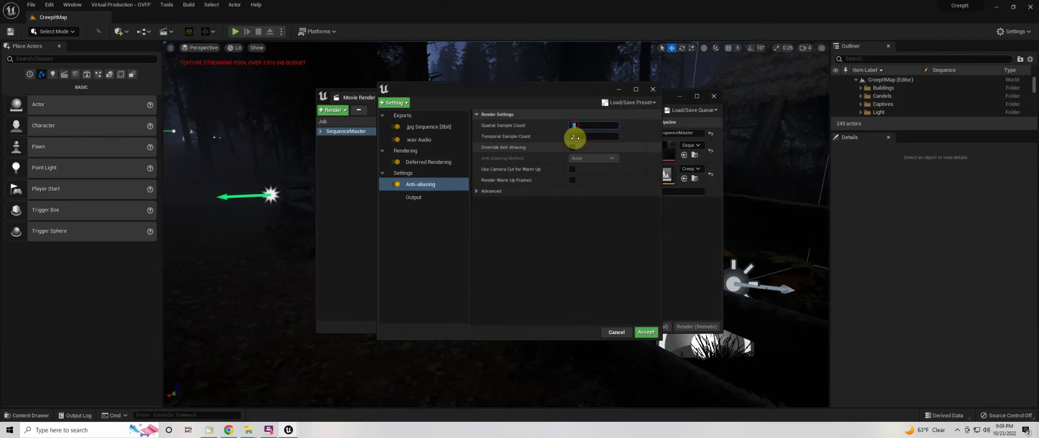
left_click(414, 197)
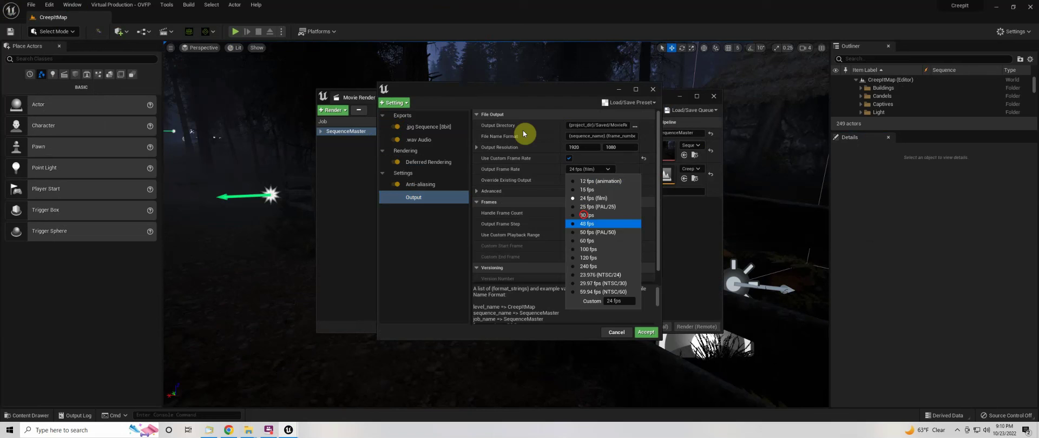
left_click(427, 127)
left_click(425, 183)
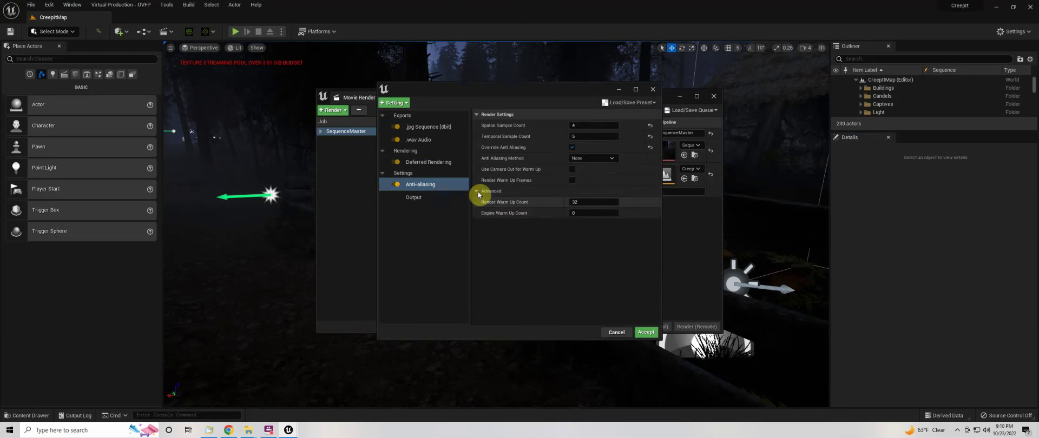
left_click(414, 197)
left_click(647, 332)
left_click(656, 327)
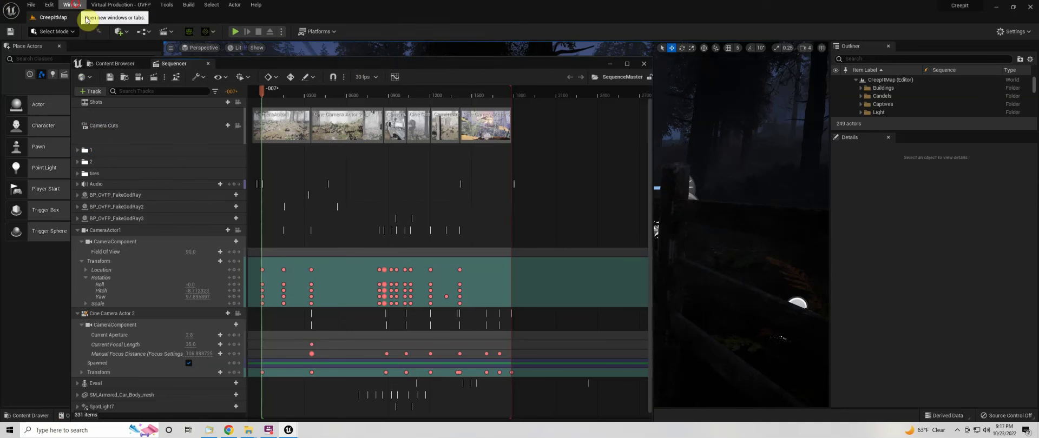
Switch the render job's export format to an 8-bit PNG sequence.
left_click(73, 5)
left_click(108, 179)
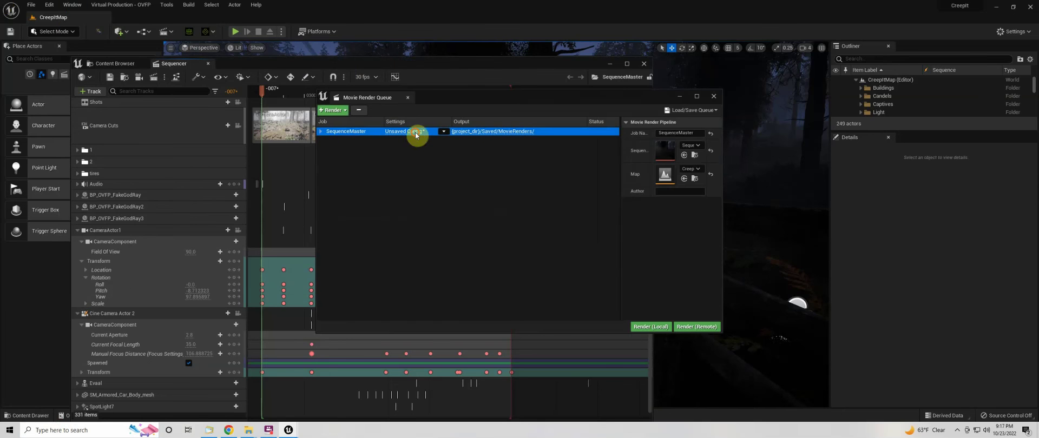
left_click(416, 135)
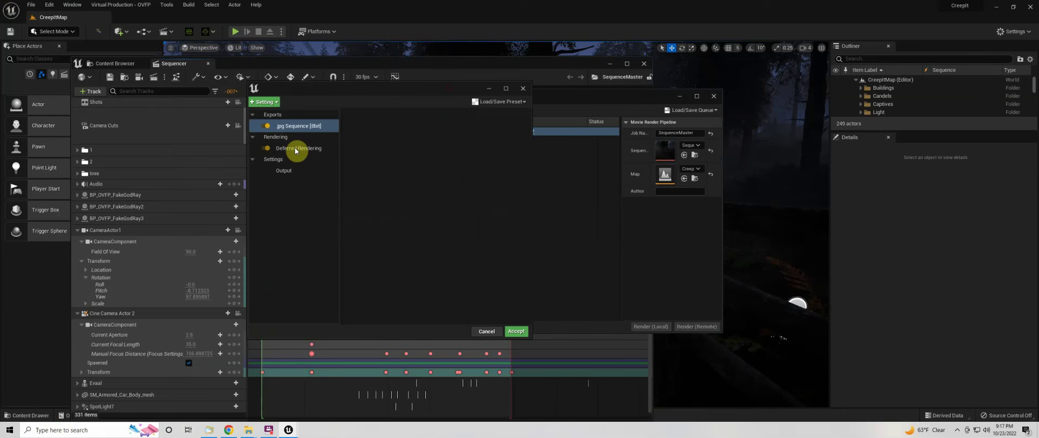
left_click(284, 170)
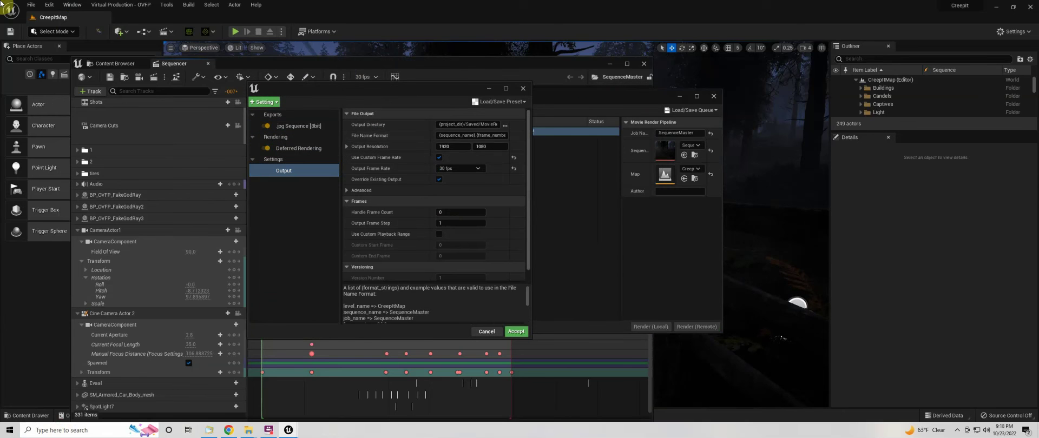
left_click(264, 102)
left_click(292, 174)
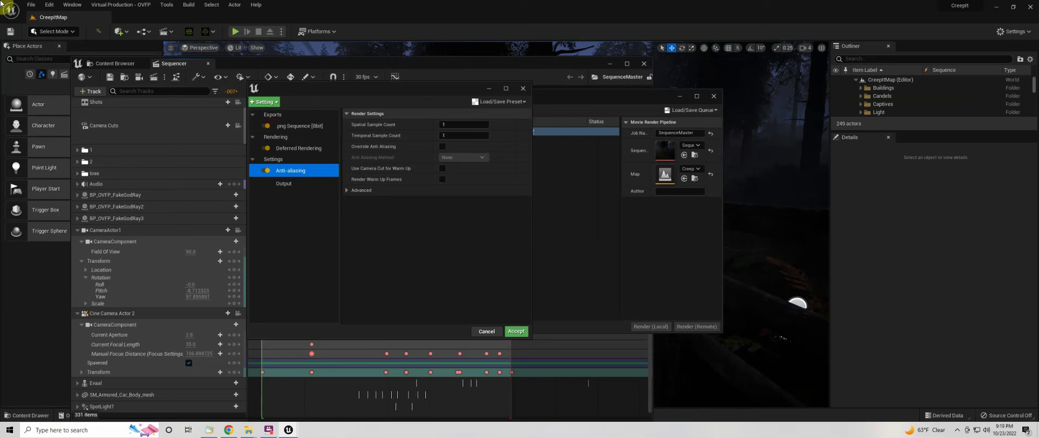
Accept the settings, render locally, and send the crash report to restart the editor.
left_click(515, 330)
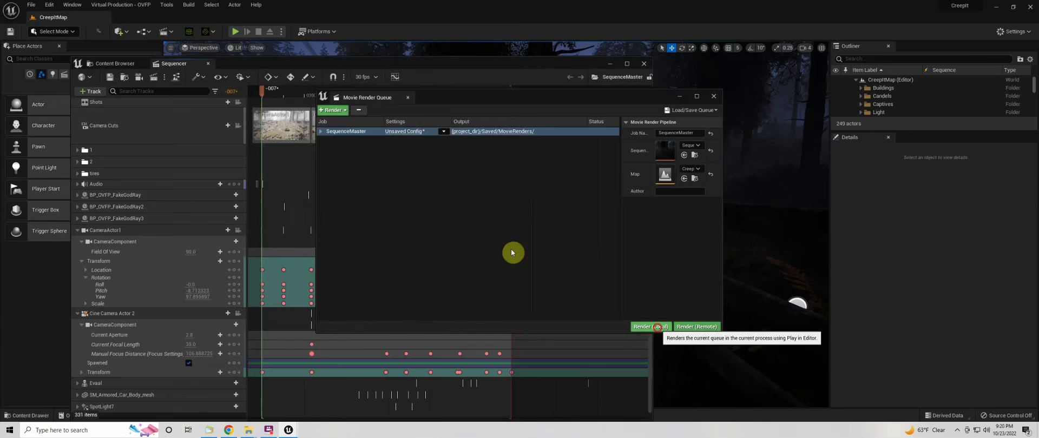
left_click(650, 326)
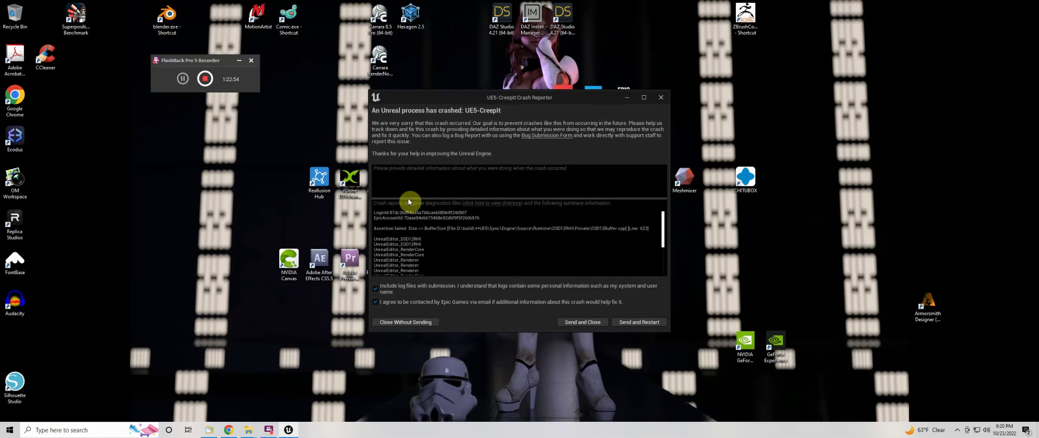
left_click(632, 319)
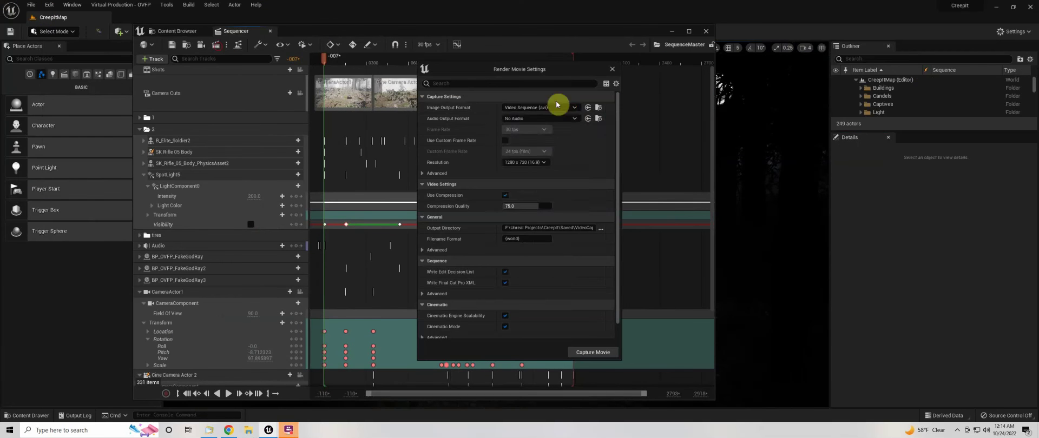
Set audio output to Master Audio Submix, enable a custom 30 fps frame rate, and expand the animation options.
left_click(543, 195)
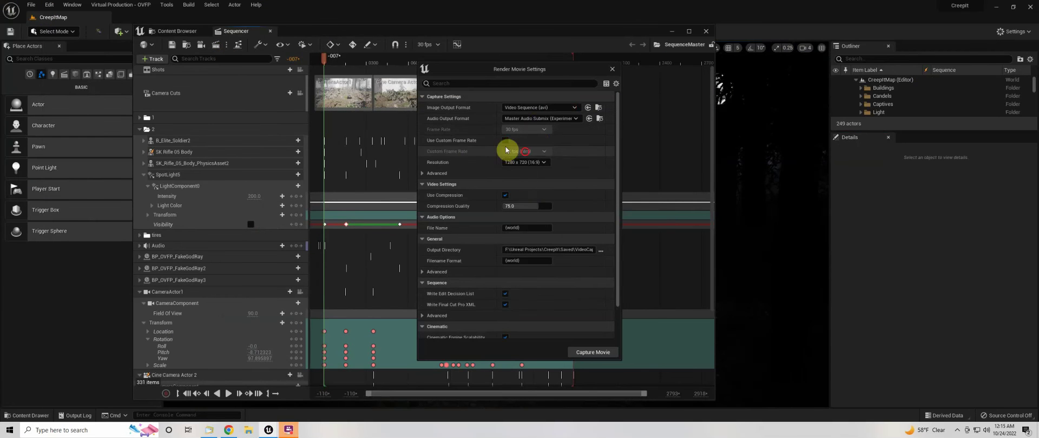
left_click(422, 173)
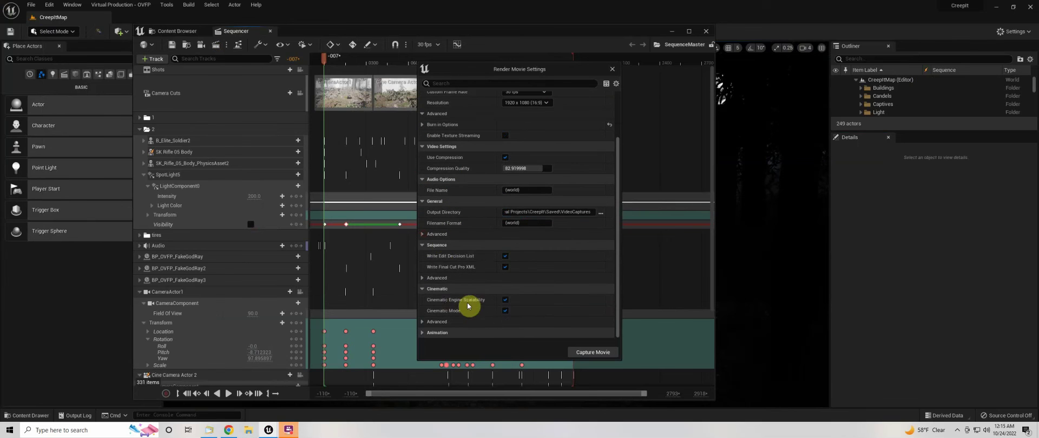
scroll(441, 254, "down", 5)
left_click(441, 254)
left_click(436, 325)
scroll(435, 302, "down", 2)
left_click(433, 246)
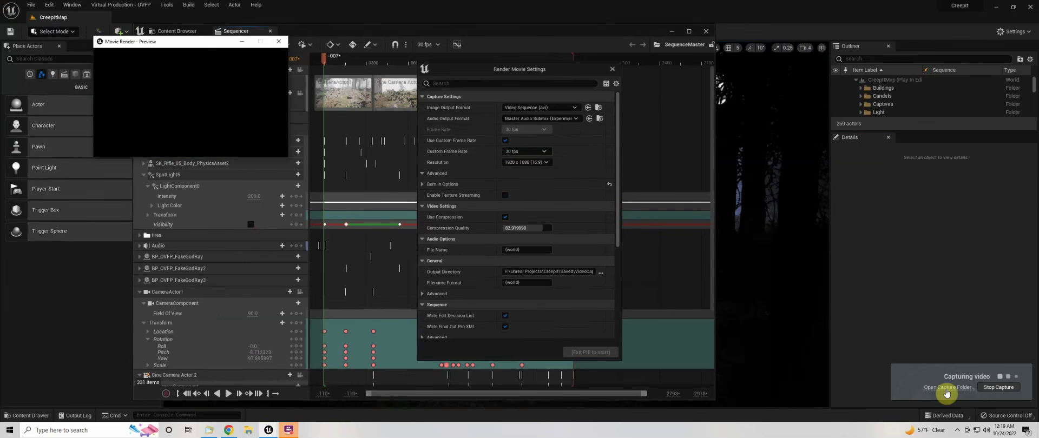
Open the VideoCaptures folder and play CreepItMap.avi through to its end.
left_click(948, 387)
left_click_drag(454, 32, 519, 85)
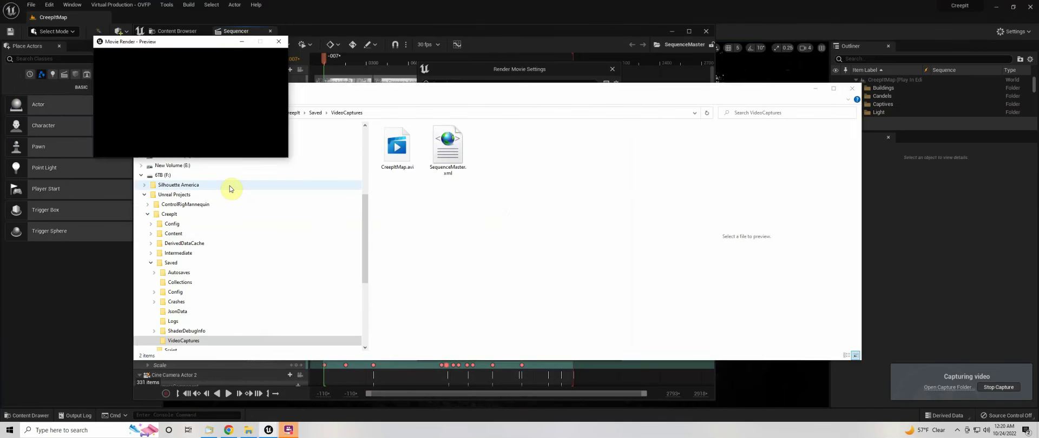
double_click(397, 145)
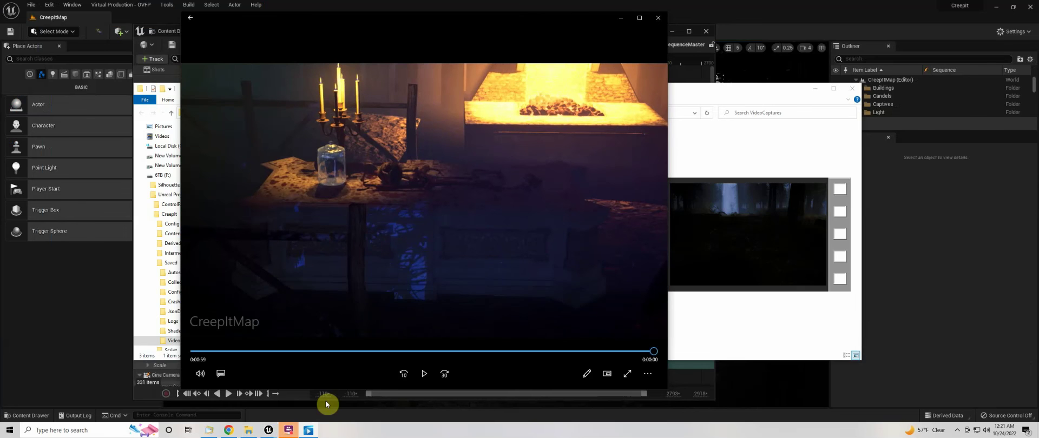
mouse_move(312, 433)
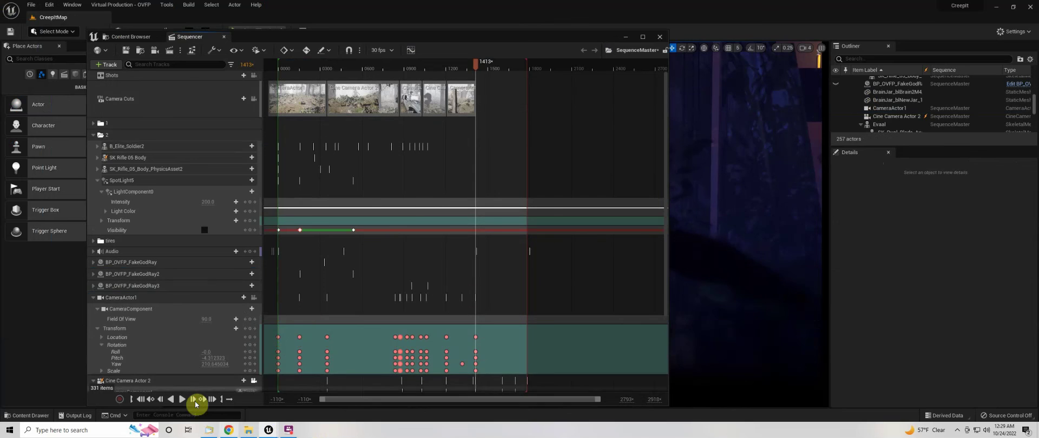
Pilot CameraActor1 from the camera cuts track and look up at the ceiling beams.
double_click(250, 329)
left_click(238, 99)
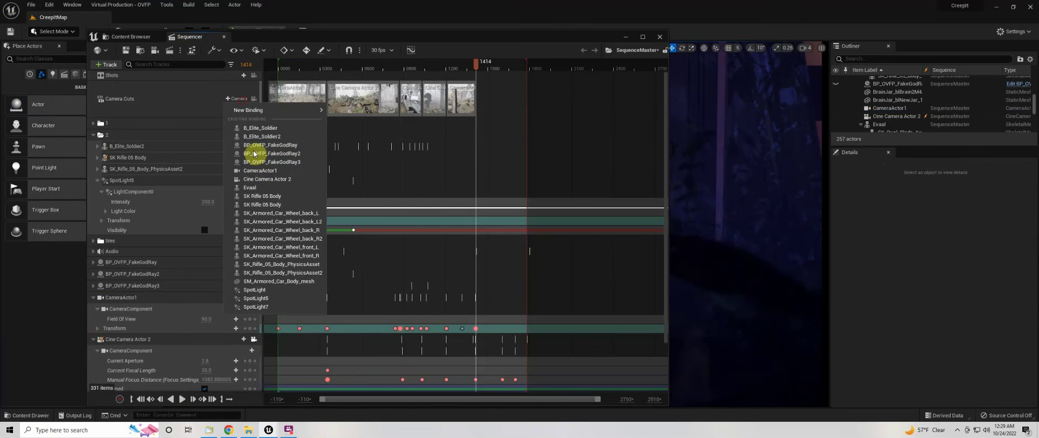
left_click(260, 172)
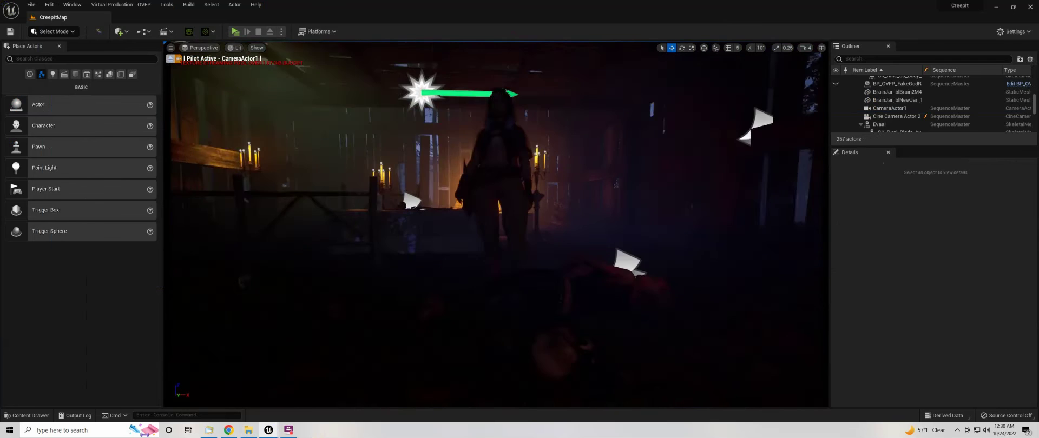
right_click_drag(445, 293, 444, 162)
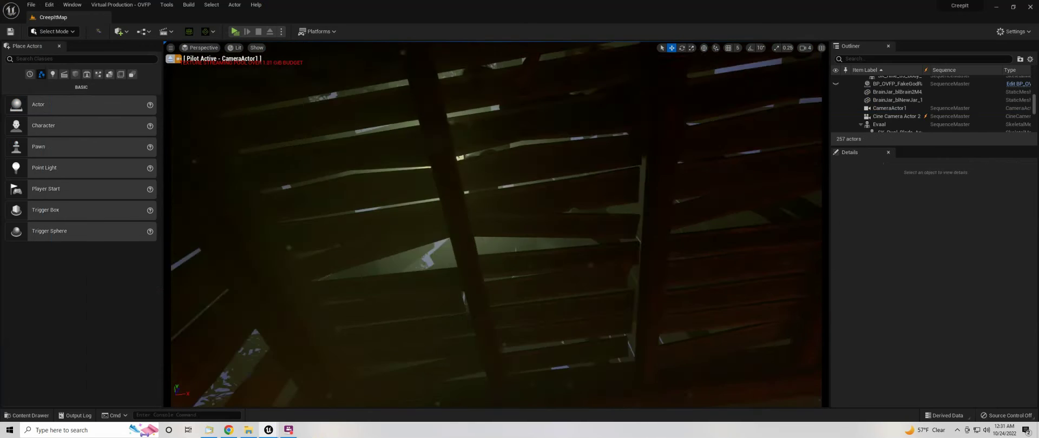
Inspect CaptiveF_1, Captian_1, Captian_2, the hanging lantern and CaptiveM_3, then save with Ctrl+S.
left_click(469, 102)
left_click(397, 174)
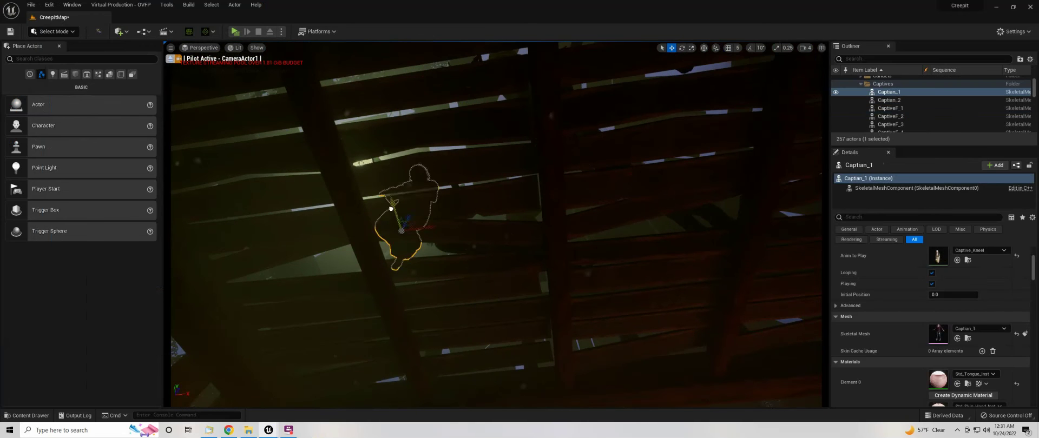
left_click(625, 160)
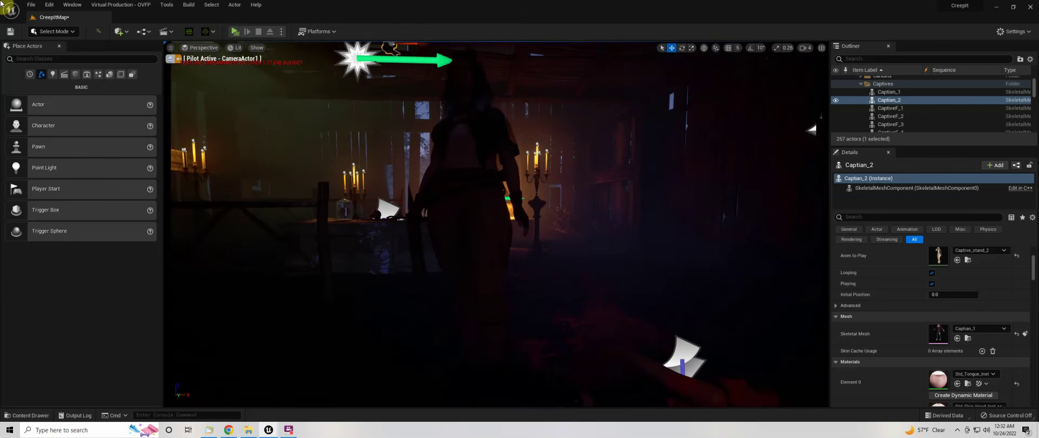
left_click(308, 278)
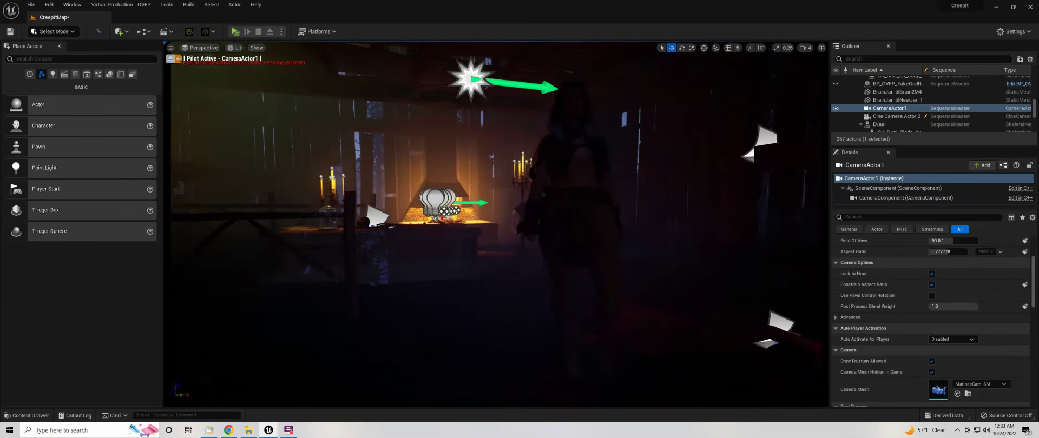
right_click_drag(466, 304, 466, 244)
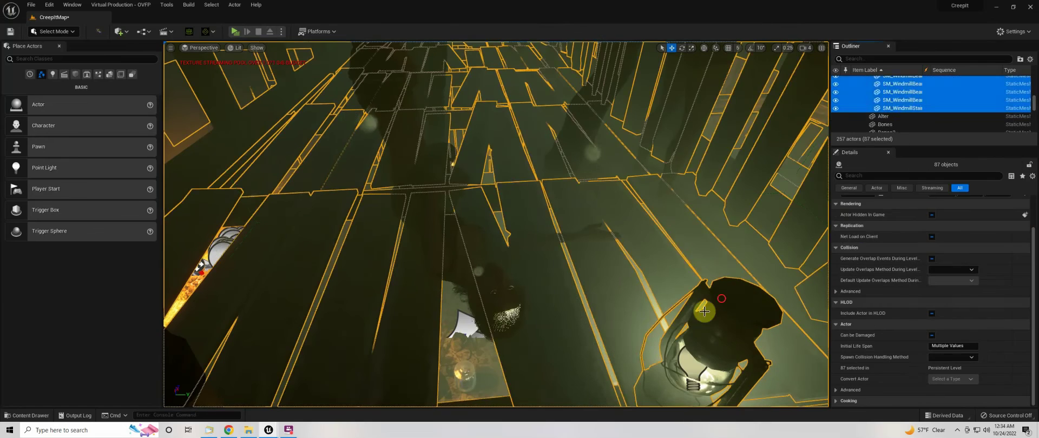
left_click(507, 96)
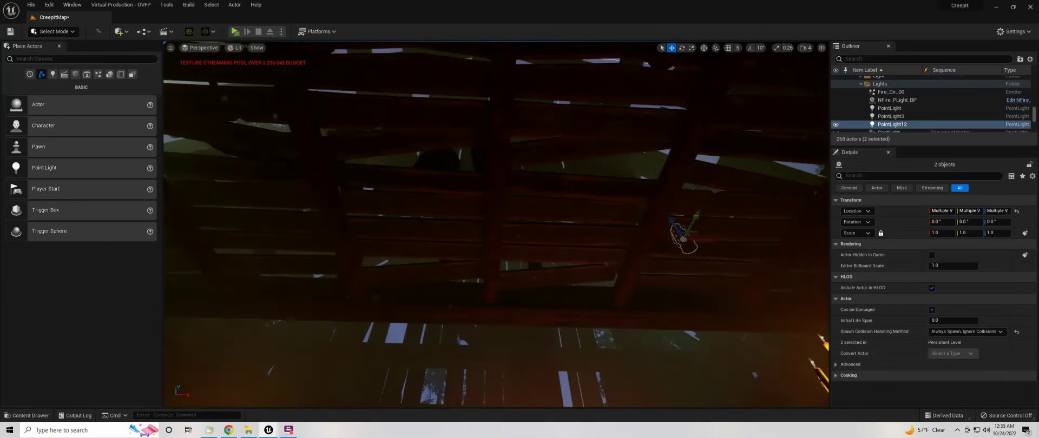
left_click(632, 73)
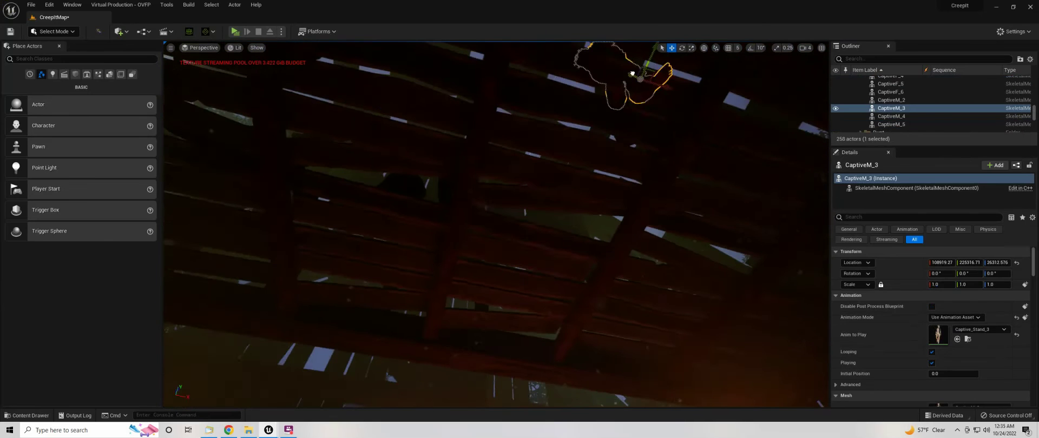
key("ctrl+s")
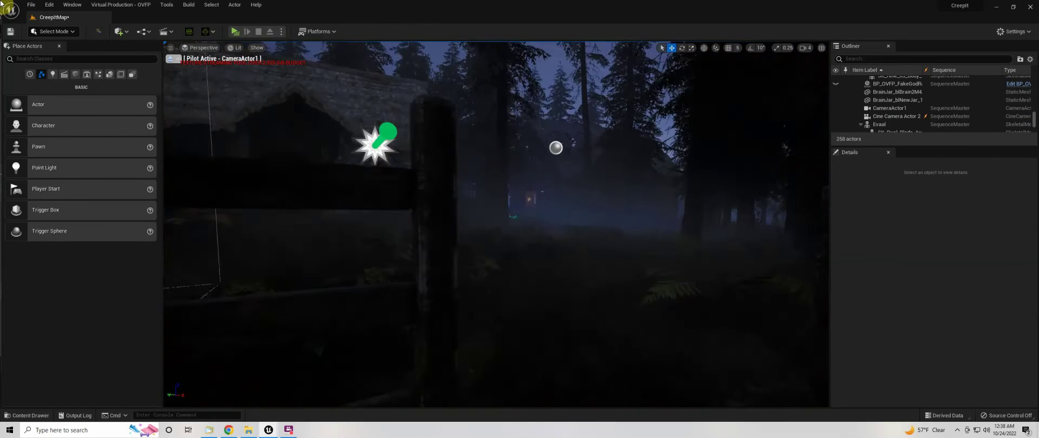
Switch the viewport to game view and select the B_Elite_Soldier character and CameraActor1.
key("g")
key("g")
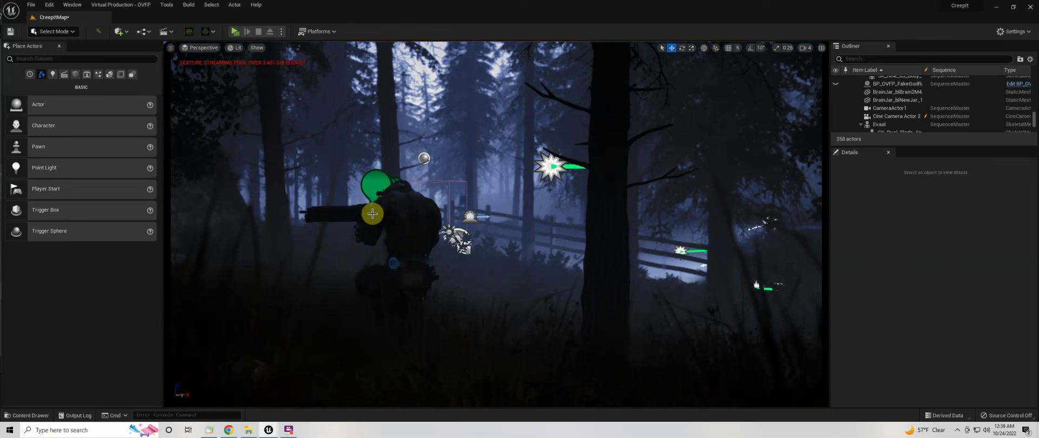
left_click(372, 213)
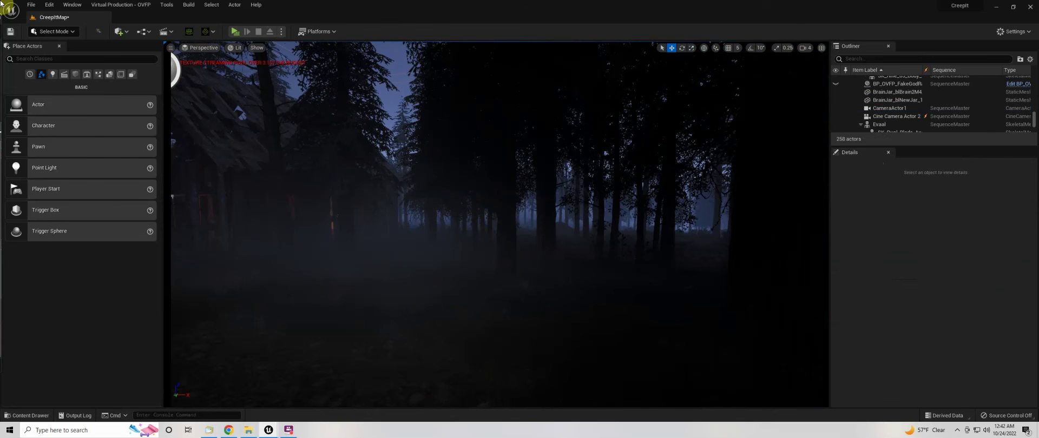
left_click(889, 109)
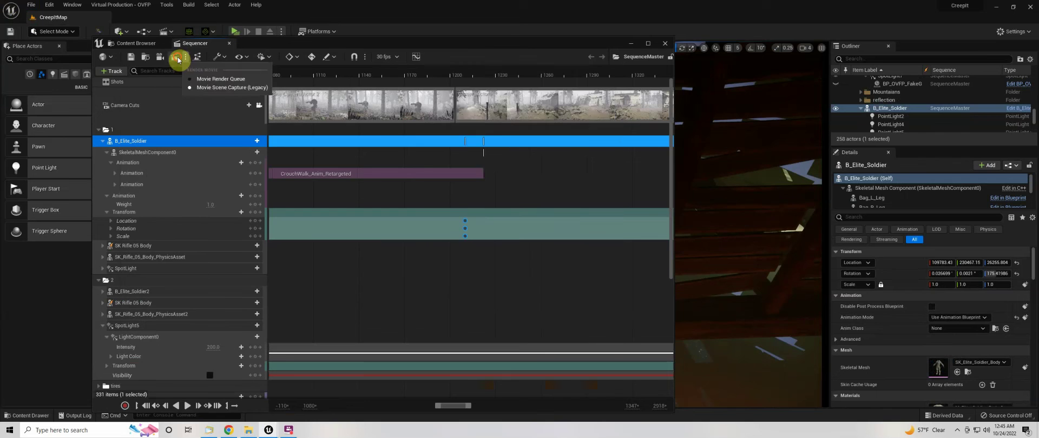
Capture the SequenceMaster cinematic as a Video Sequence (avi) from the Render Movie settings.
left_click(558, 109)
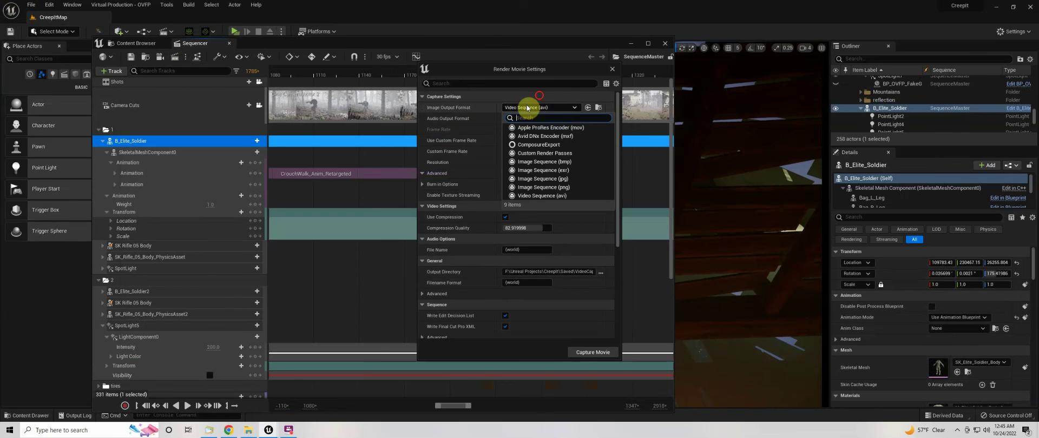
left_click(542, 196)
scroll(514, 243, "down", 5)
left_click(593, 353)
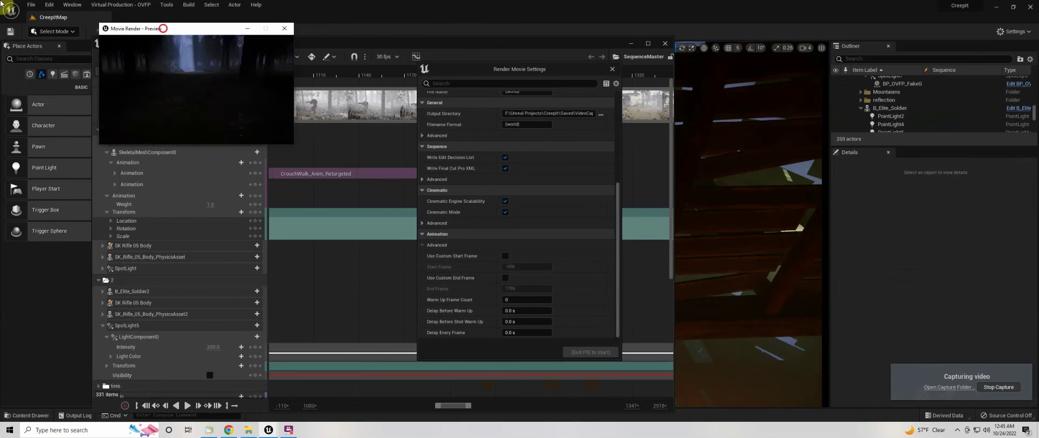